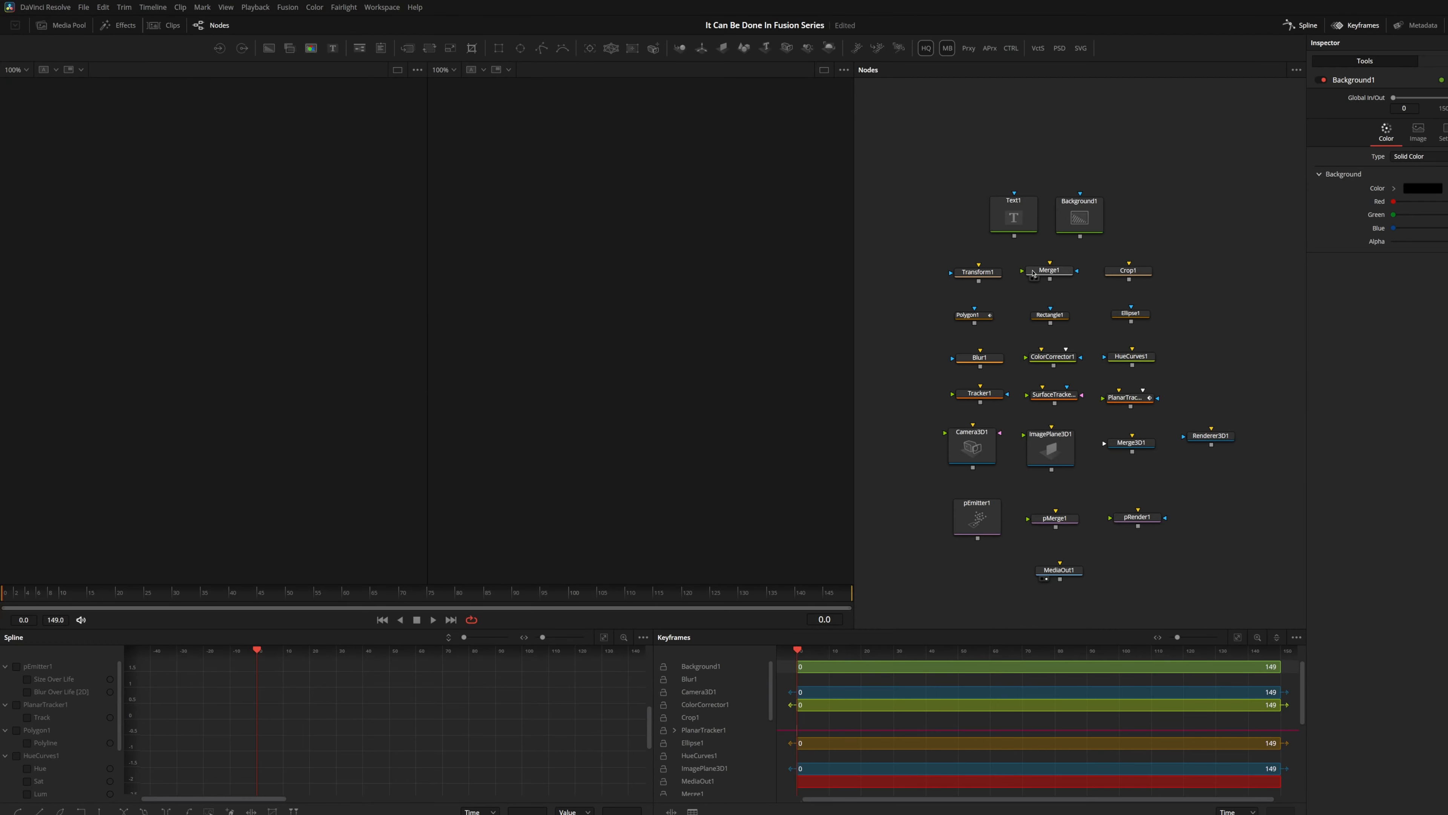
Examine the input and output connectors of the Text, Background, Transform, Merge and Crop nodes
scroll(1128, 201, up, 2)
drag(1074, 201, 1130, 193)
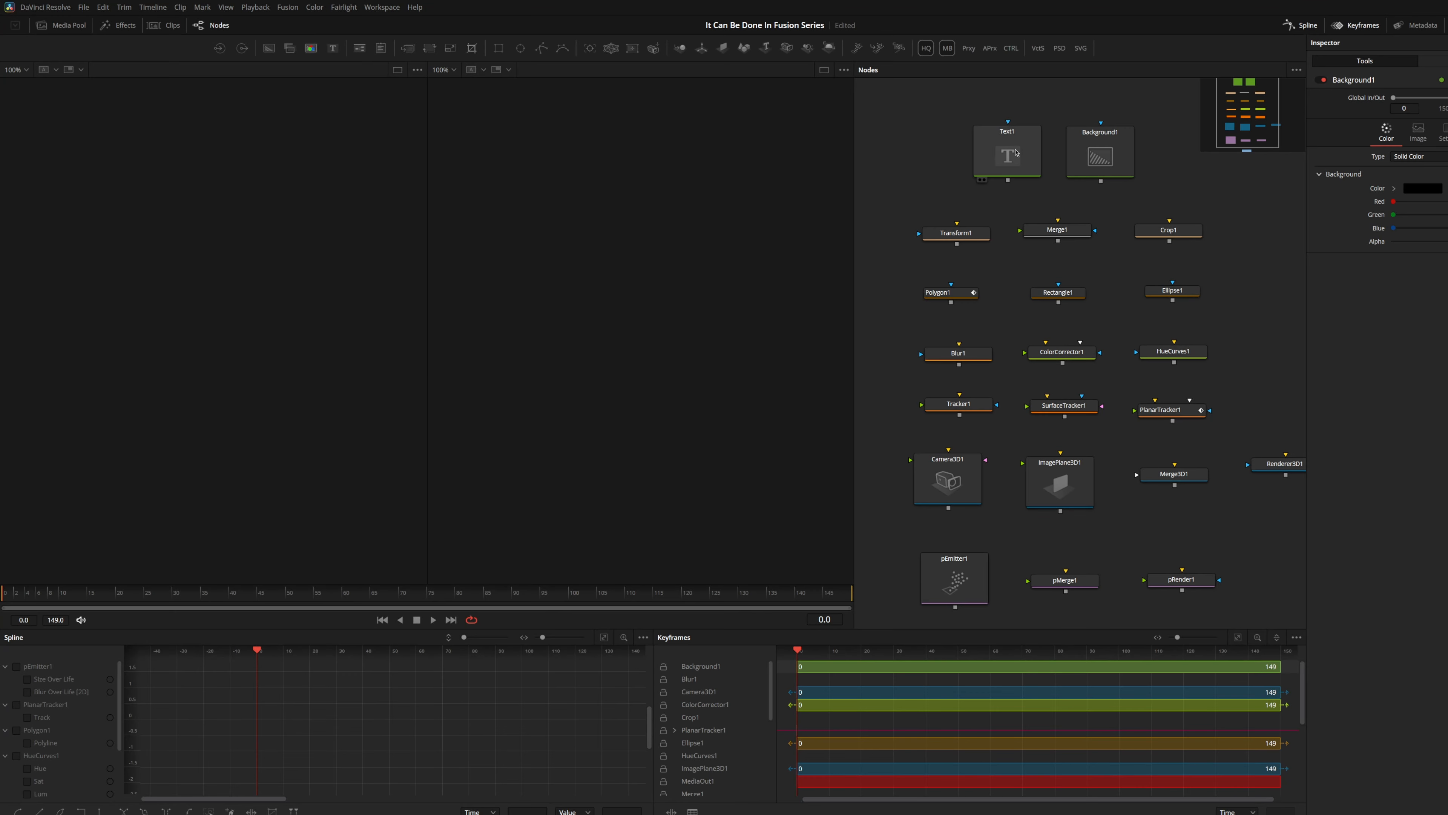
drag(1048, 163, 943, 318)
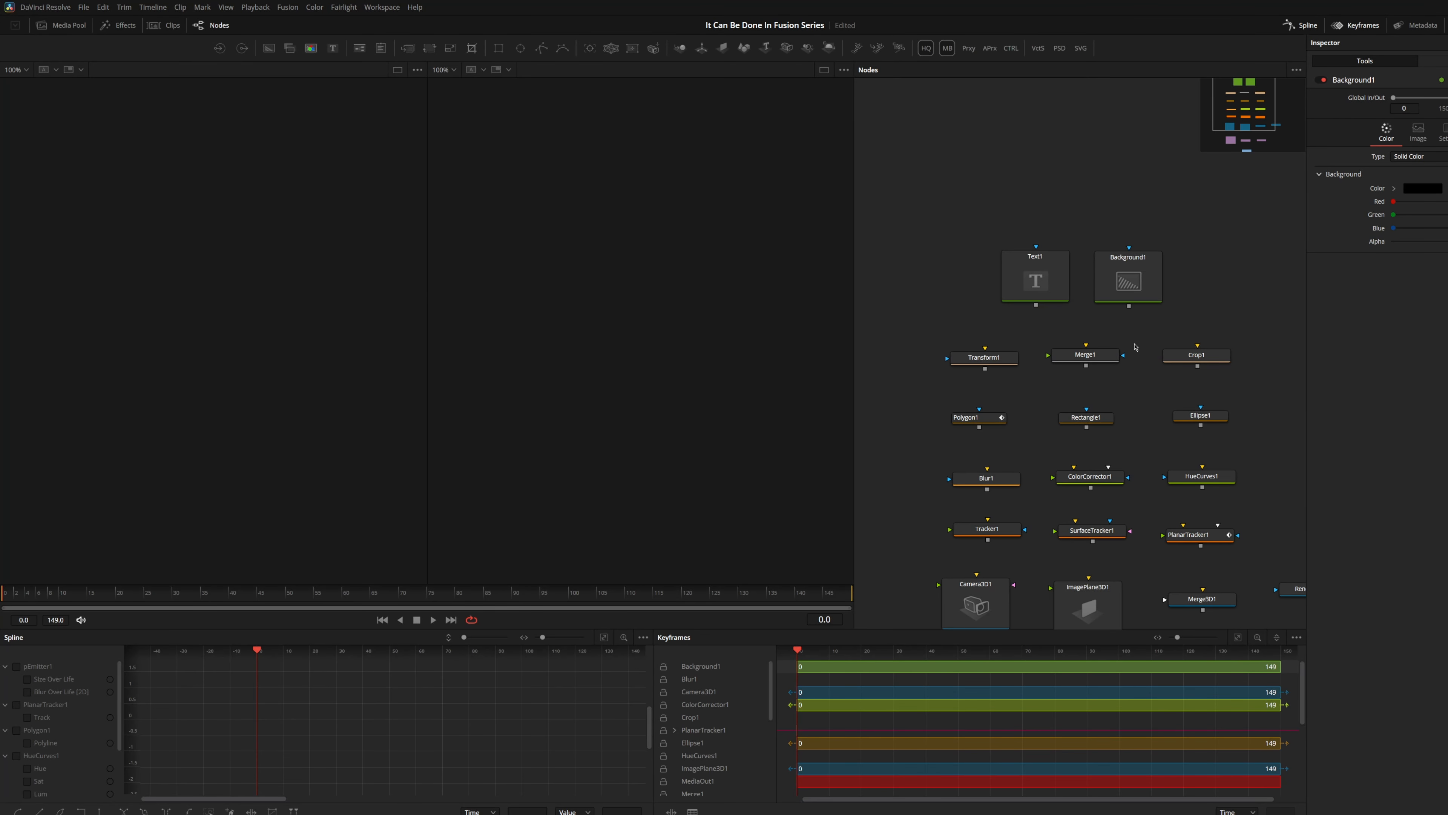
mouse_move(1036, 305)
mouse_down()
mouse_move(1012, 340)
mouse_move(951, 320)
mouse_move(878, 334)
mouse_move(1020, 337)
mouse_move(1036, 319)
mouse_up()
drag(1036, 246, 1098, 98)
click(1085, 355)
drag(1188, 336, 1209, 303)
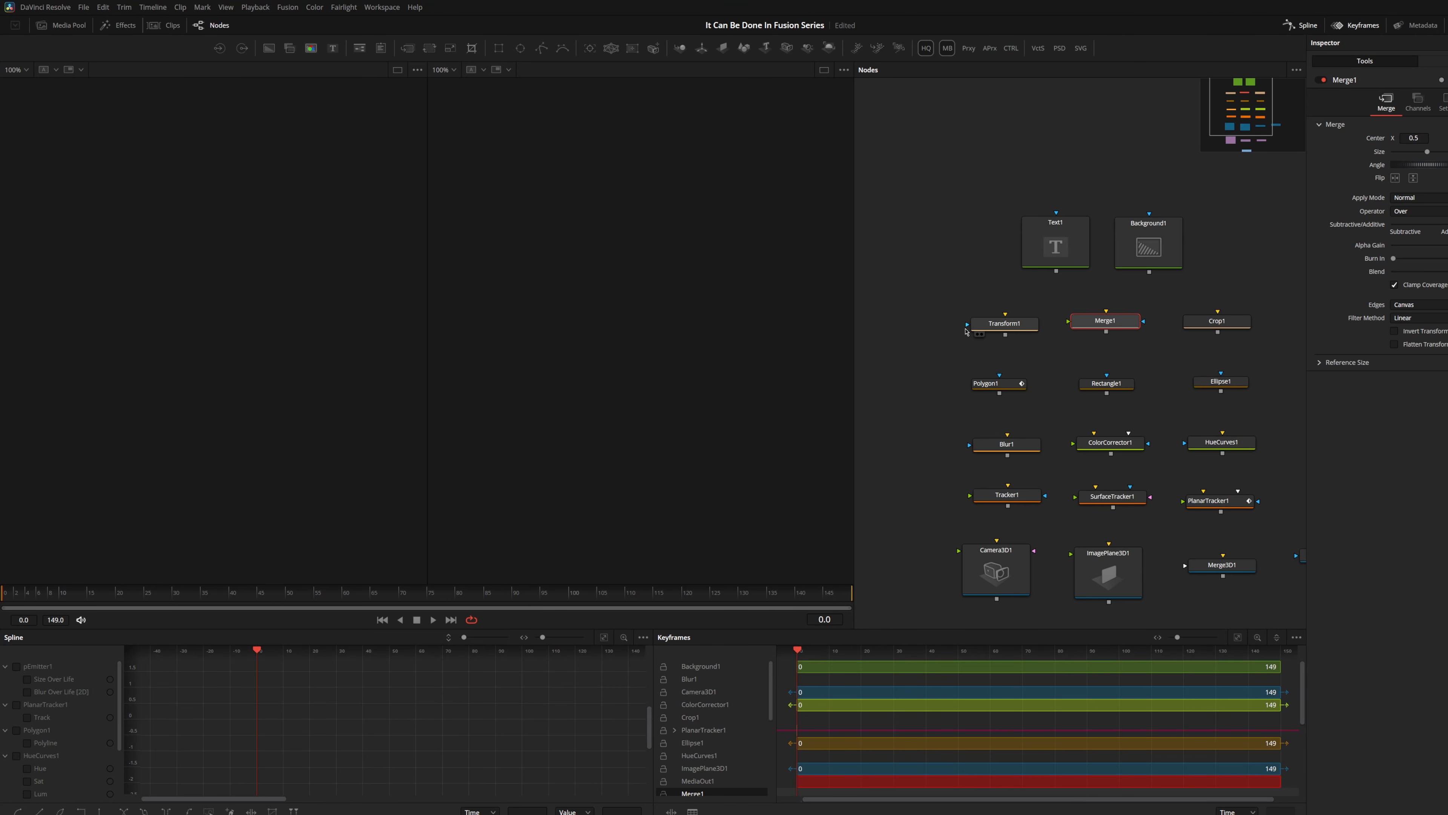
drag(1001, 324, 965, 144)
drag(1063, 276, 934, 194)
drag(944, 199, 1015, 209)
drag(1034, 287, 906, 188)
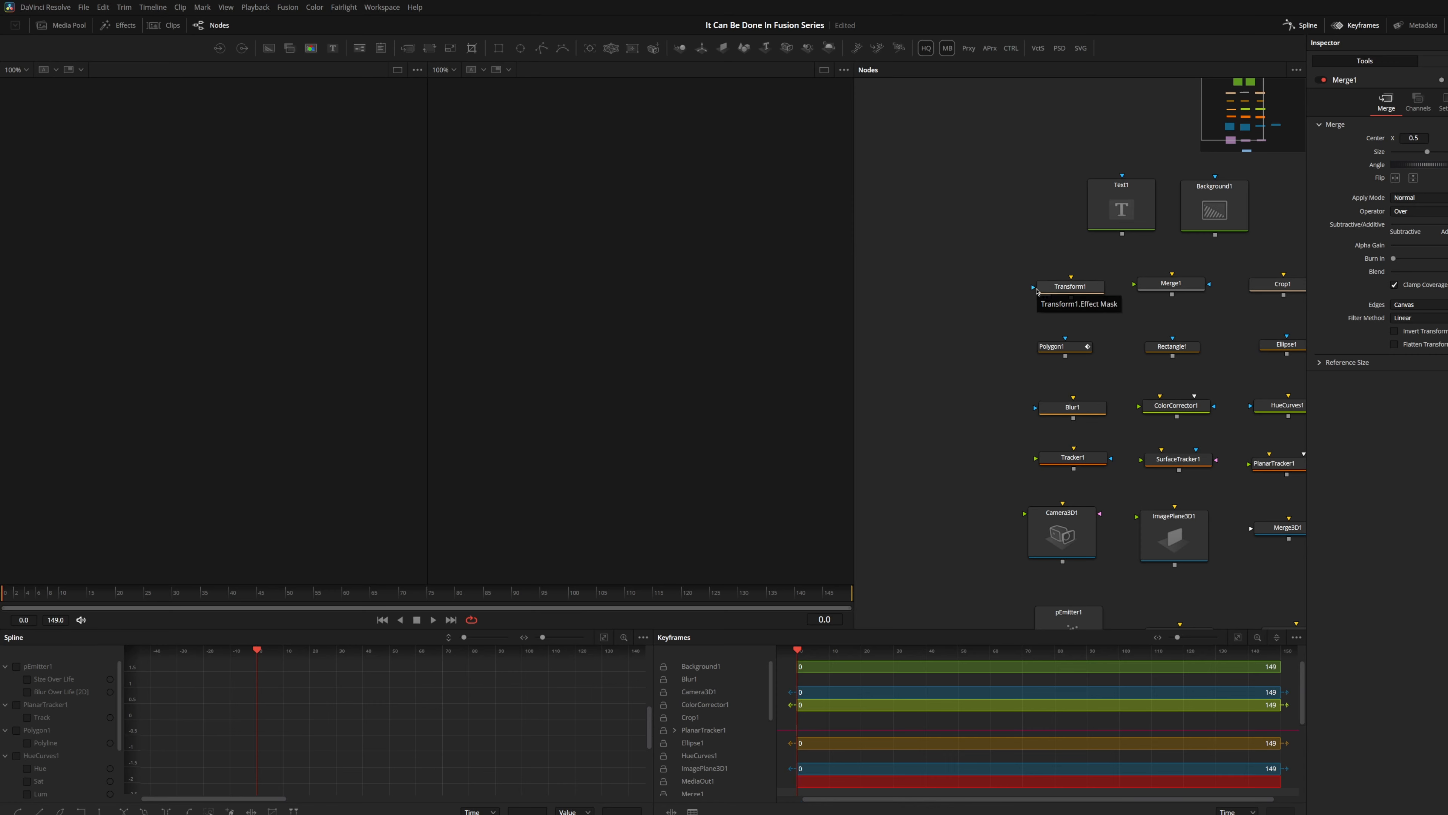
drag(1039, 260, 965, 249)
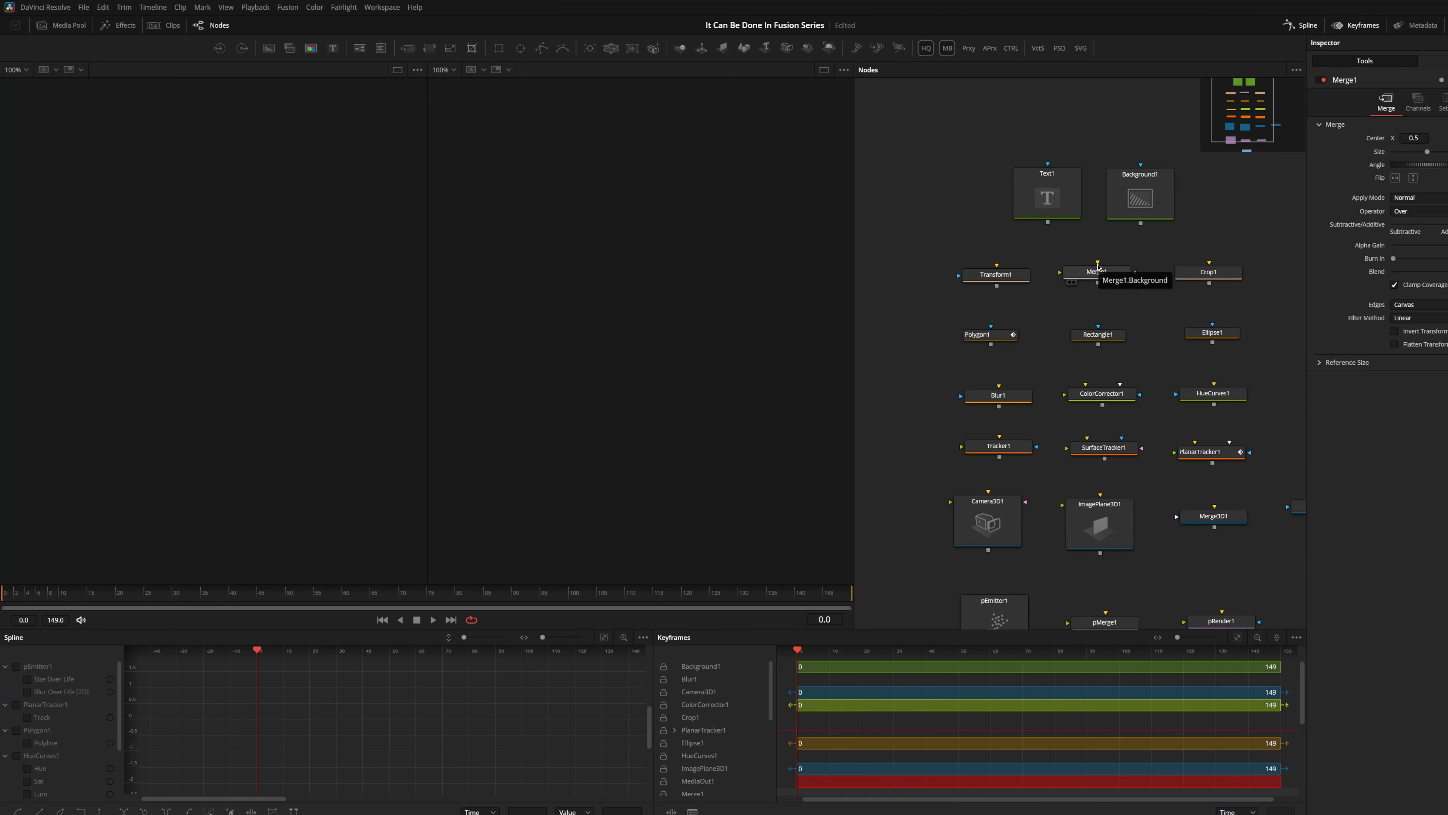
drag(1158, 259, 1100, 258)
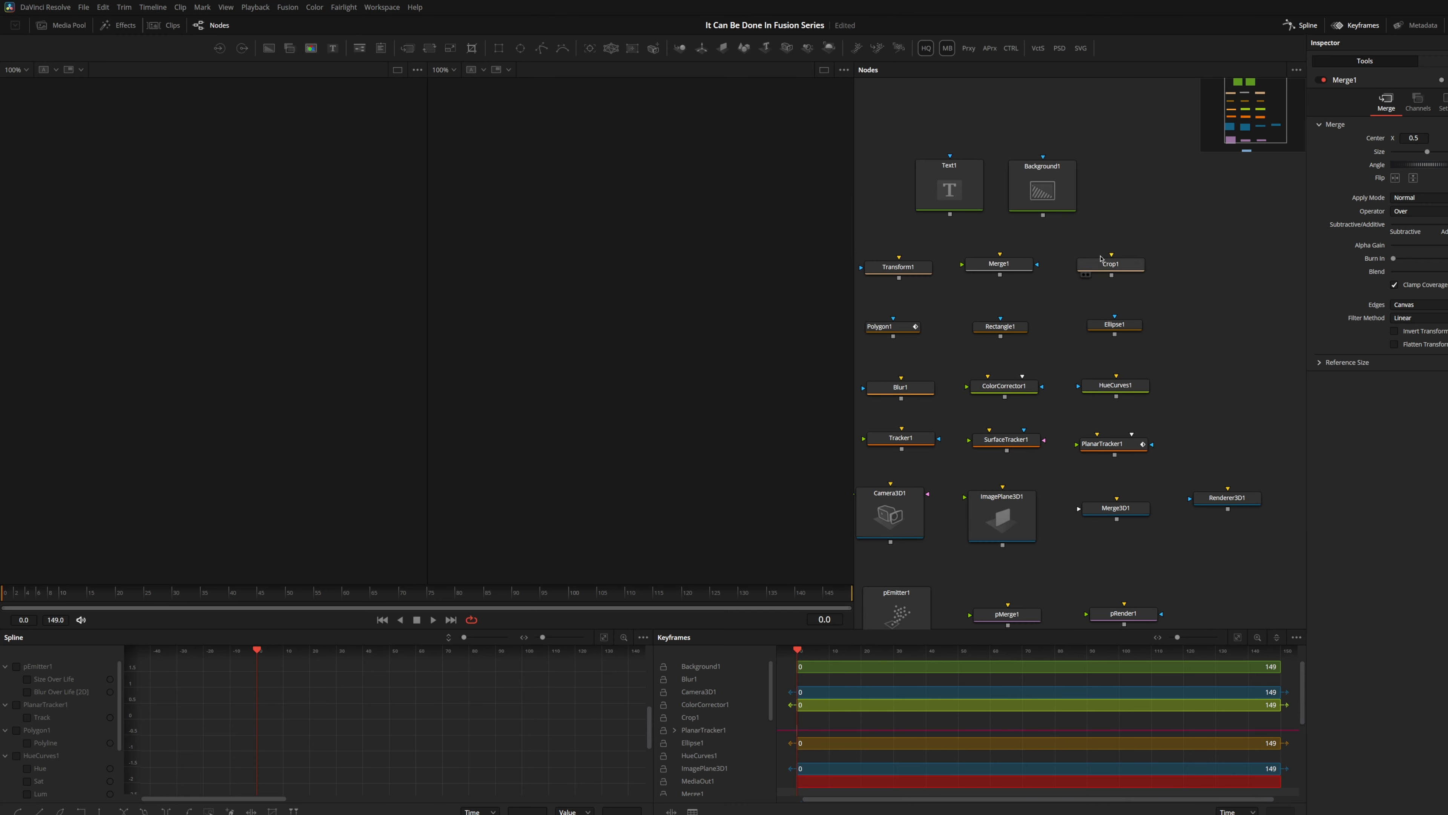
Examine the input connectors of the PlanarTracker1, Tracker1 and Camera3D1 nodes
scroll(1109, 320, down, 3)
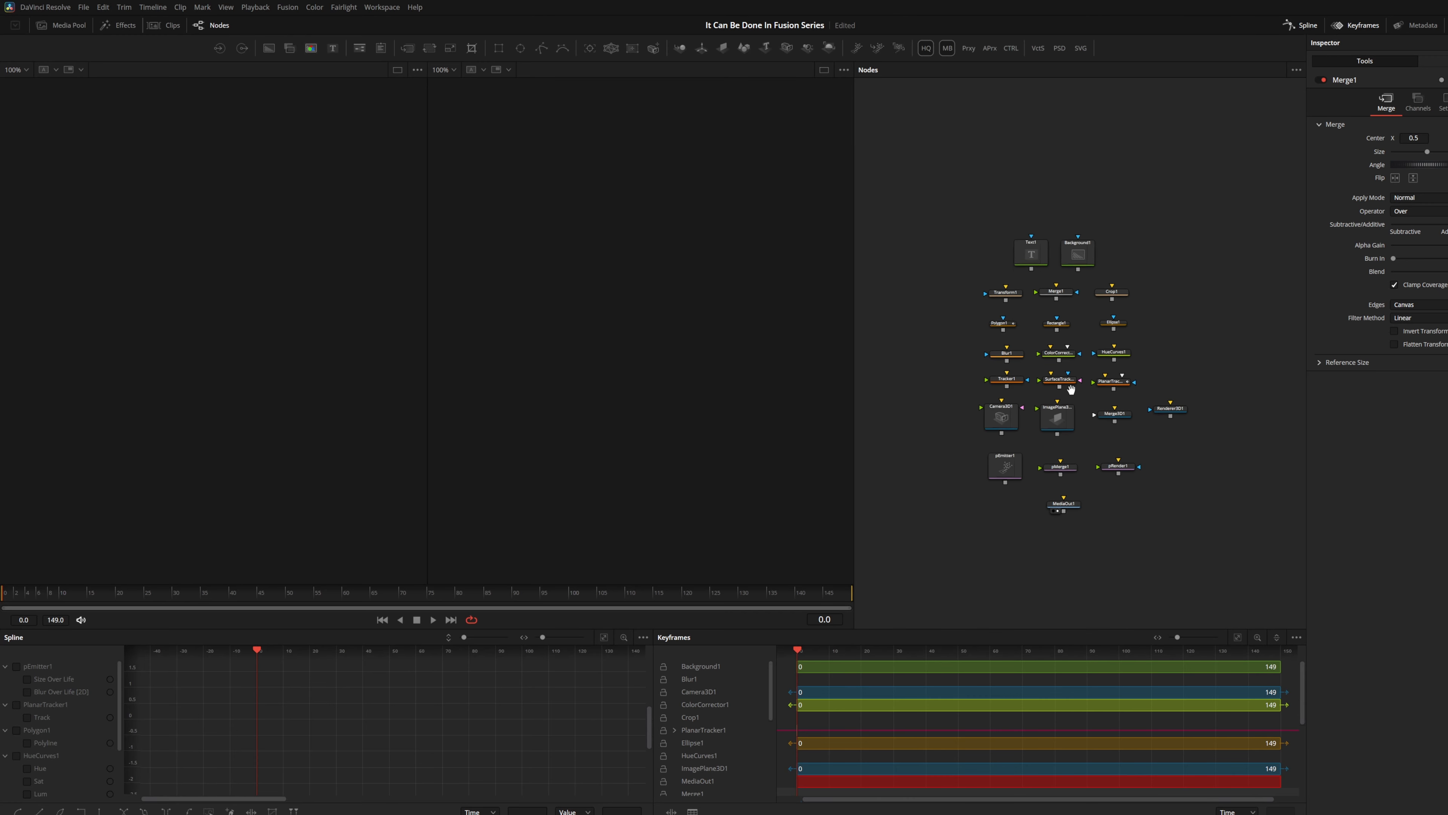
scroll(1061, 405, up, 4)
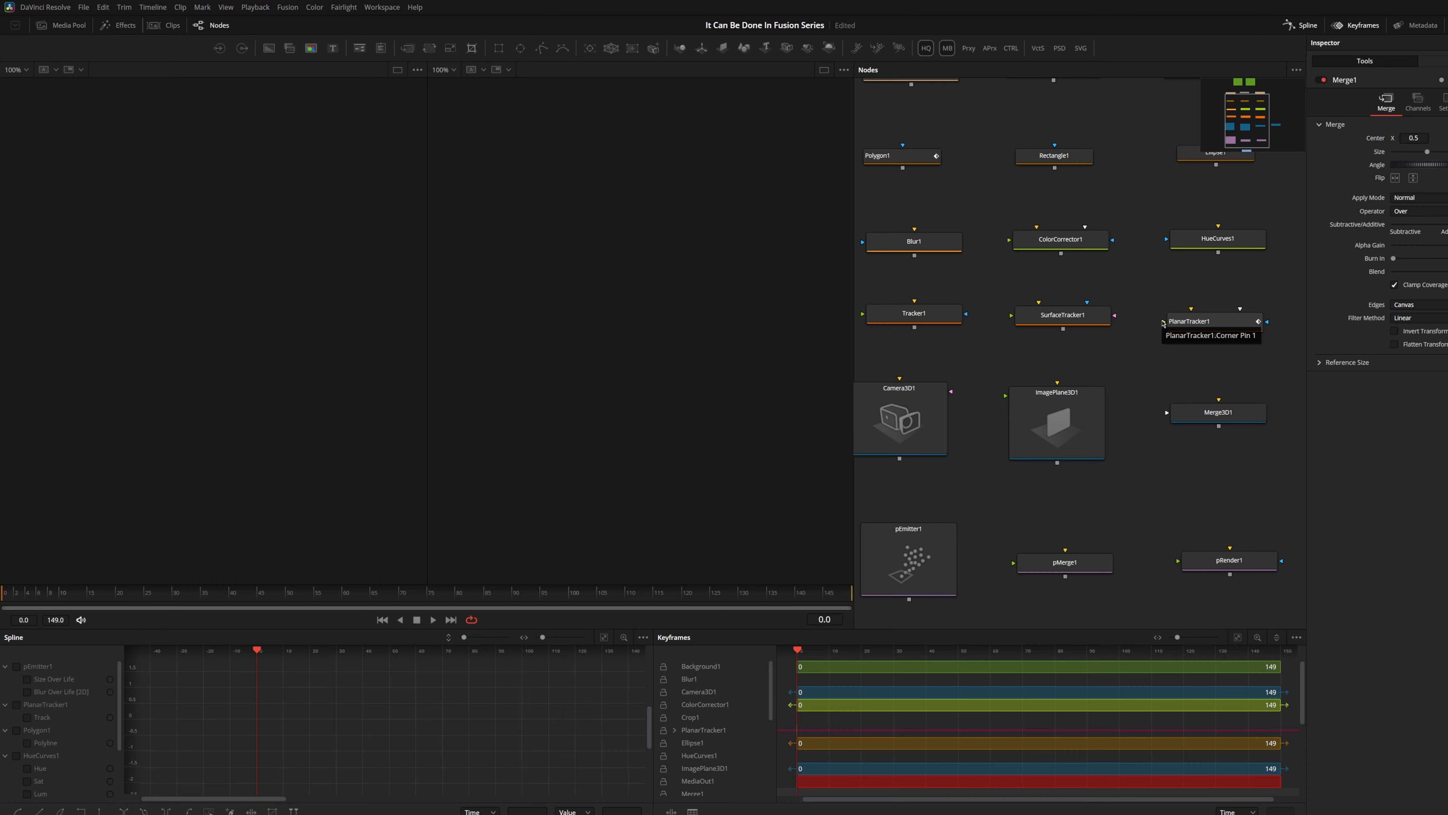
drag(963, 322, 1105, 303)
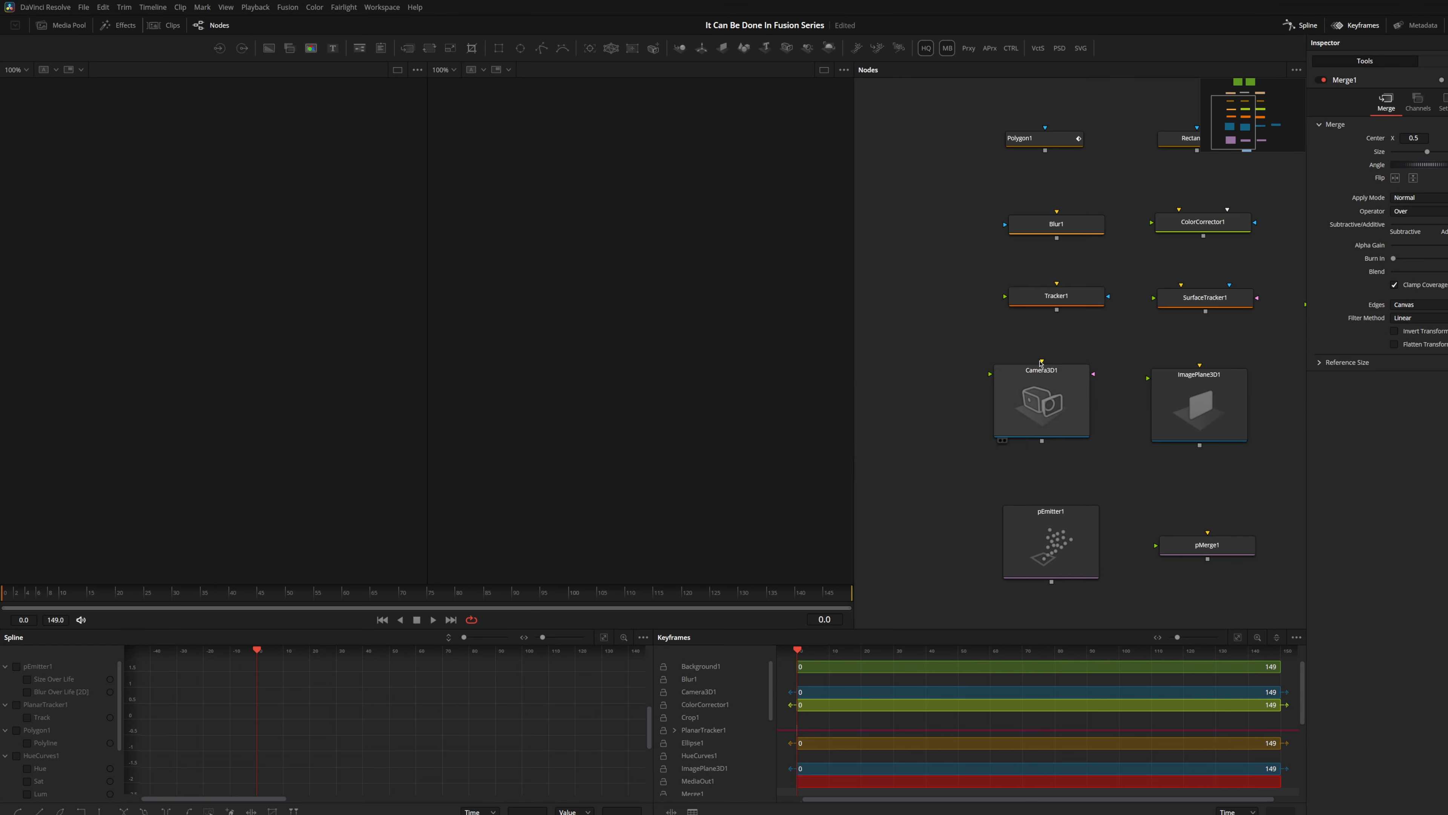
scroll(1107, 376, down, 5)
drag(1136, 359, 1052, 347)
scroll(972, 372, up, 5)
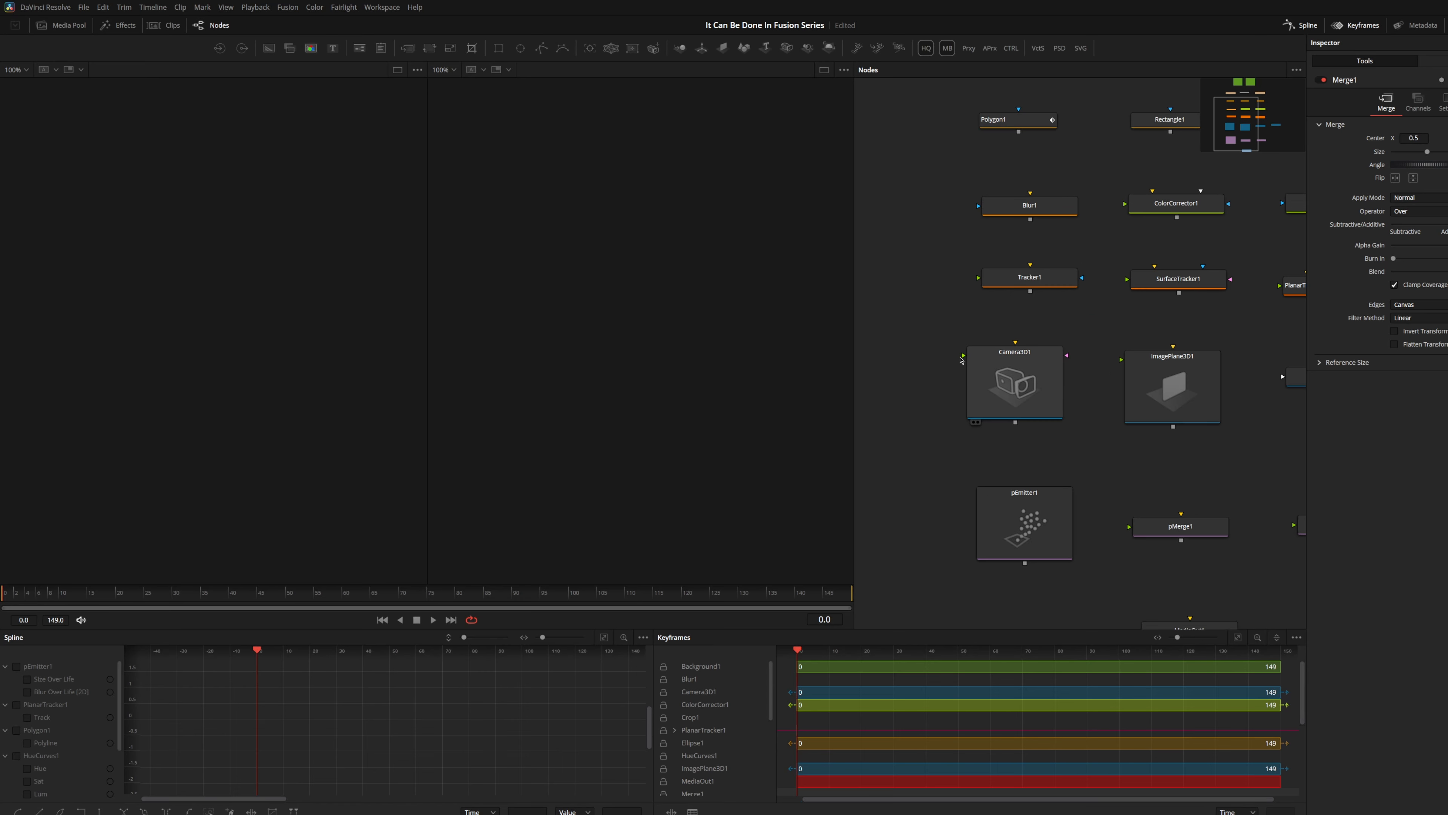
scroll(962, 360, down, 3)
Move the Text1 node away from the other nodes and undo the move
drag(980, 258, 1028, 353)
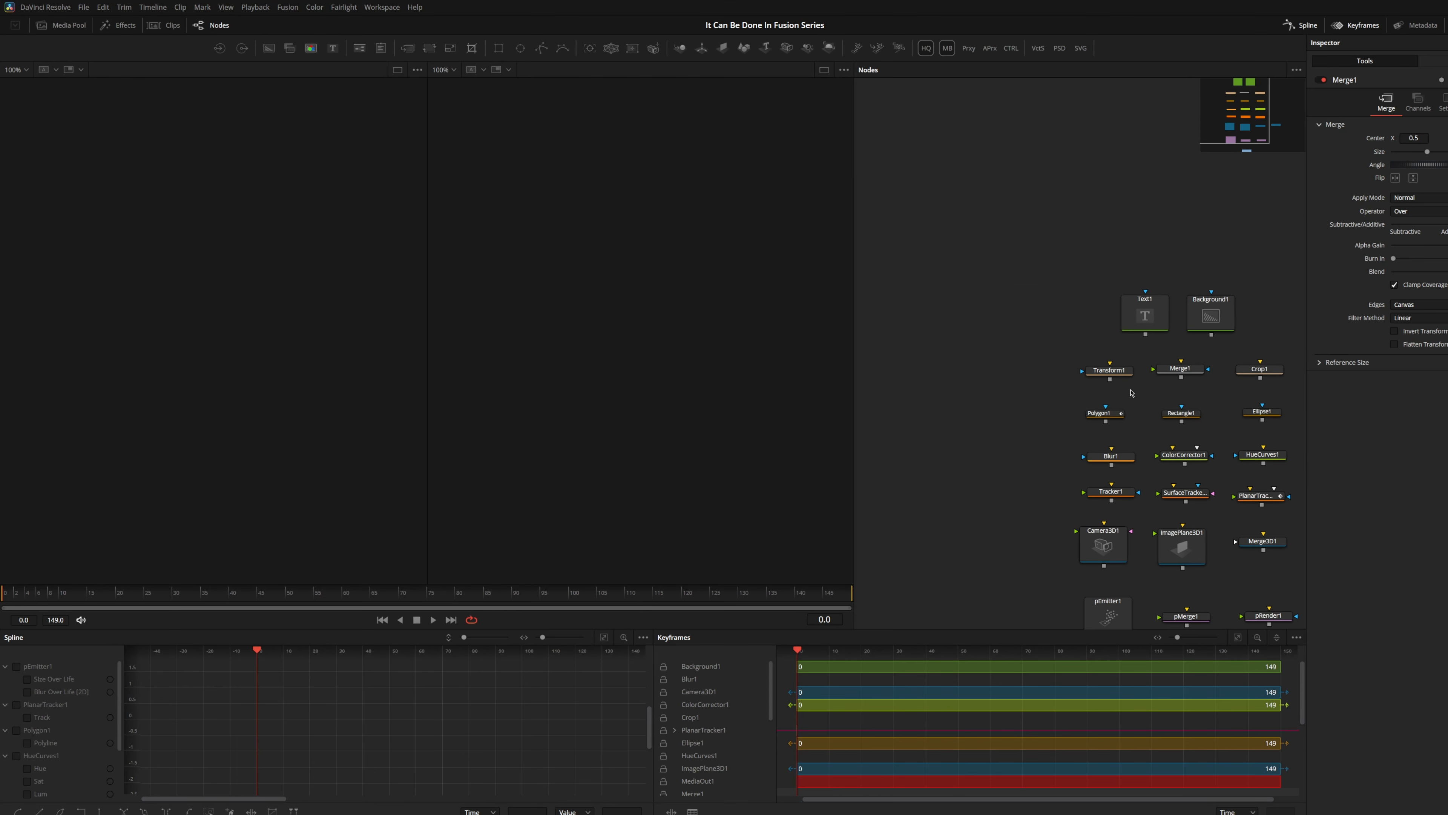
drag(1145, 315, 1007, 181)
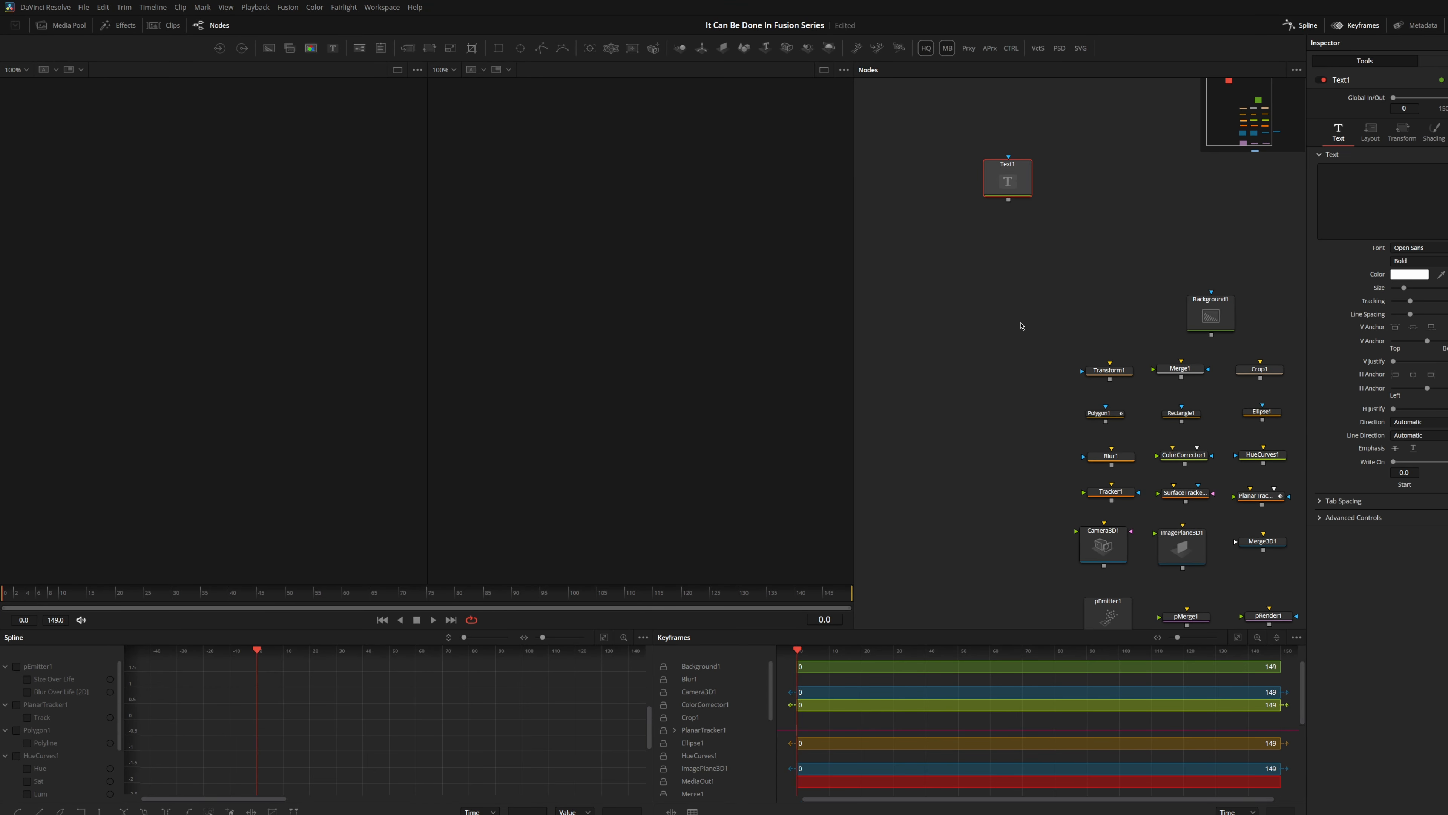
key(ctrl+z)
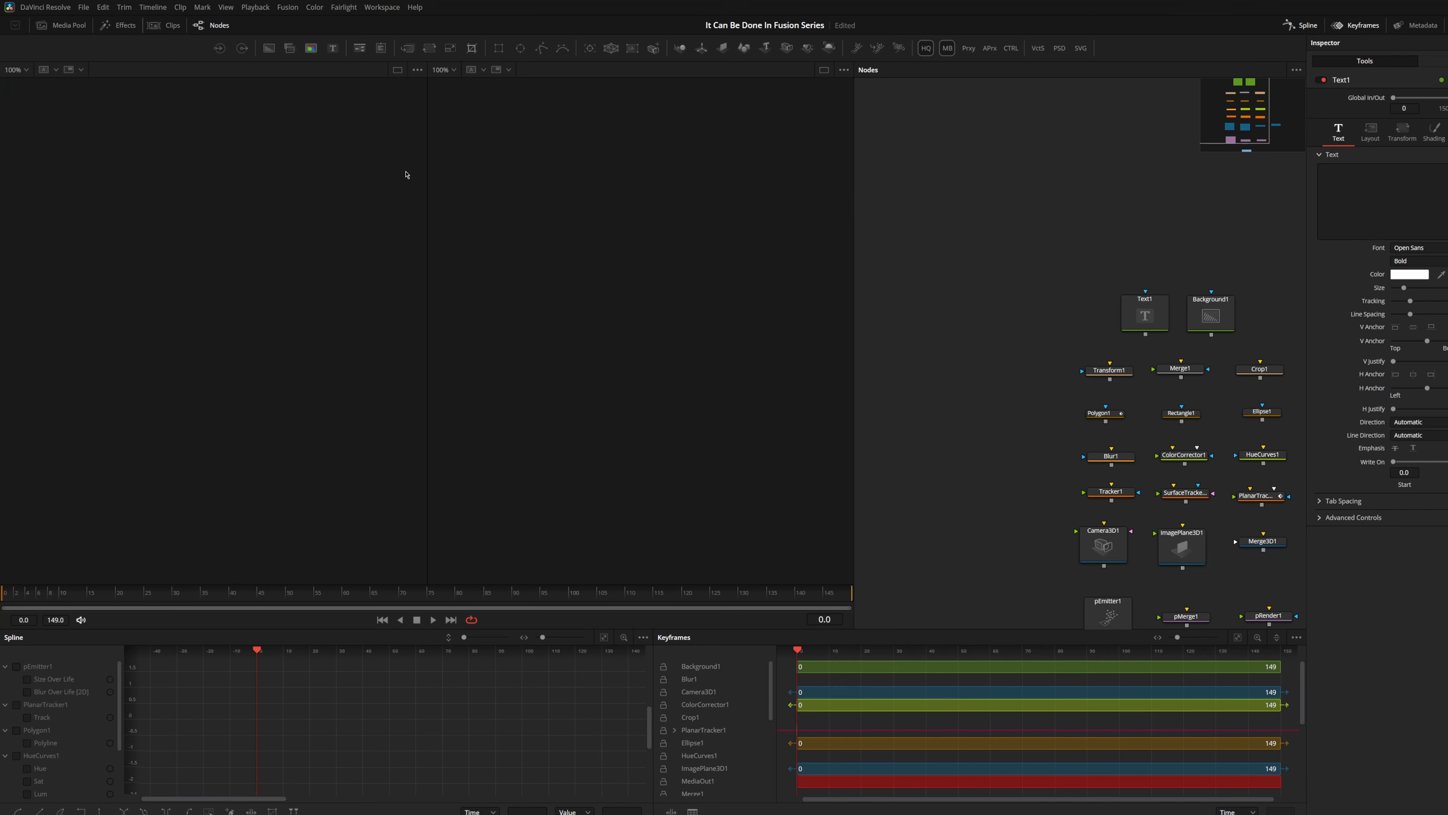
Load the Text1 node into the second viewer, keeping the dual-viewer layout
click(825, 71)
click(826, 74)
click(824, 72)
click(825, 73)
drag(1131, 317, 754, 276)
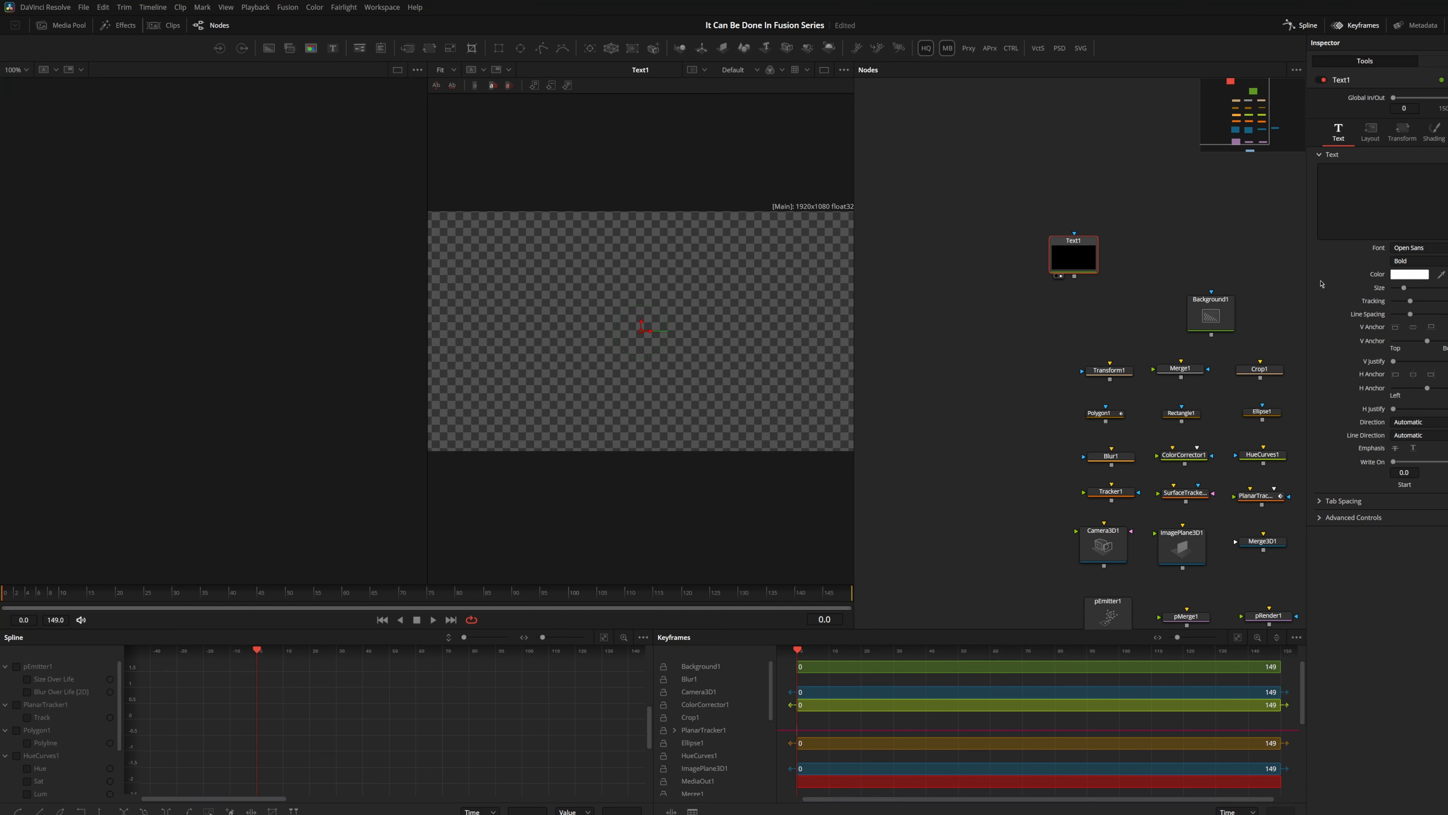
Set the Text1 content to TEXT and enlarge it to about 60% of the frame width
click(1400, 232)
text(TEXT)
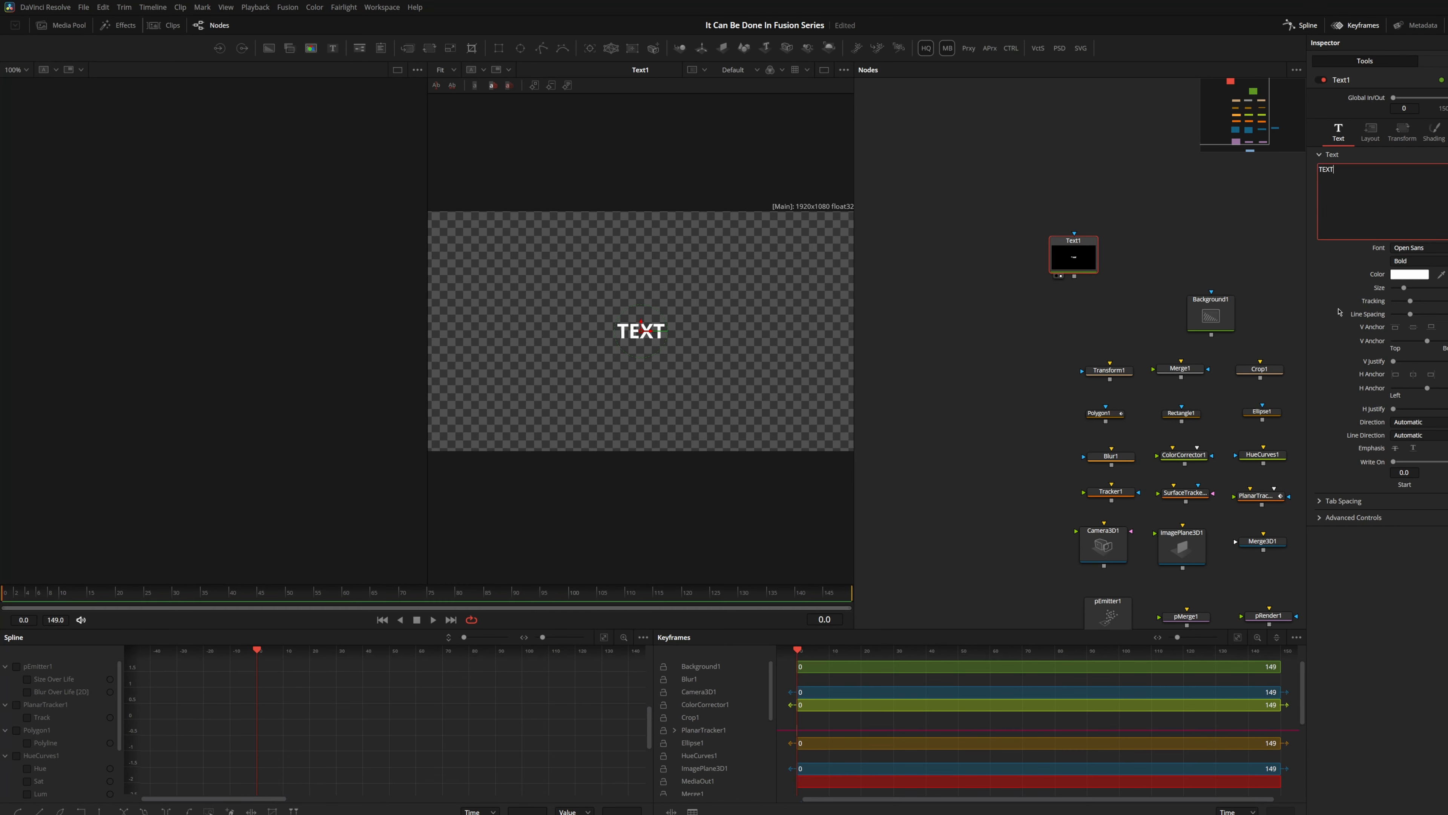
drag(1404, 288, 1447, 288)
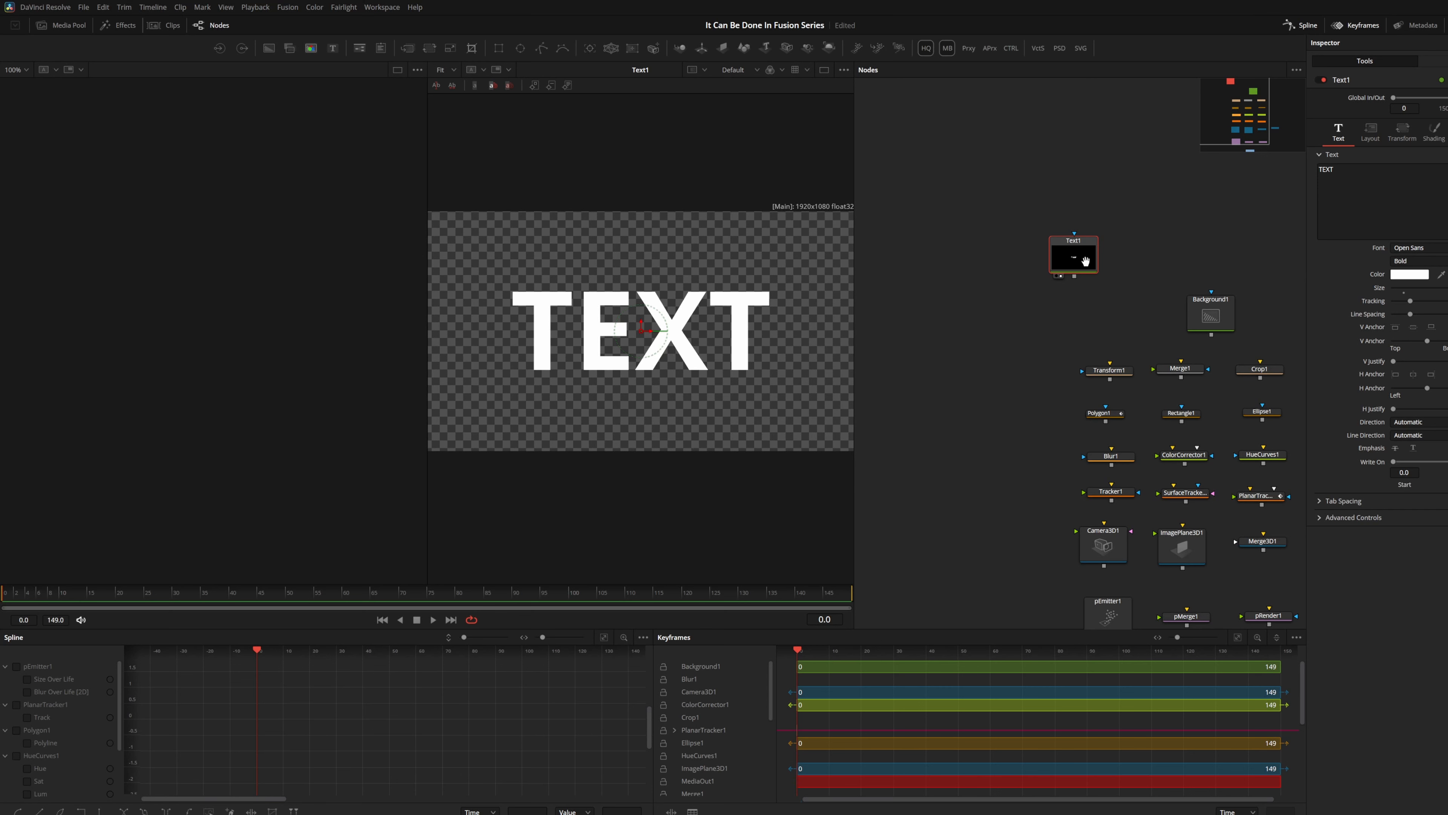
Toggle the Text1 node in the first viewer and clear it from both viewers
scroll(1085, 261, up, 3)
key(1)
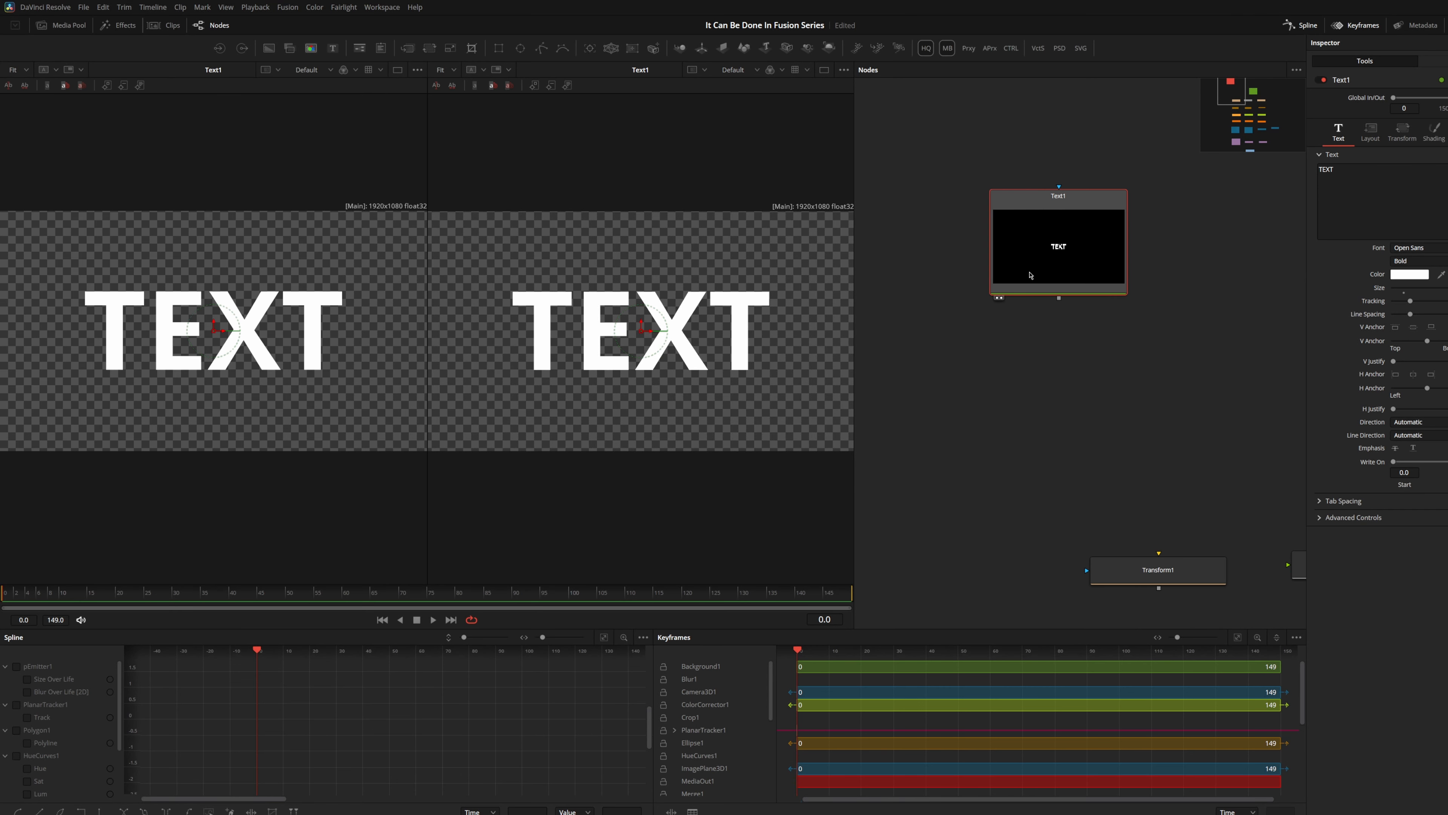
key(1)
key(1)
drag(1024, 266, 1069, 291)
key(ctrl+s)
key(1)
key(2)
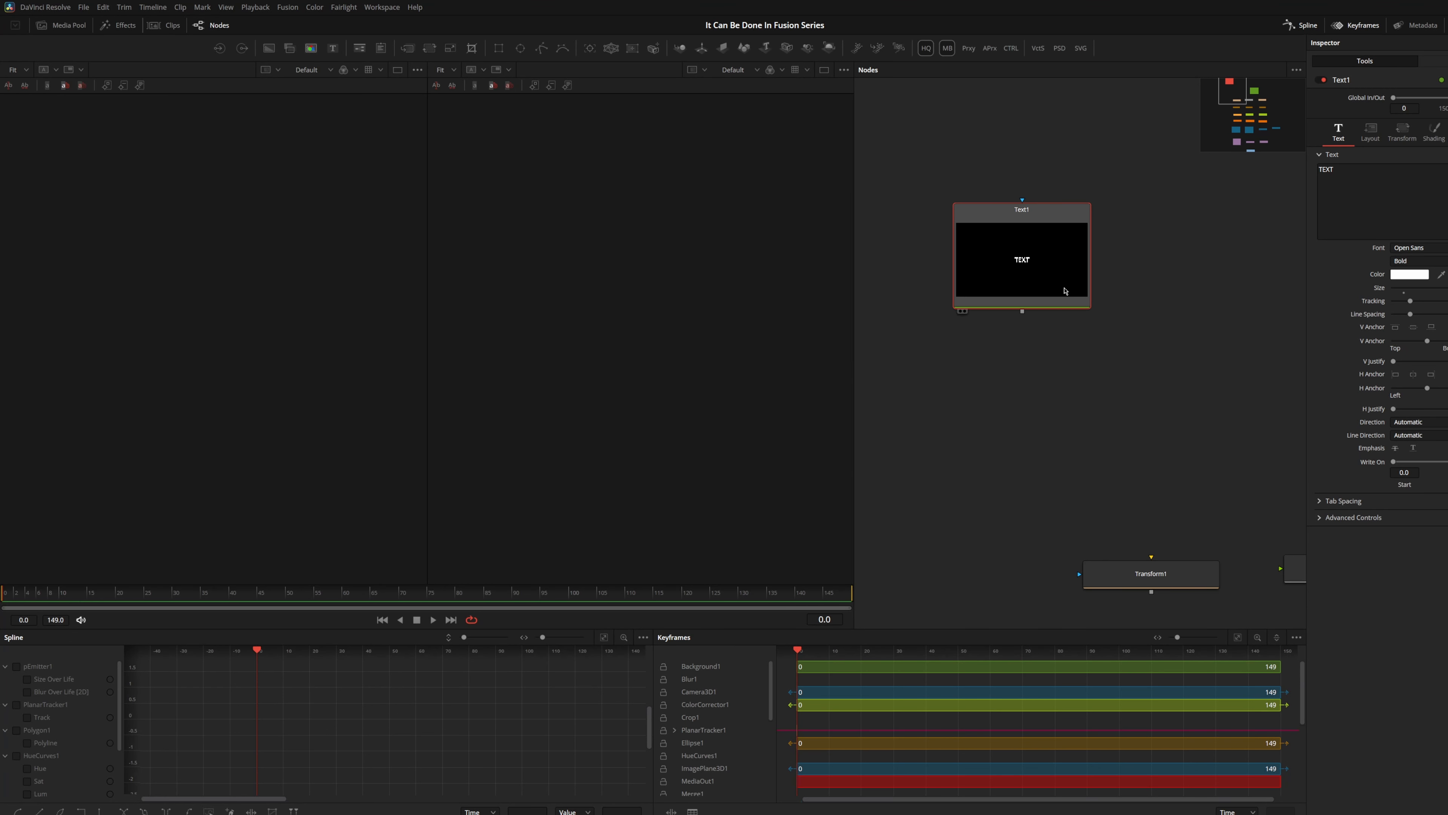
Toggle Text1 in both viewers, leave it loaded only in the second one and switch to a single-viewer layout
key(1)
key(2)
key(1)
key(2)
key(1)
key(2)
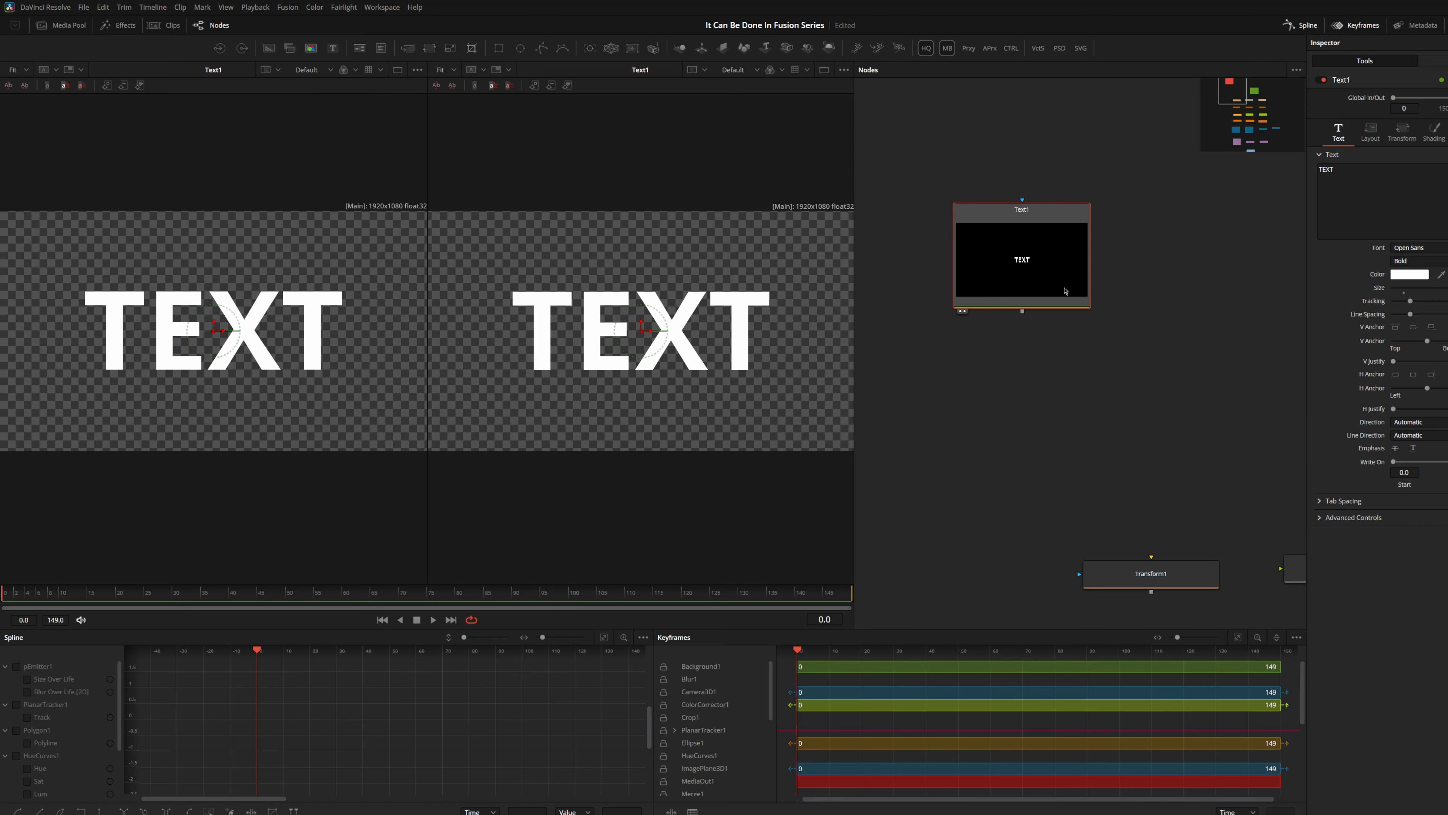
key(1)
key(2)
key(2)
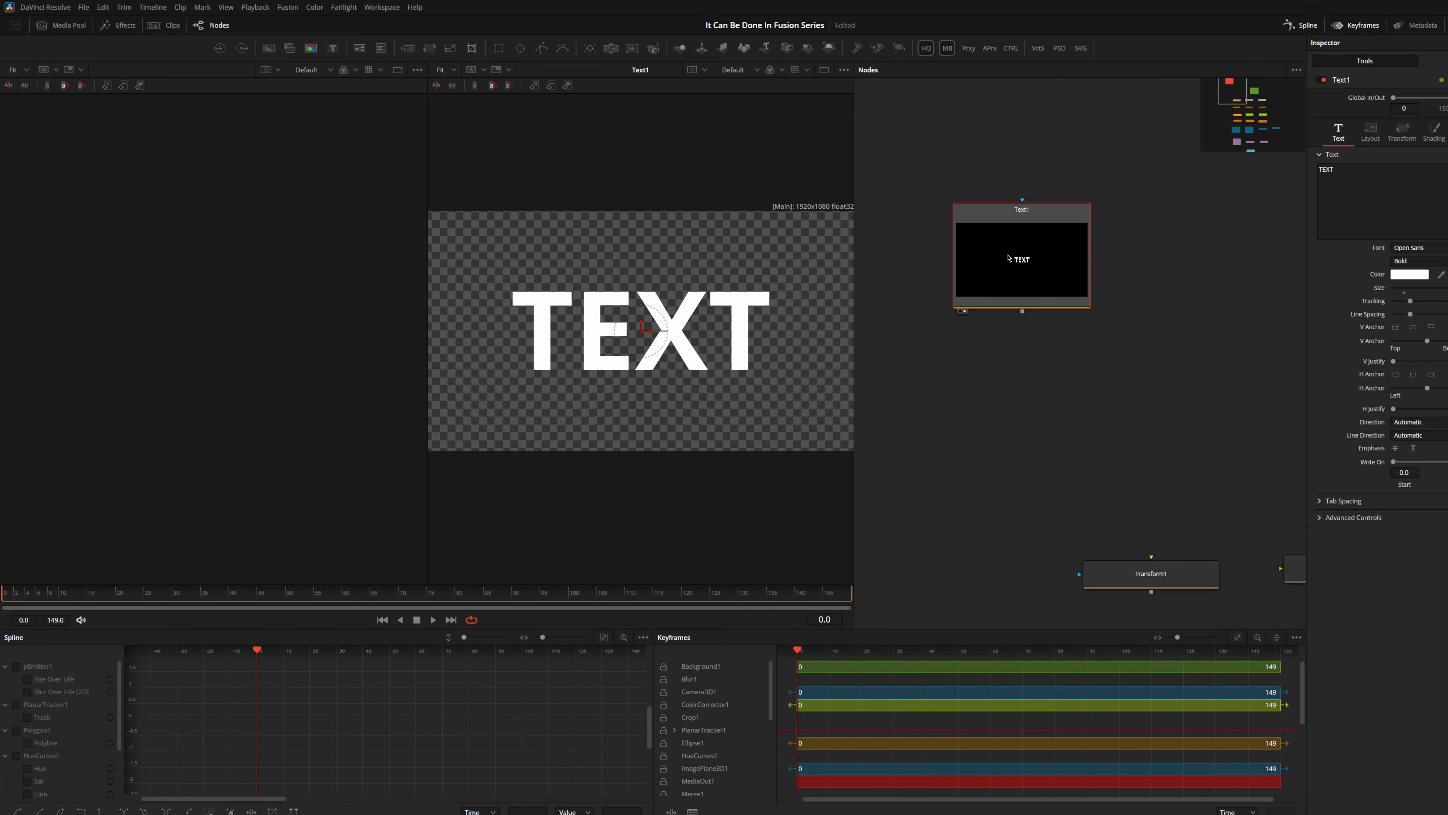
key(1)
key(ctrl+shift+w)
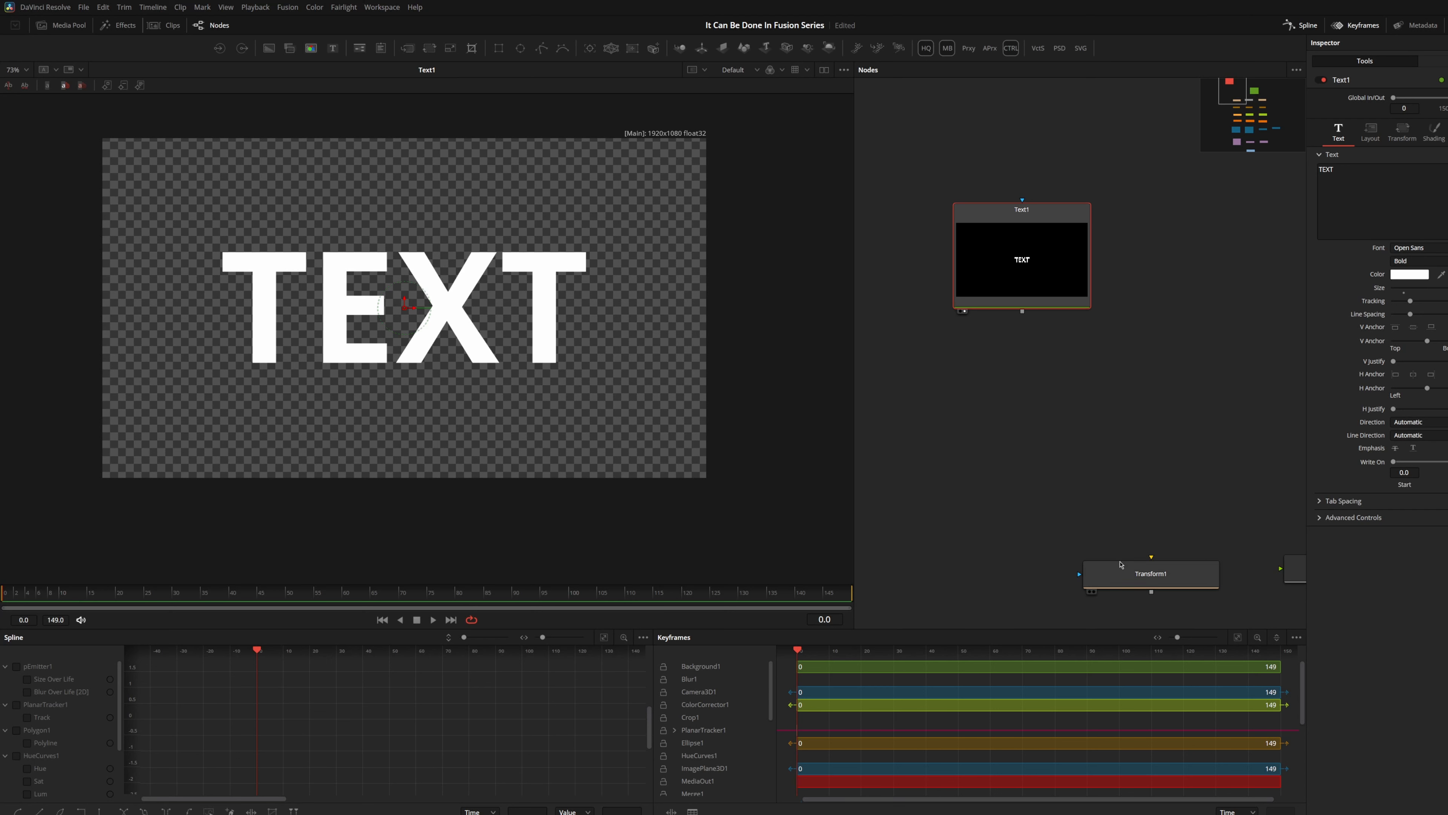
Select the Transform1, Merge1, Crop1 and Text1 nodes in turn to compare the tools the viewer offers for each
click(1150, 574)
scroll(1112, 371, down, 5)
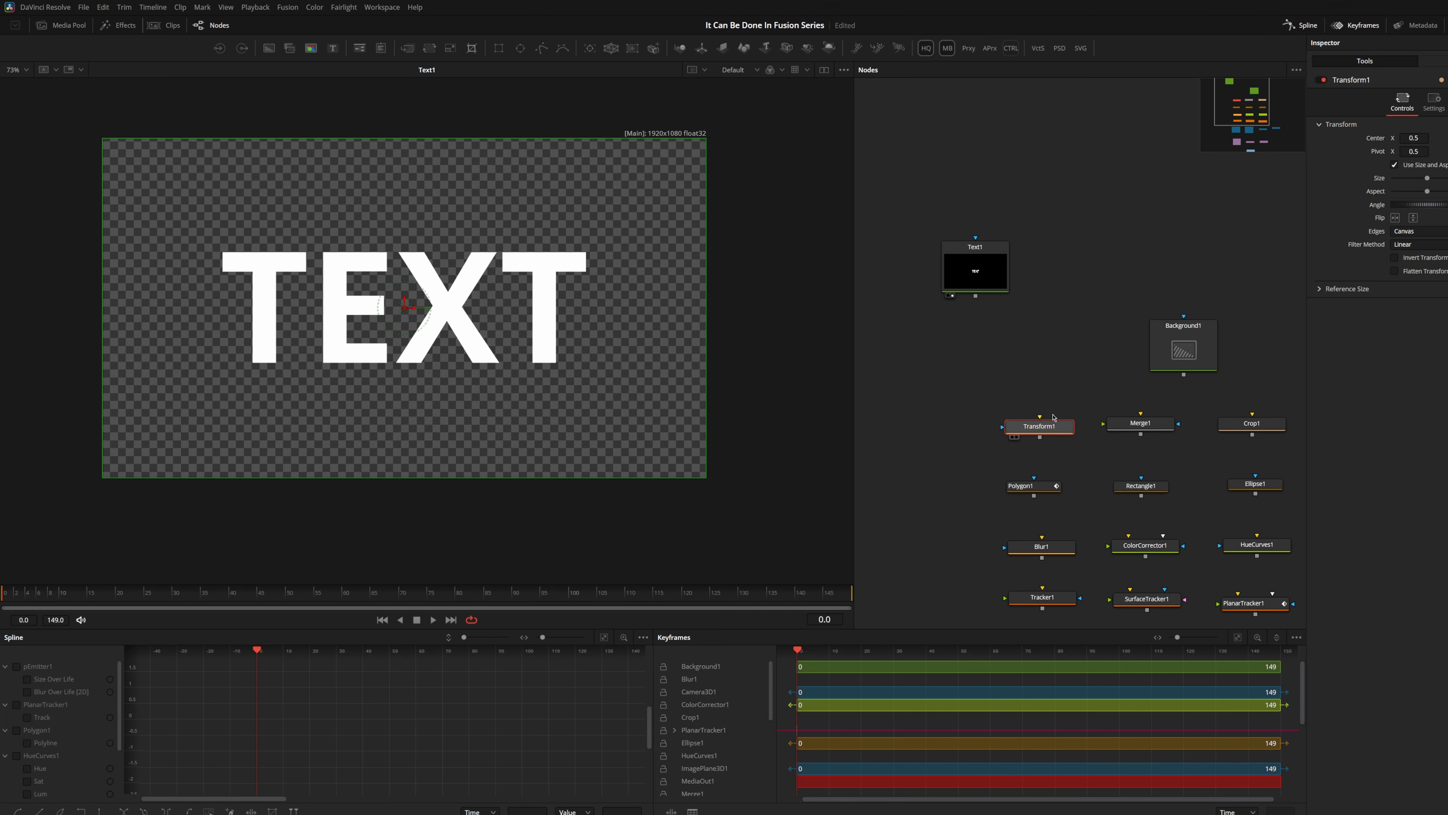
click(1141, 424)
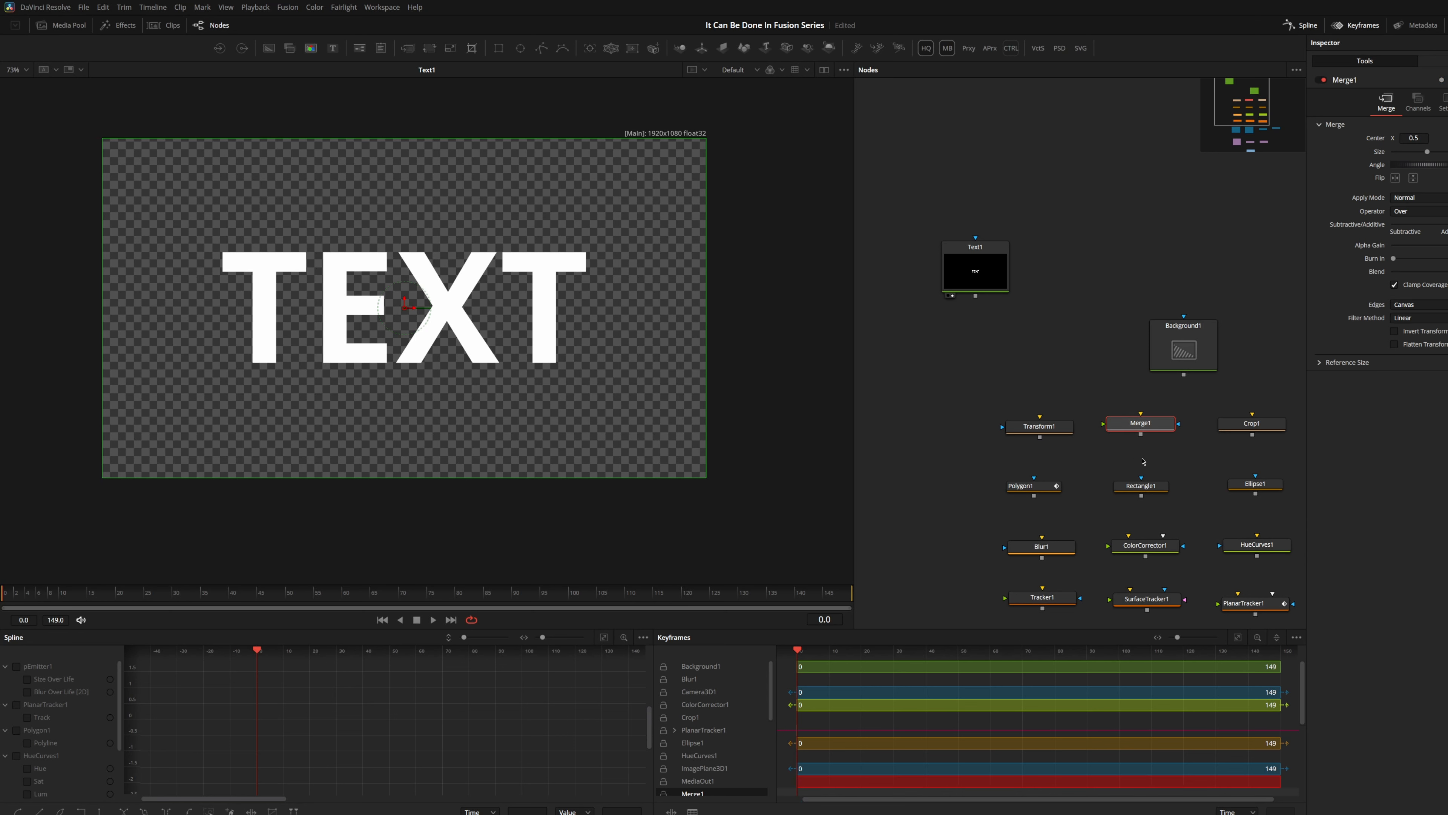
click(1240, 428)
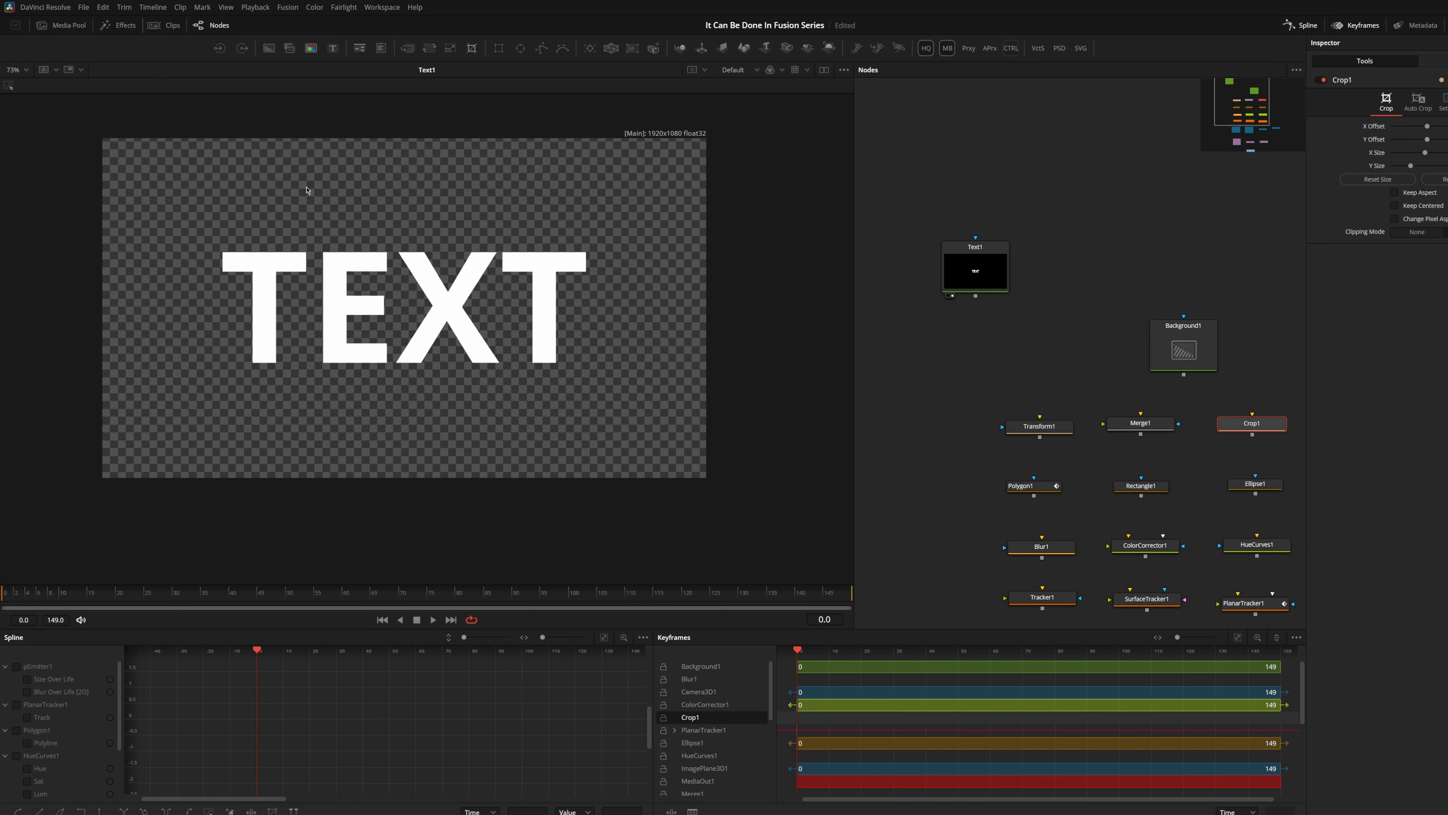
click(970, 271)
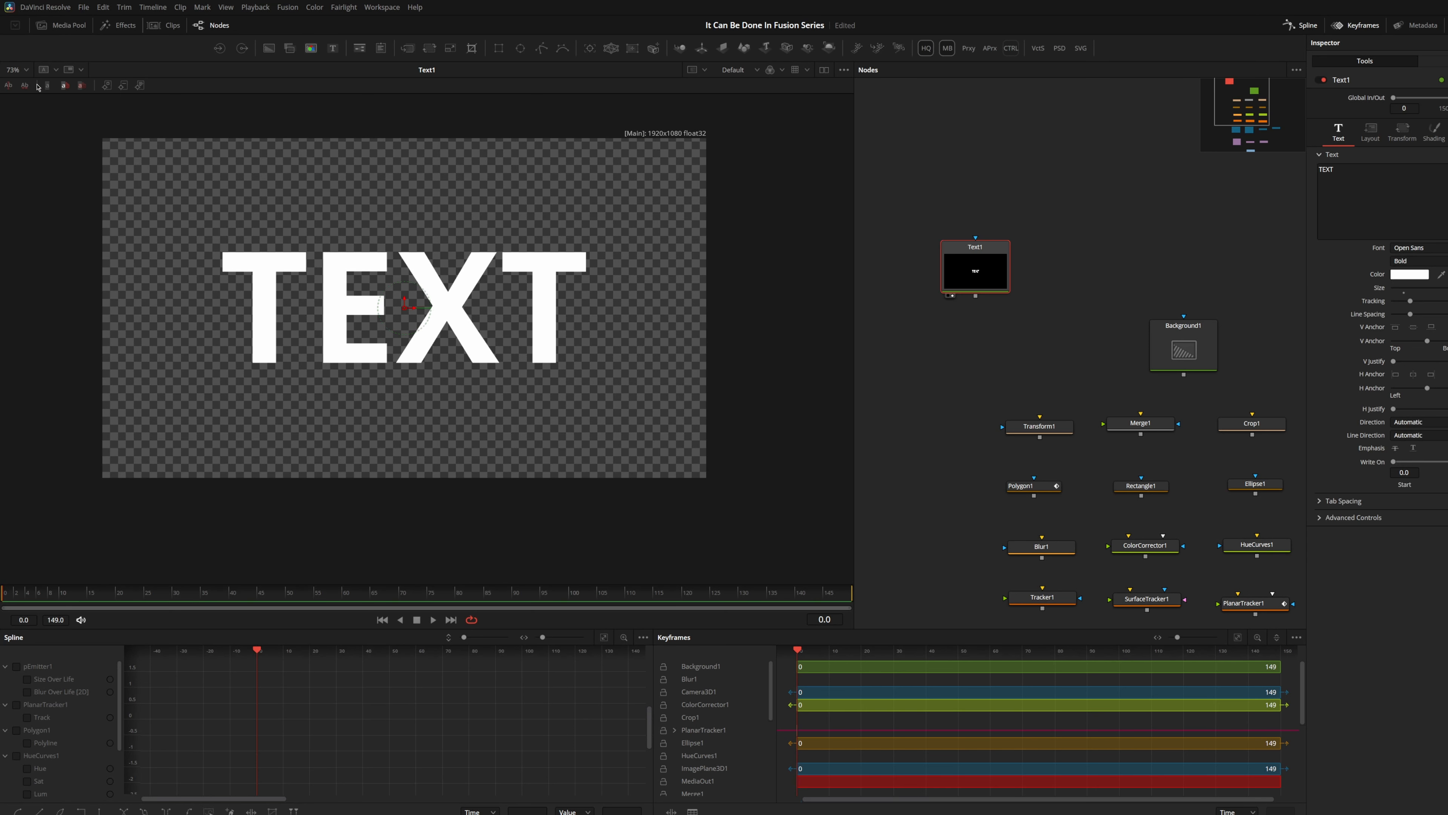
Try on-screen text editing in the viewer by inserting "sdasdasd" after the X of TEXT
click(12, 88)
key(Right)
key(Right)
key(Right)
text(sdasdasd)
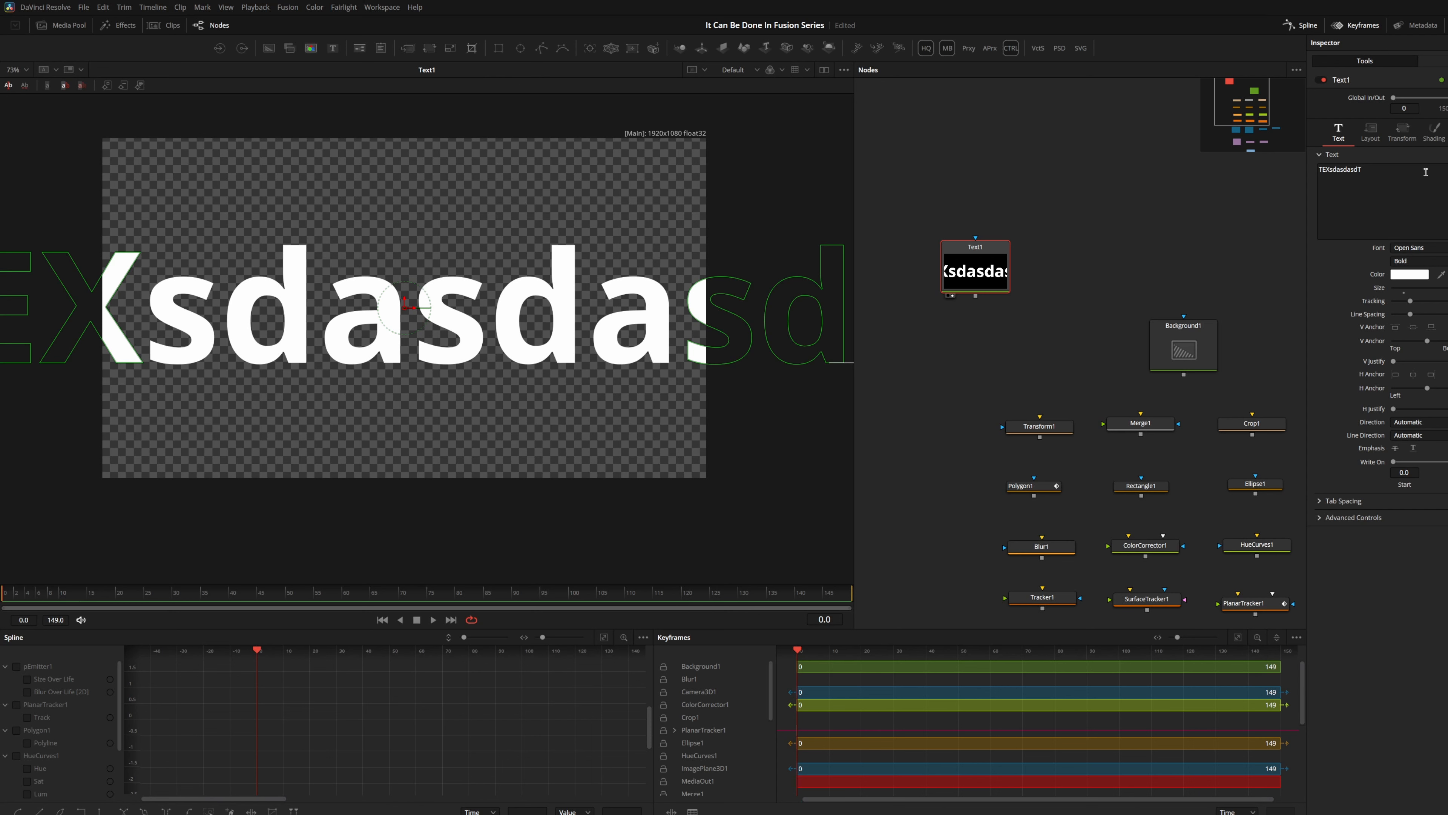
Replace the whole Text1 content with TEXT and turn off on-screen text editing
click(1404, 174)
key(ctrl+a)
text(TEXT)
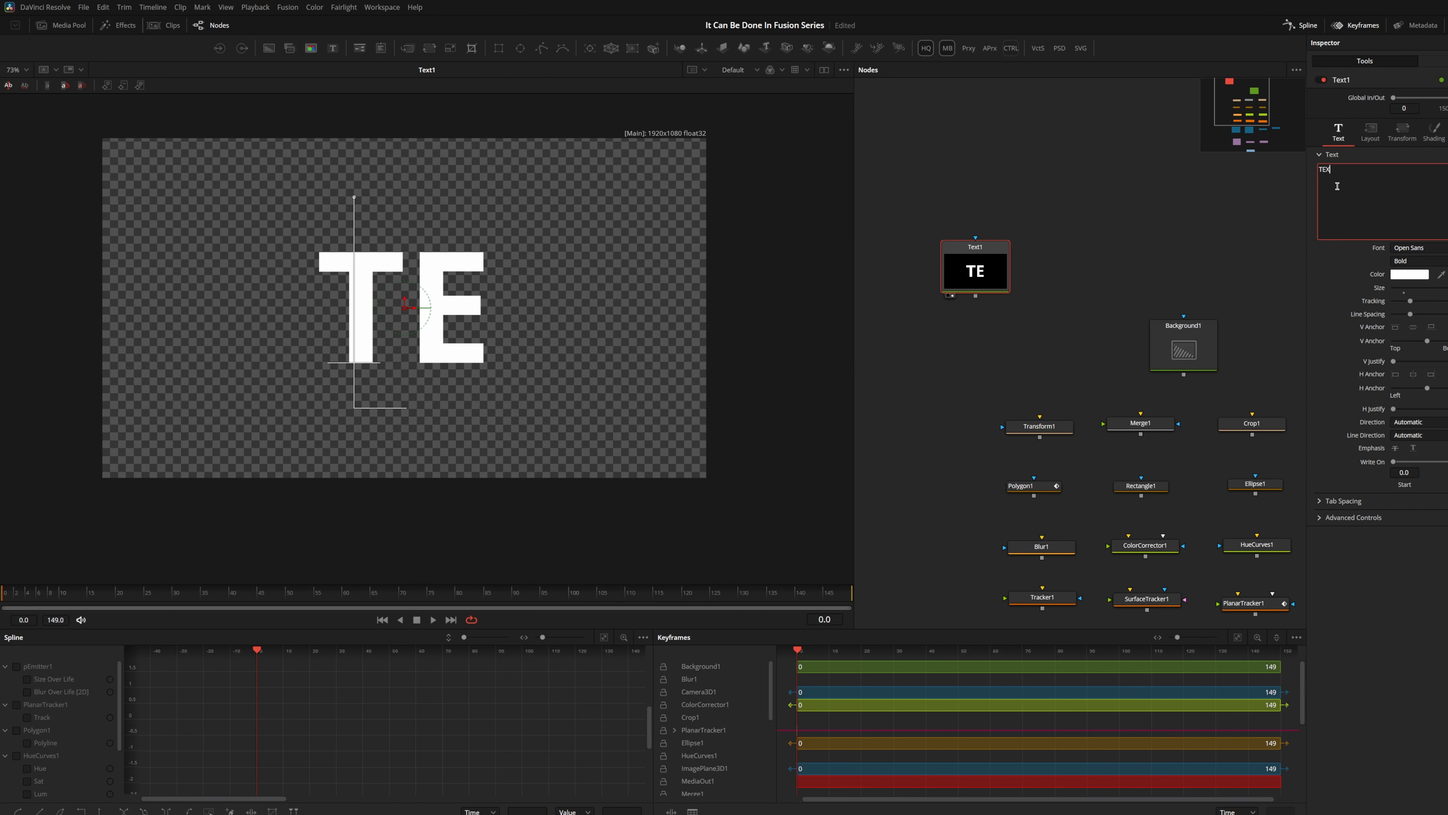
click(9, 86)
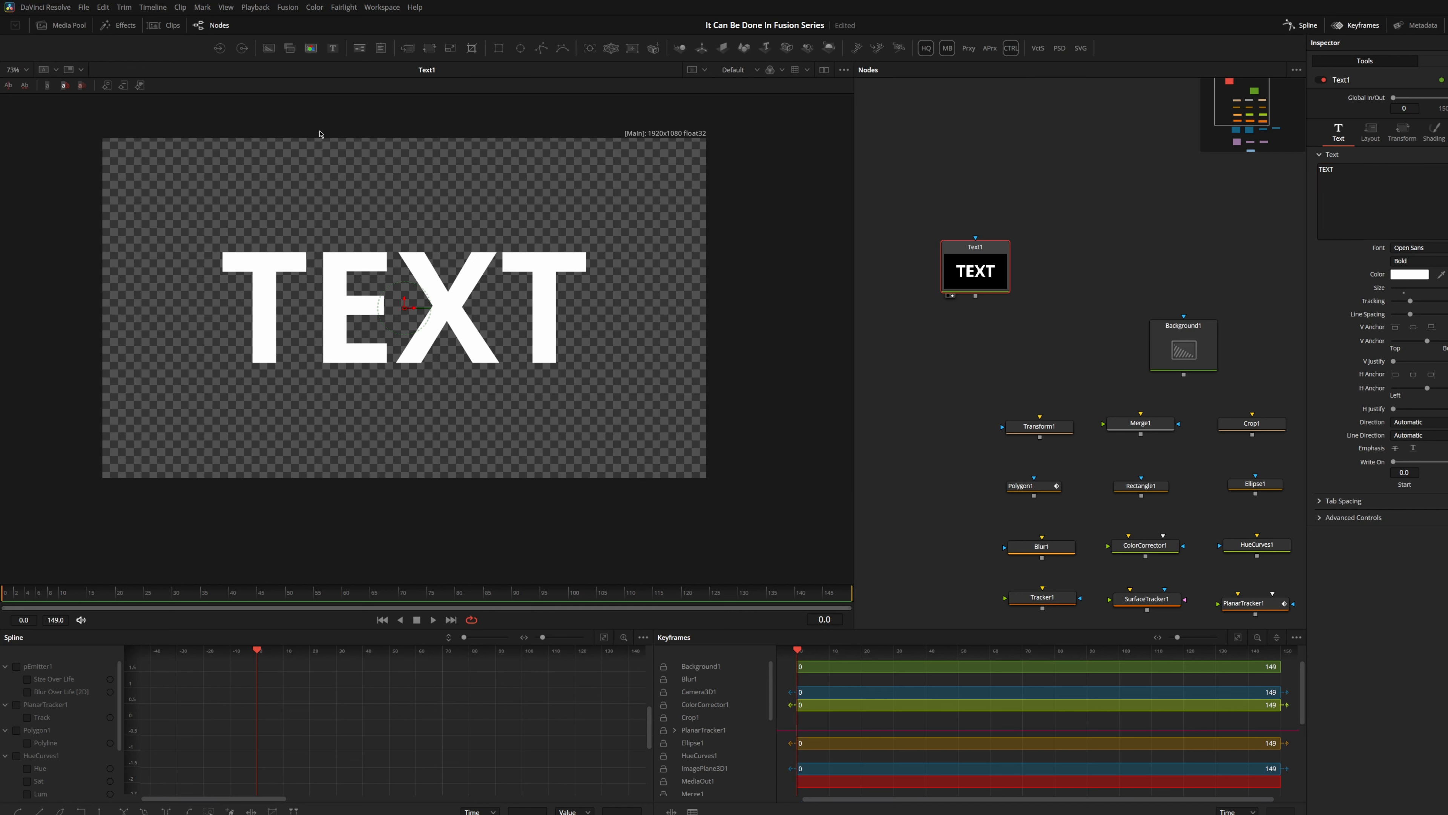
View the alpha channel of Text1 in the viewer and return to the color view
click(782, 70)
click(790, 134)
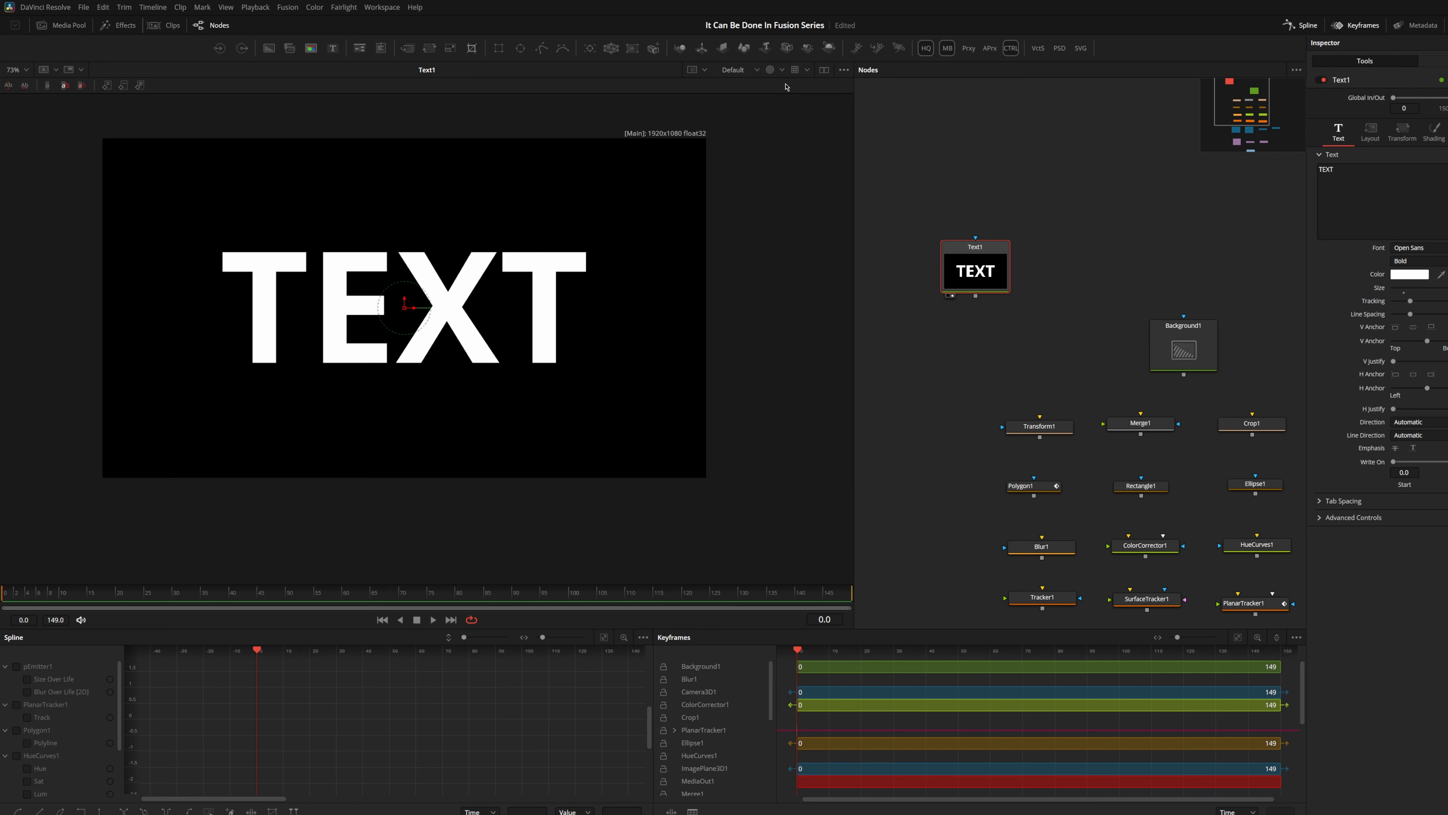
click(782, 70)
click(780, 91)
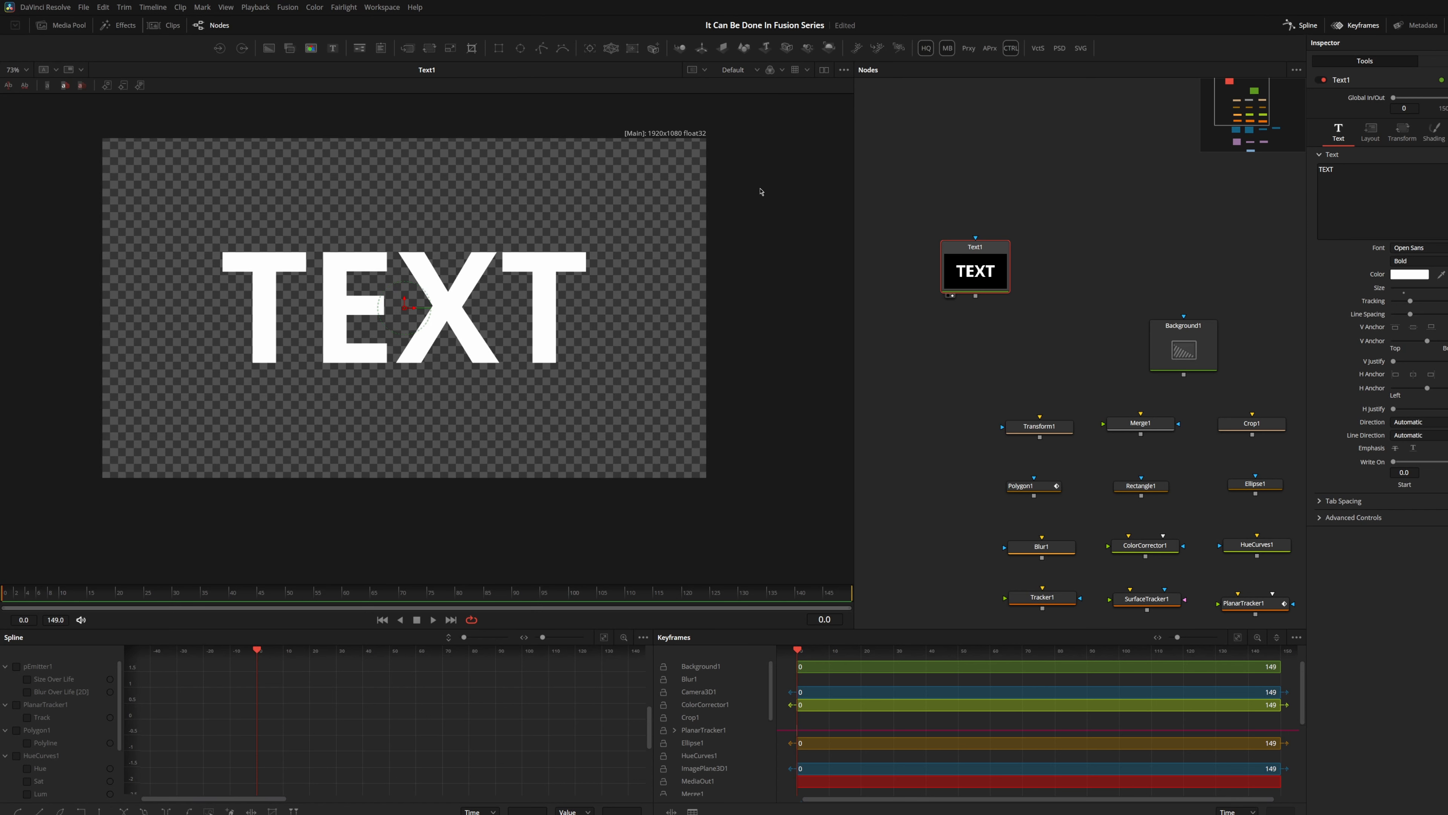
Cycle the viewer through the depth, color and alpha channels and return it to color
key(z)
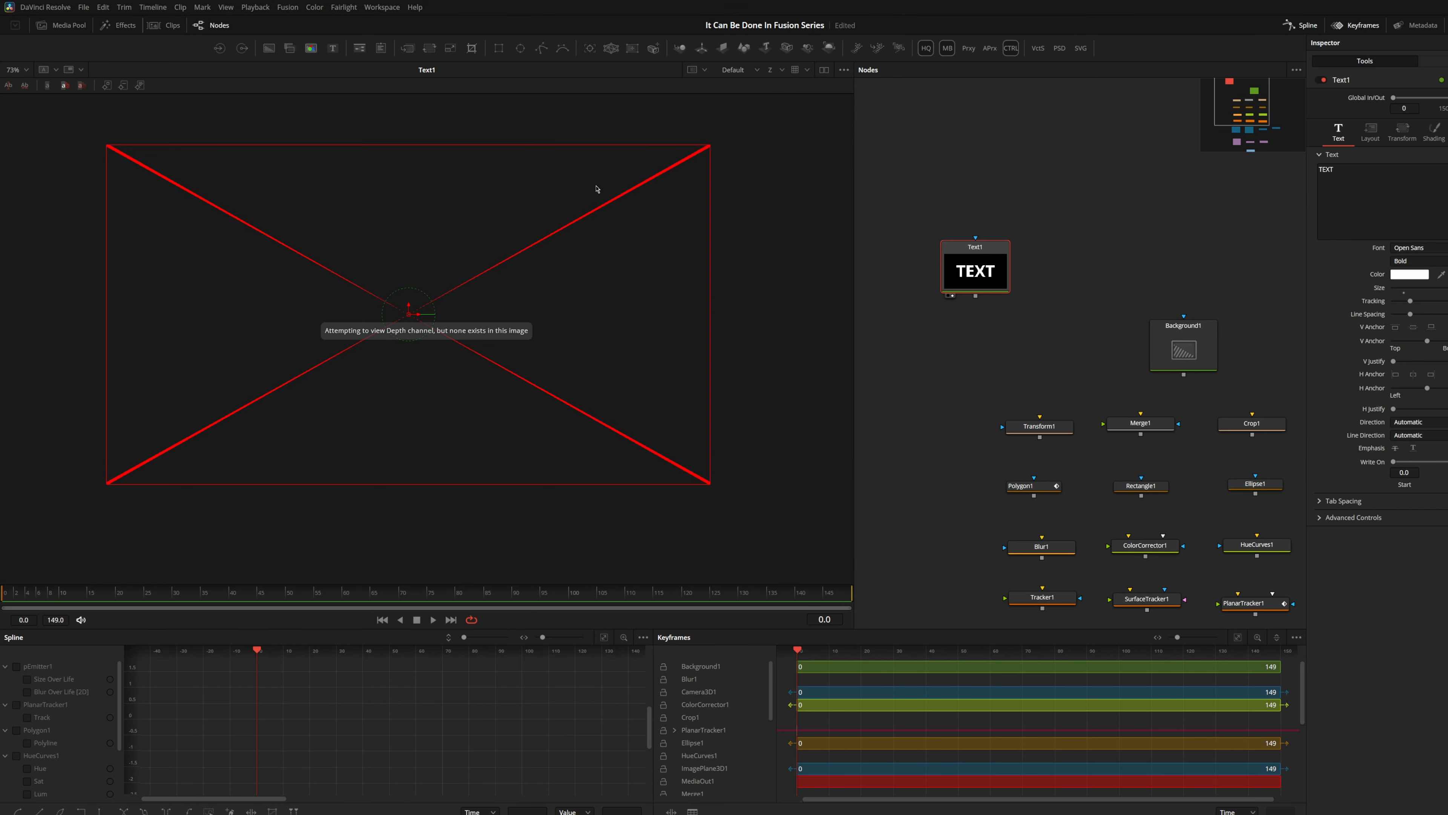
key(c)
key(a)
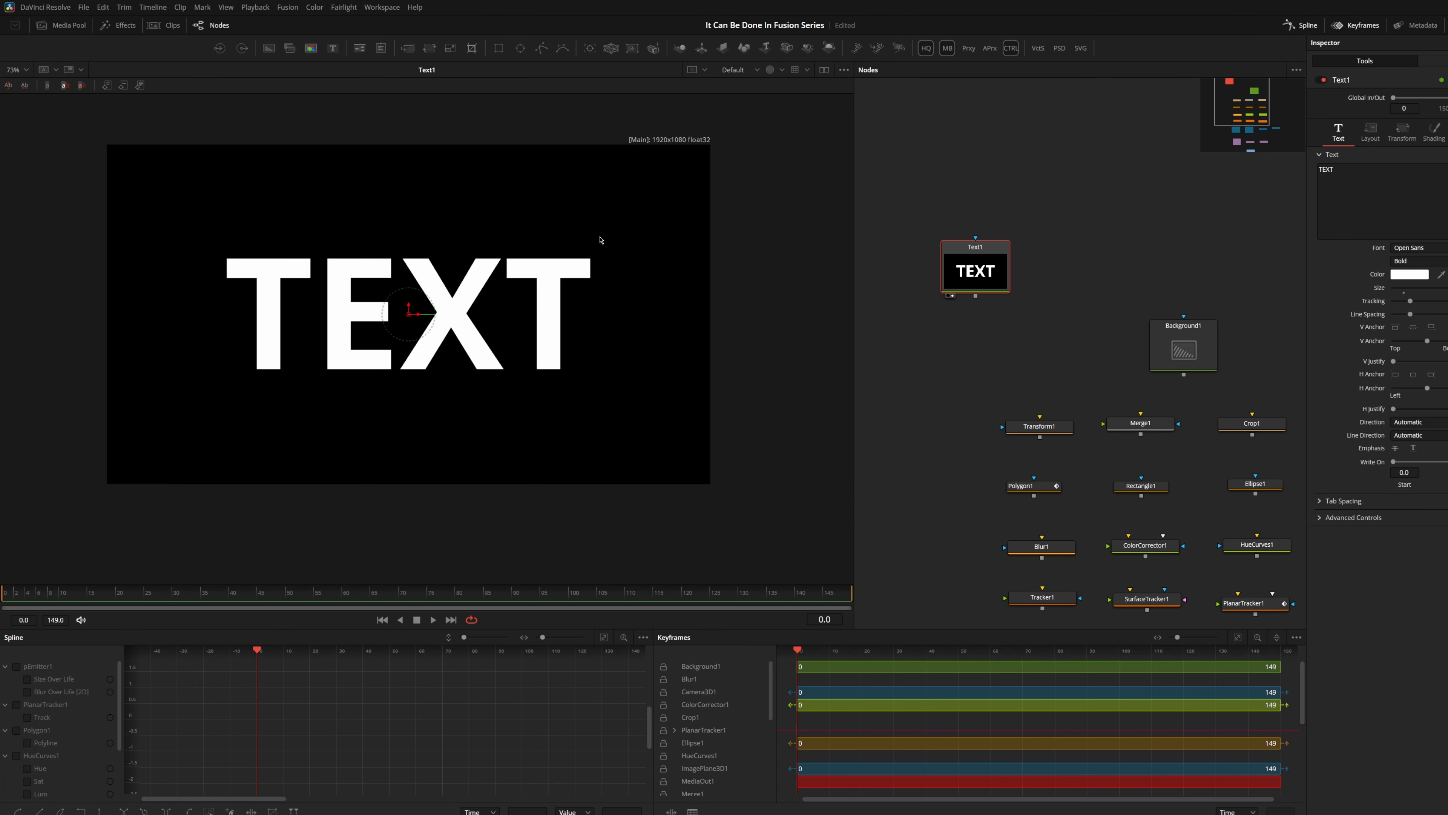
click(782, 70)
click(764, 117)
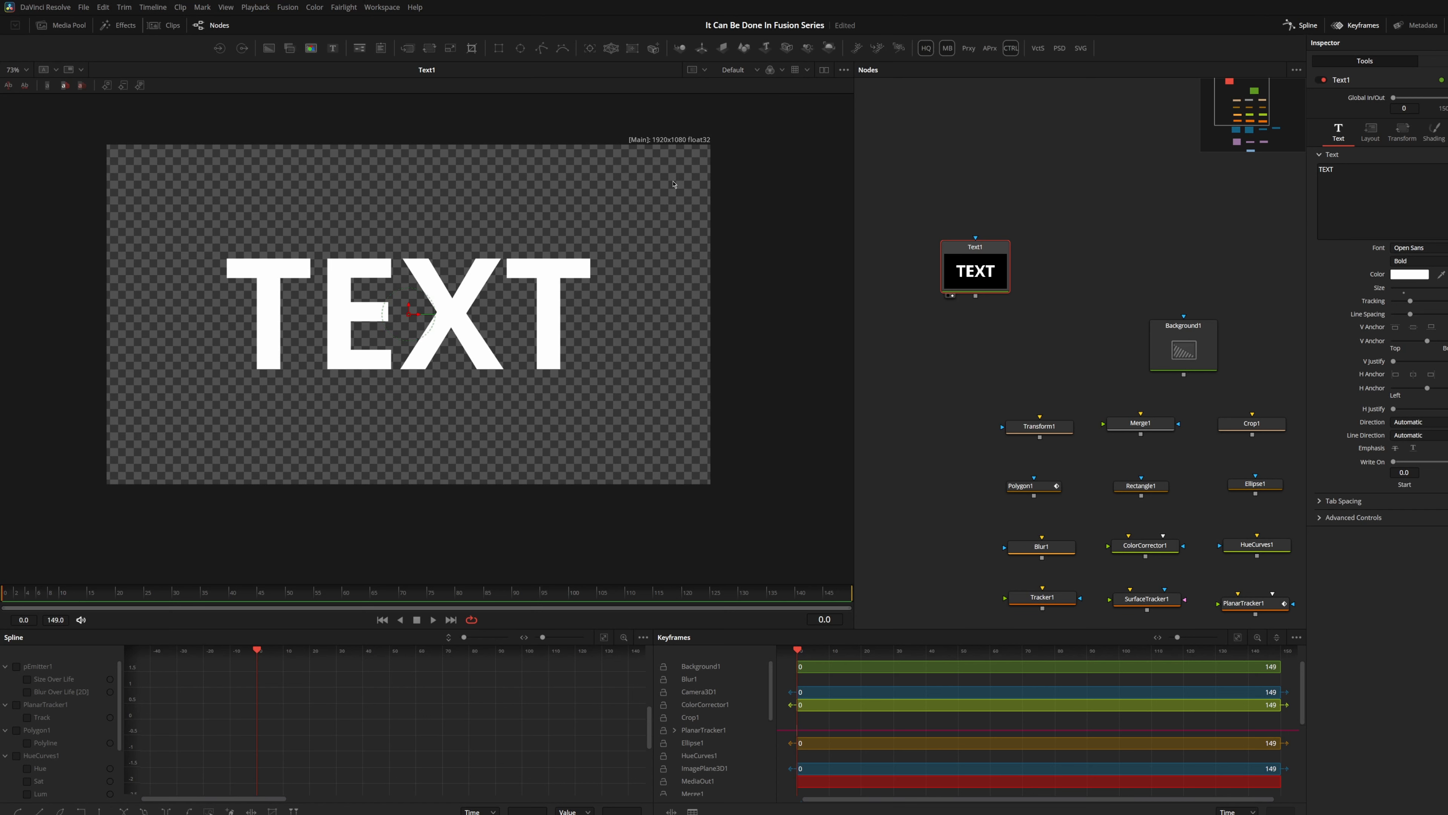
click(807, 70)
click(747, 194)
click(747, 74)
click(801, 107)
click(809, 70)
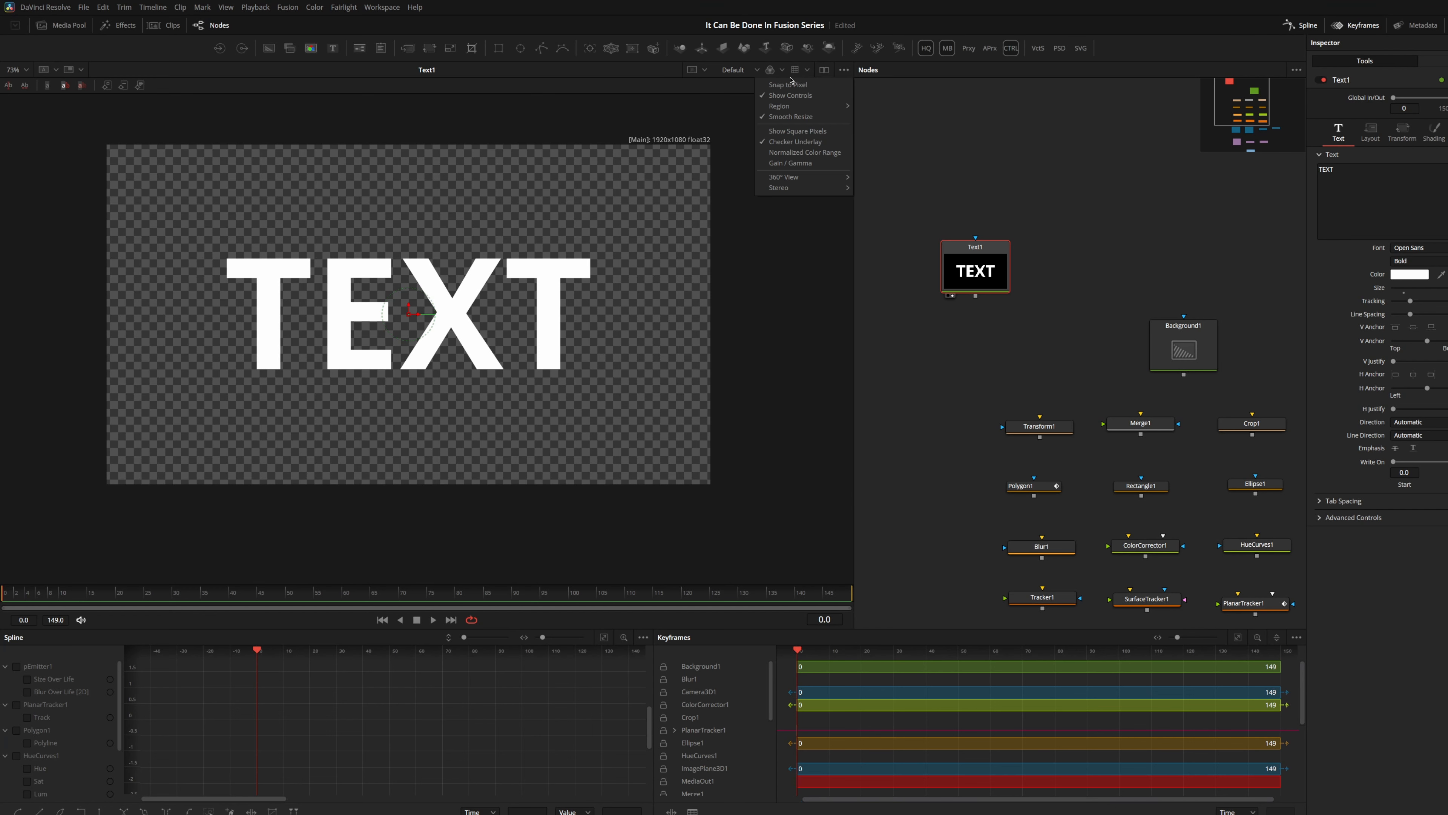
key(Escape)
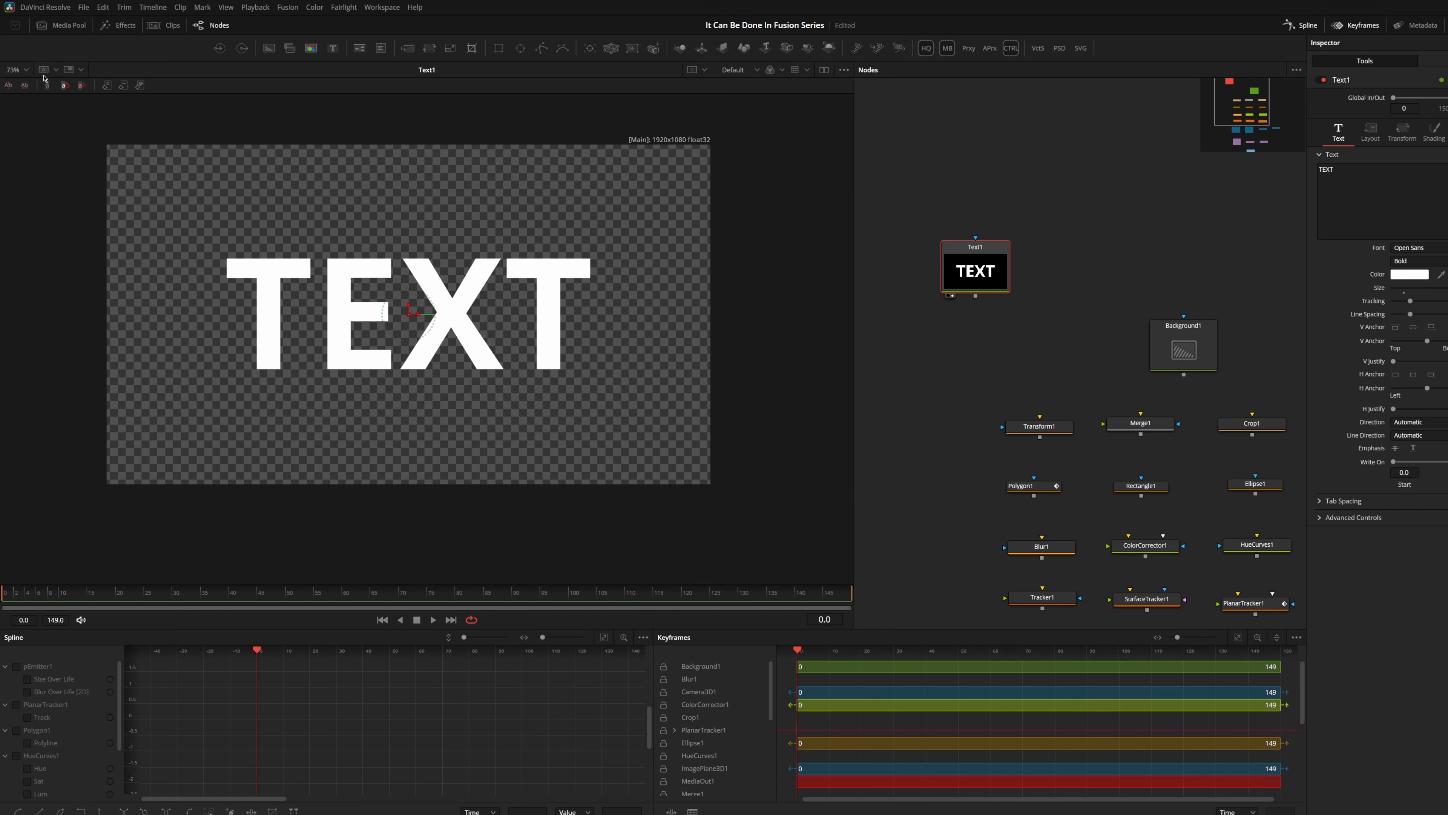
Preview the viewer's buffer options and the Color Inspector, Magnifier and Histogram sub-views, leaving the sub-view off
click(56, 70)
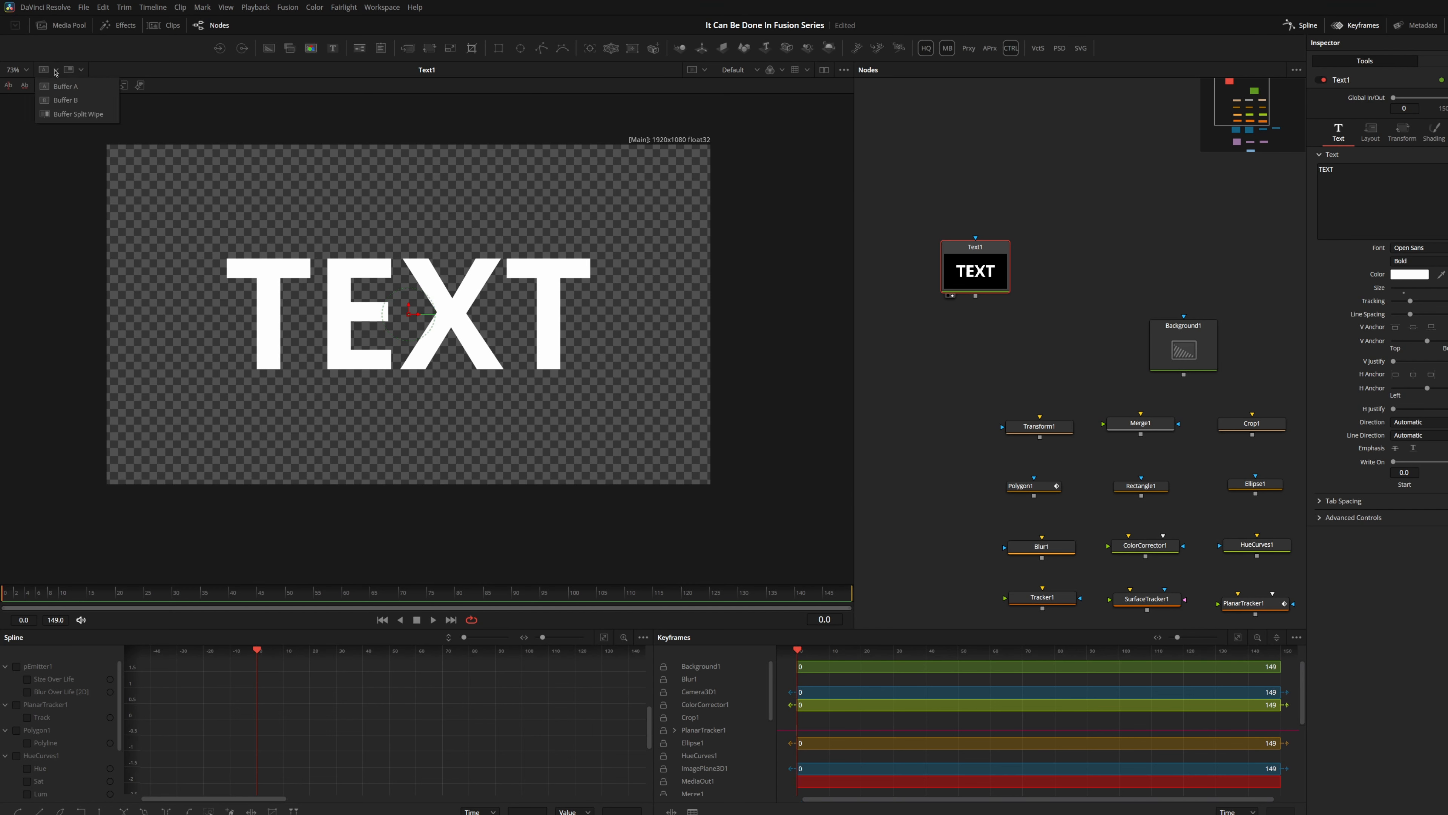
click(75, 115)
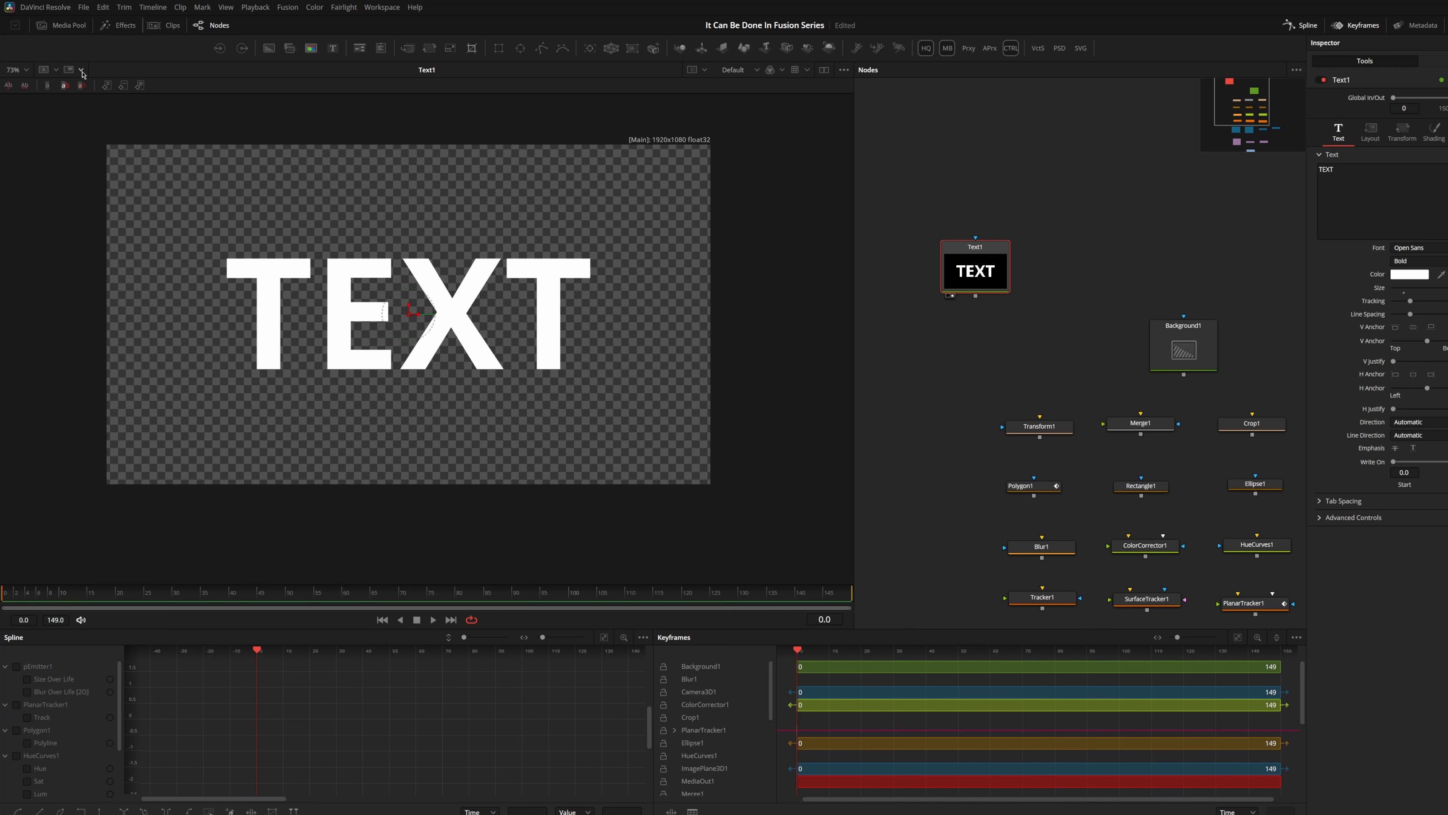
click(69, 69)
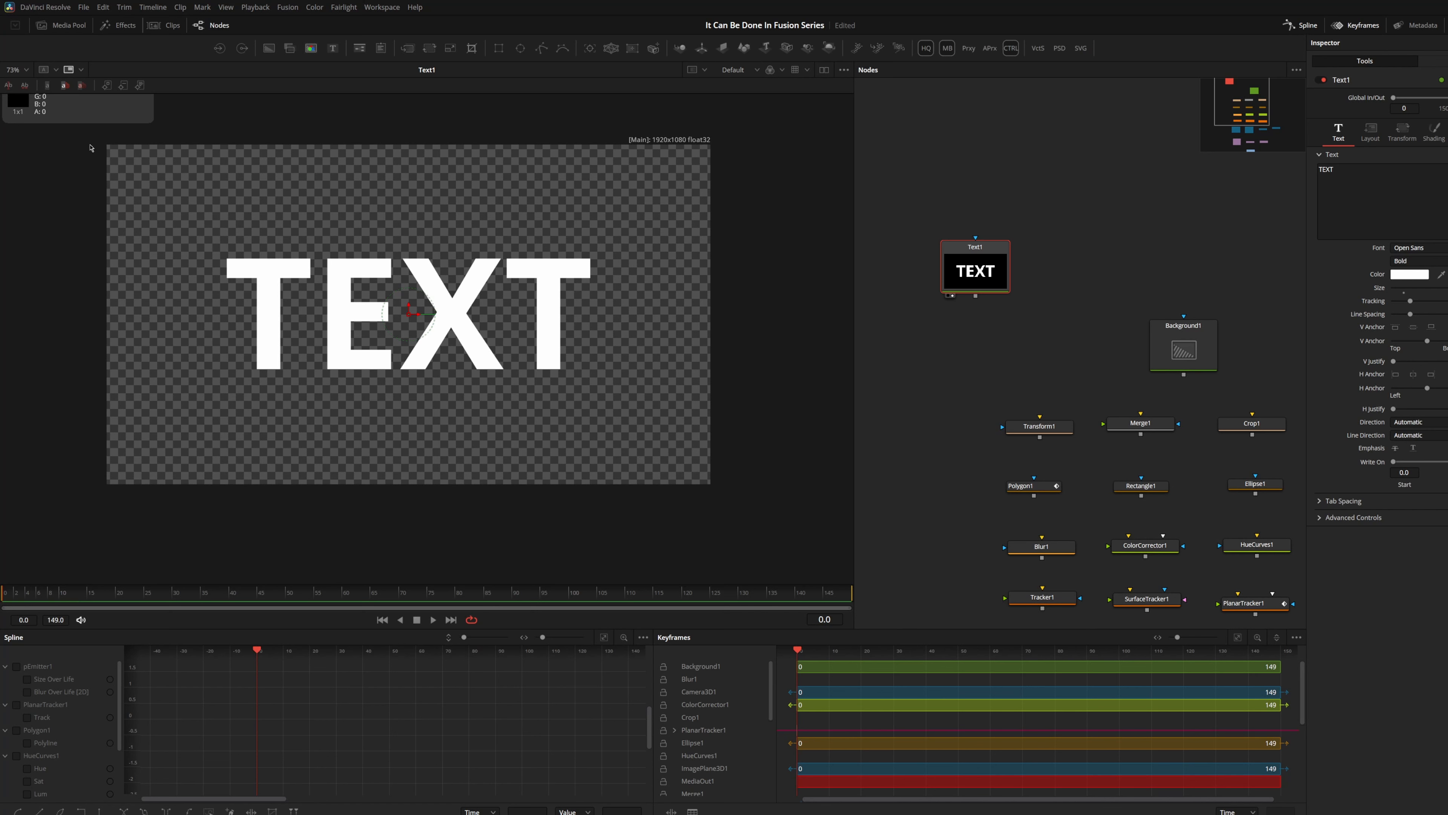
click(81, 69)
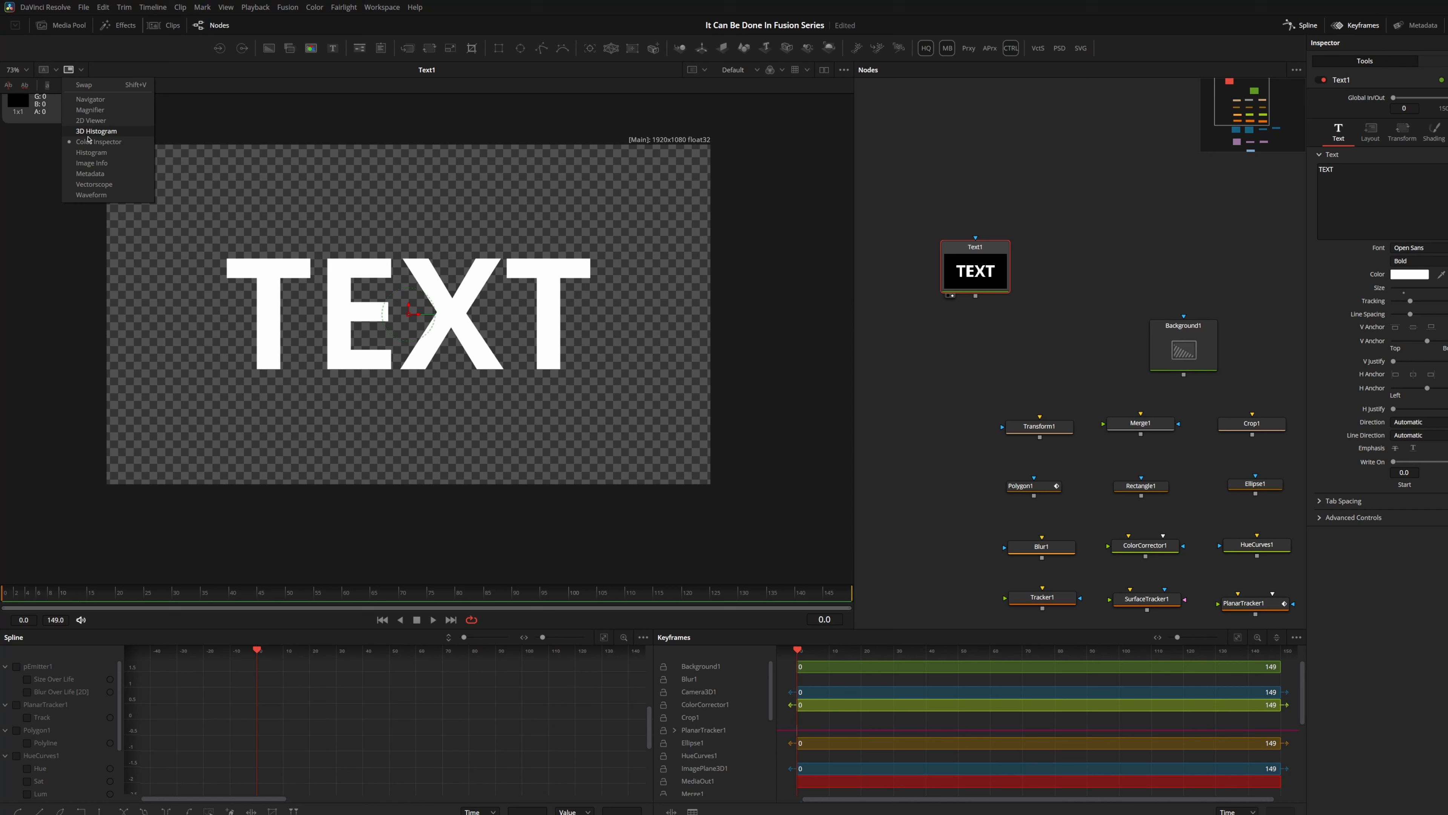
click(92, 114)
click(81, 69)
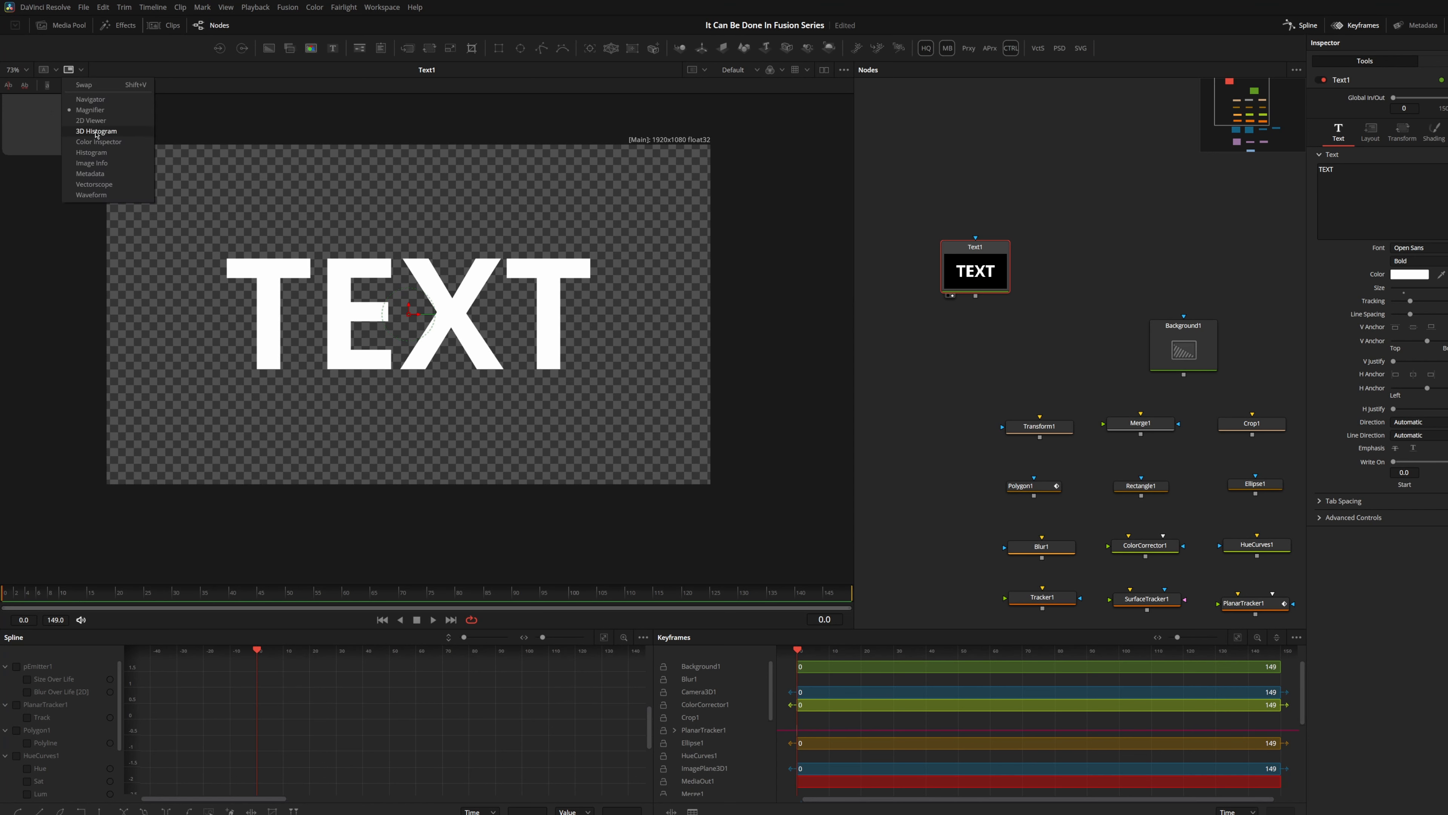
click(91, 152)
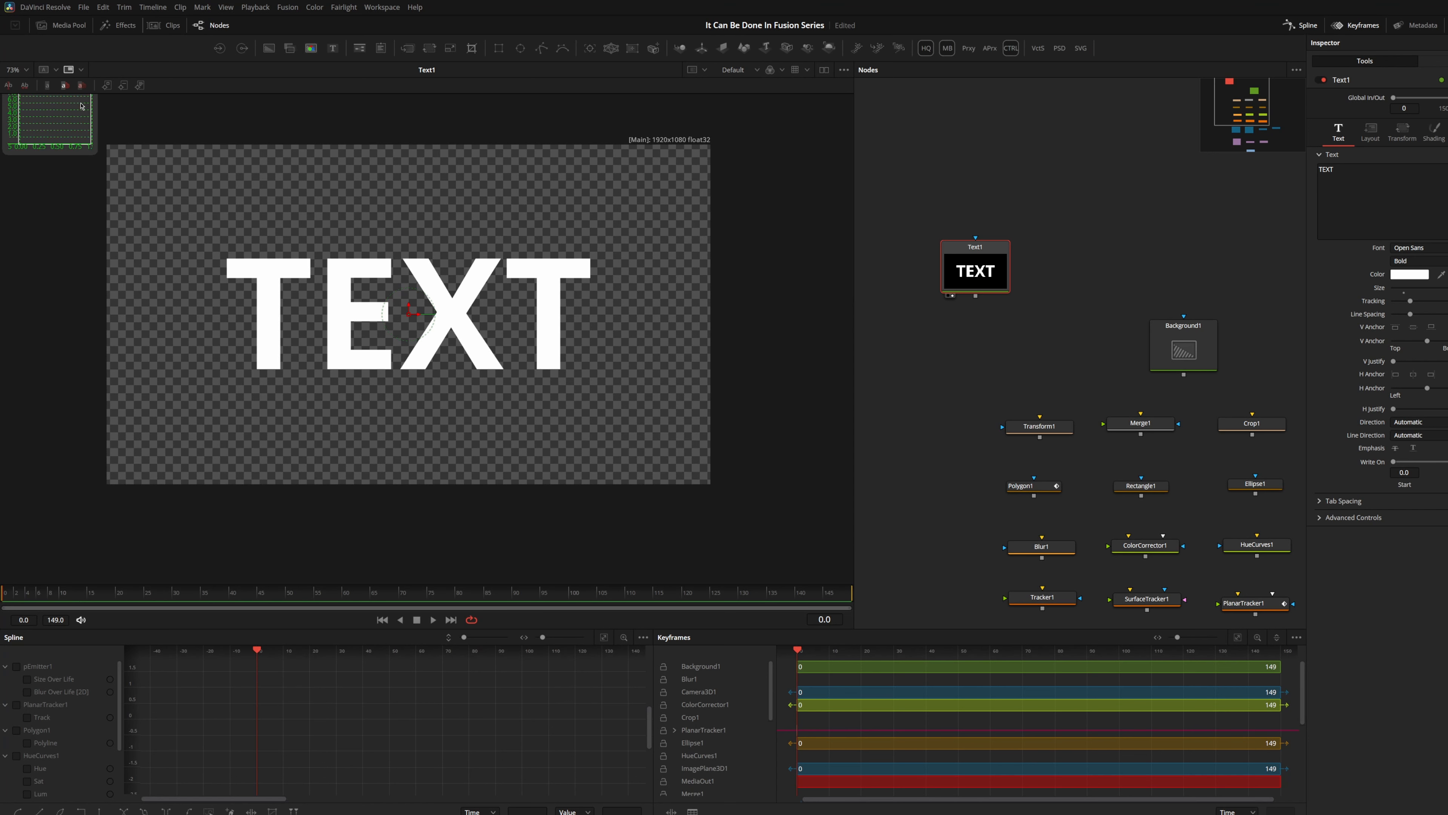
click(43, 71)
click(18, 84)
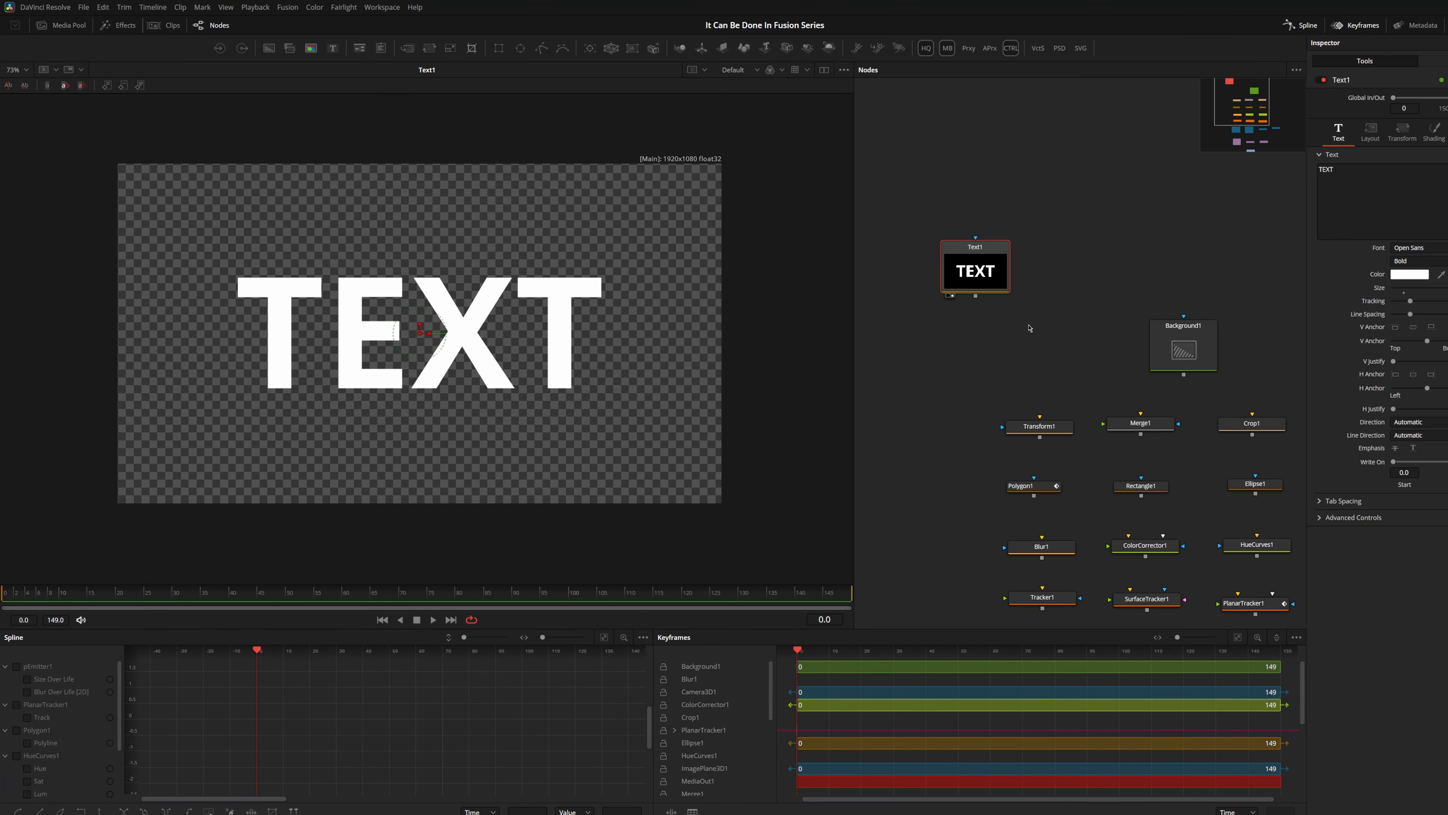
Connect Polygon1 to Text1's mask input from above and view first Polygon1 and then Text1 in the viewer
drag(1039, 492, 977, 238)
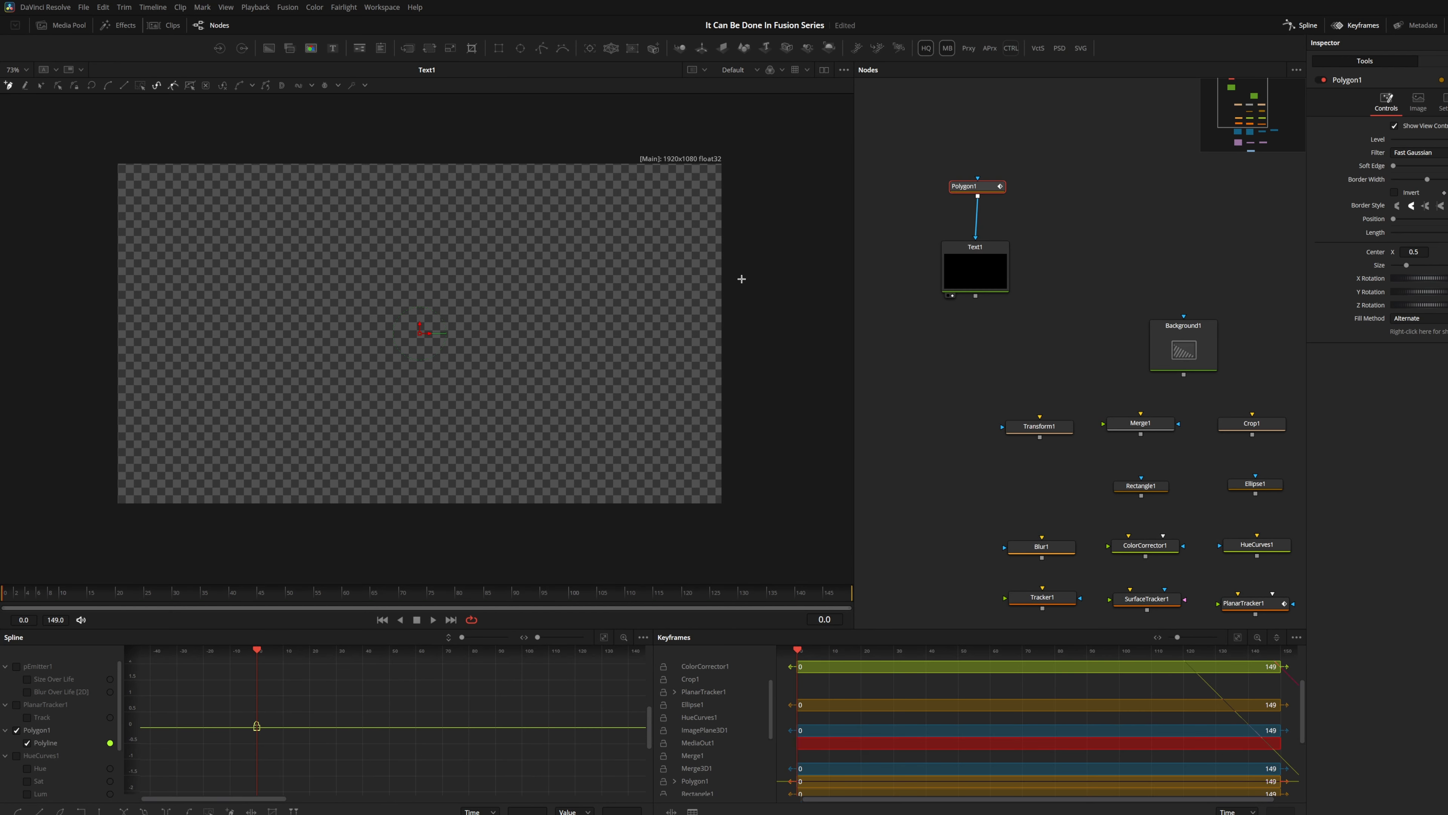
drag(966, 187, 686, 232)
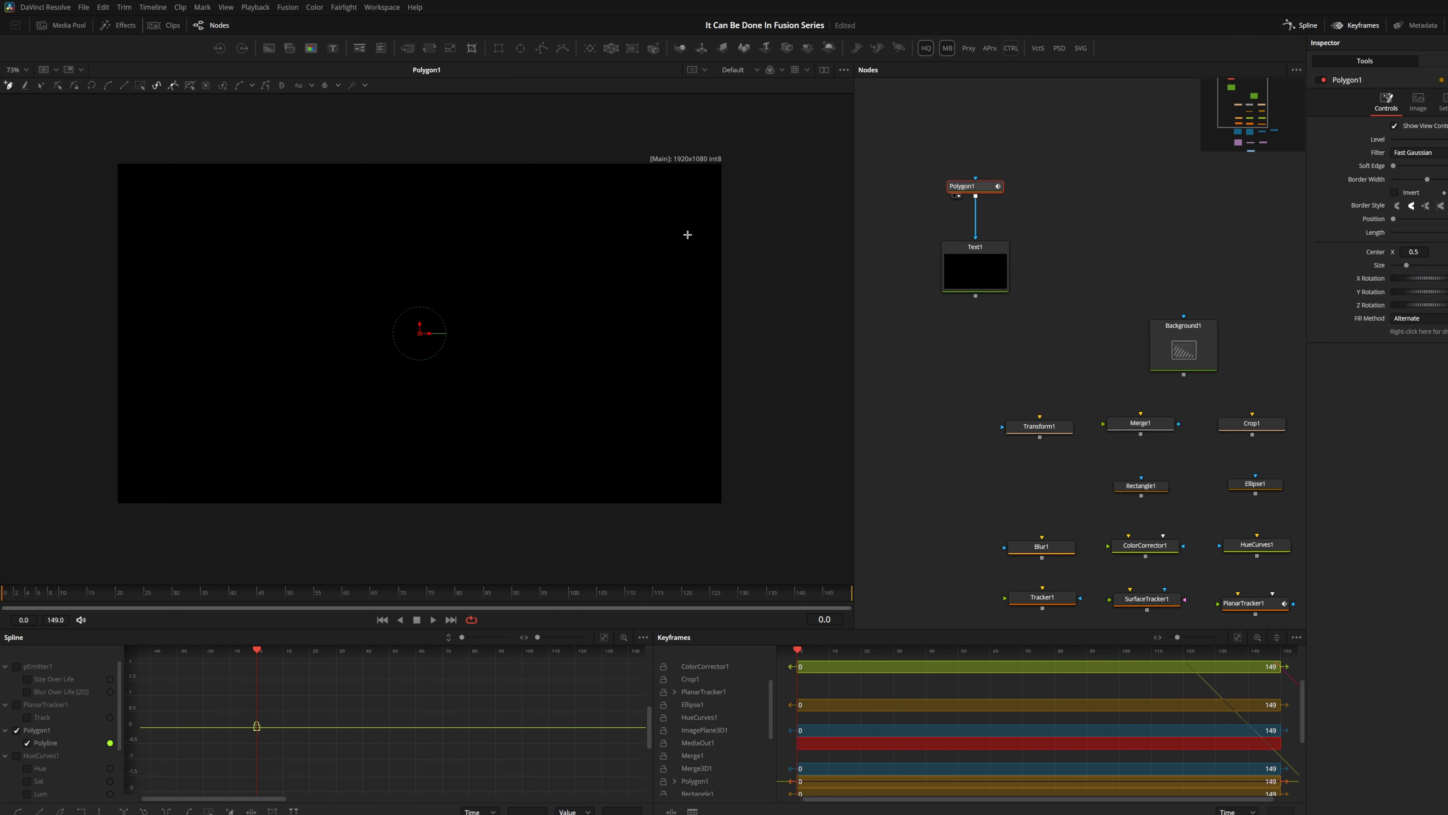
drag(975, 268, 525, 213)
click(970, 186)
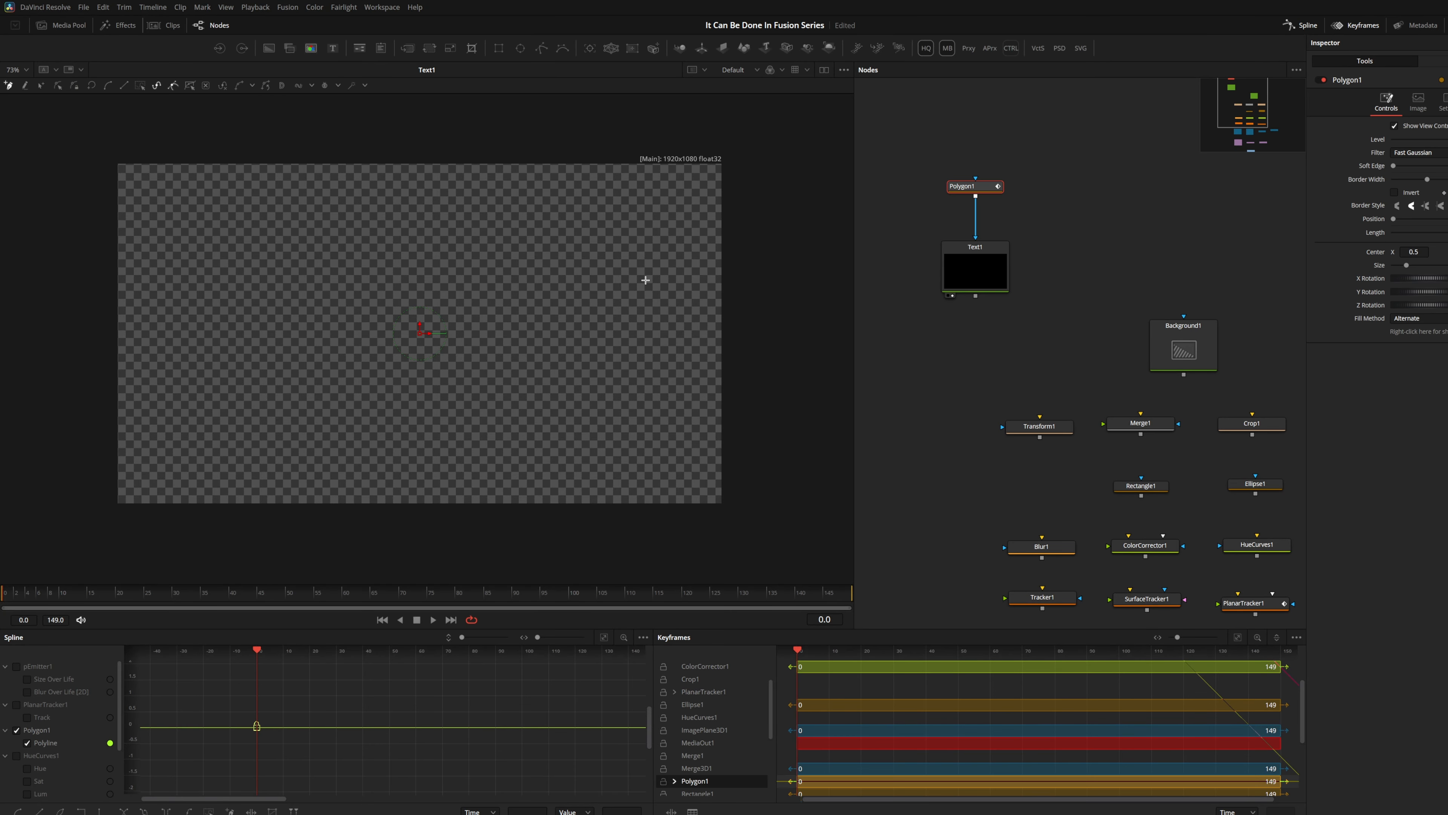
Draw a closed four-point Polygon1 mask around the X and the final T of the text
click(495, 392)
click(404, 326)
click(505, 248)
click(596, 334)
click(494, 391)
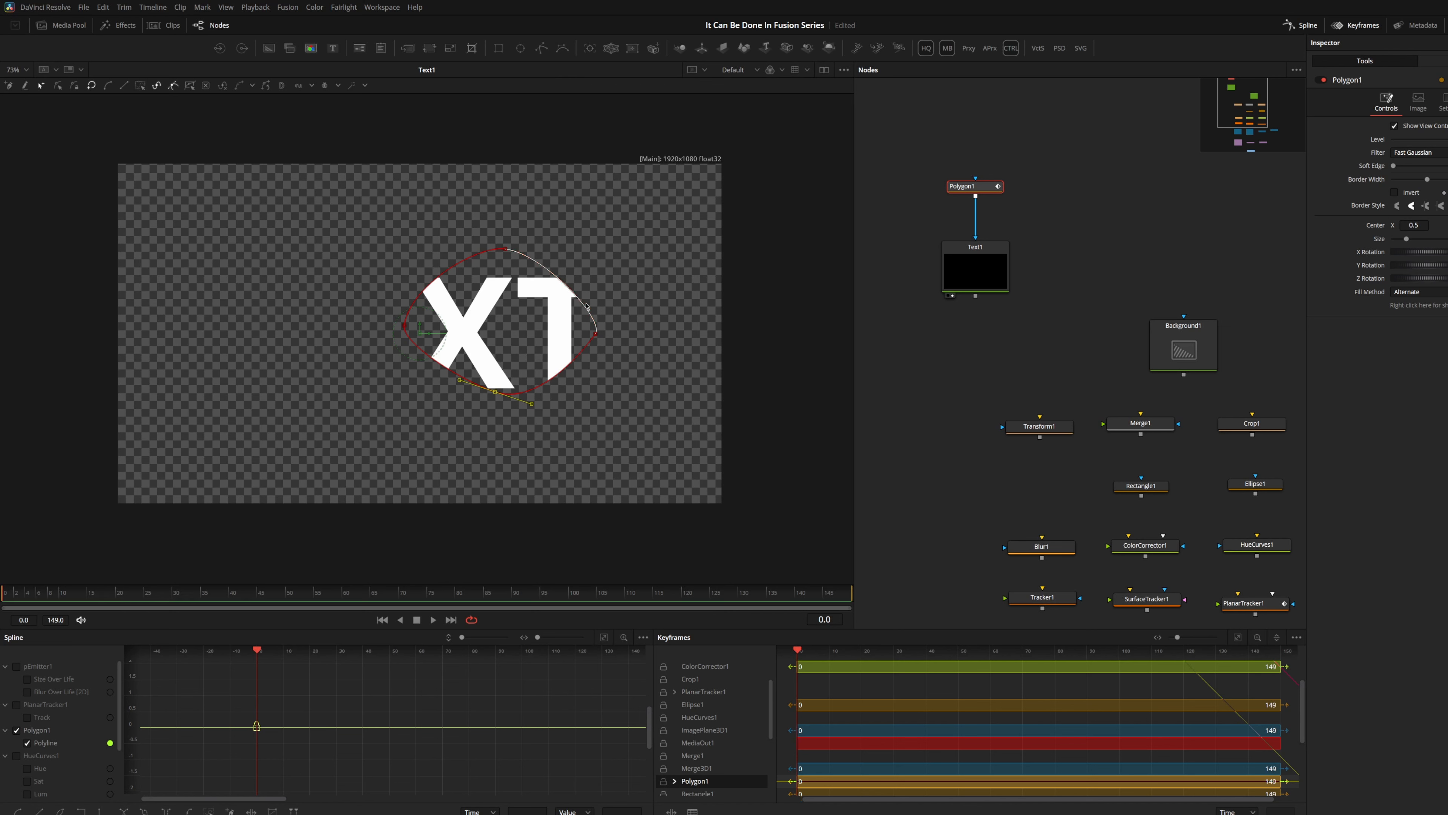
Move the mask's right and bottom points outward to uncover the whole final T, and select Text1
drag(596, 334, 670, 295)
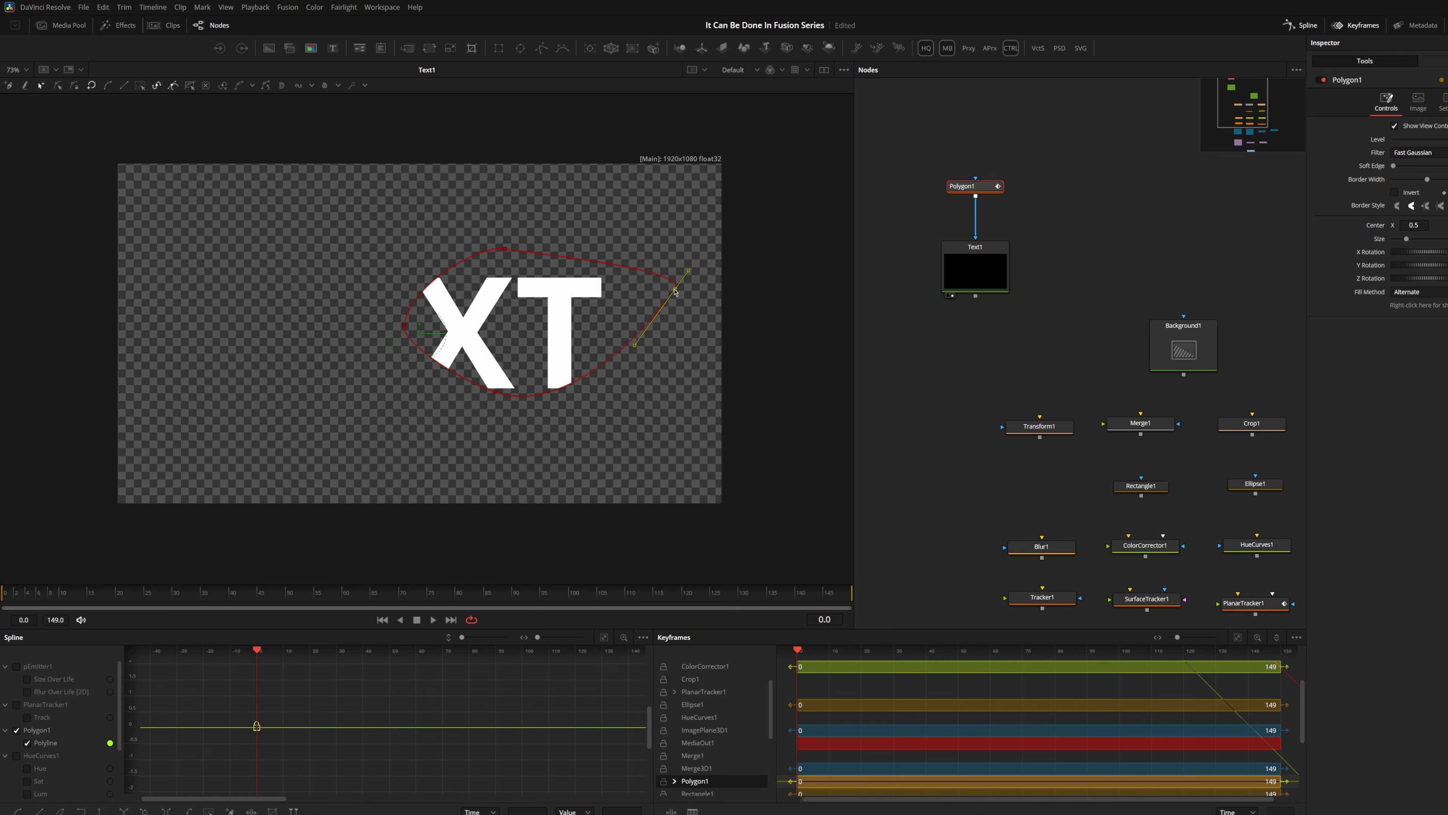
click(578, 399)
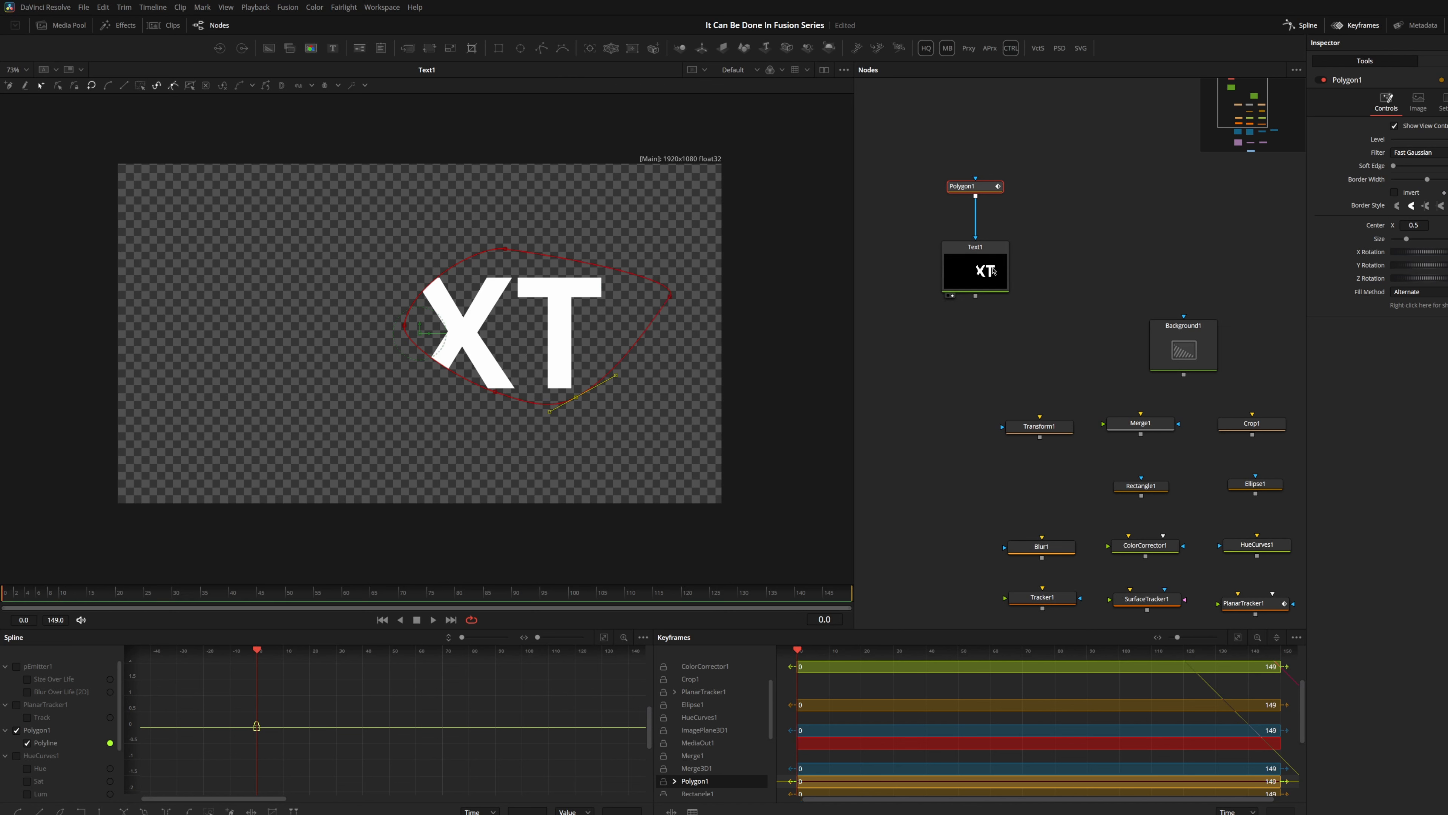
click(971, 272)
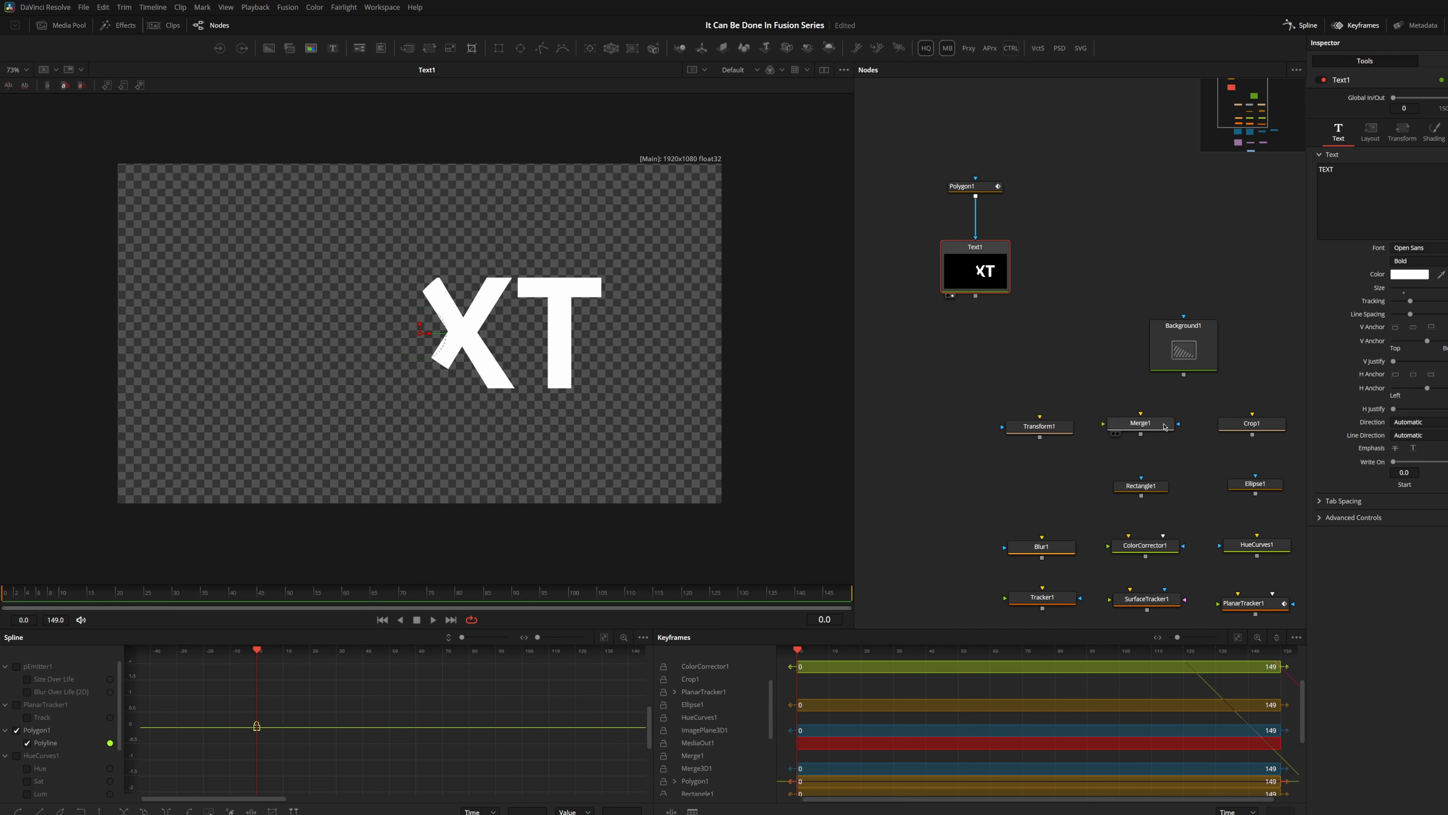
Connect Blur1 to Text1's output, increase its blur size and load Blur1 into the viewer
drag(1037, 549, 965, 339)
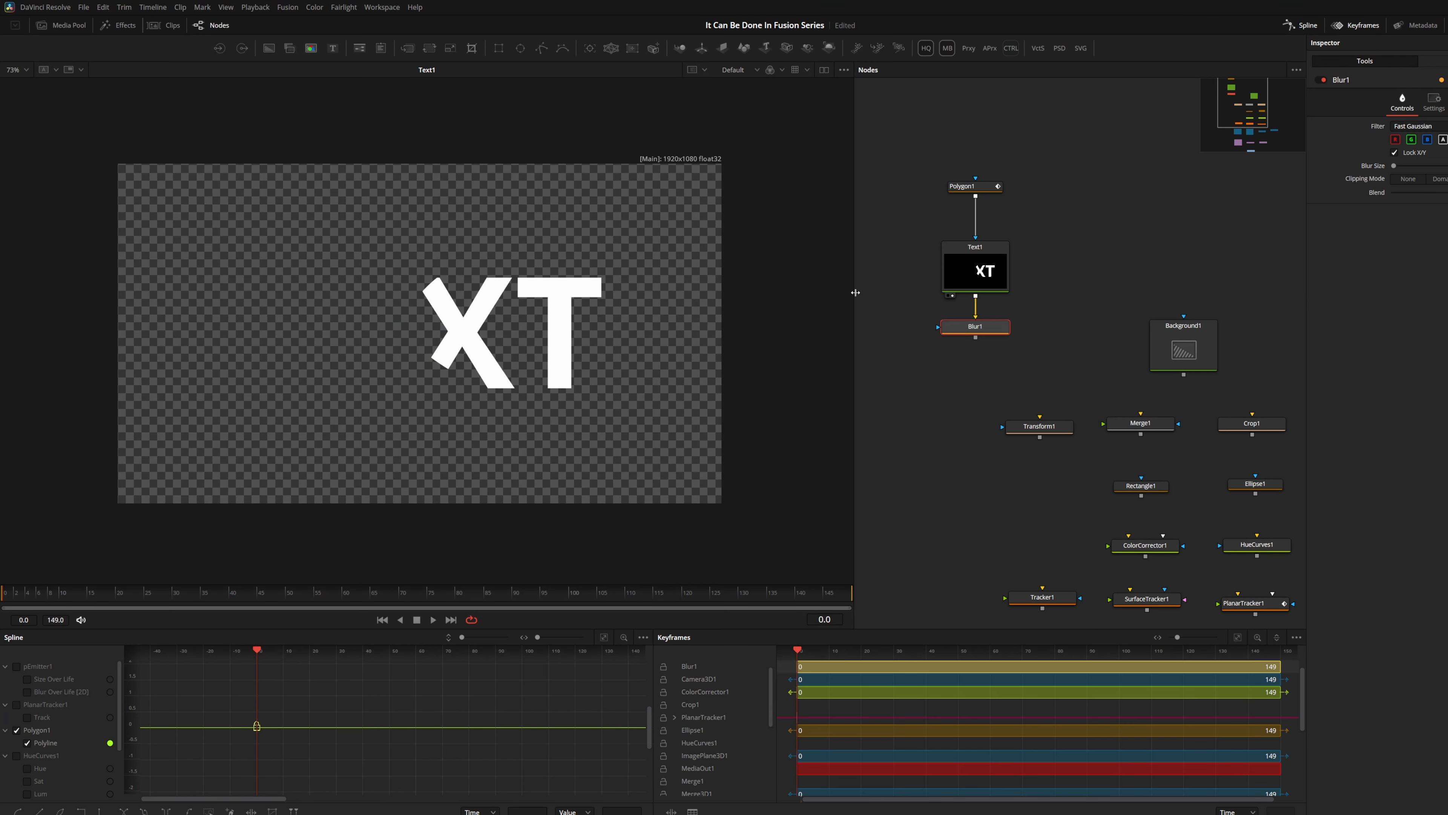
drag(1393, 165, 1411, 166)
click(990, 272)
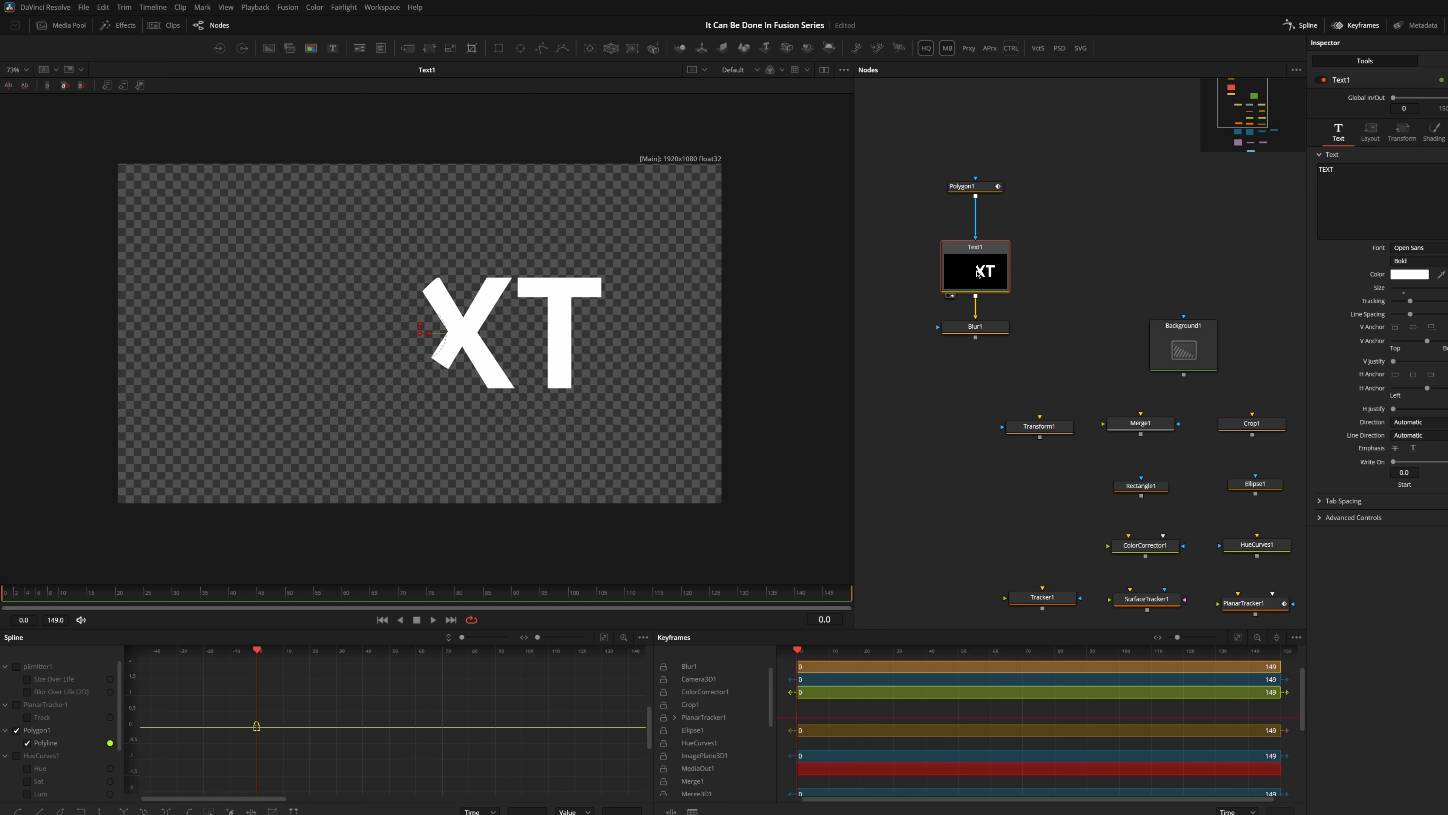
drag(970, 328, 450, 318)
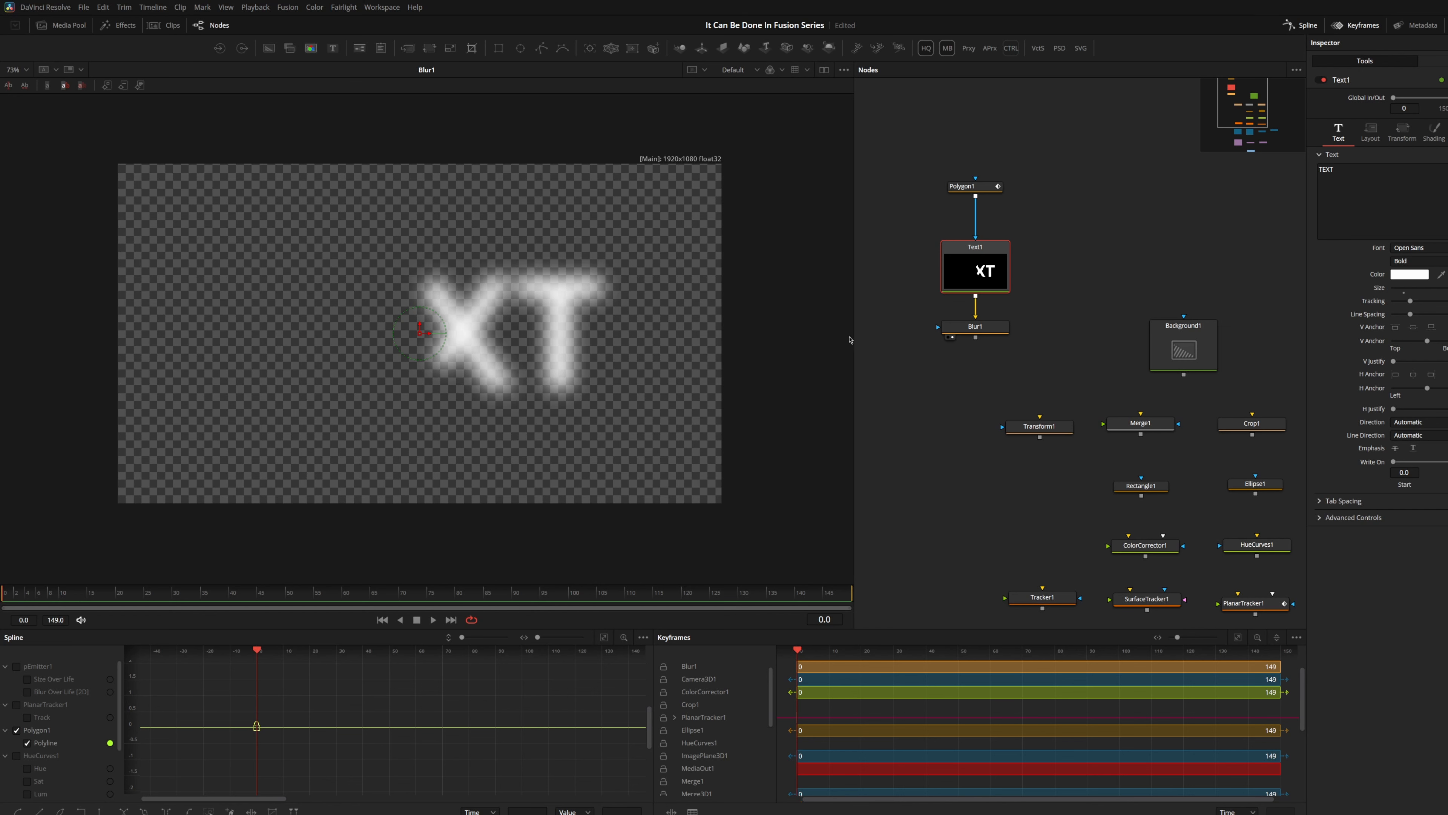
click(979, 327)
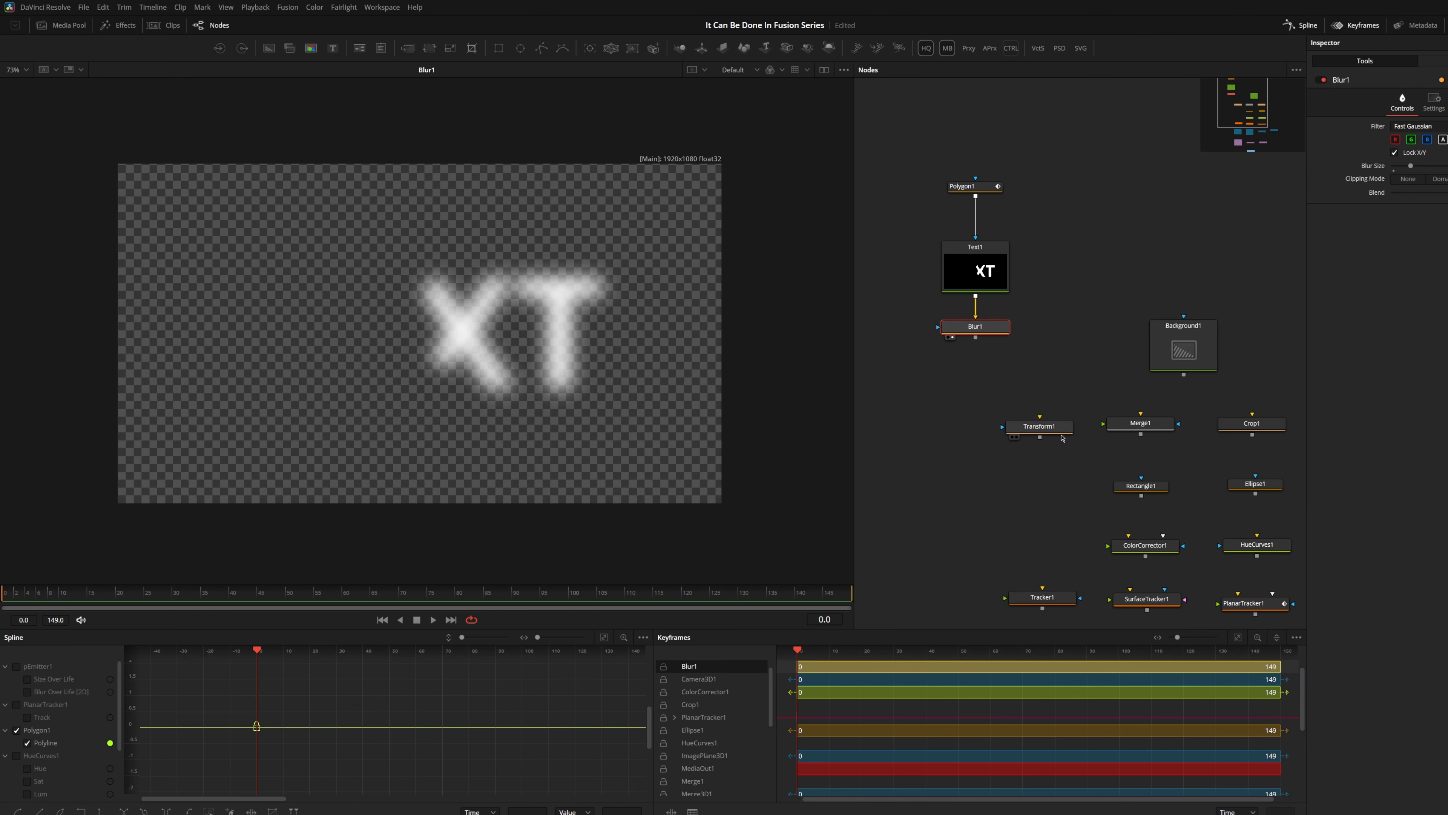
Connect Transform1 after Blur1, load it into the viewer, and shift the text up and right to center X 0.676812, enlarging it
drag(1050, 433, 980, 374)
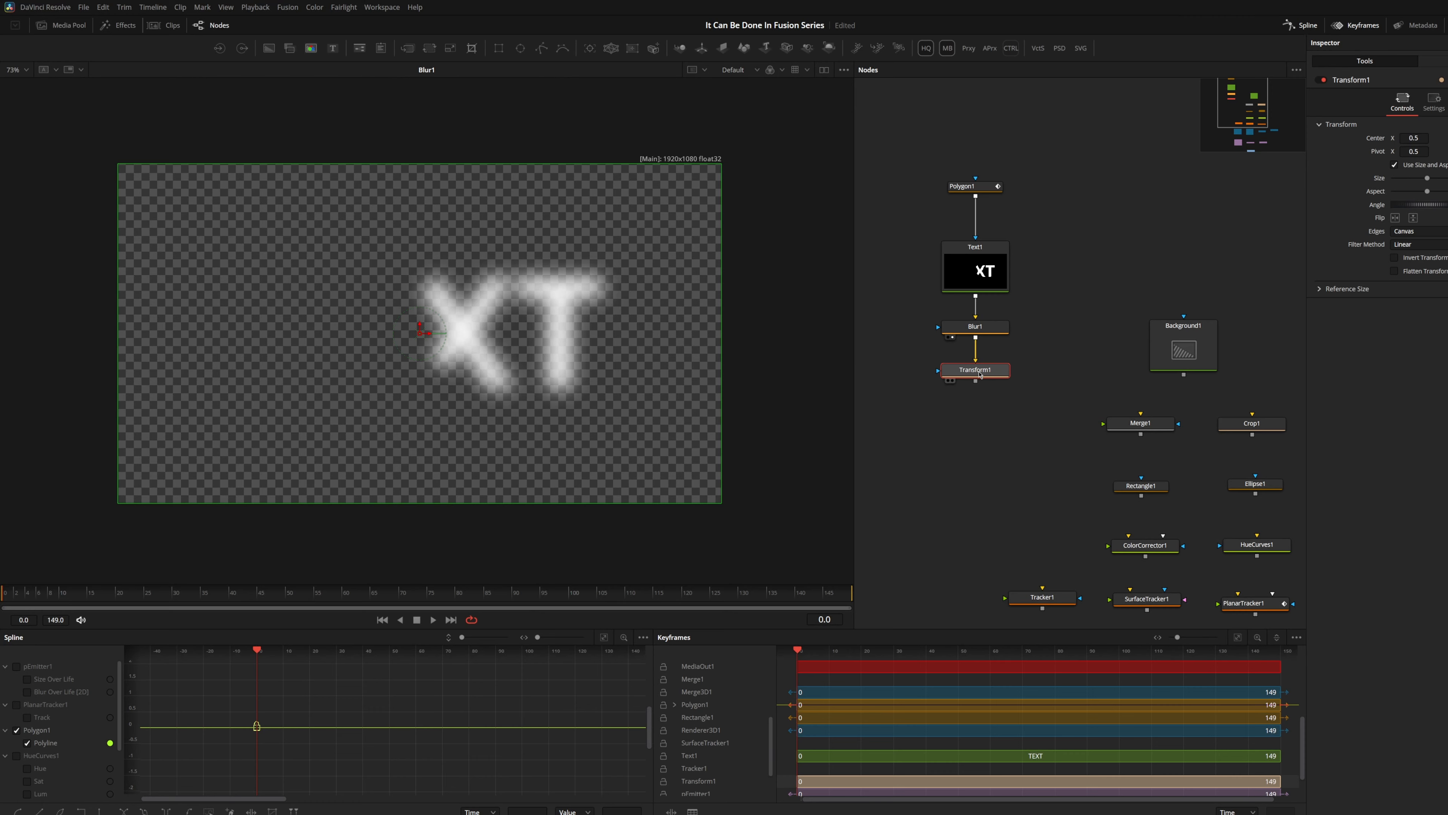
drag(423, 332, 480, 285)
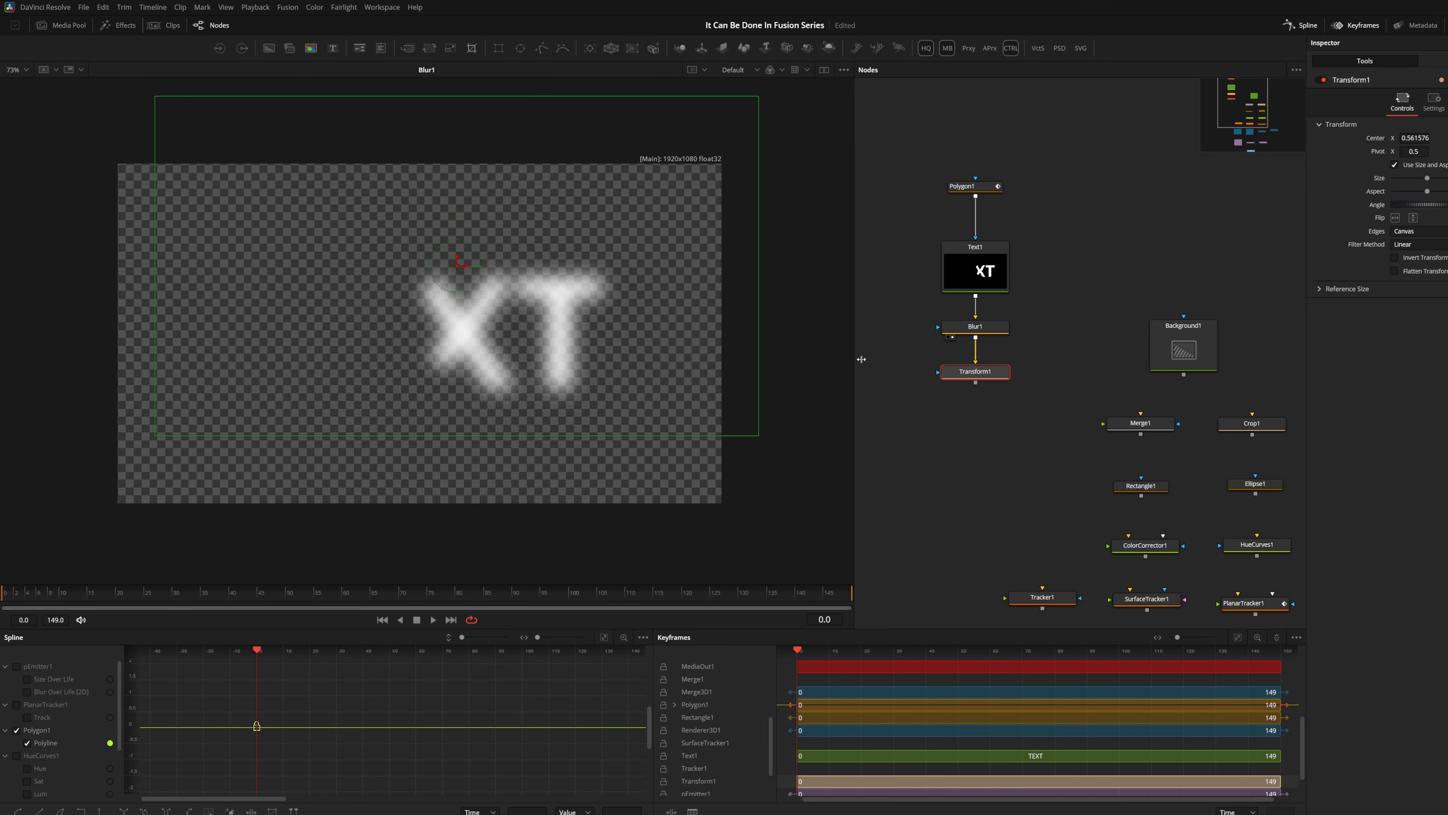
drag(993, 374, 671, 403)
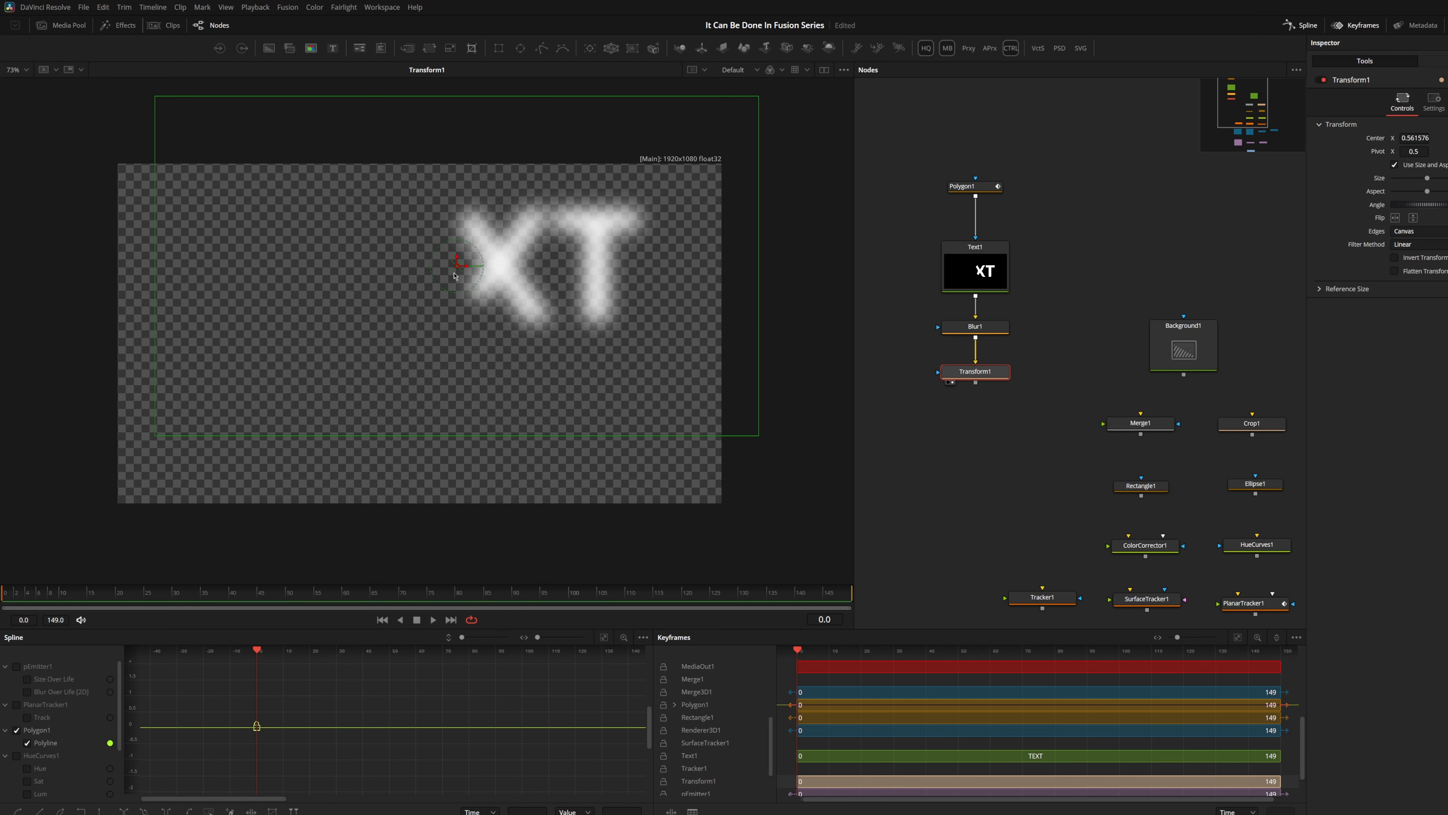
drag(455, 275, 527, 256)
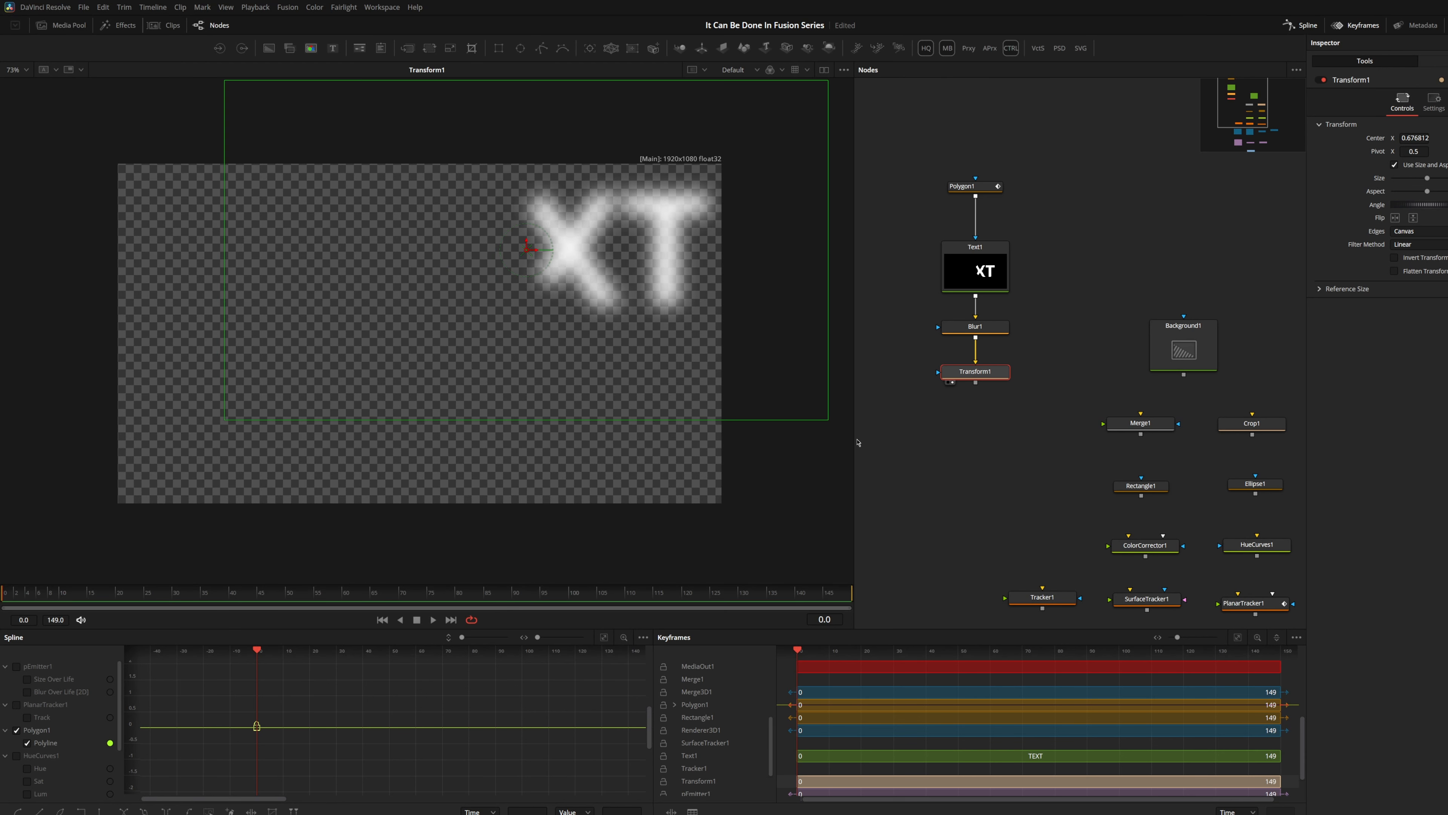
drag(832, 423, 888, 479)
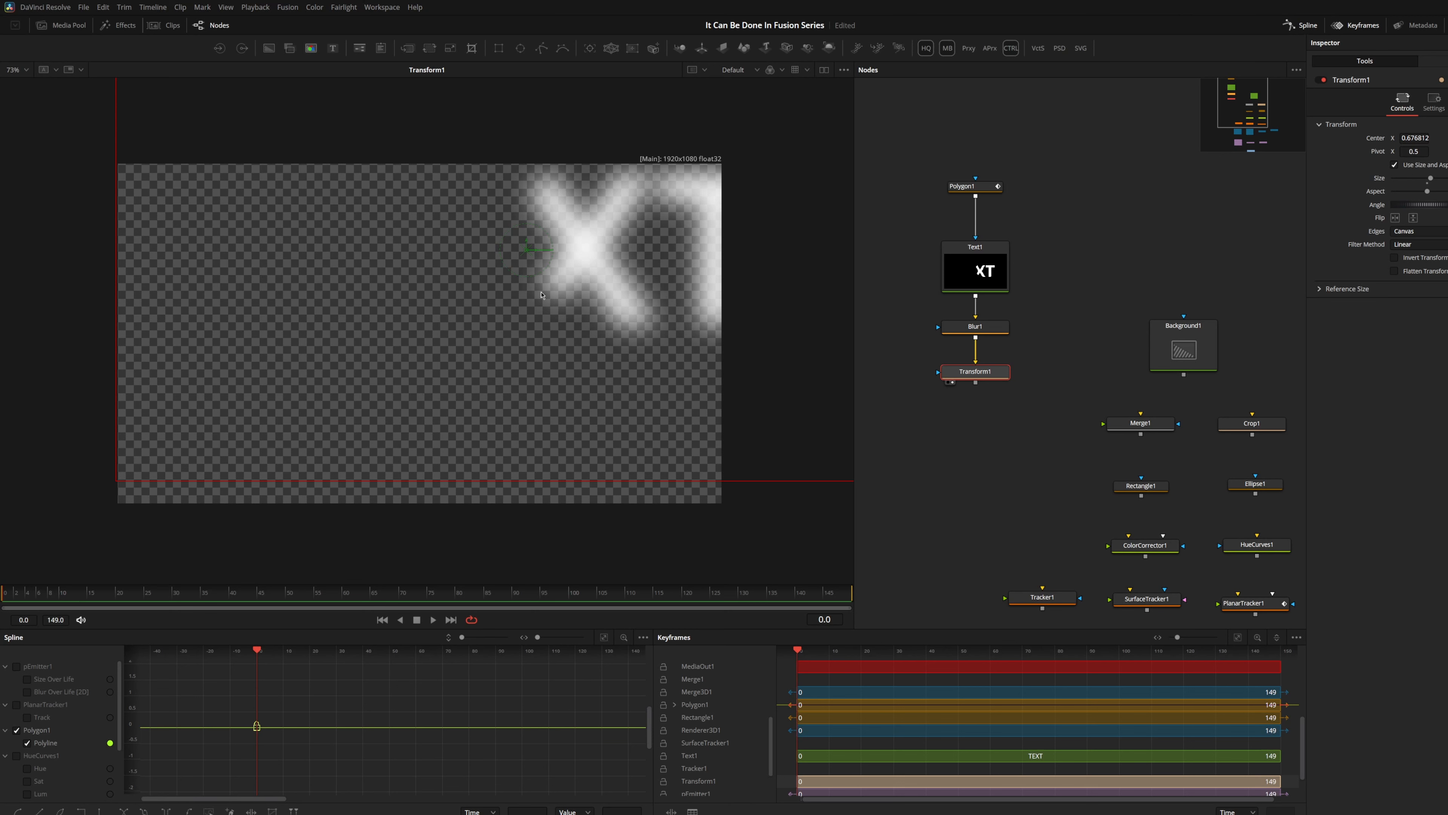
Add a Merge node after Transform1, place it well below the chain and load it into the viewer
scroll(959, 402, down, 3)
click(979, 382)
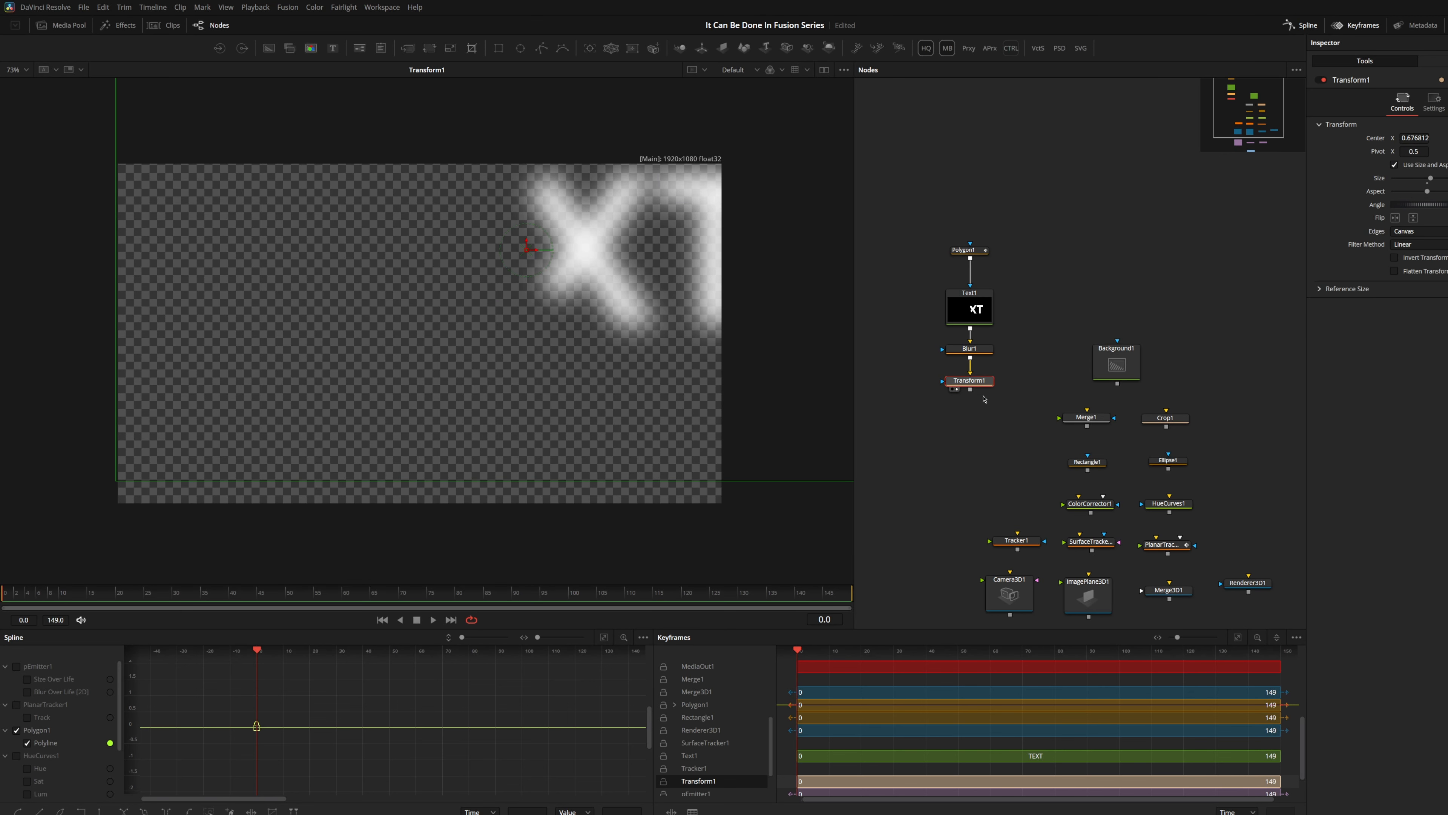
key(m)
drag(989, 405, 990, 516)
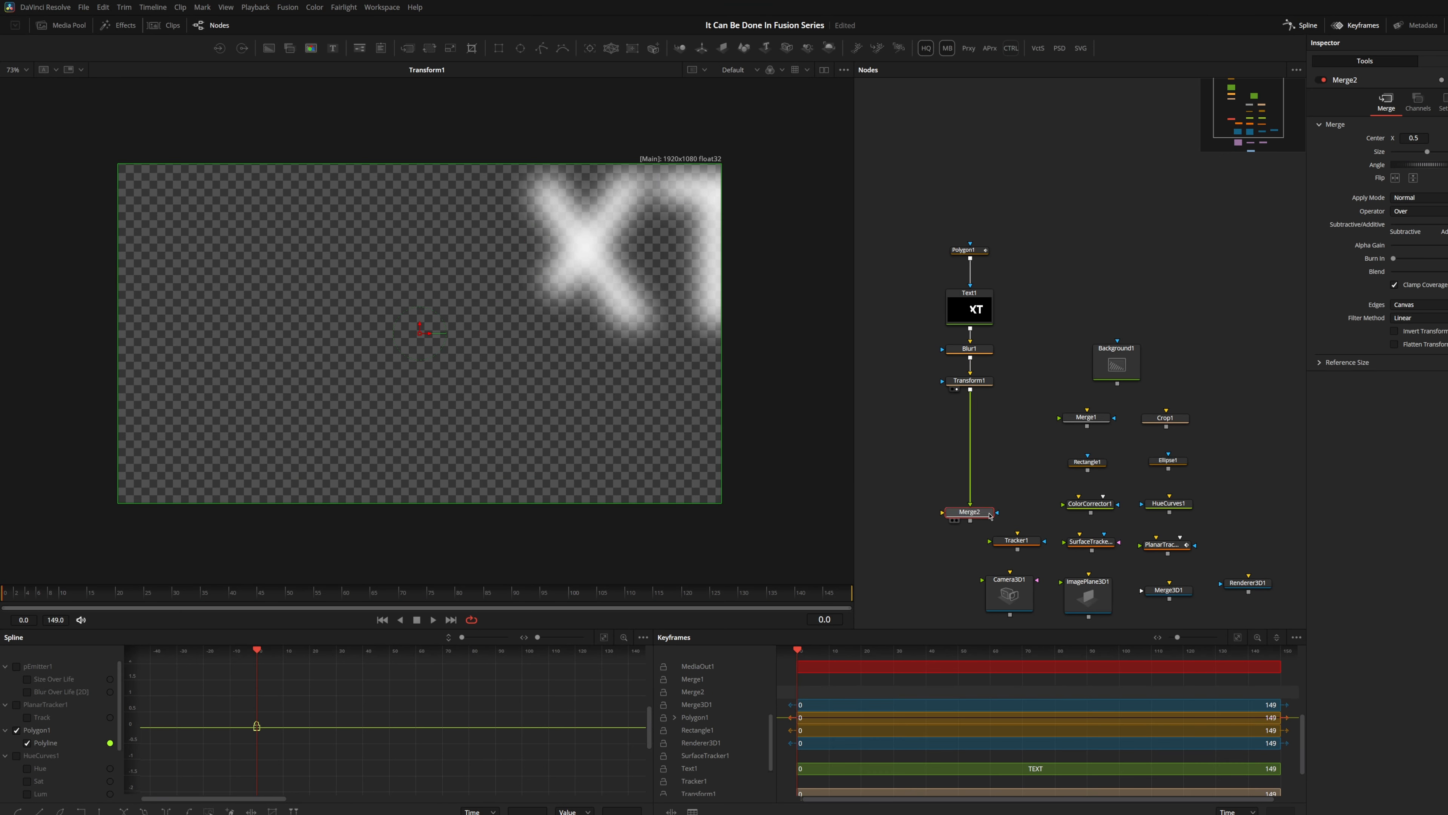
click(981, 517)
key(2)
scroll(978, 392, down, 3)
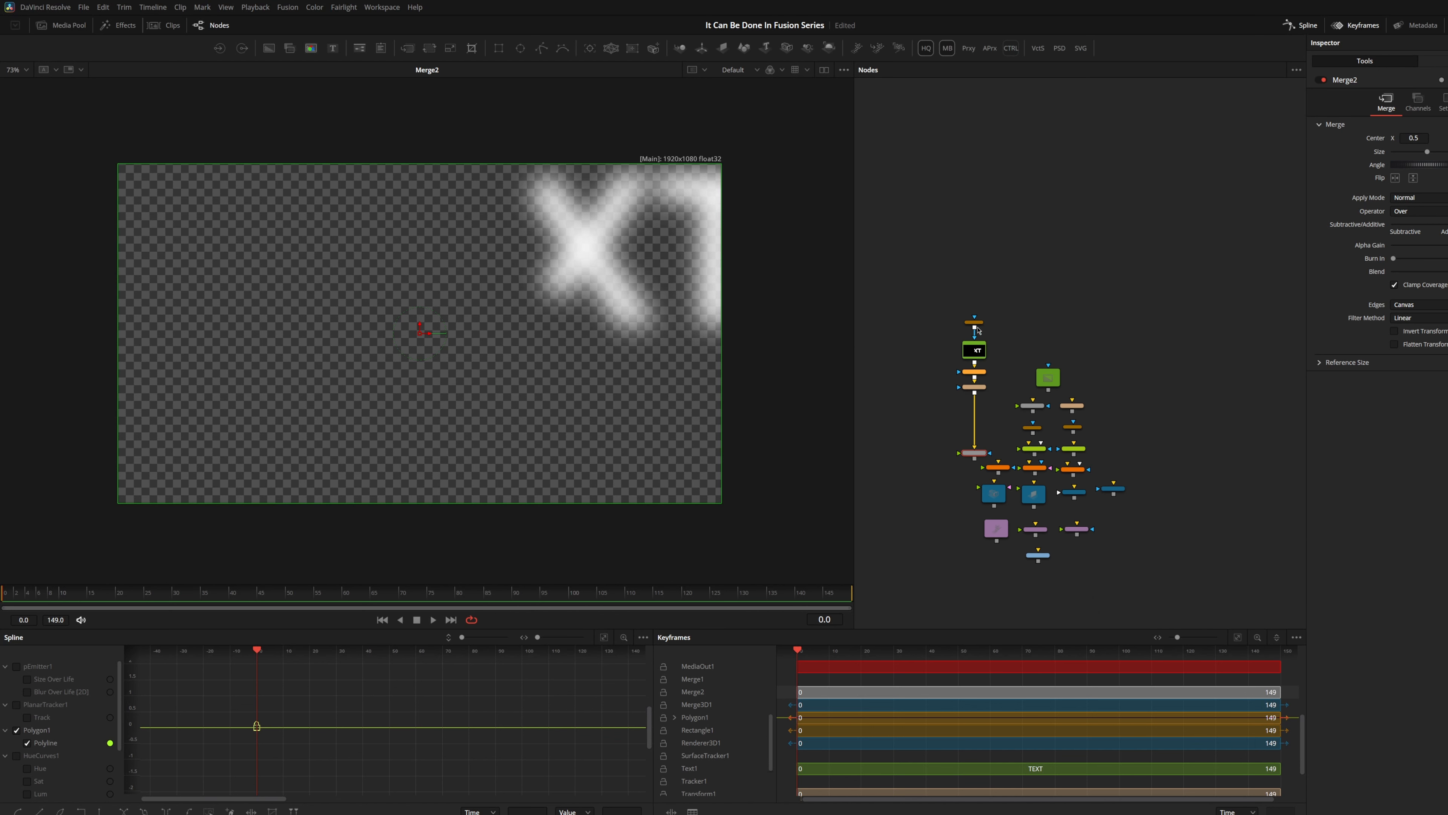
Move the chain from Polygon1 to Transform1 farther above the Merge node and insert five Matte Control nodes after Transform1
drag(978, 392, 987, 428)
drag(967, 313, 982, 236)
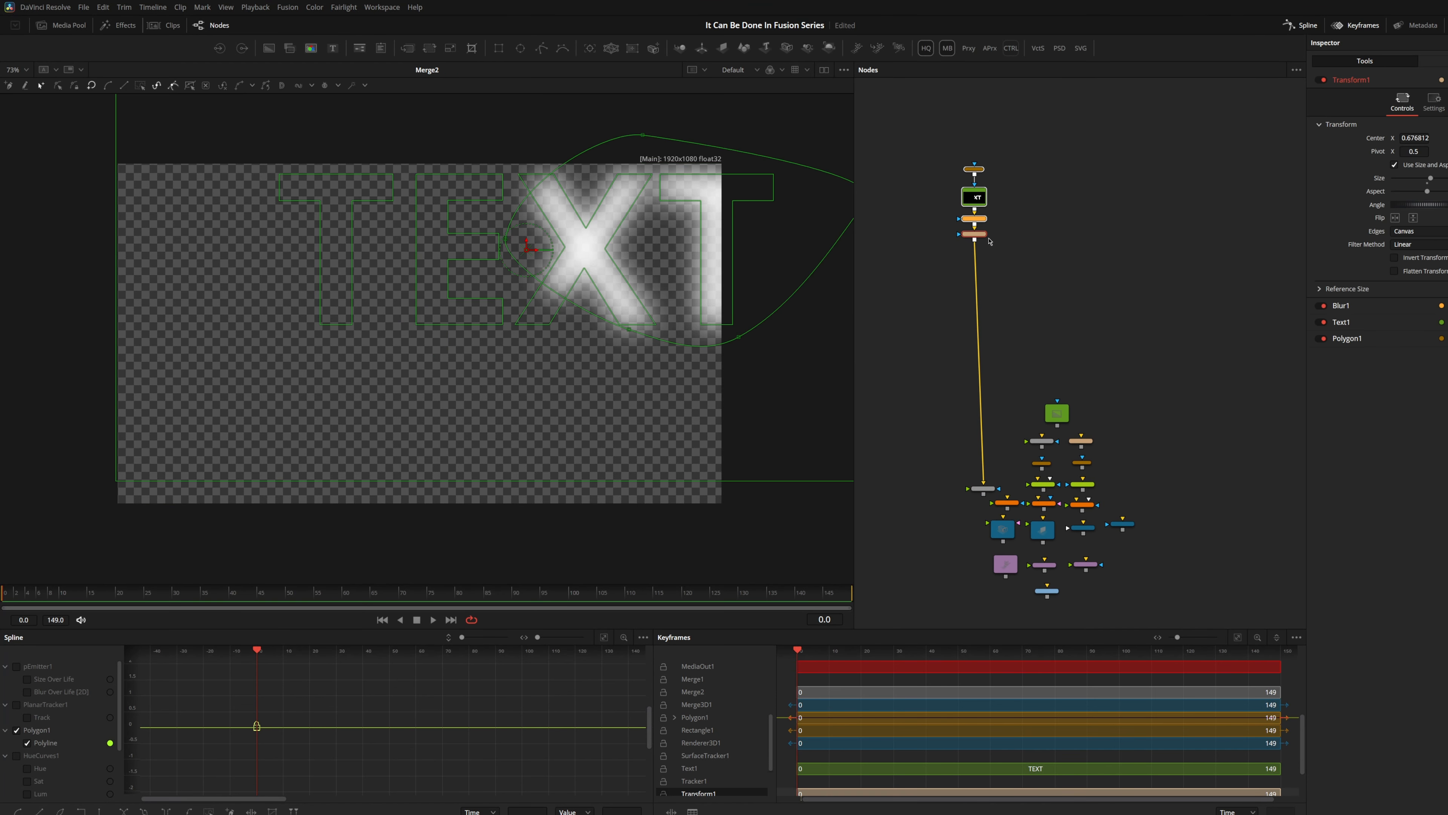
click(1012, 251)
click(982, 235)
key(k)
key(k)
key(k)
key(k)
key(k)
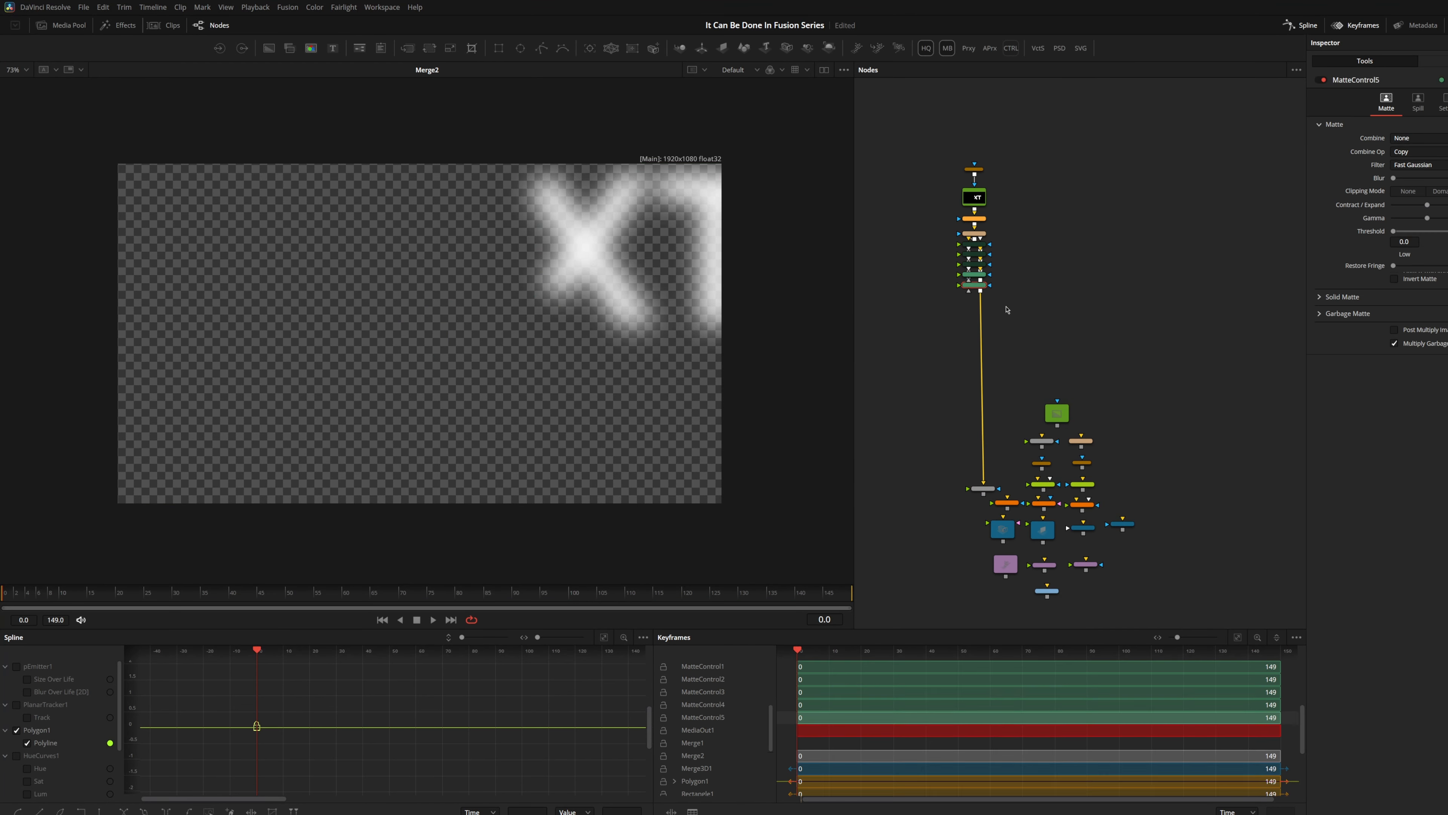
Remove the five Matte Control nodes and Merge2, and bring the remaining chain back near the spare nodes
scroll(979, 509, up, 3)
scroll(1003, 356, up, 5)
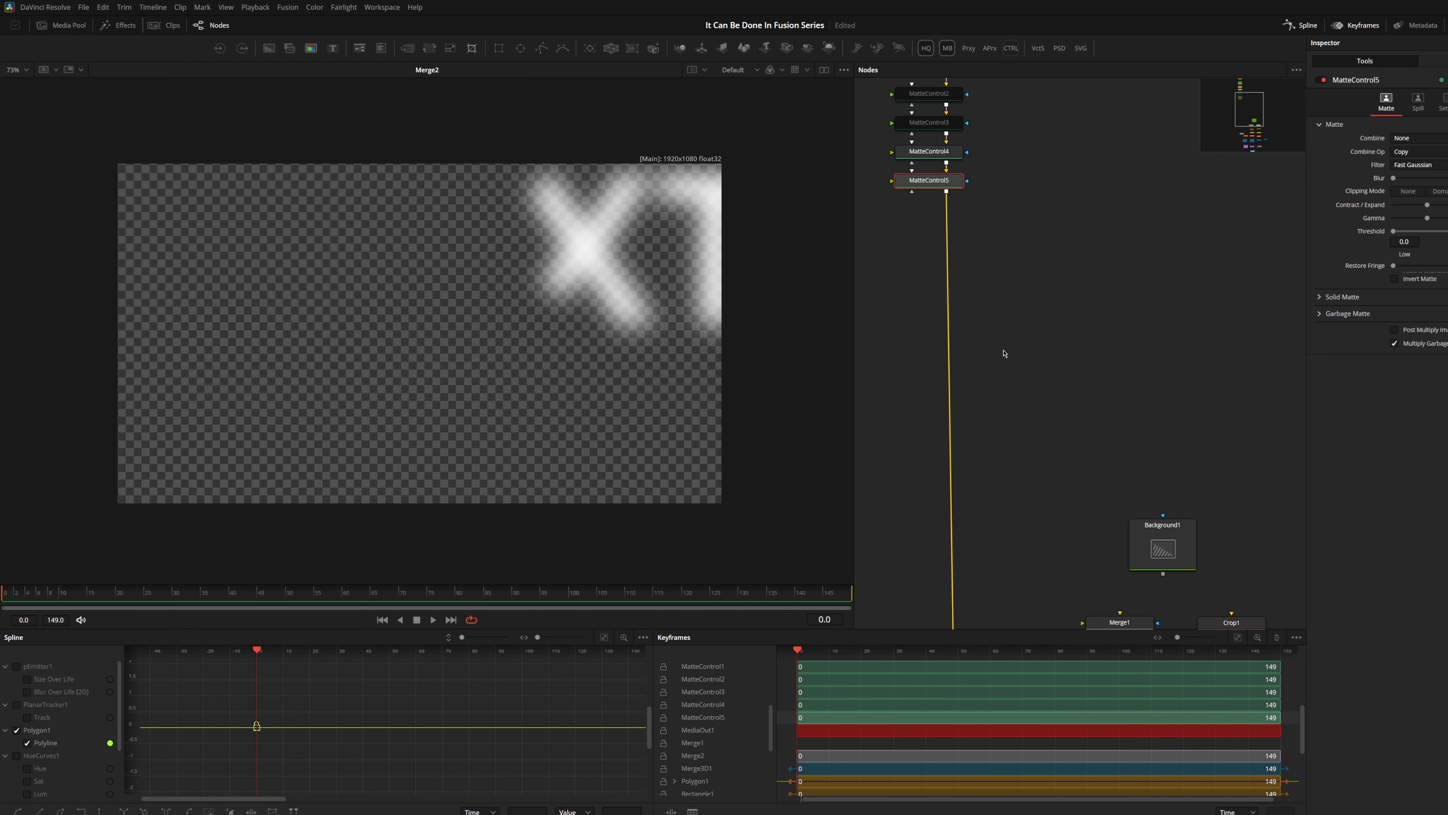
drag(1100, 378, 1027, 208)
key(Delete)
scroll(1012, 227, down, 5)
scroll(1021, 448, up, 5)
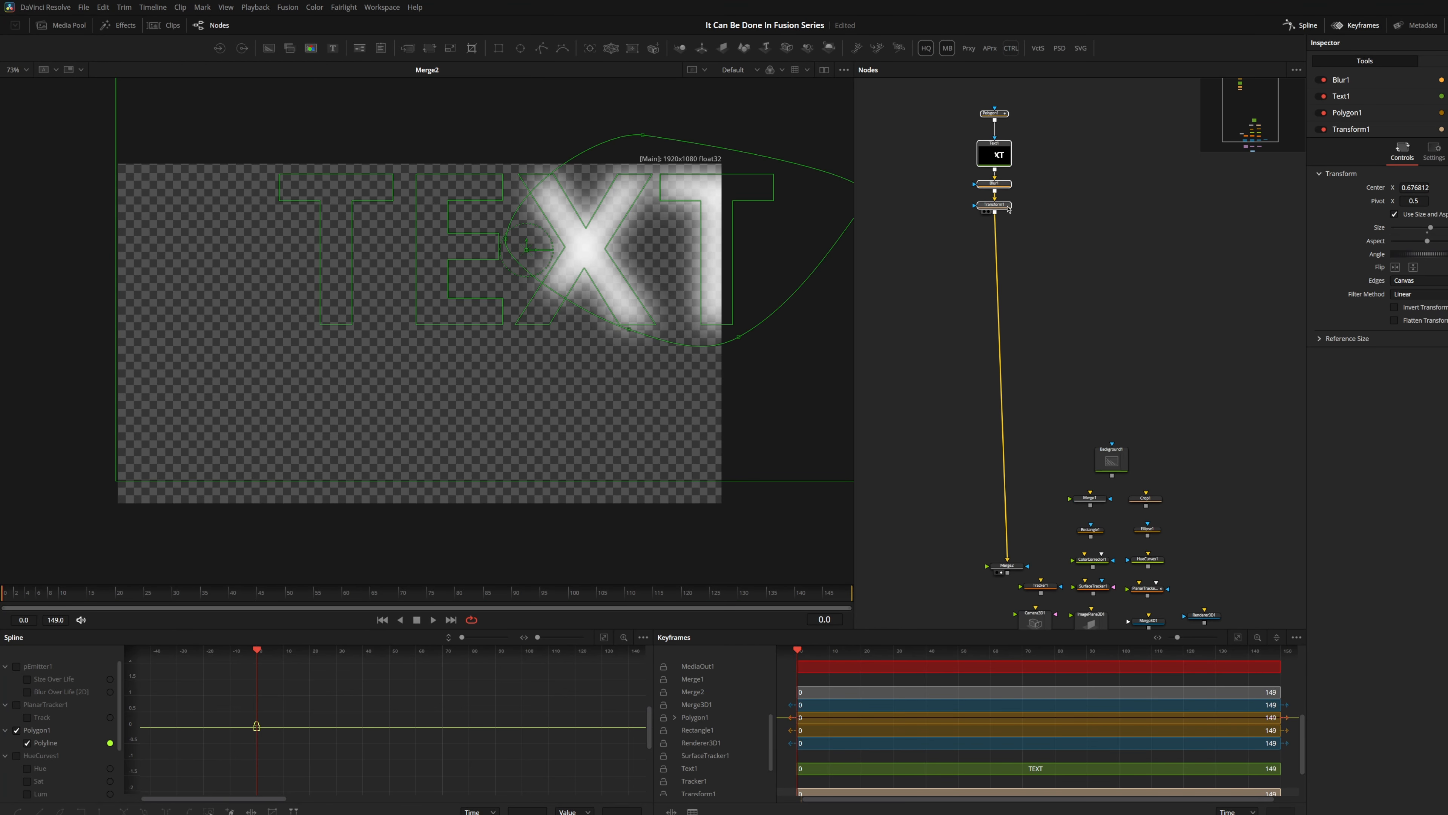
drag(1020, 445, 1021, 470)
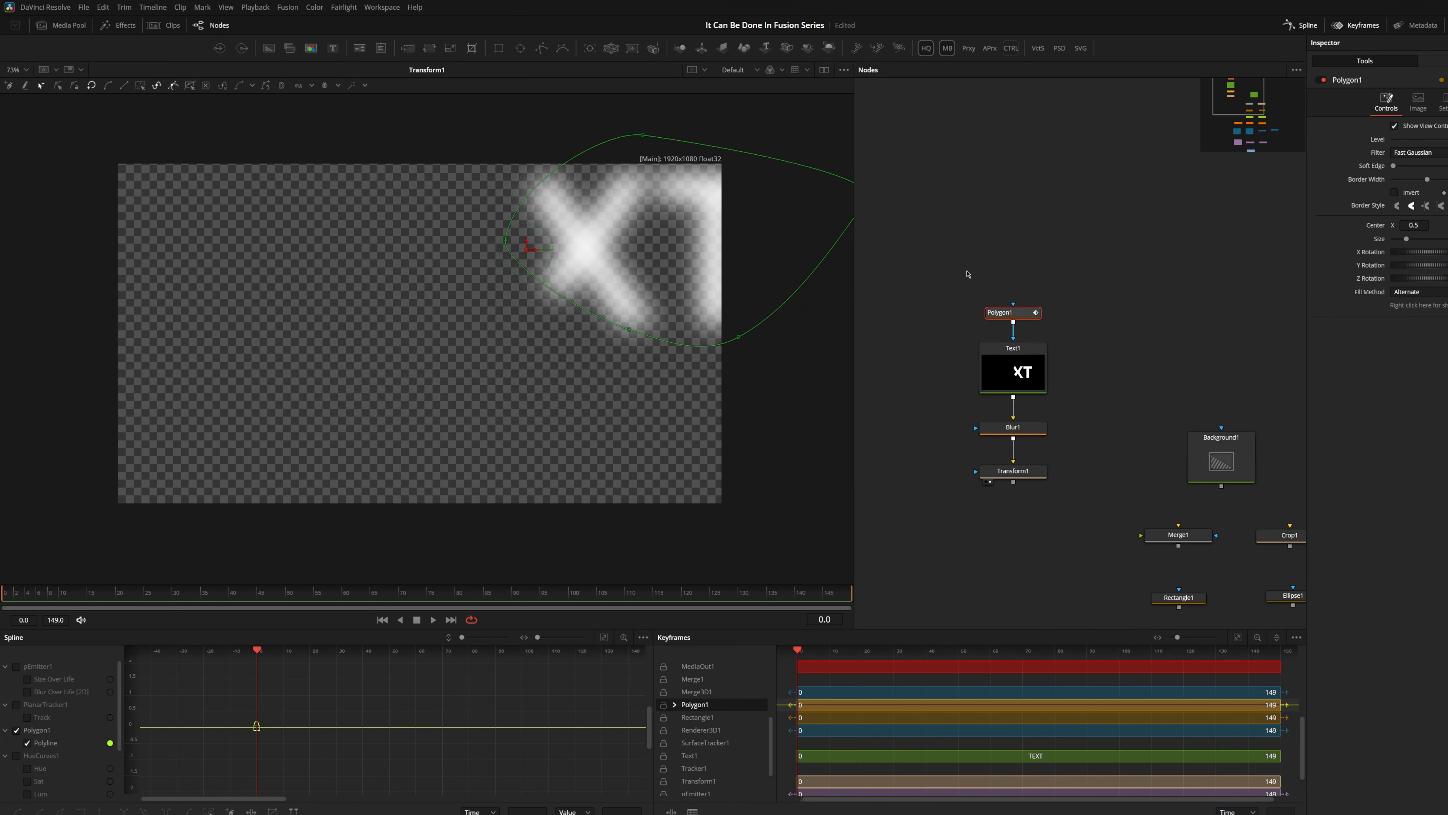
Move the chain from Polygon1 to Transform1 above the spare nodes and place Background1 to its left
scroll(1051, 382, down, 2)
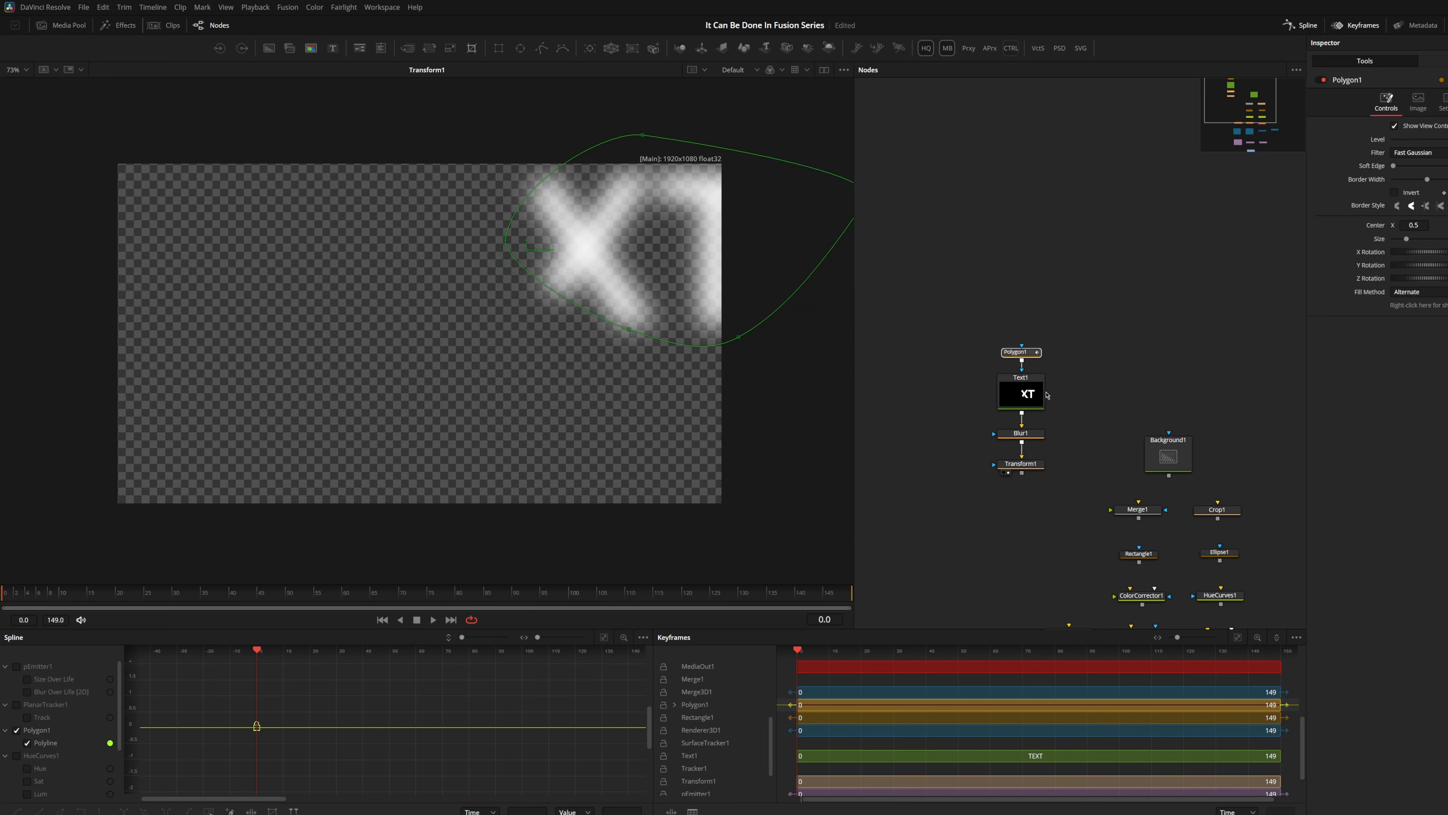
drag(1007, 290, 1091, 510)
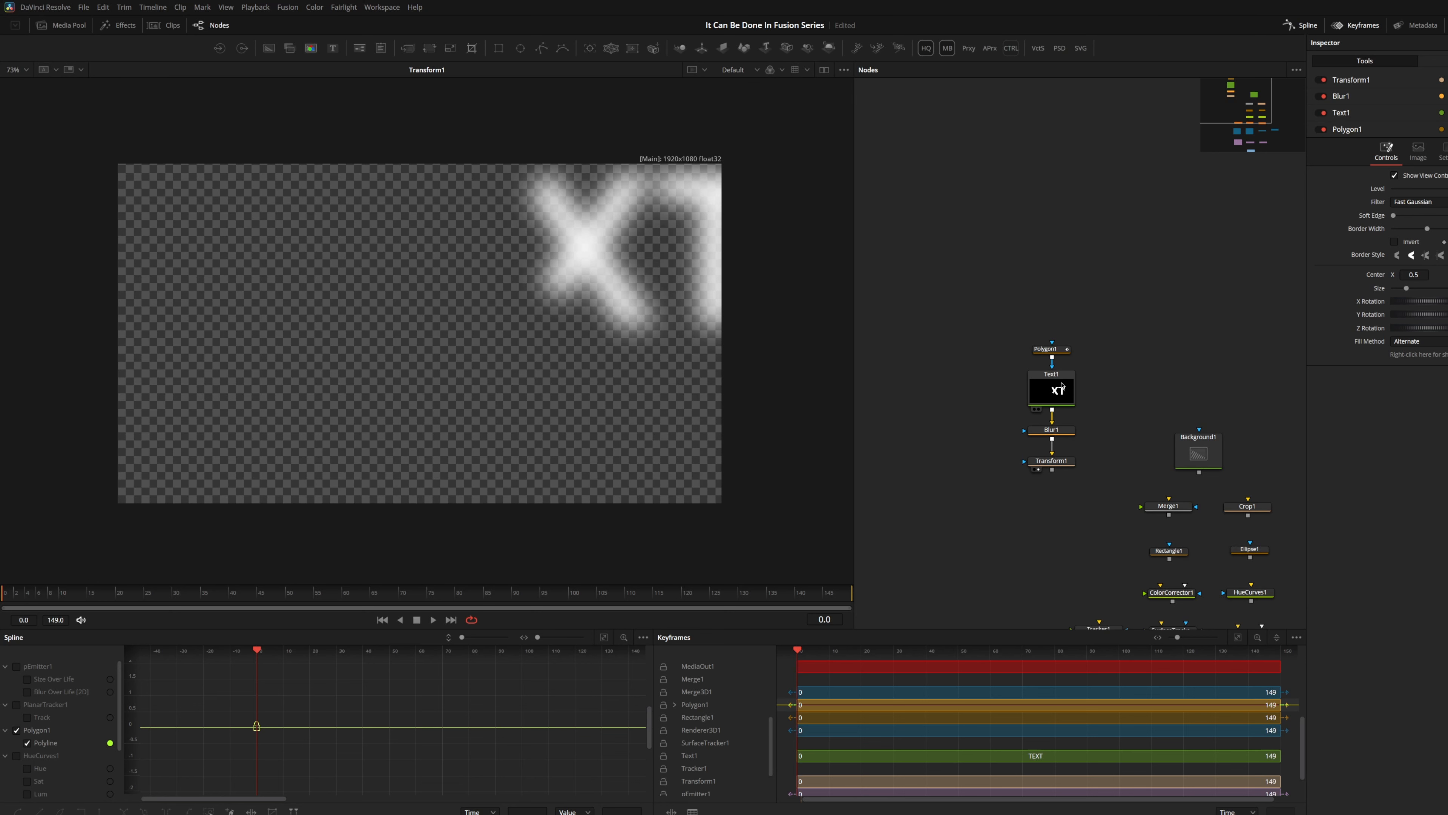
scroll(1197, 403, down, 3)
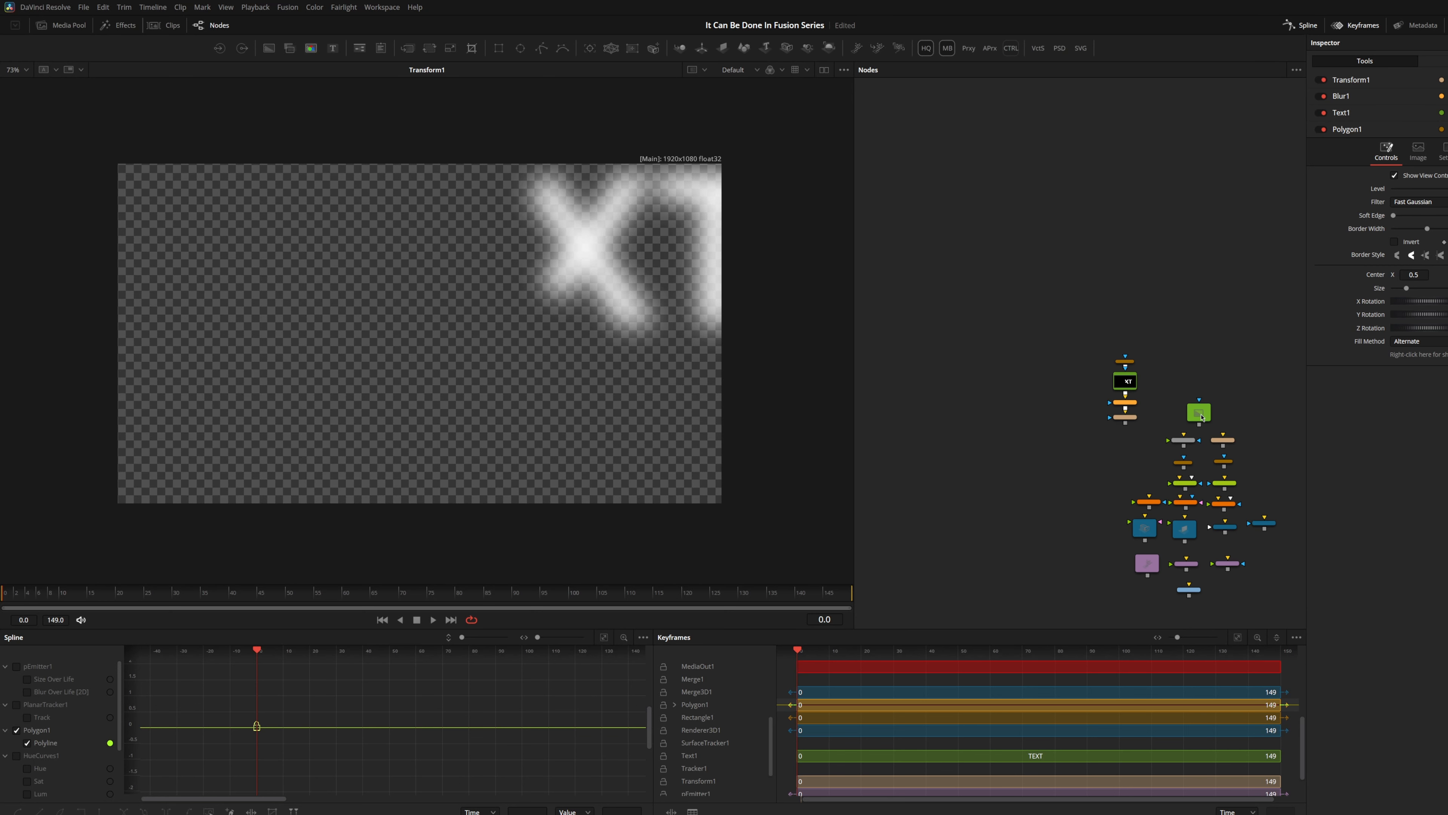
drag(1197, 390, 1007, 280)
ctrl+click(1217, 460)
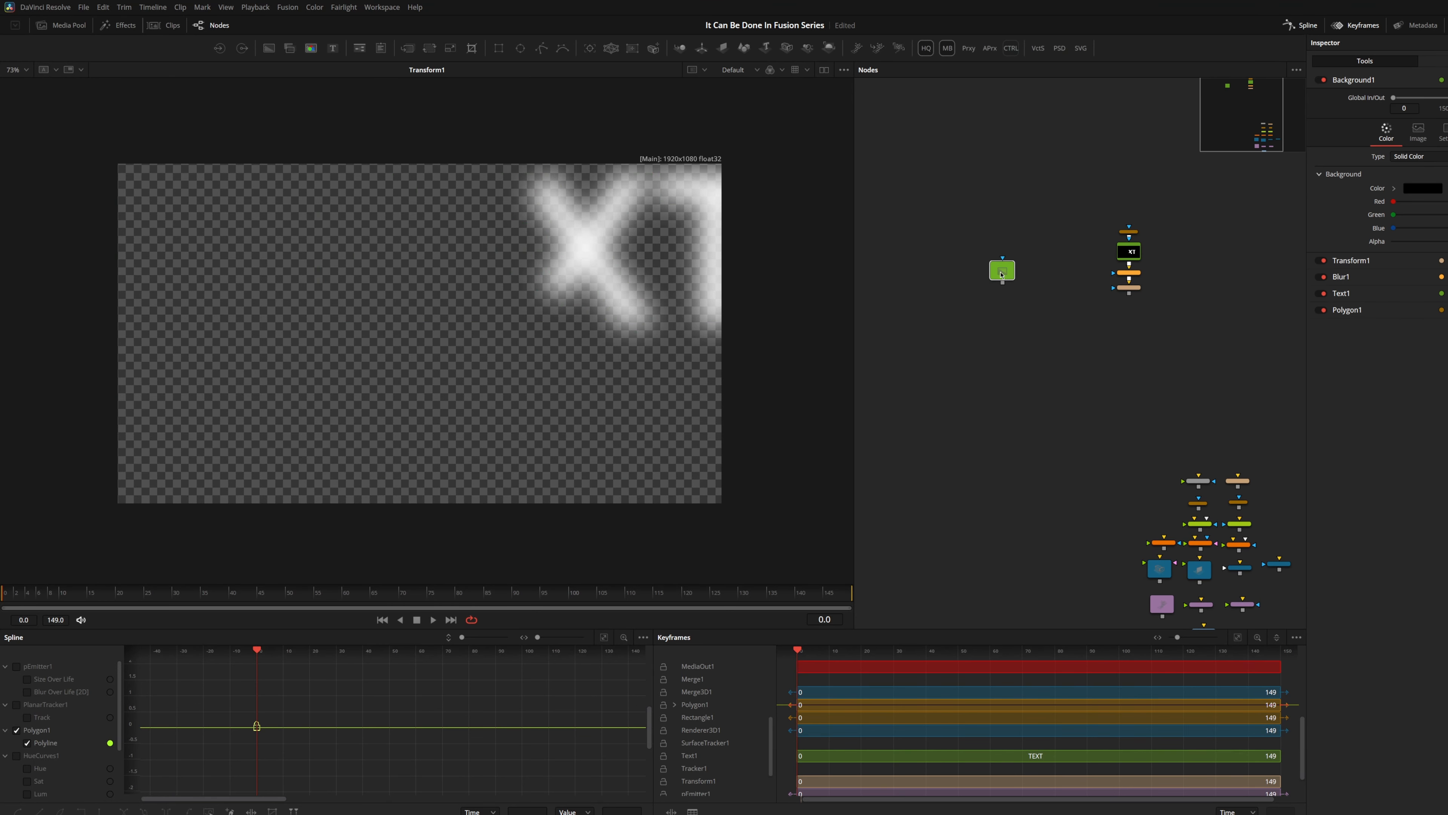
Load Background1 into the viewer and set its color to blue #0f94b9
key(1)
click(1422, 189)
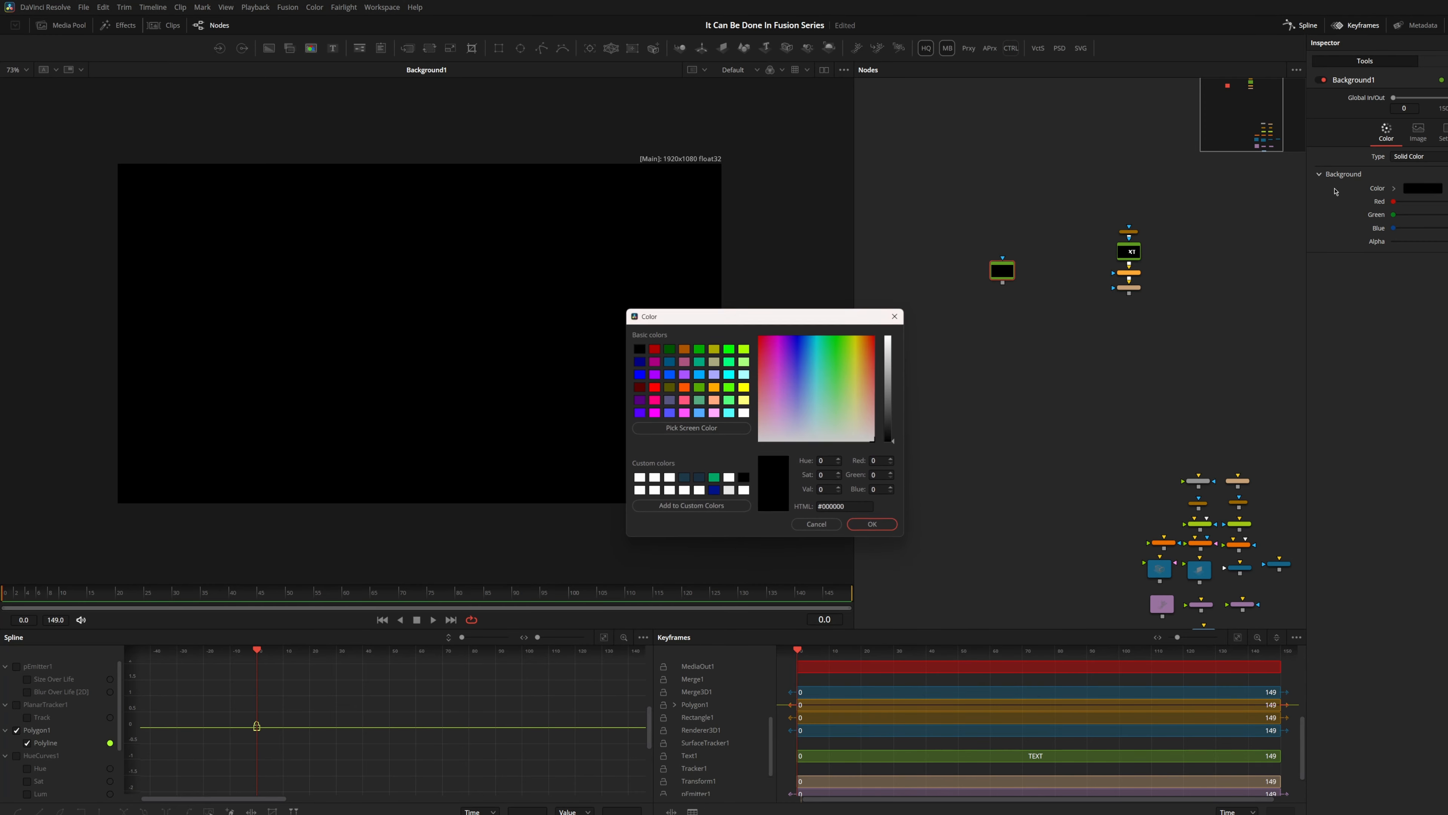
drag(820, 400, 812, 345)
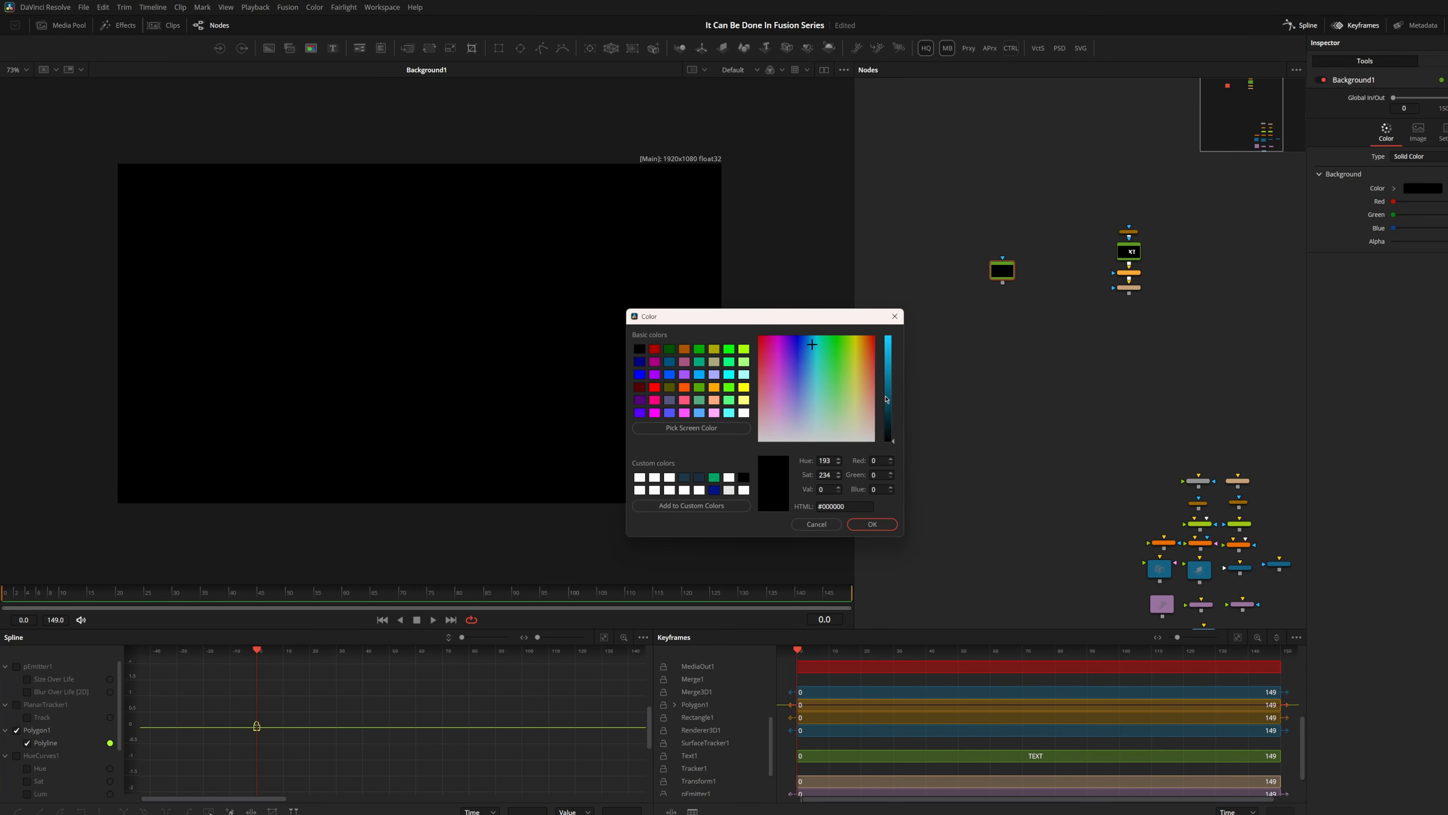
drag(887, 399, 888, 364)
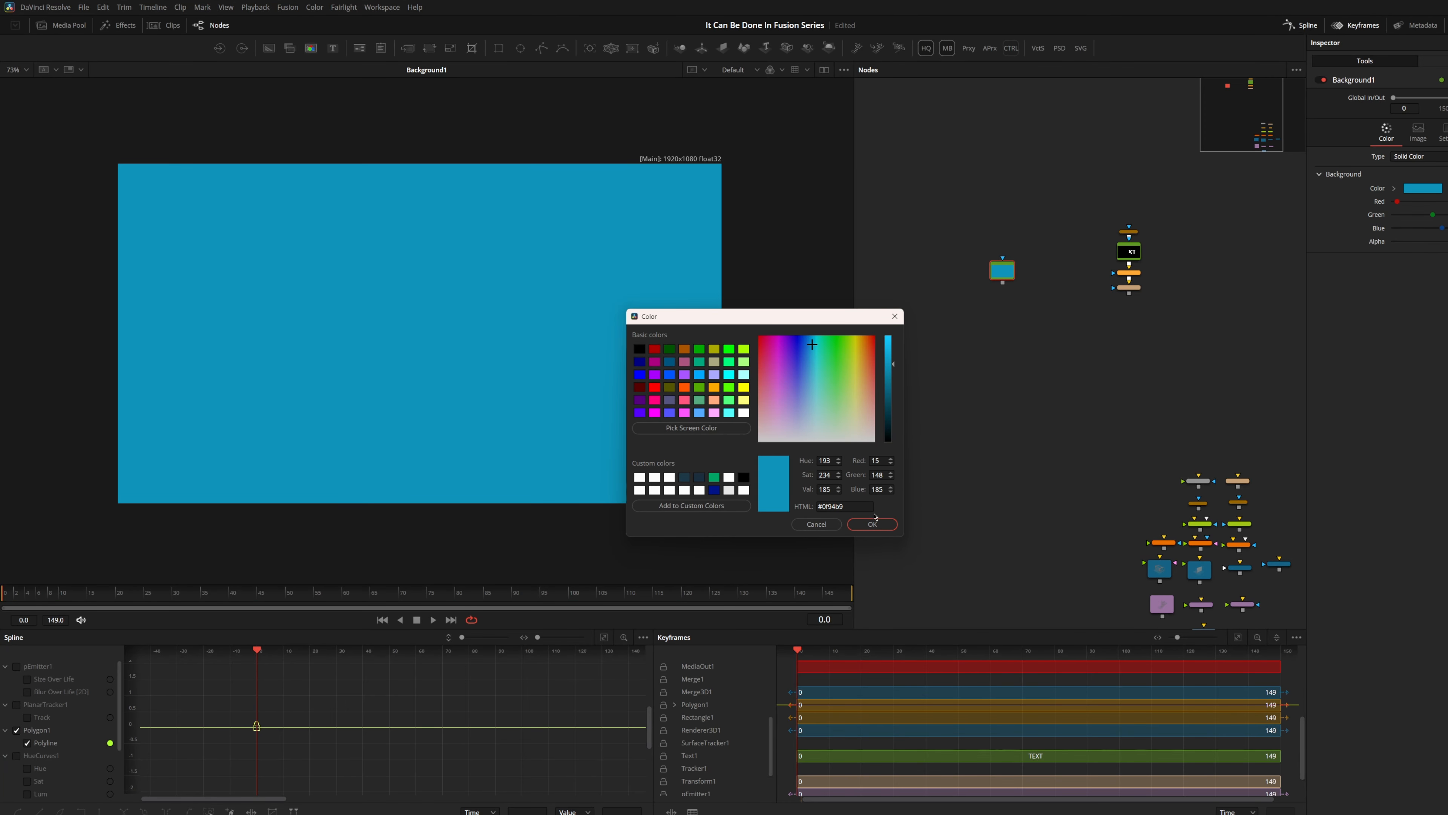
click(873, 524)
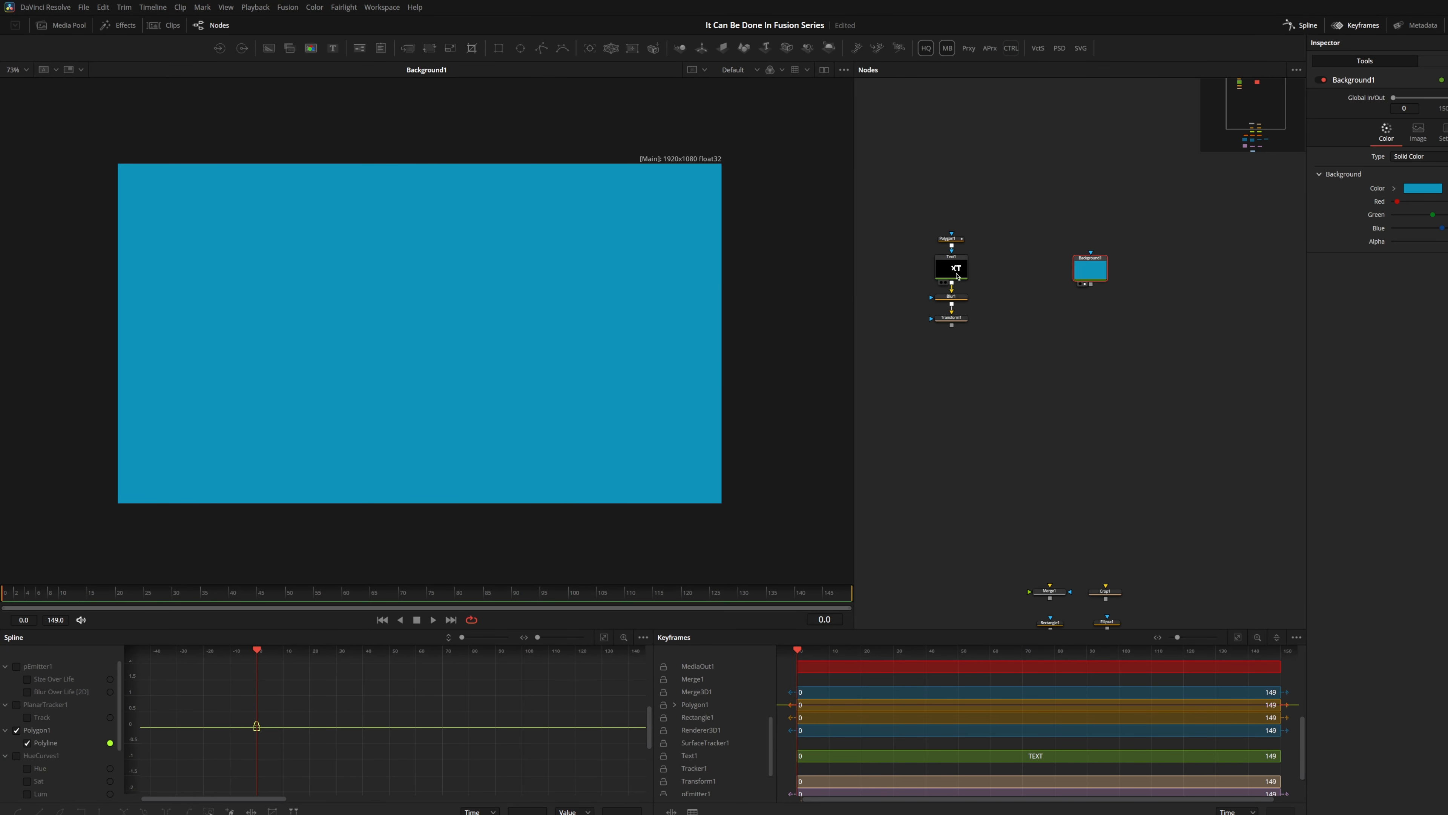
Merge Transform1 over Background1 with a new Merge node, routing the background connection at a right angle, and load the merge into the viewer
click(952, 268)
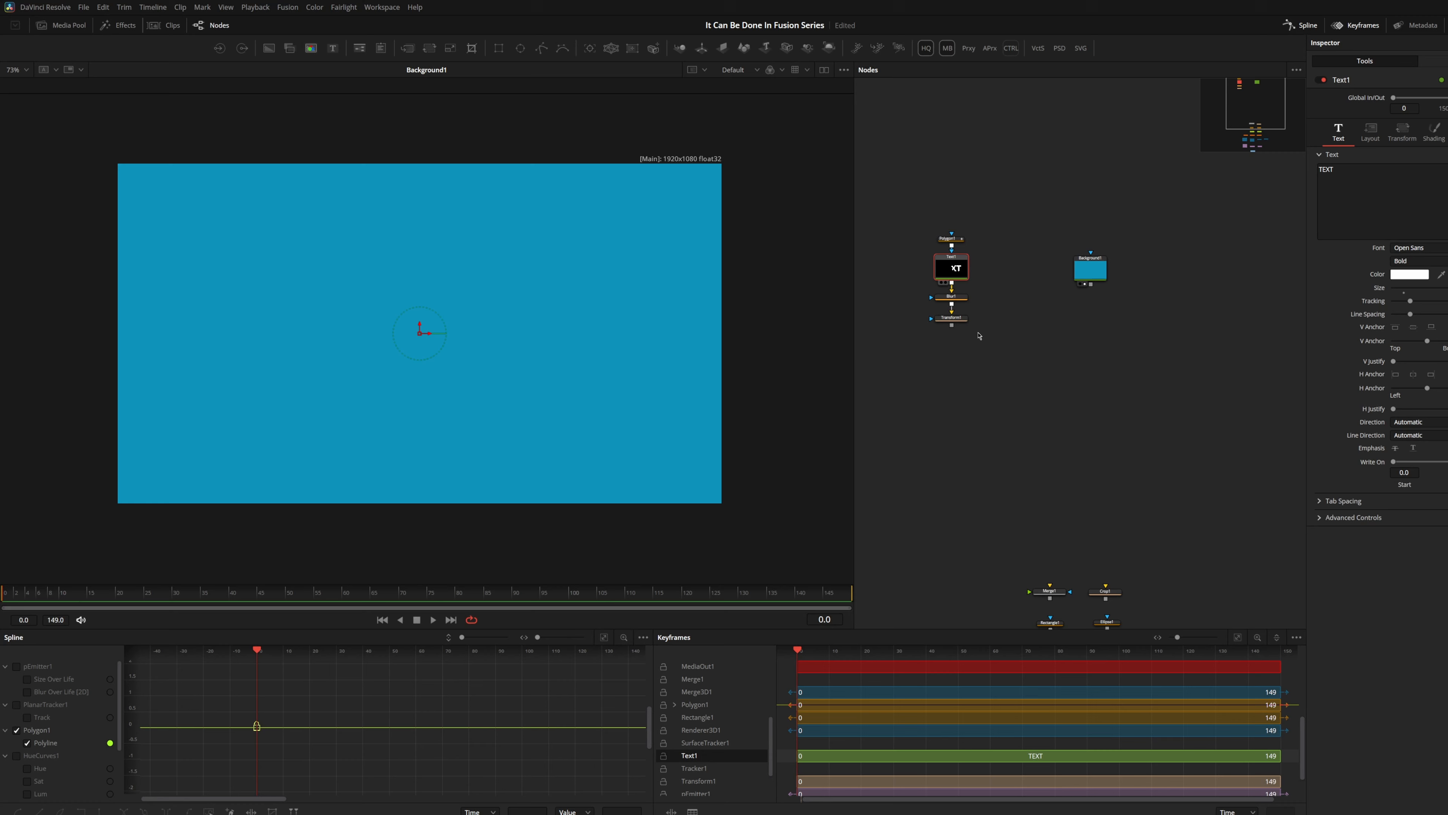
click(1085, 271)
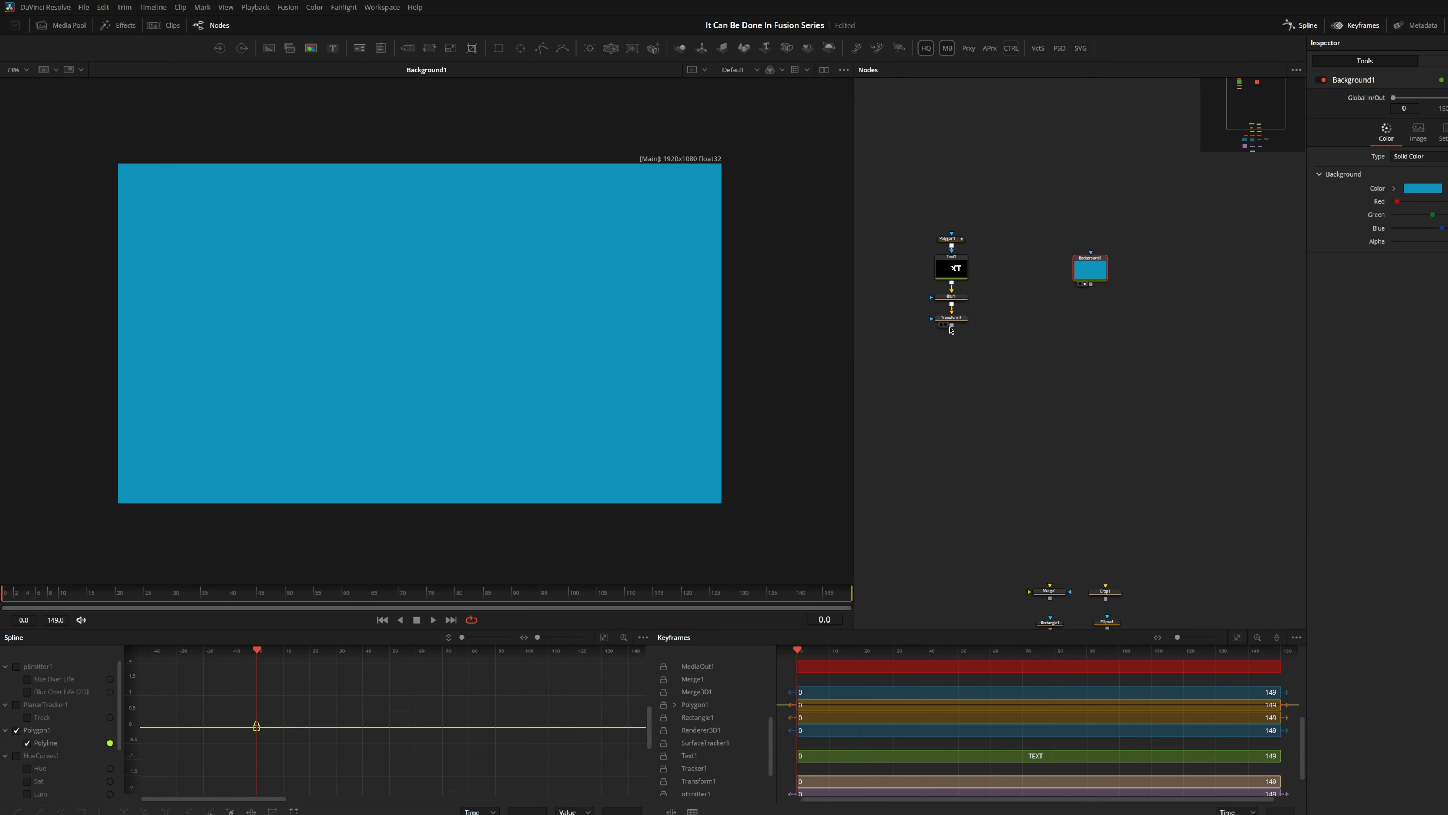
drag(952, 328, 1103, 370)
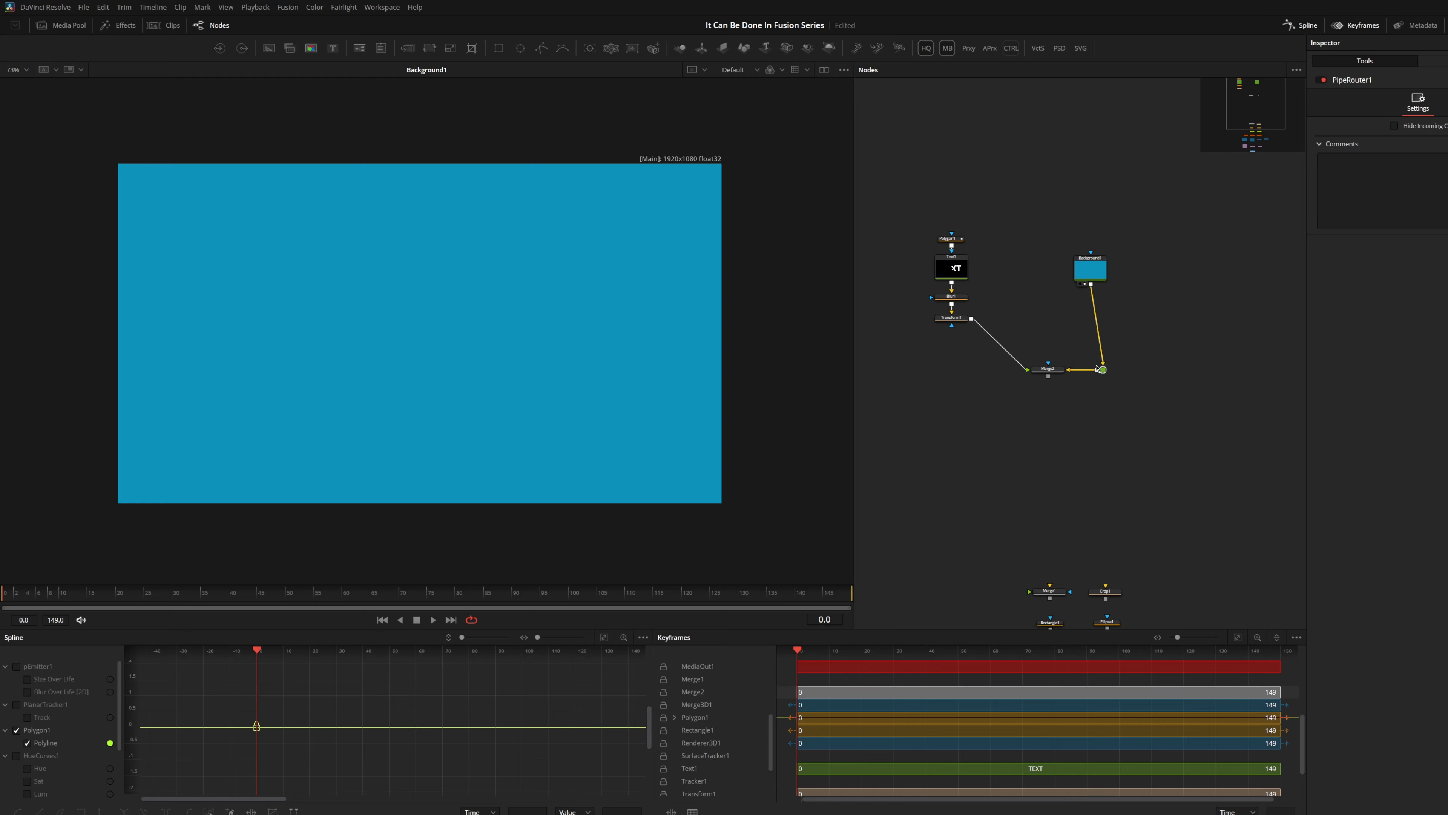
click(1052, 372)
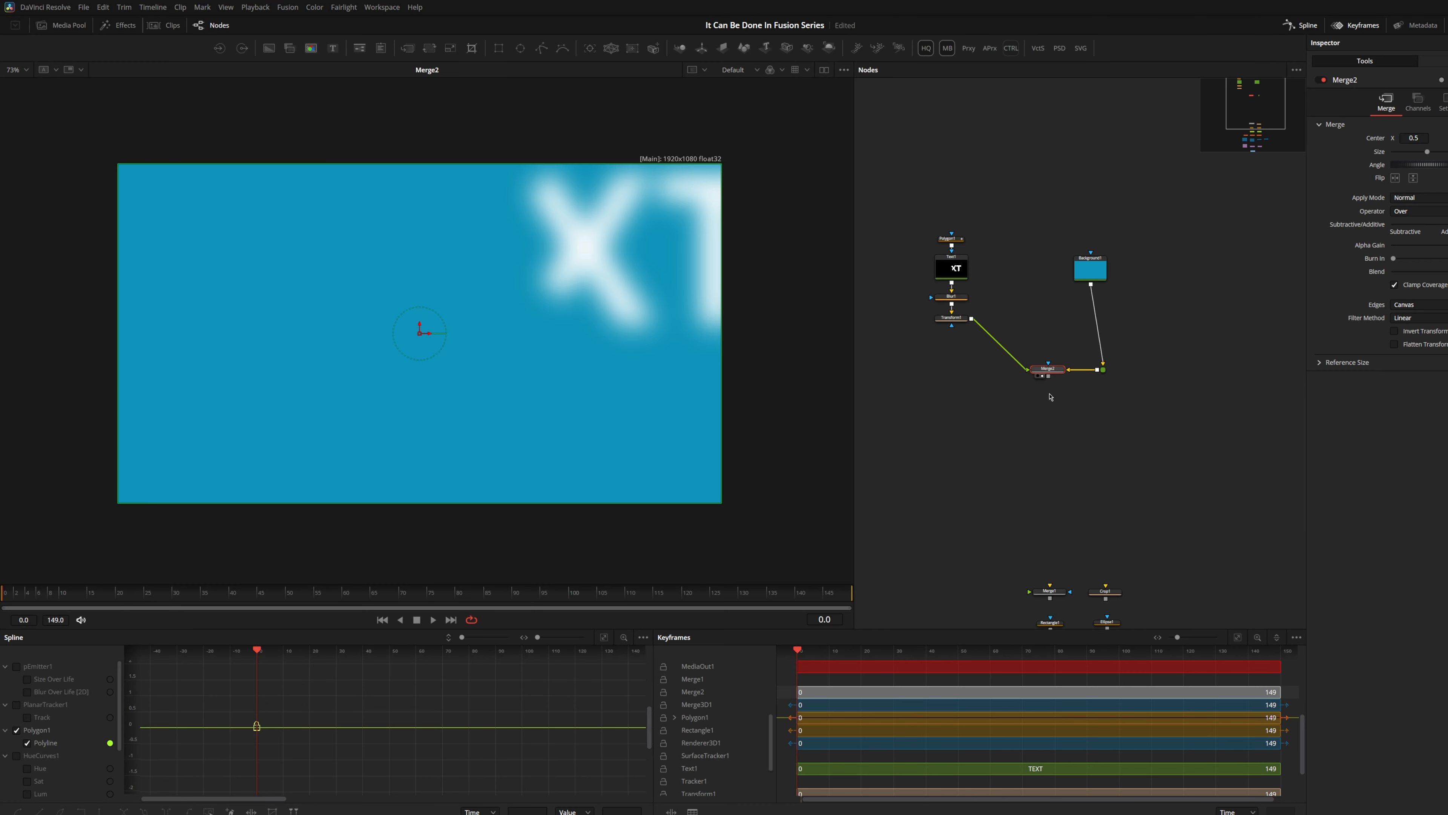
drag(1086, 271, 1099, 276)
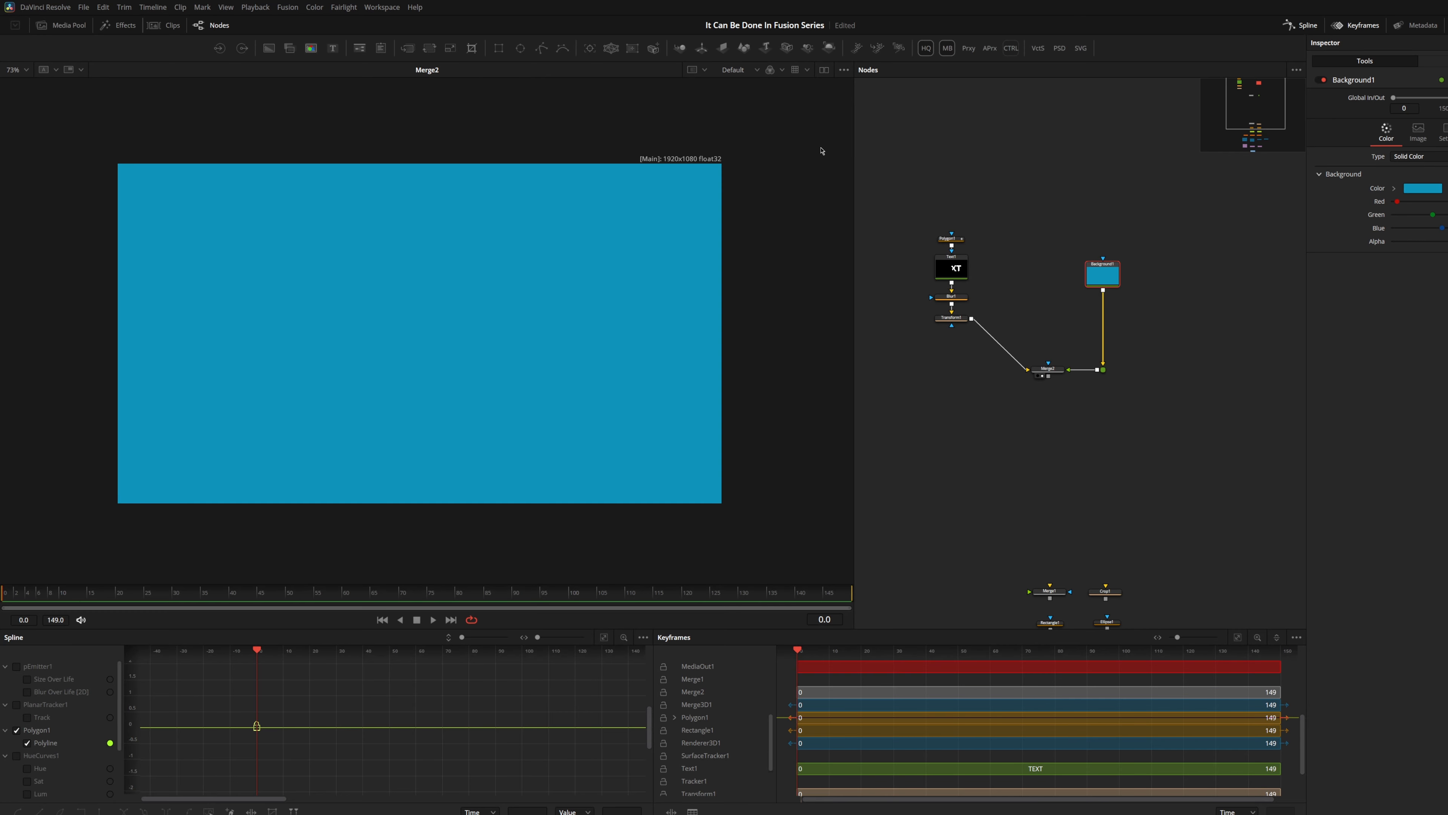
Mask Background1 with a new Polygon node, drawing a closed four-point curved shape over the blurred text in the viewer
click(541, 48)
click(668, 290)
click(562, 221)
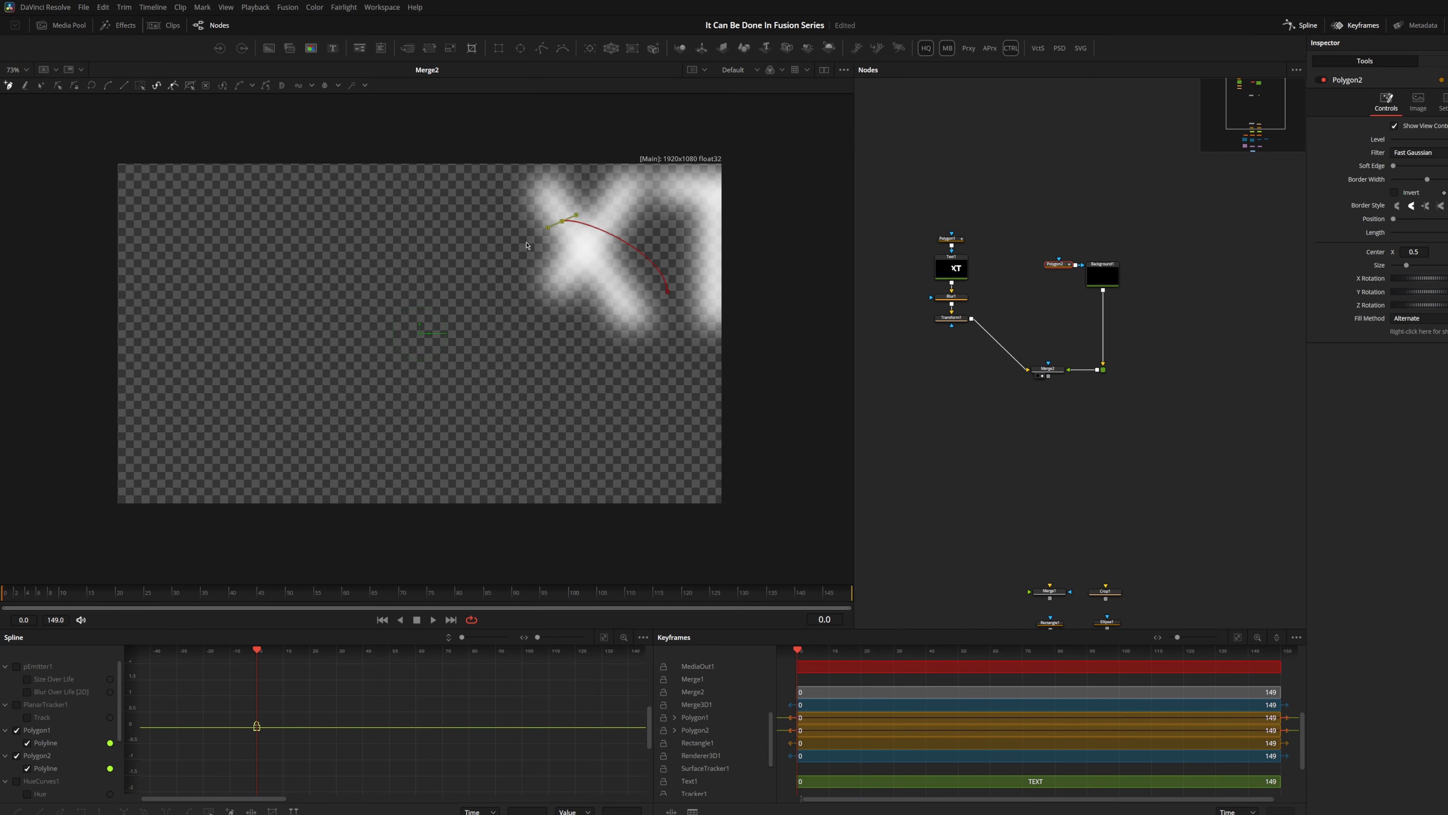
click(539, 352)
drag(683, 345, 684, 372)
click(671, 293)
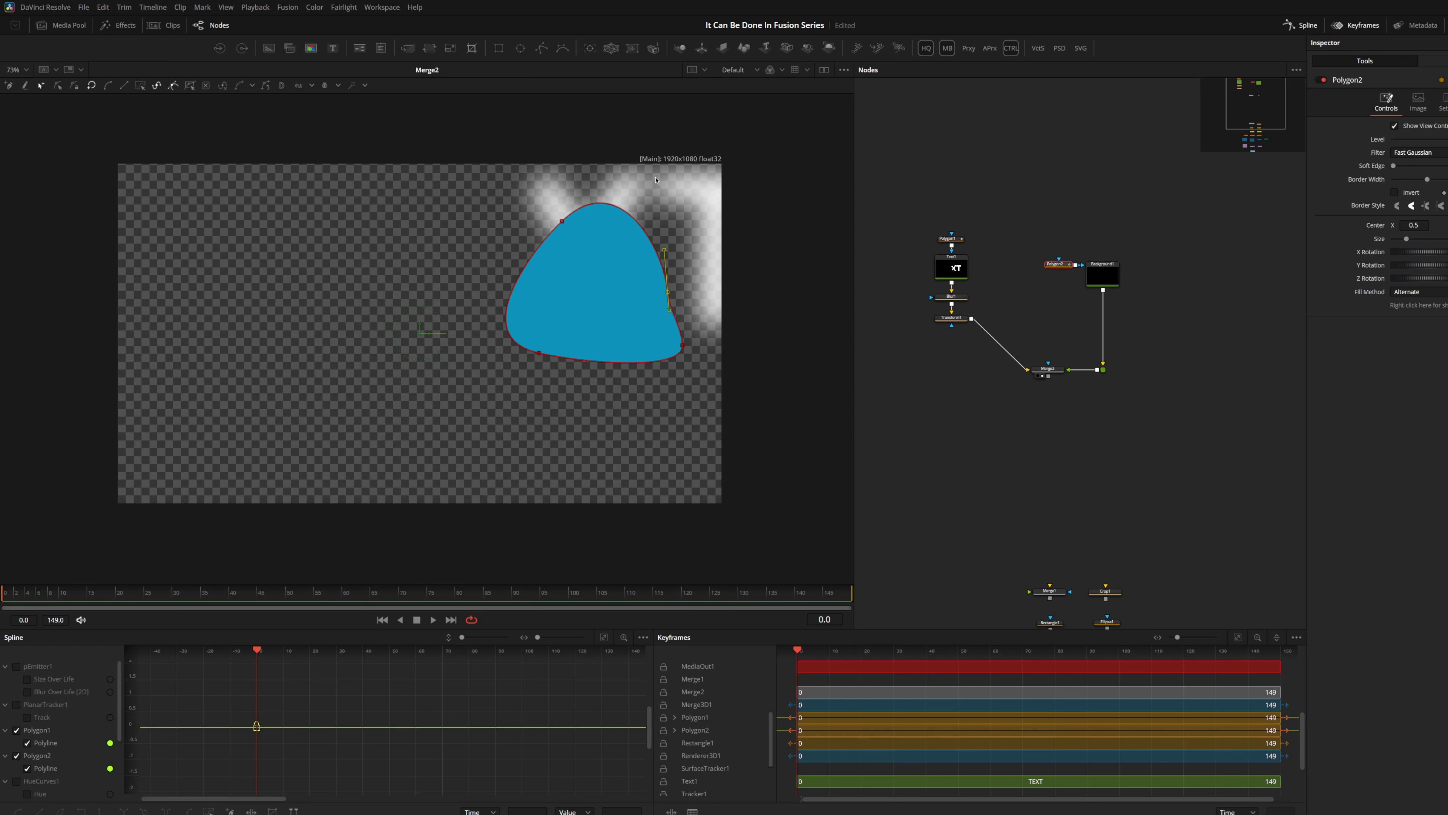
Disconnect the polygon mask from Background1, delete it and select Merge2
mouse_move(1060, 263)
drag(1052, 266, 1049, 241)
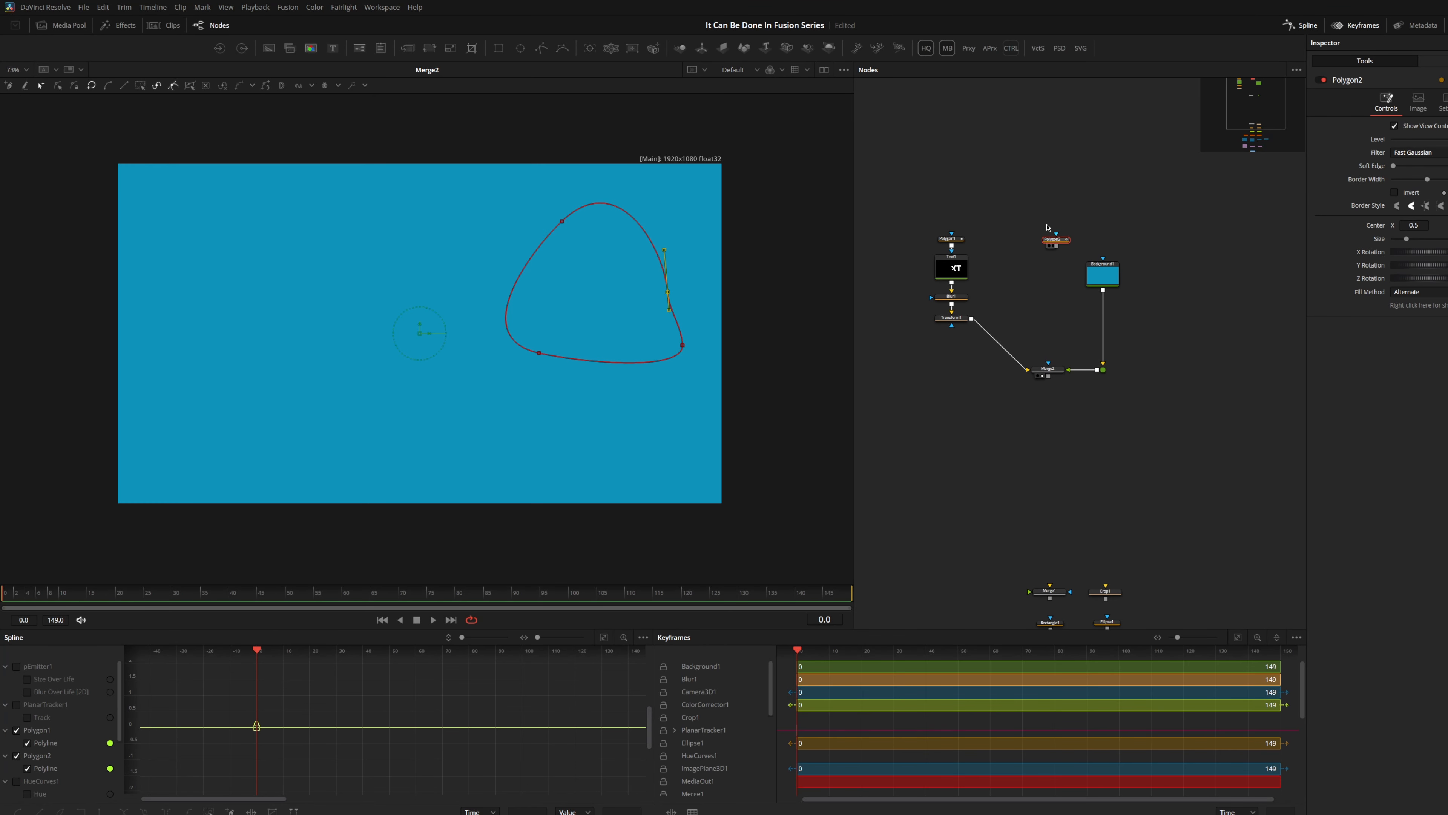
key(Delete)
click(1048, 369)
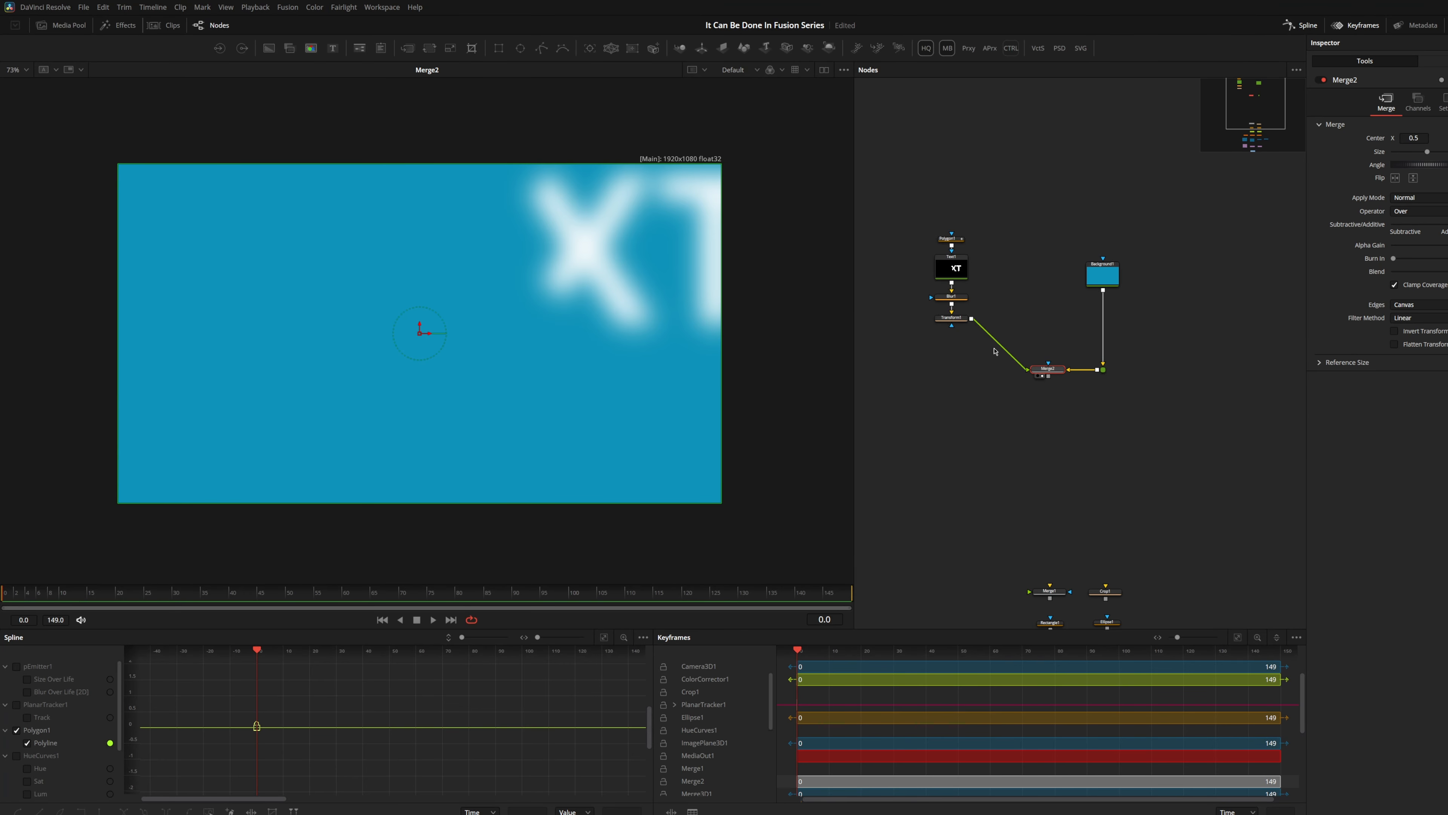
Move Background1 to the lower left of the text chain, connected straight across to Merge2
scroll(1044, 320, left, 2)
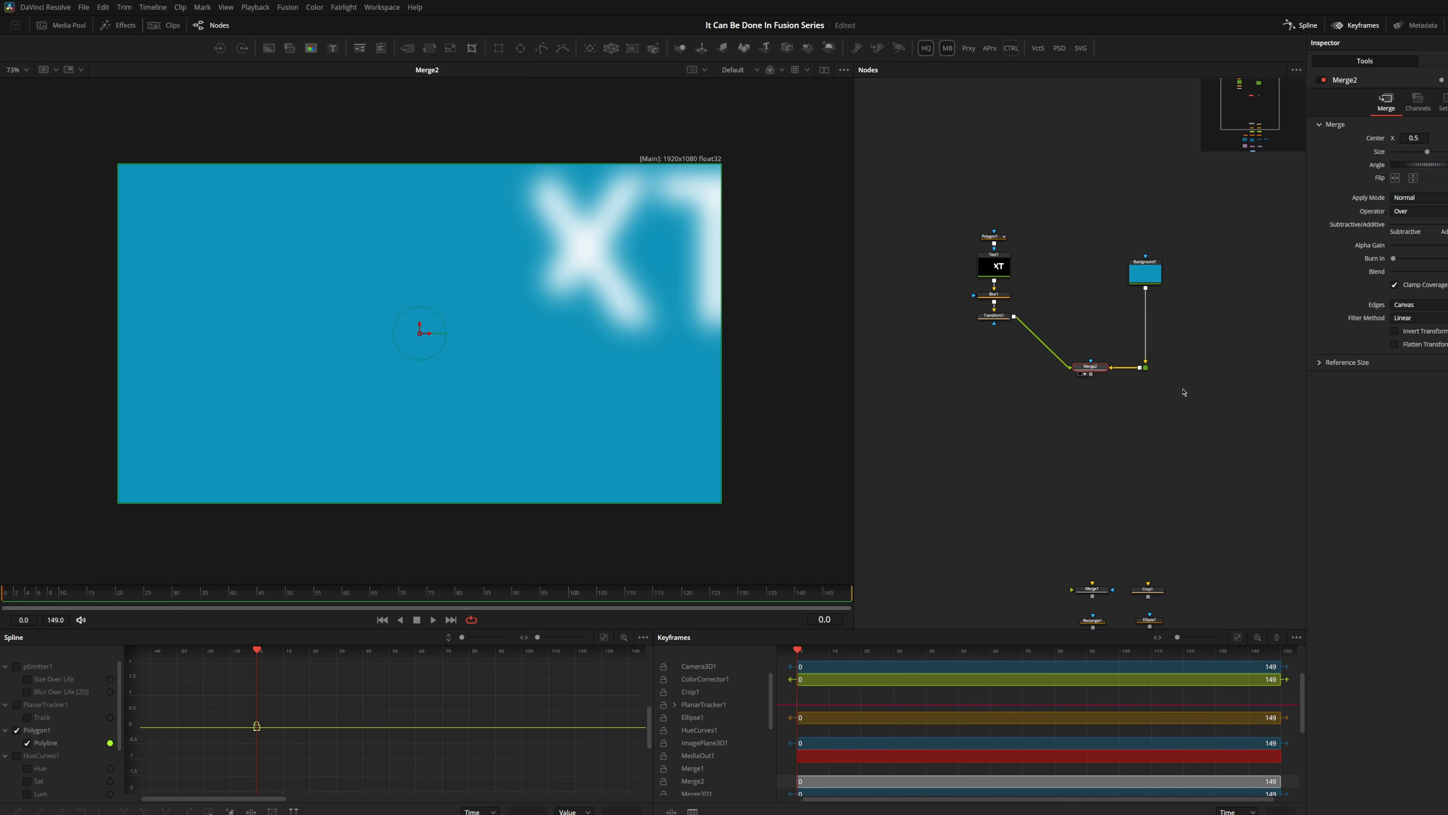
scroll(1136, 335, left, 2)
drag(1178, 282, 937, 396)
scroll(1114, 338, up, 1)
scroll(1114, 339, left, 1)
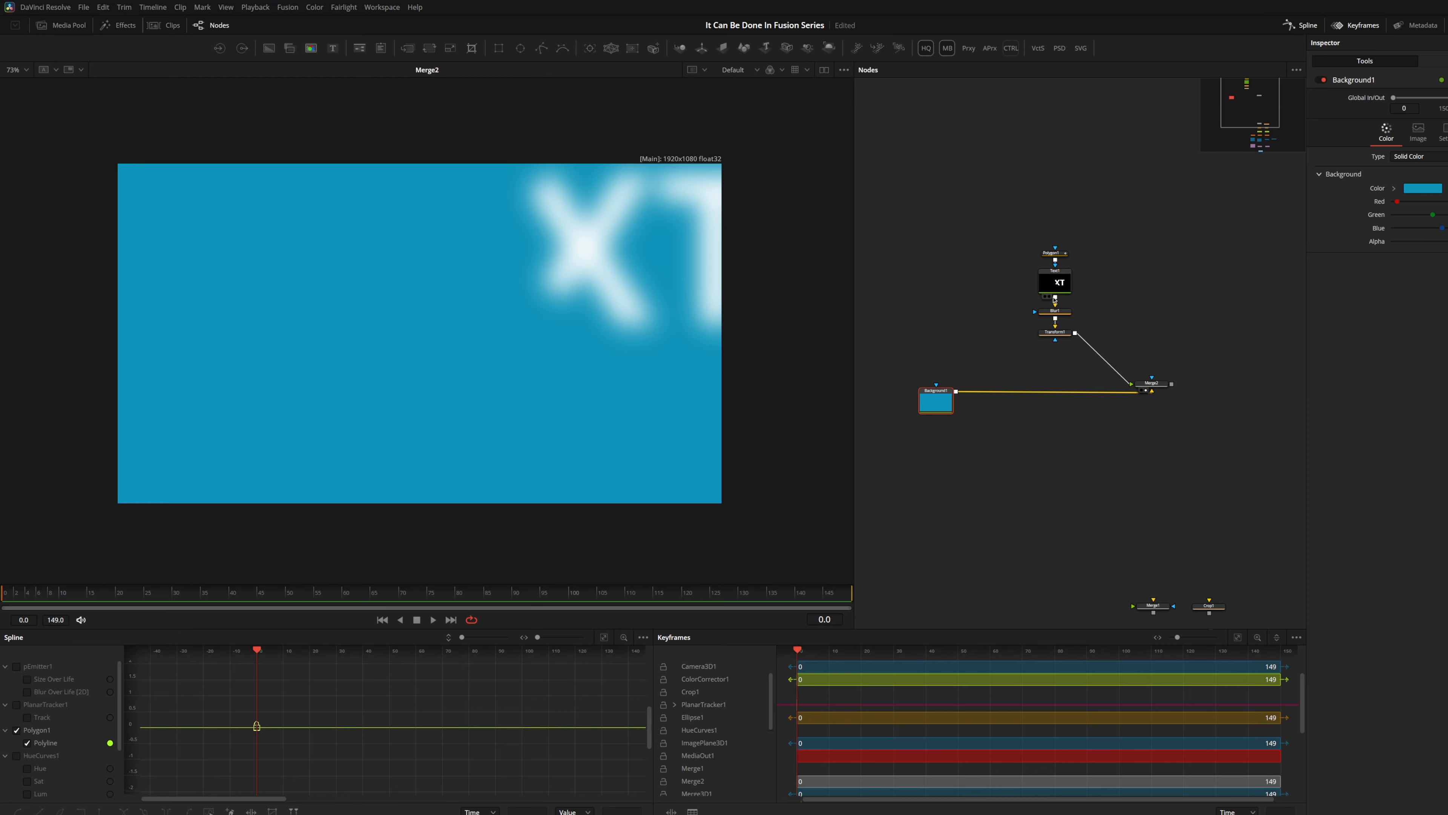
Arrange Polygon1, Text1, Blur1 and Transform1 in a horizontal row, with Transform1 above Merge2 and Background1 level with Merge2
drag(1059, 288, 994, 327)
drag(1052, 252, 945, 312)
drag(1055, 332, 1157, 314)
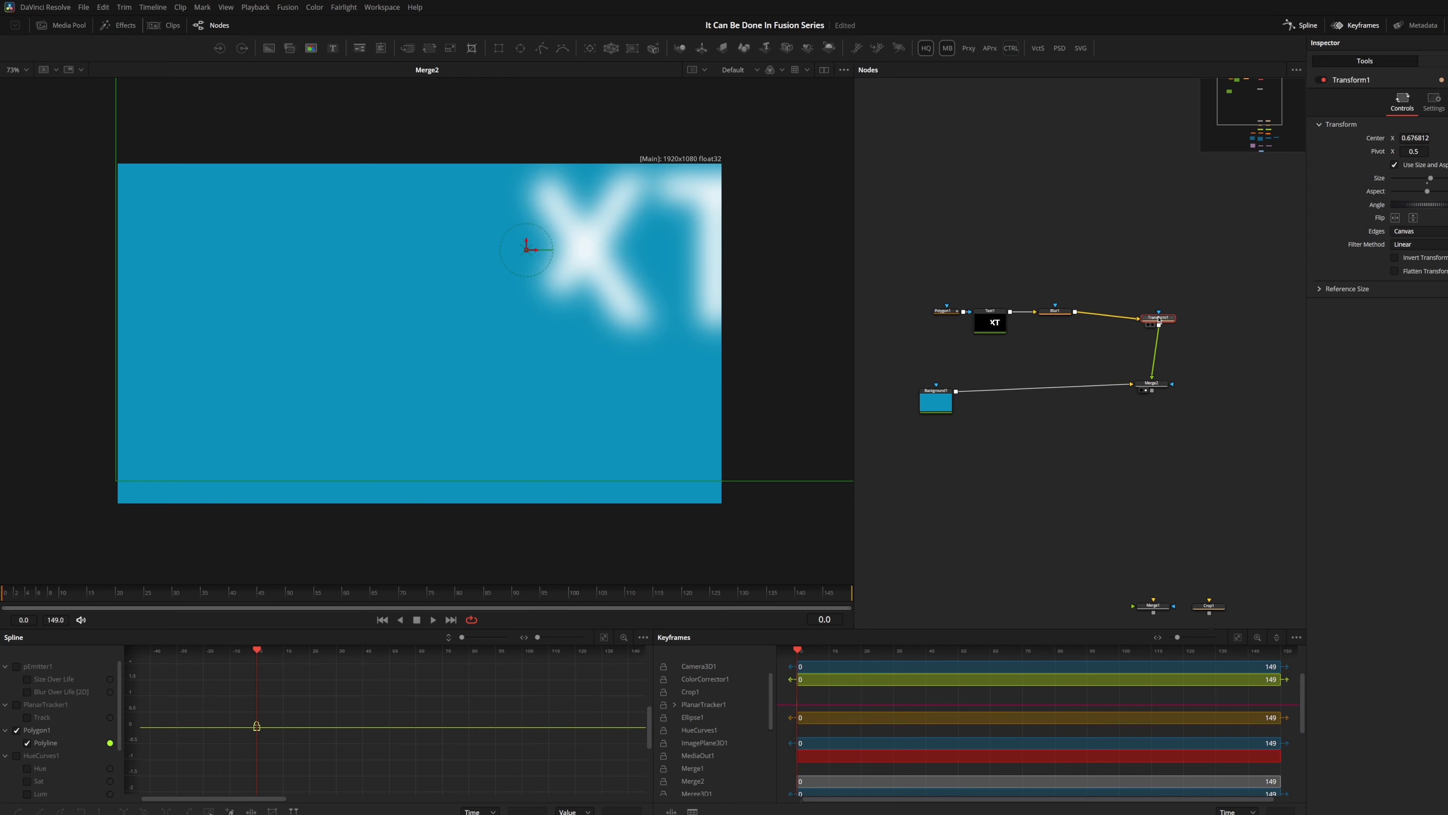
drag(945, 392, 962, 387)
drag(934, 300, 1072, 312)
click(1047, 343)
click(952, 394)
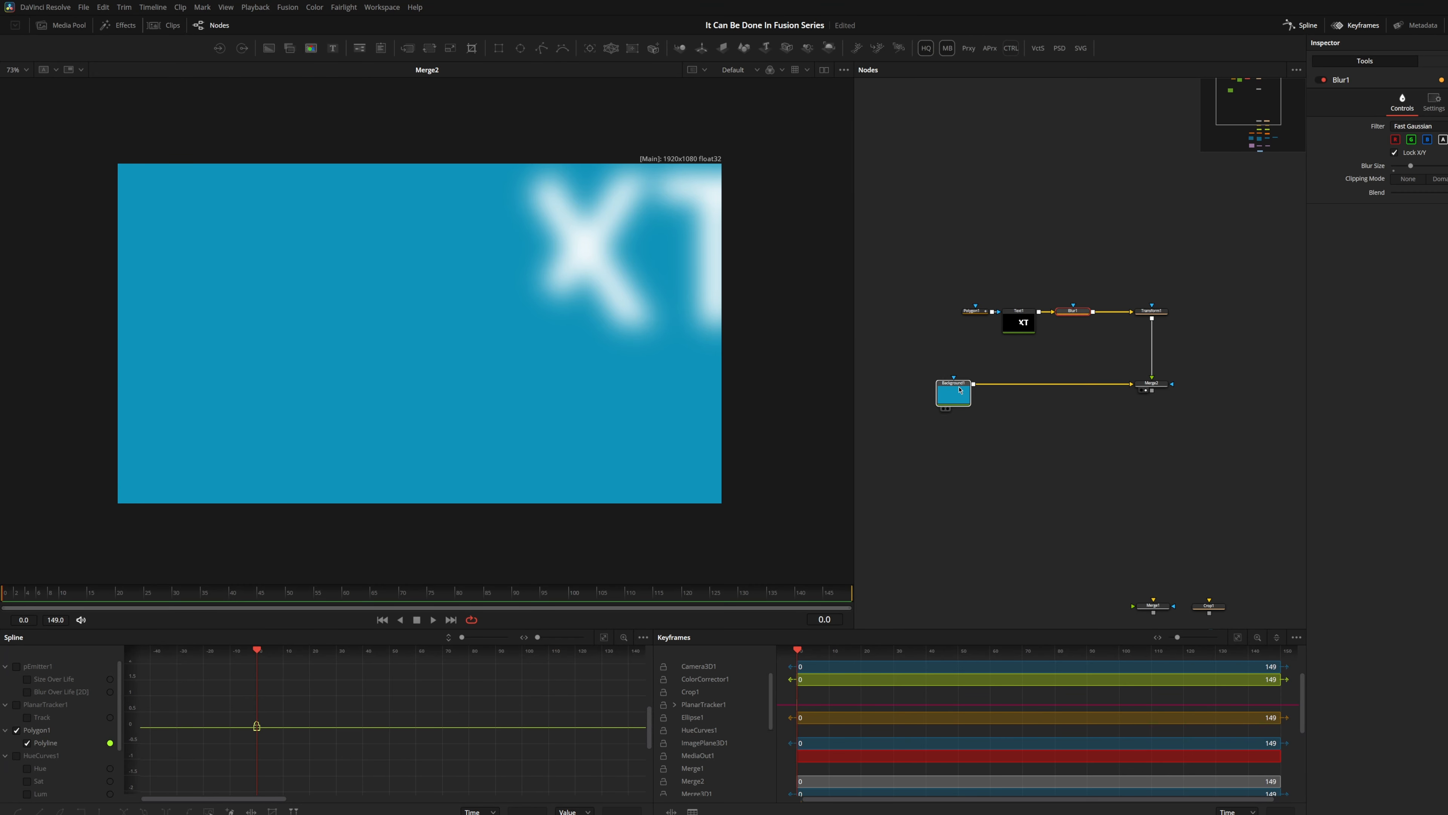
scroll(1087, 387, down, 2)
drag(1088, 387, 951, 377)
drag(1187, 370, 908, 357)
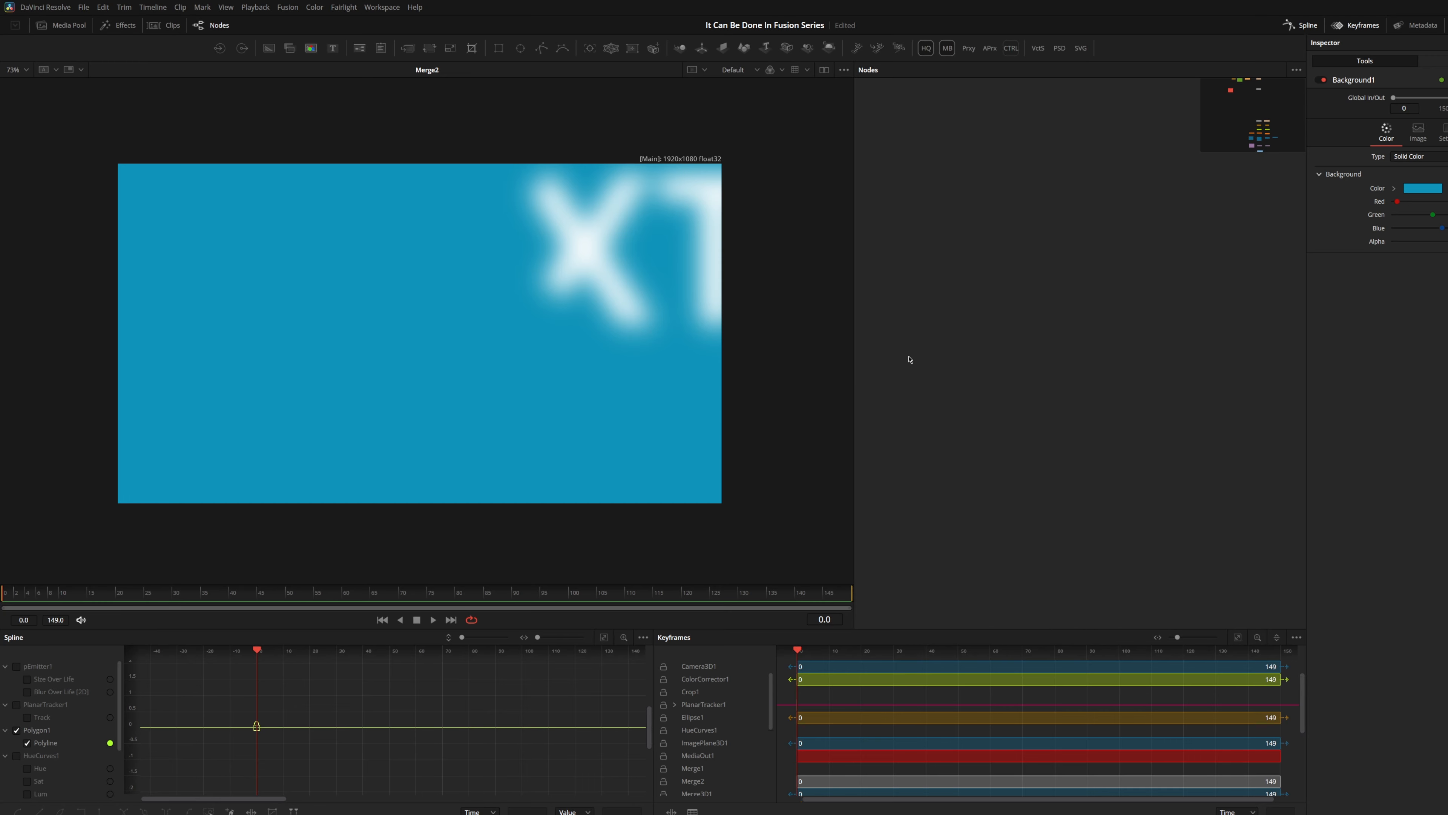
drag(1048, 364, 1298, 374)
scroll(1061, 391, up, 5)
scroll(1065, 390, down, 5)
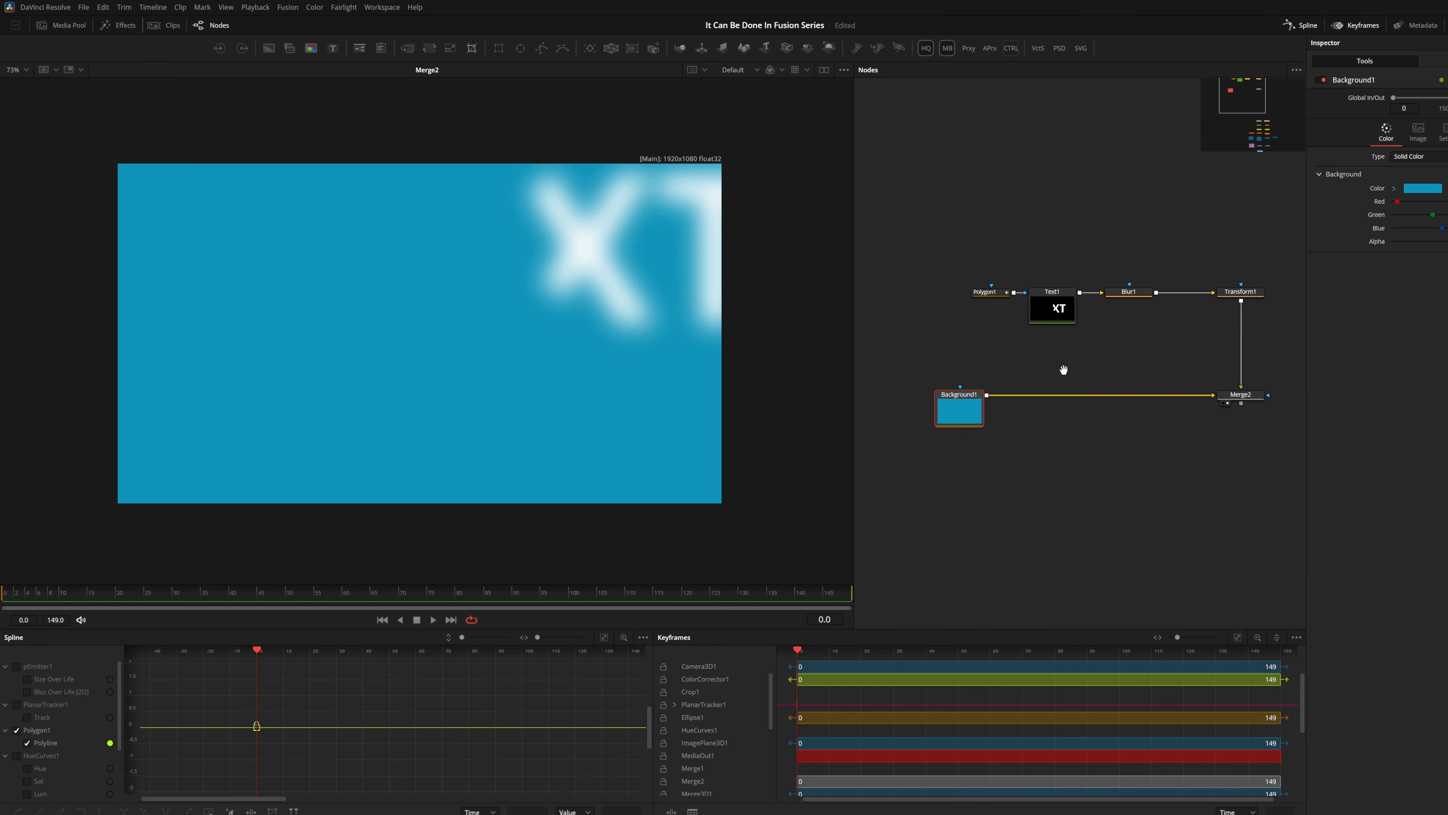
Stack Polygon1, Text1, Blur1 and Transform1 vertically above Merge2 and move Background1 to the right of the chain
drag(985, 343, 1030, 303)
ctrl+click(1057, 348)
ctrl+click(1129, 342)
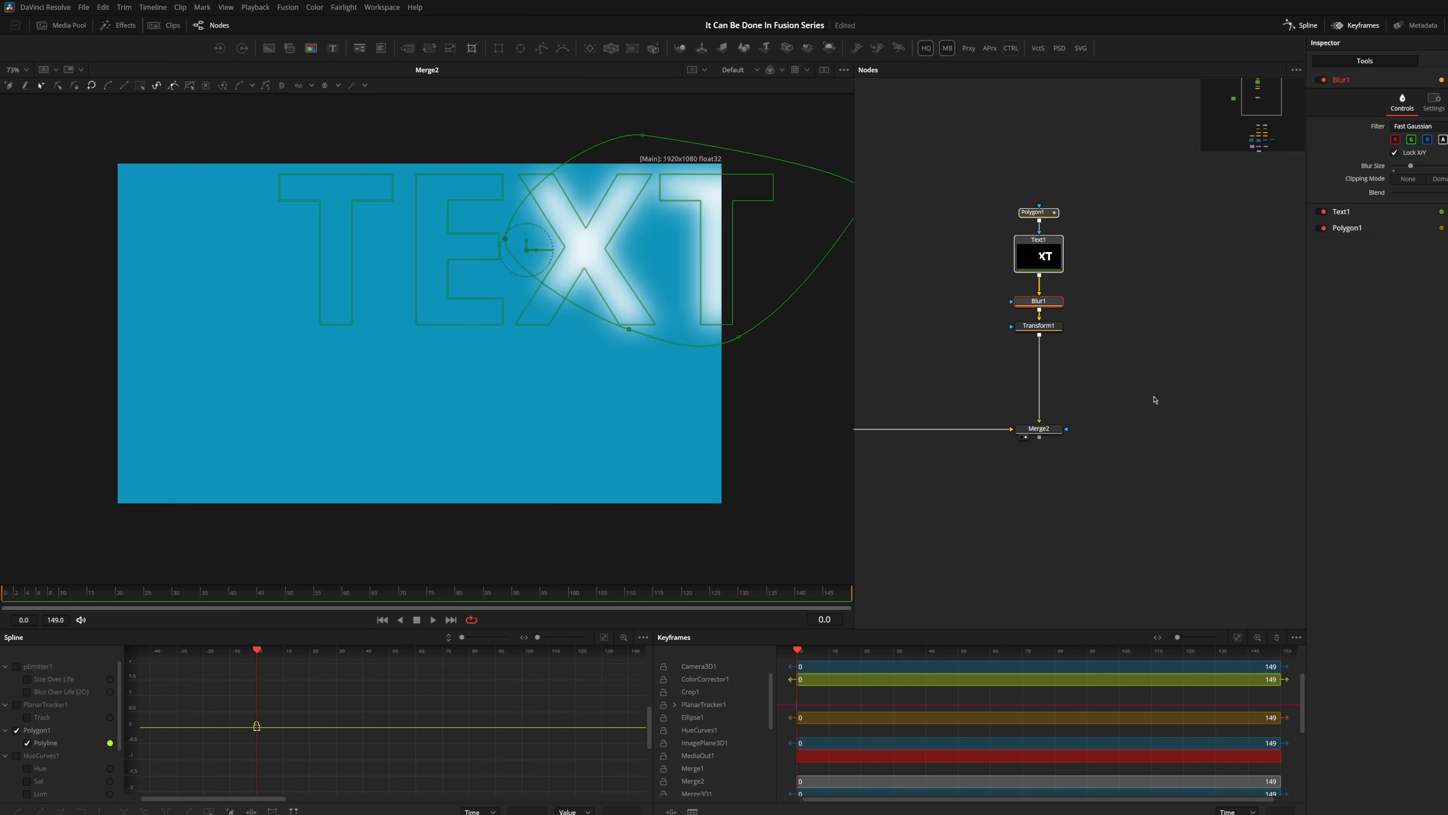
drag(1044, 398, 1152, 381)
scroll(1157, 375, down, 2)
drag(971, 410, 1279, 314)
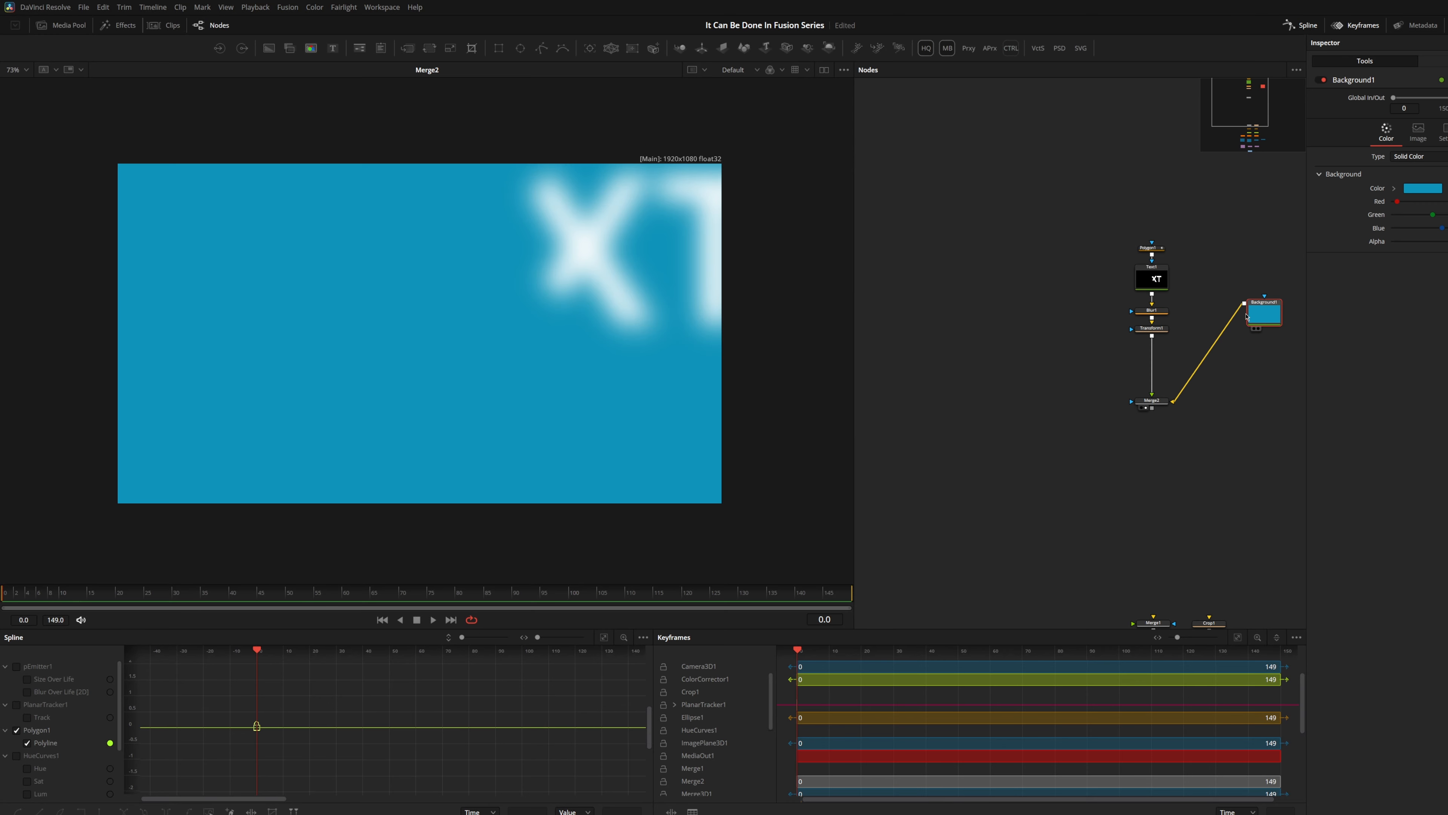
Add a pipe router between Background1 and Merge2 to form a right angle, and move Background1 higher above it
drag(1227, 428, 1119, 415)
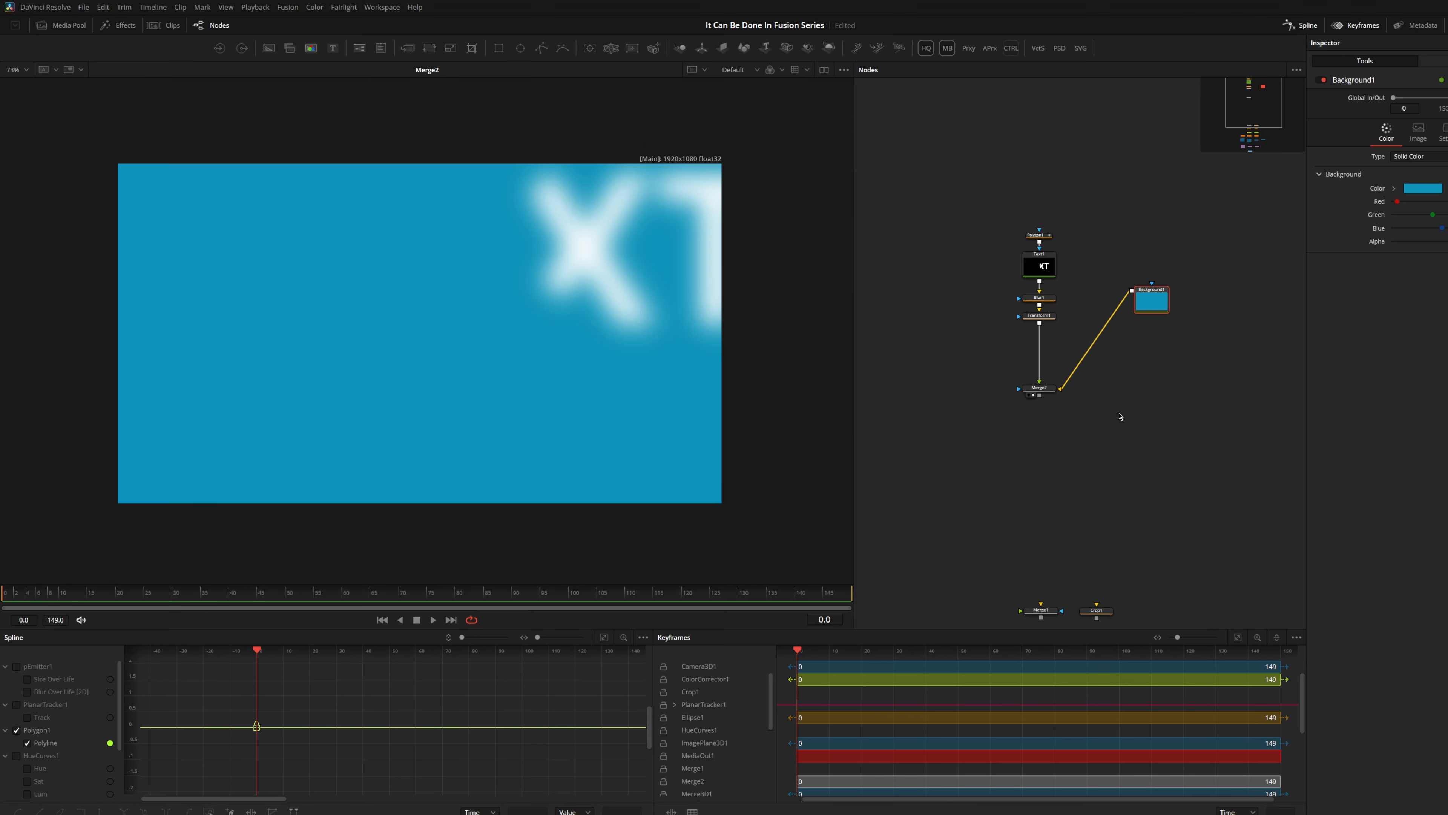
alt+click(1100, 344)
drag(1100, 343, 1156, 394)
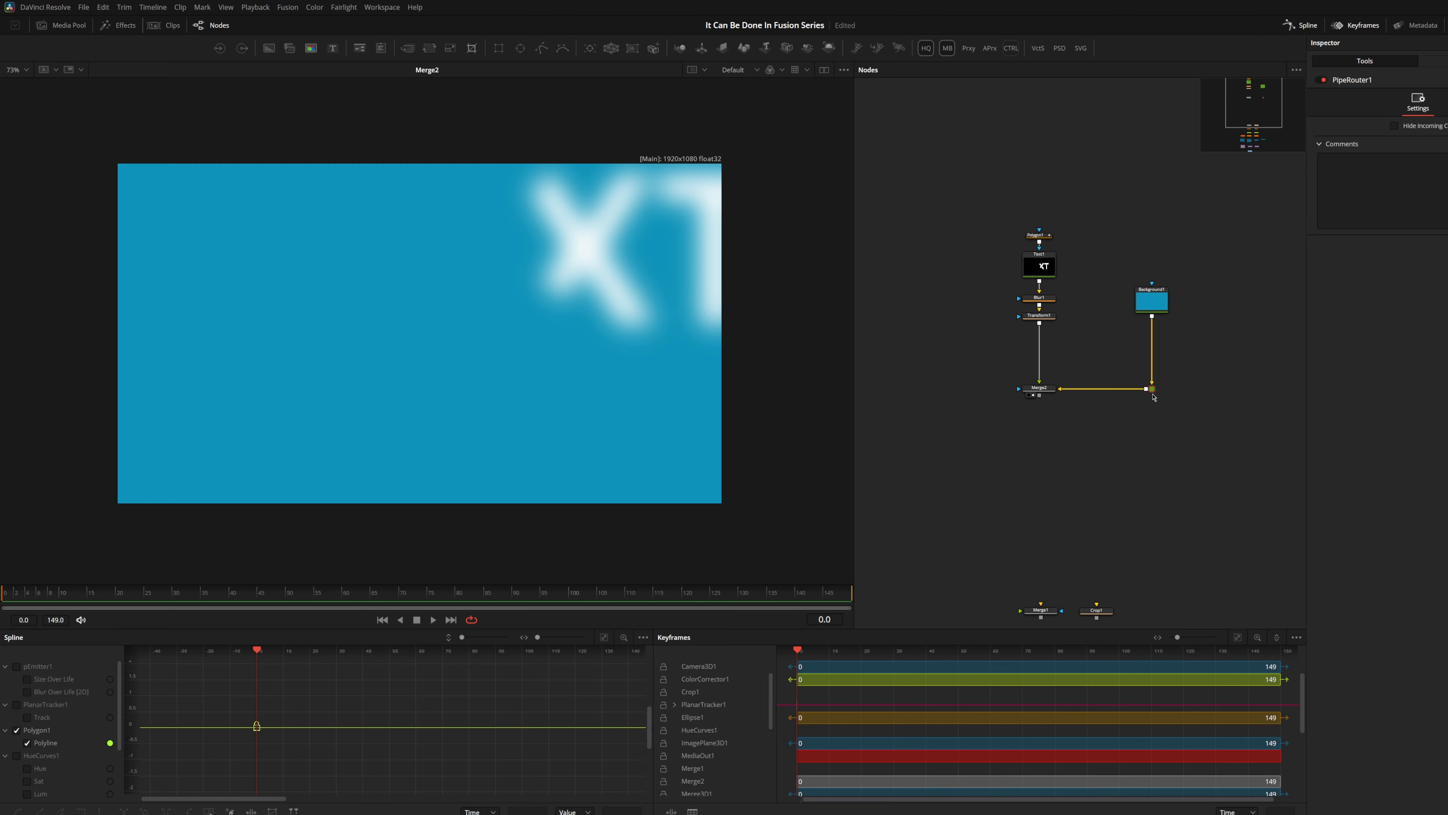
drag(1165, 302, 1173, 223)
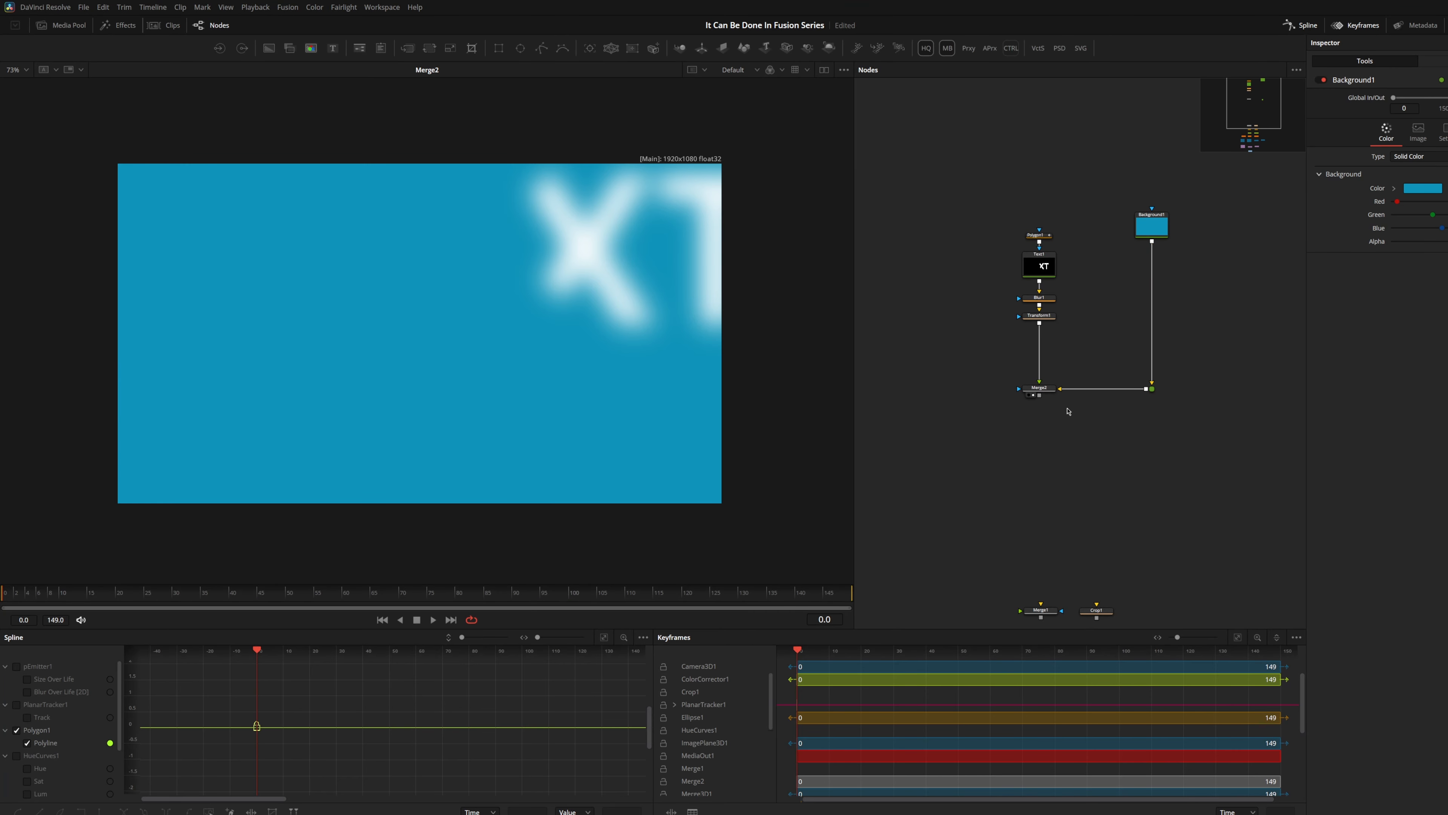
Paste groups of pipe routers repeatedly into the empty area below Merge2, and delete them all
key(ctrl+v)
key(ctrl+v)
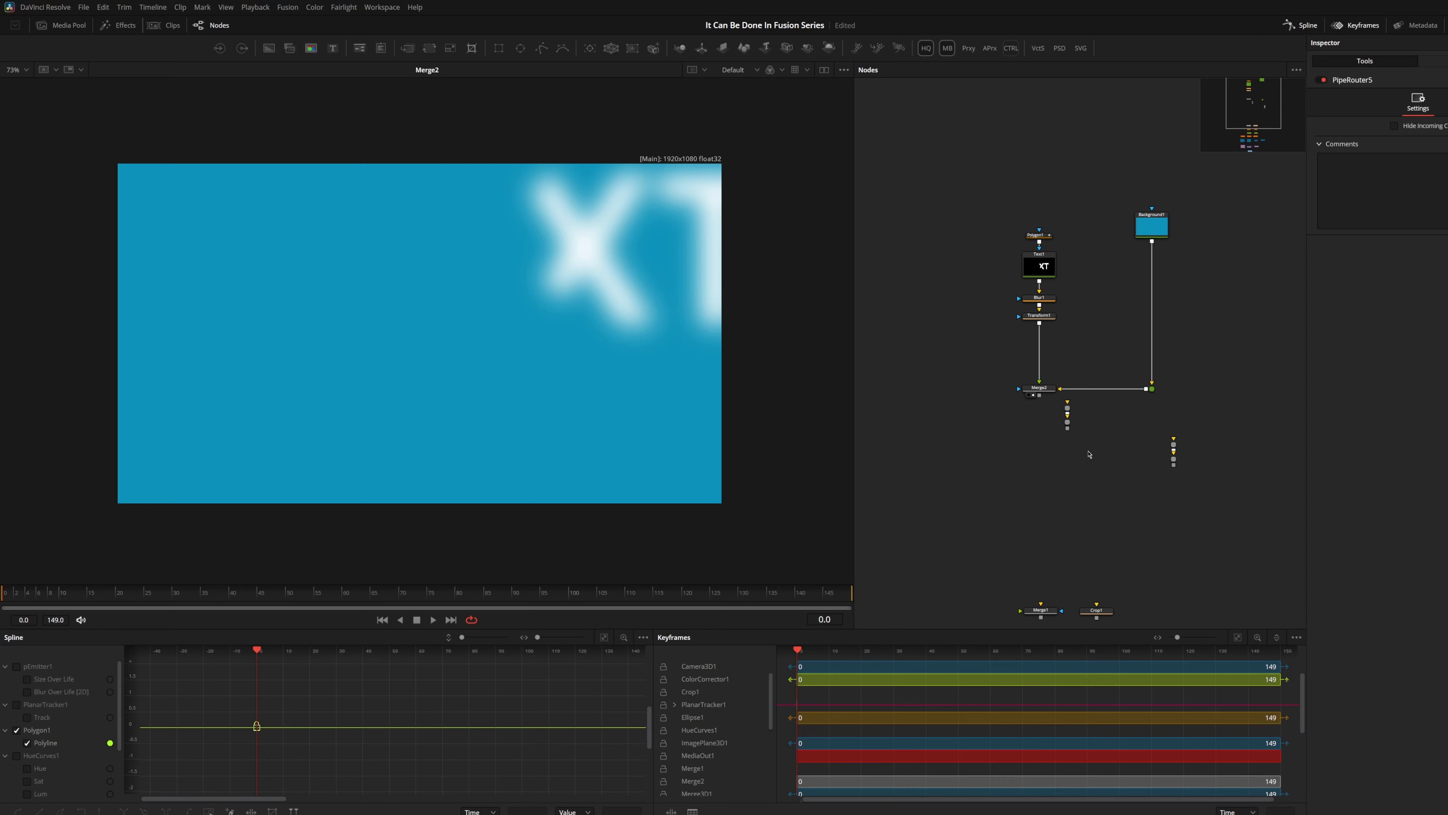
key(ctrl+v)
key(ctrl+v)
key(ctrl+v)
key(ctrl+v)
drag(1261, 555, 1049, 424)
key(Delete)
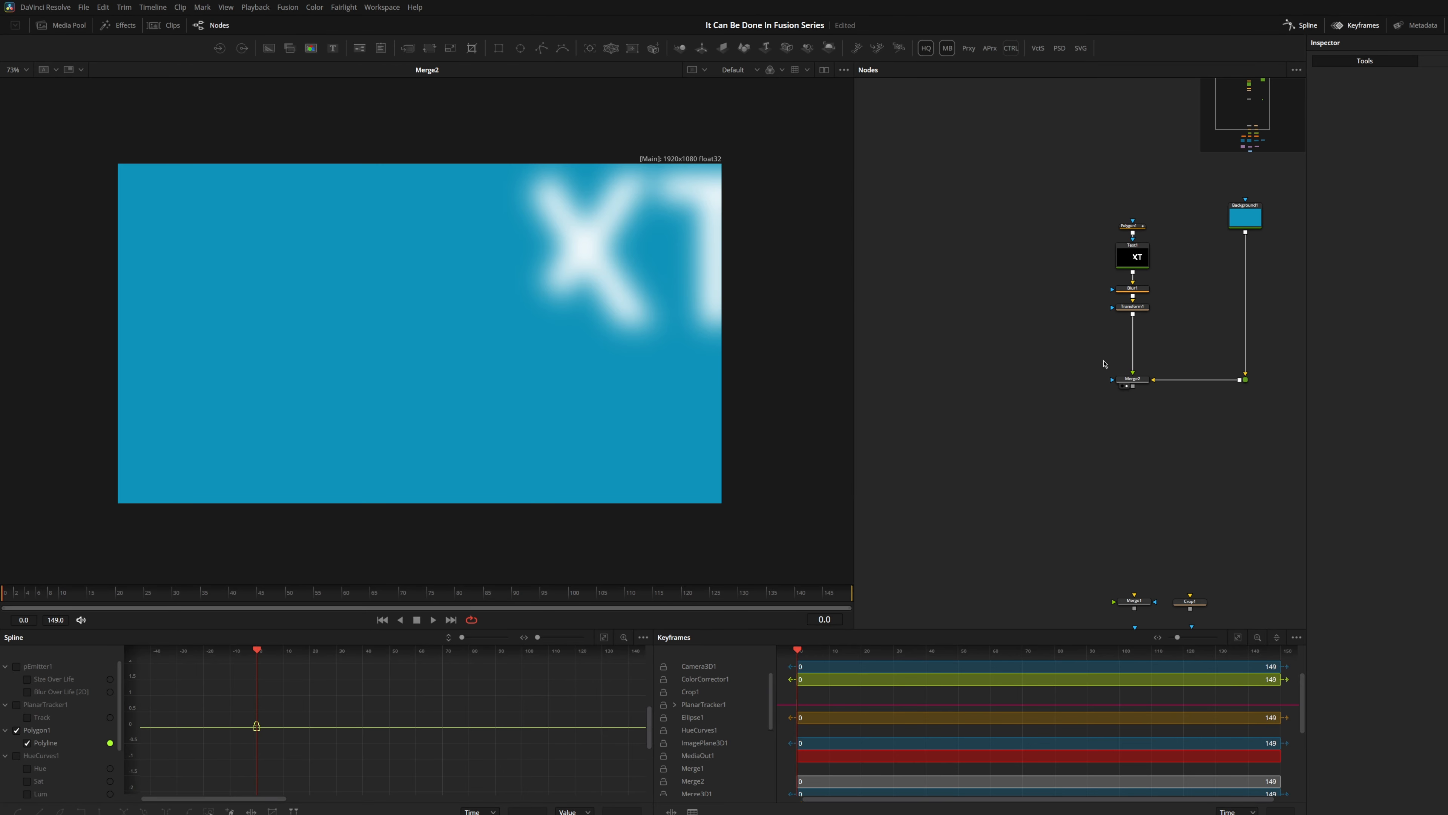
Delete Blur1, Transform1 and Polygon1, leaving Text1 connected directly to Merge2
drag(1057, 191, 1051, 308)
scroll(986, 395, up, 5)
key(Delete)
click(1055, 180)
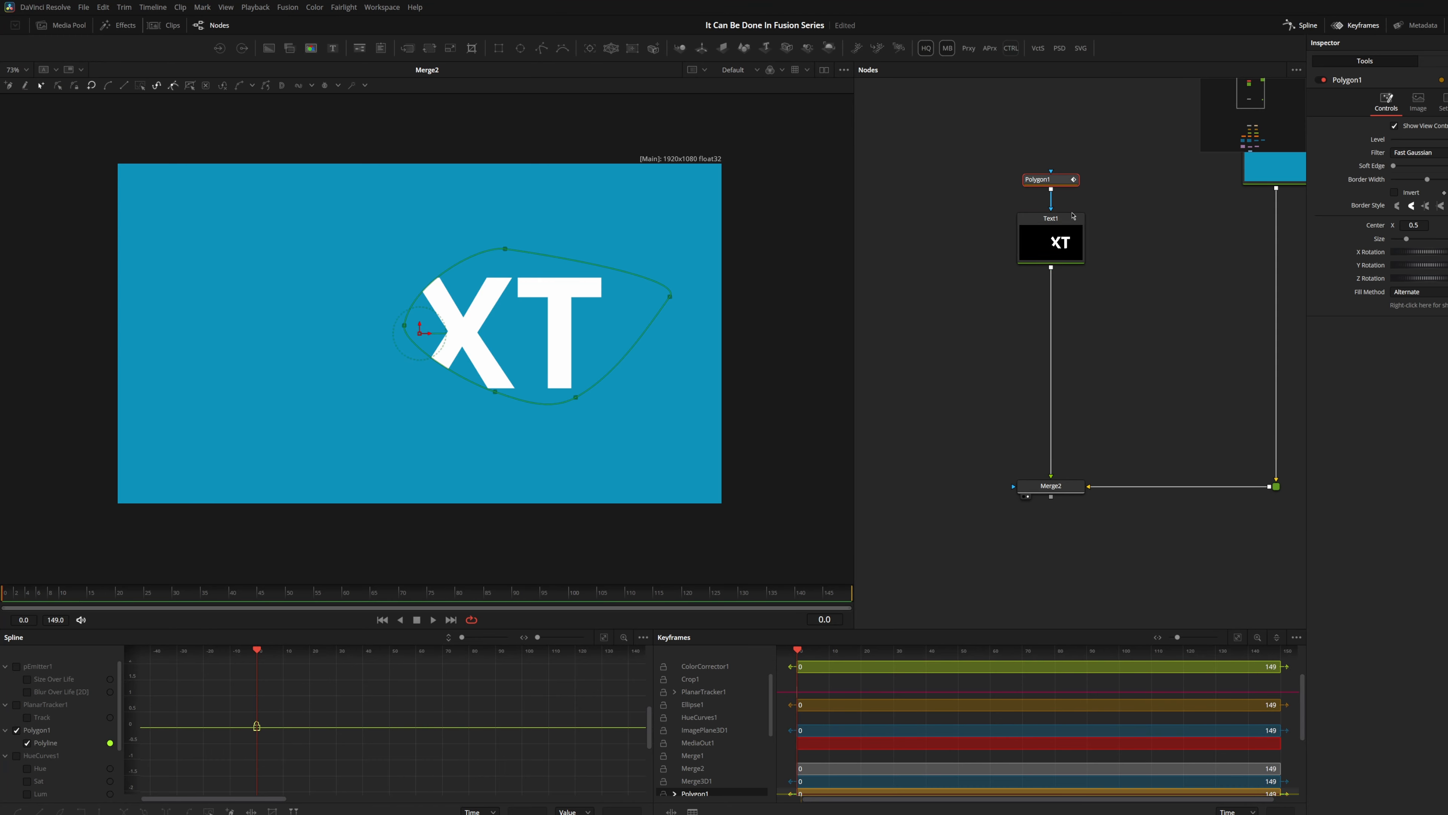
key(Delete)
scroll(1083, 274, down, 2)
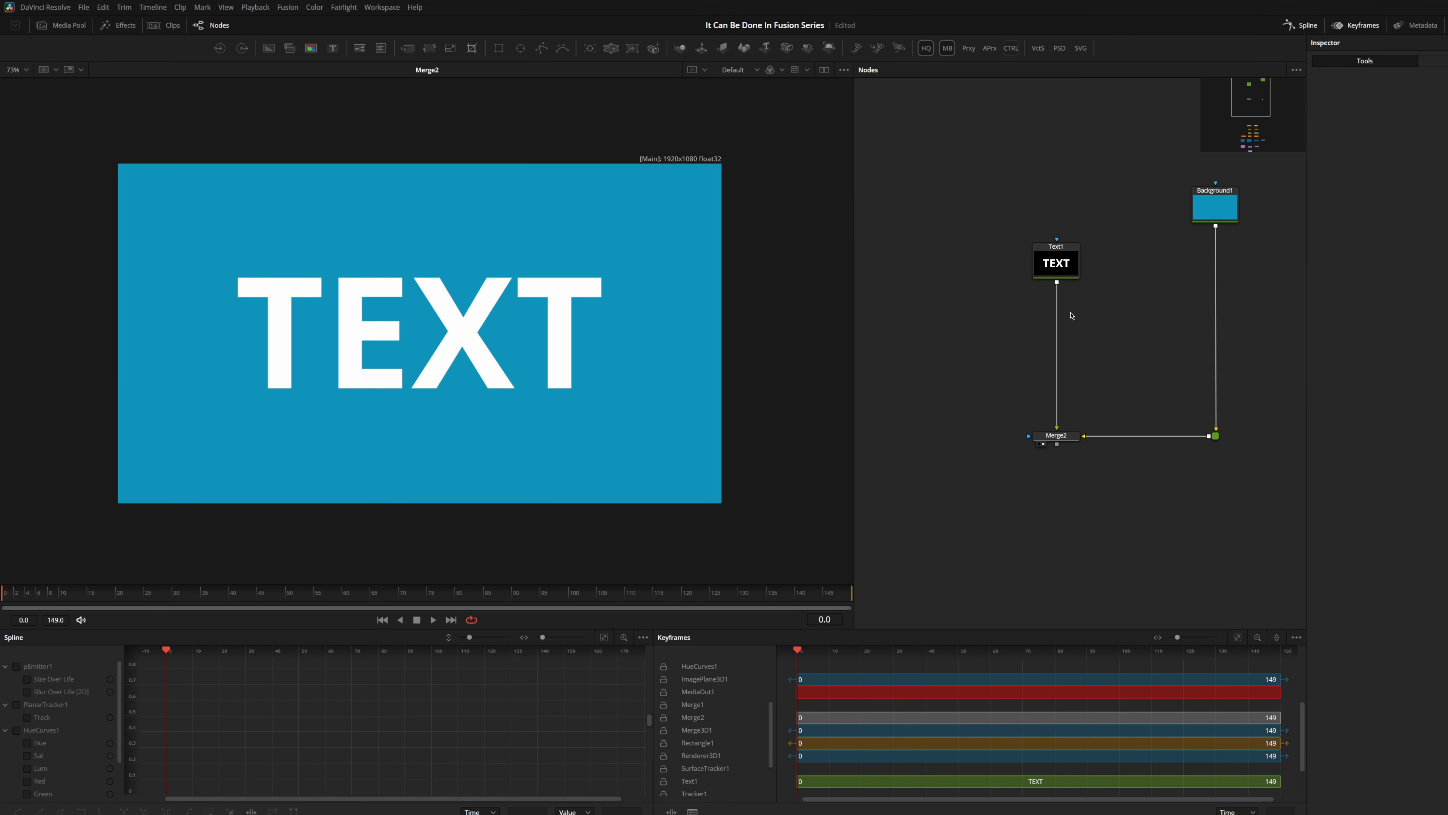
Move Text1 to the upper left of Merge2 and add a second Background node between Text1 and Background1
scroll(1112, 281, down, 3)
drag(1115, 254, 1052, 235)
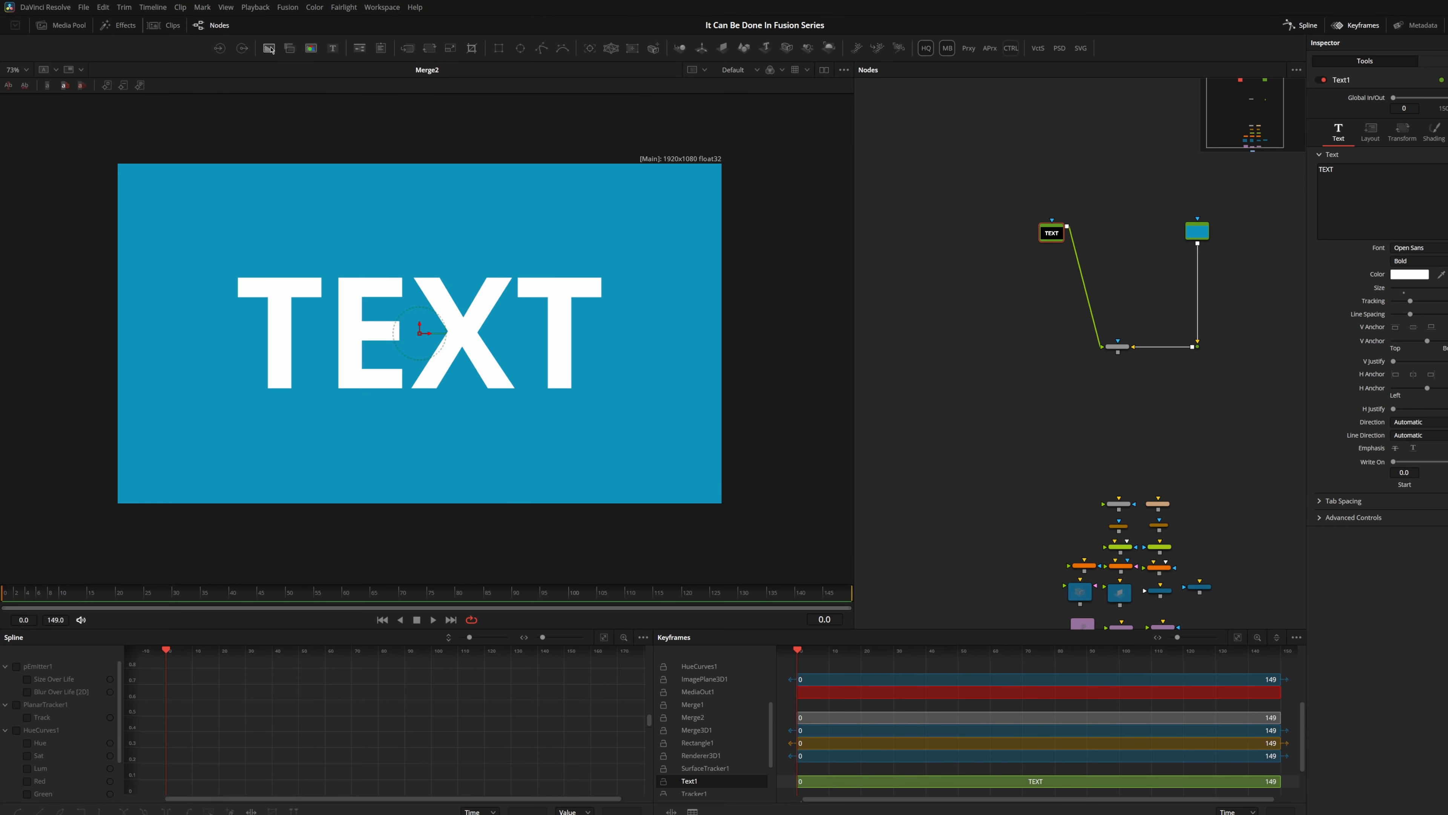
drag(269, 48, 1118, 230)
scroll(1000, 220, up, 2)
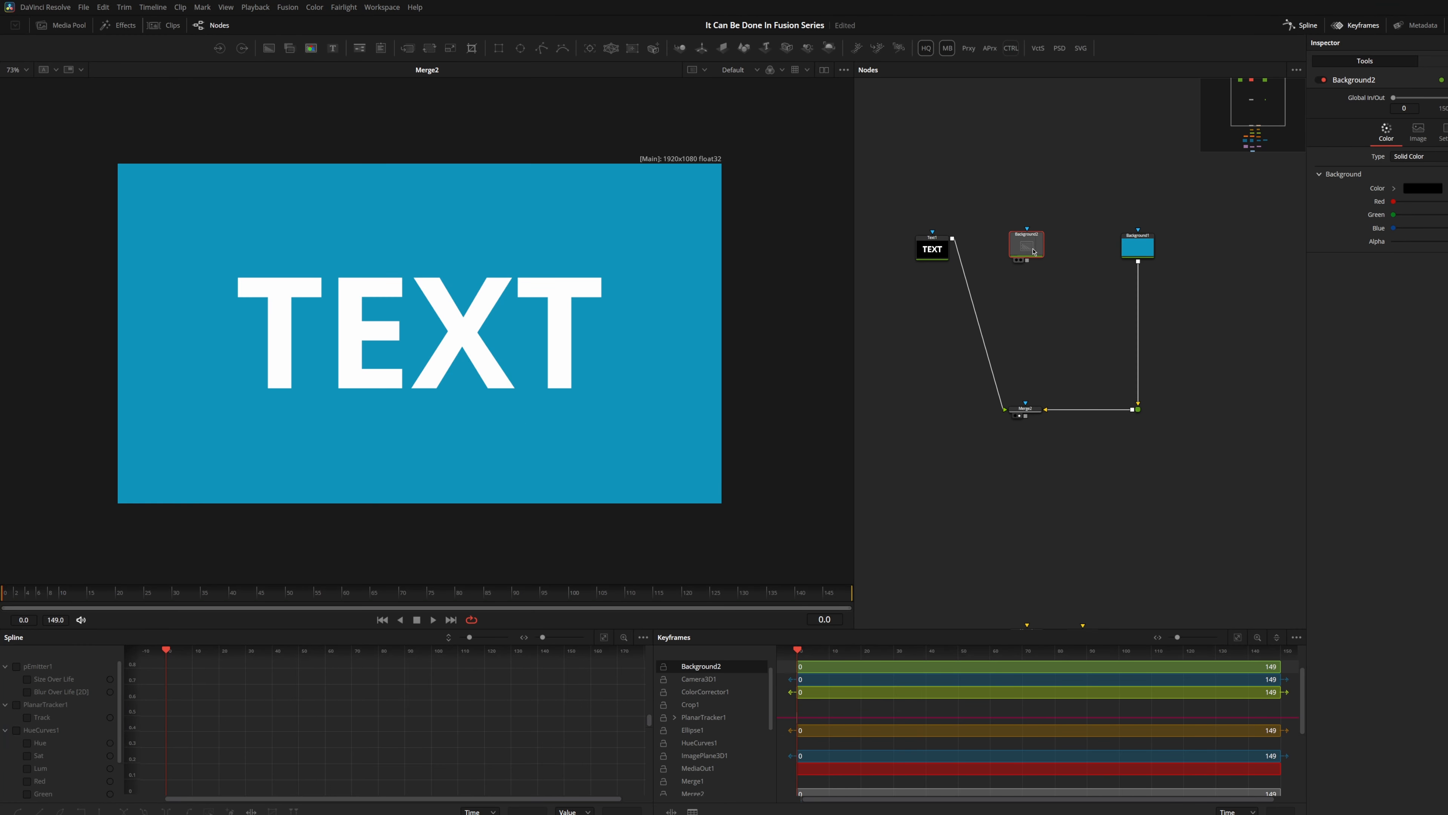
View Background2, set its color to red and mask it with an Ellipse node placed above it
key(1)
drag(1394, 203, 1447, 210)
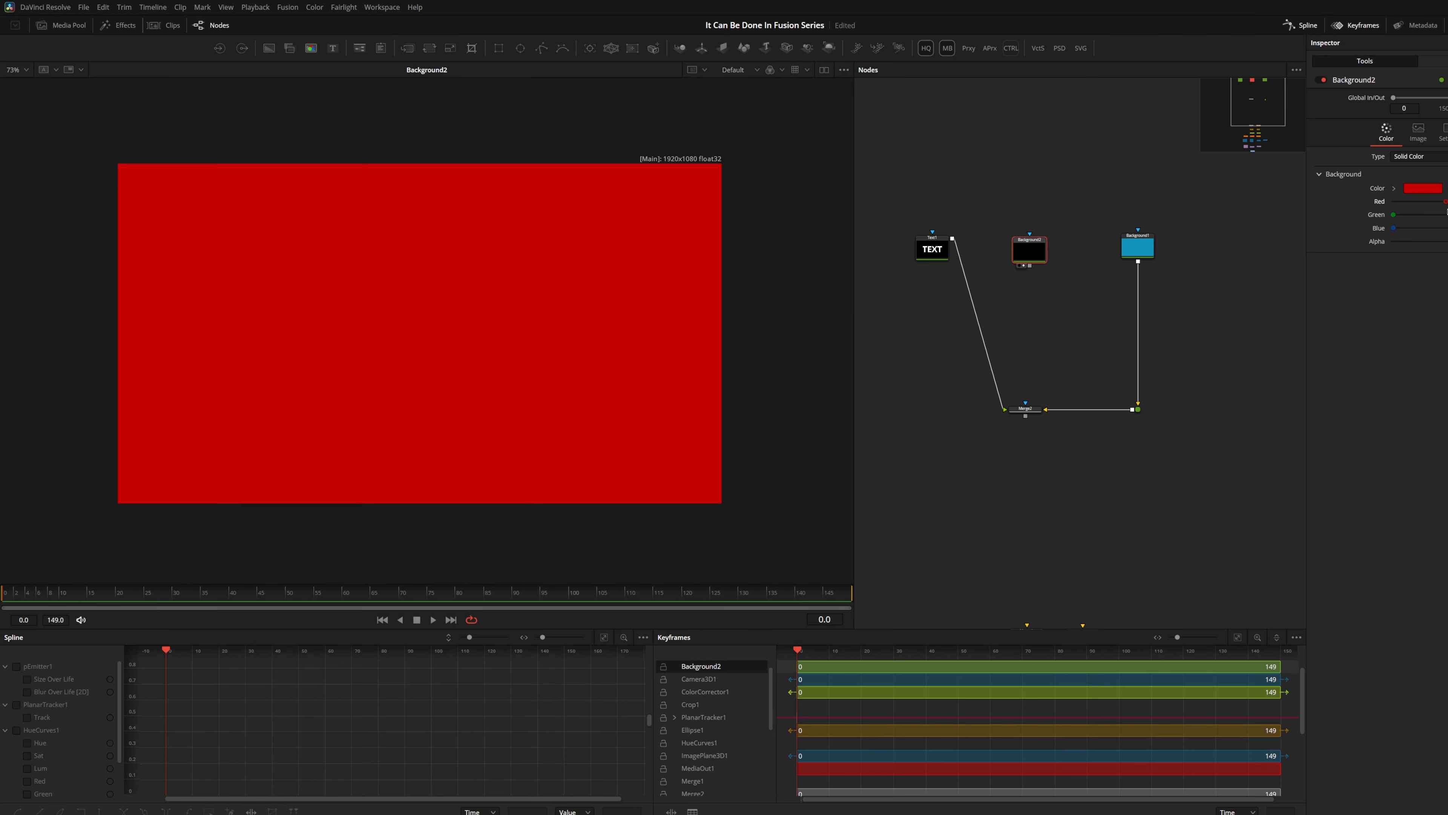
click(519, 49)
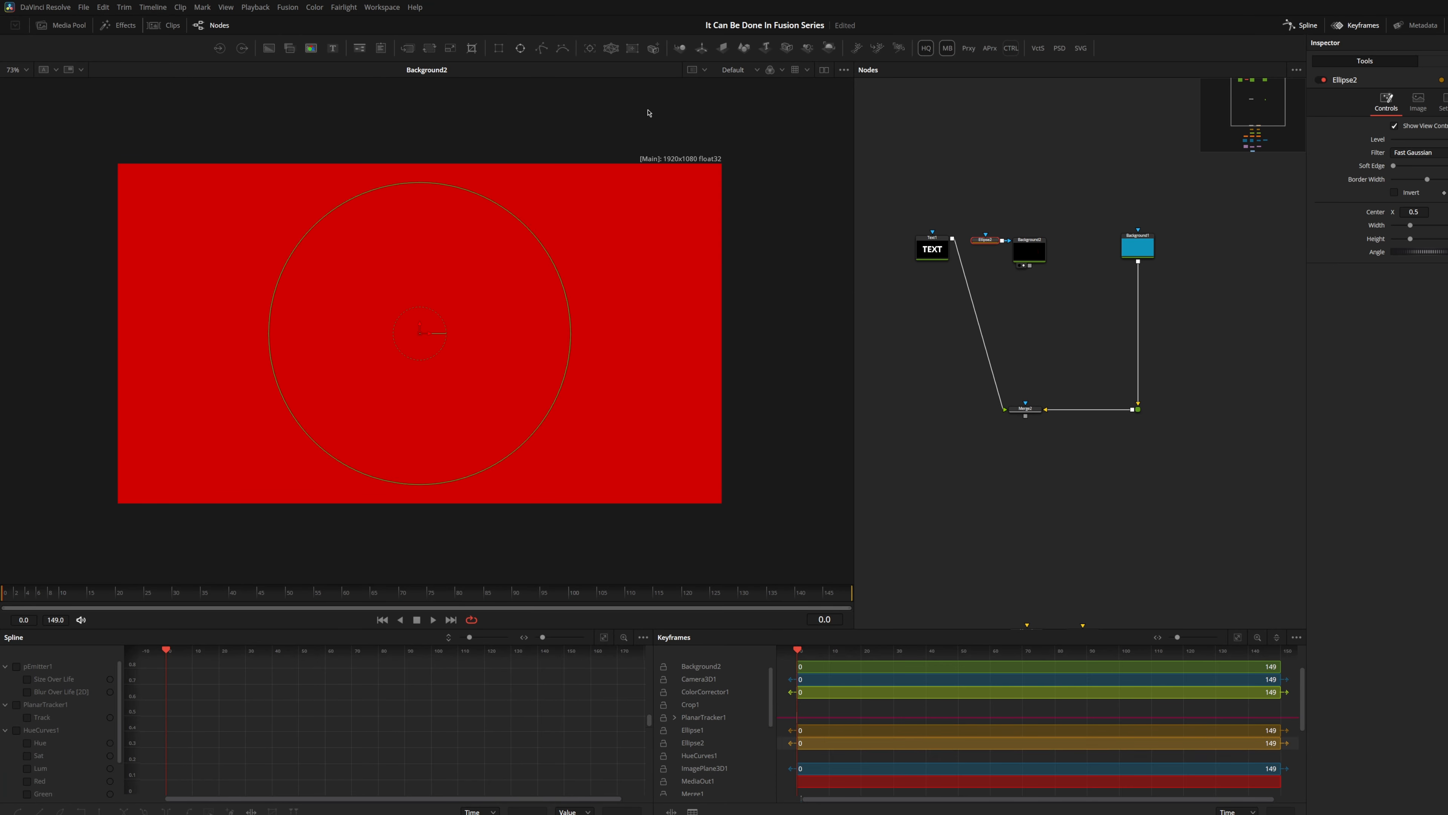
drag(1001, 241, 1045, 221)
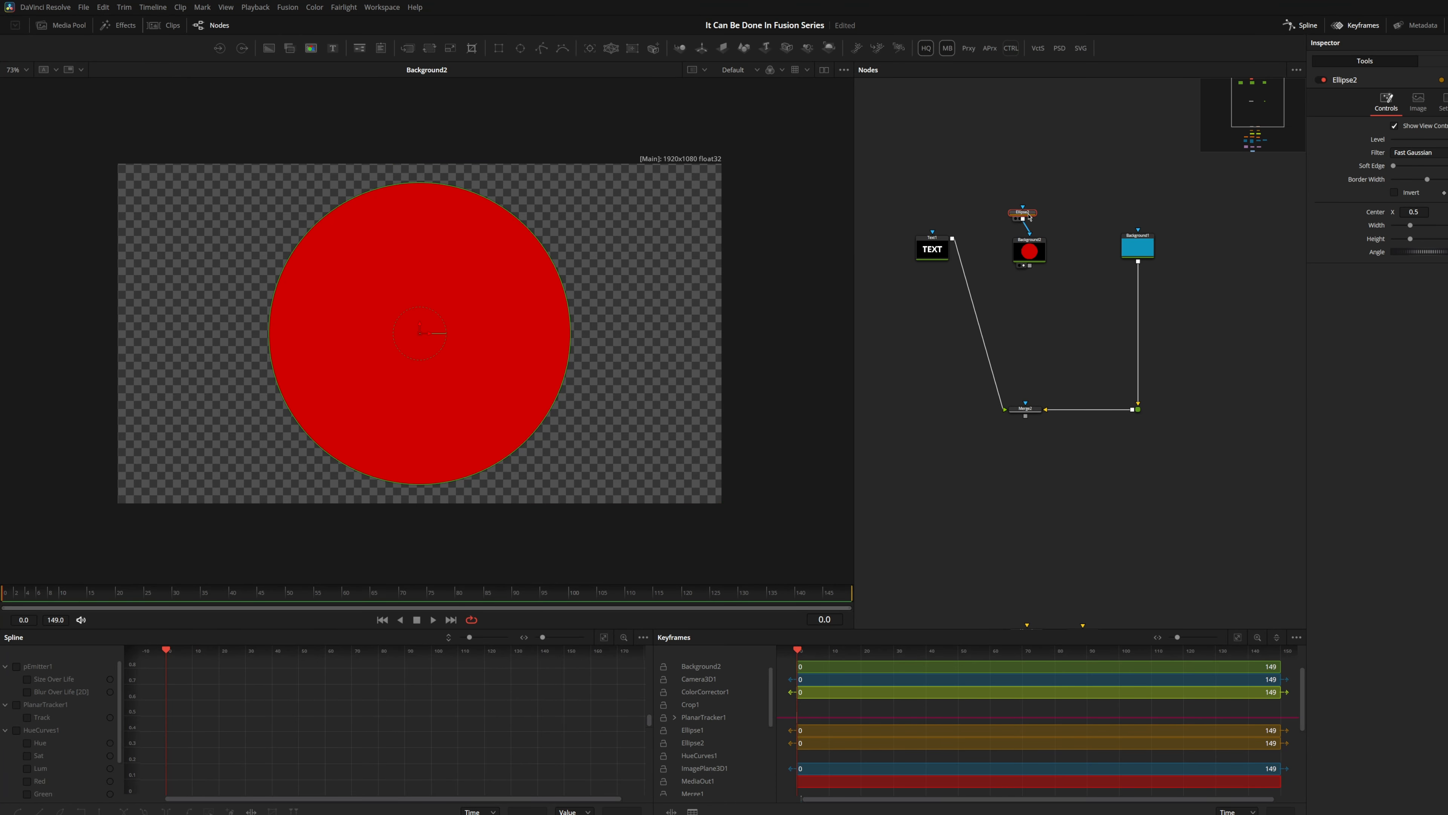
Shrink the ellipse mask slightly and load Merge2 into the viewer
scroll(1037, 247, up, 3)
mouse_move(544, 417)
mouse_down()
mouse_move(523, 404)
mouse_move(540, 413)
mouse_up()
scroll(1006, 305, down, 3)
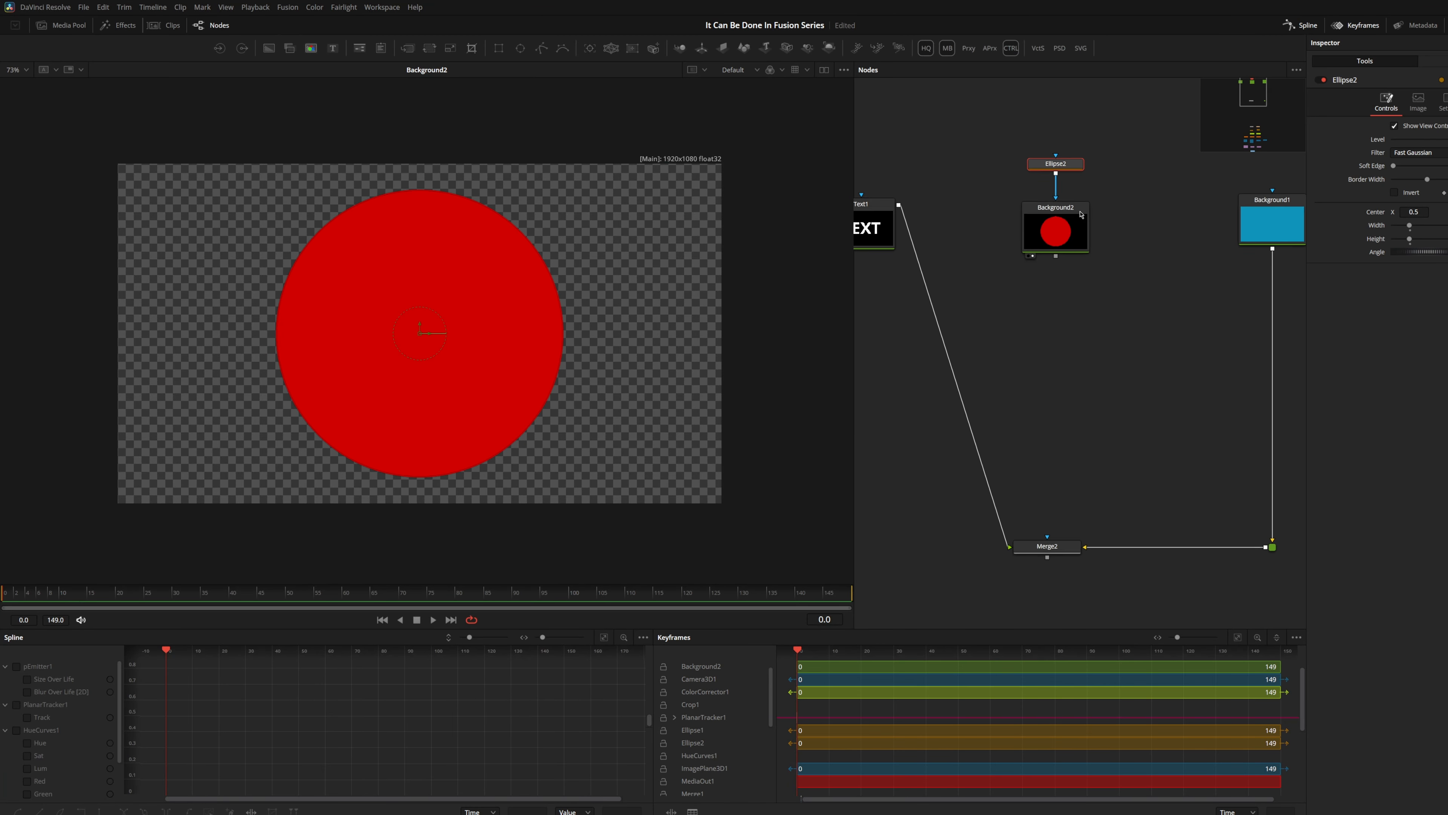
drag(1062, 440, 623, 317)
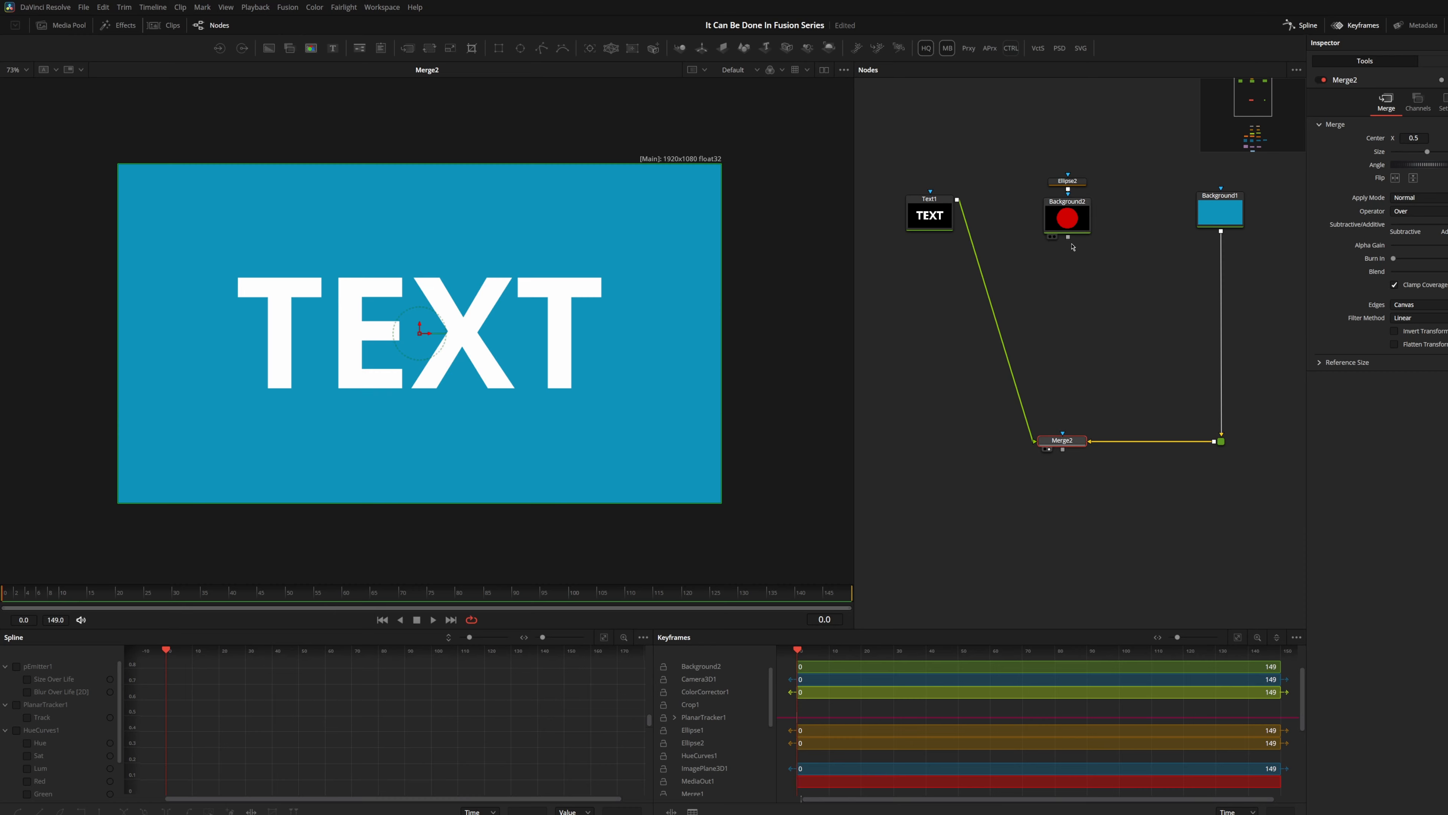
Merge Background2 with Text1 ahead of Merge2 and swap the new merge's inputs so the text sits over the red circle
drag(1068, 237, 954, 313)
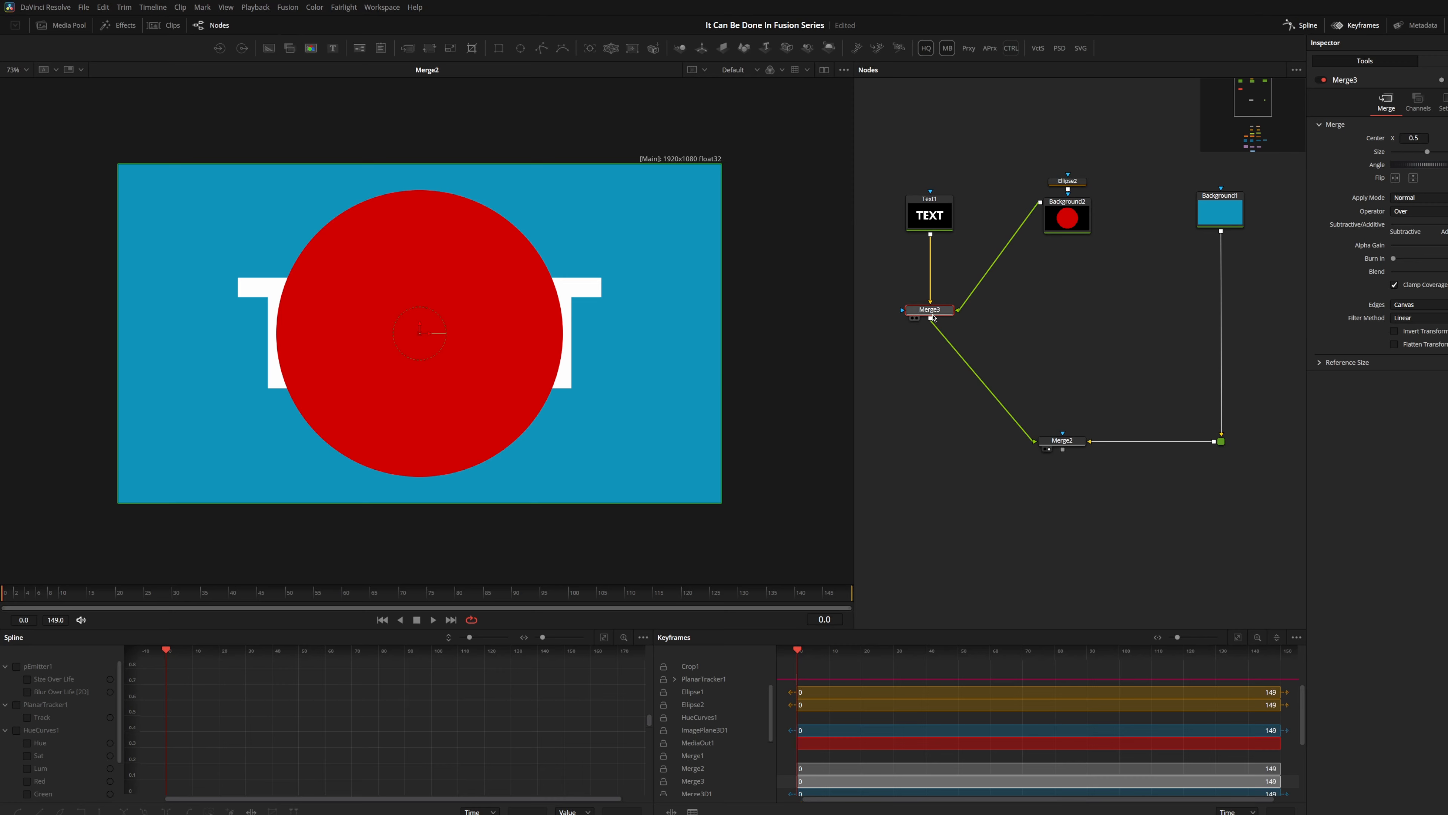
key(ctrl+t)
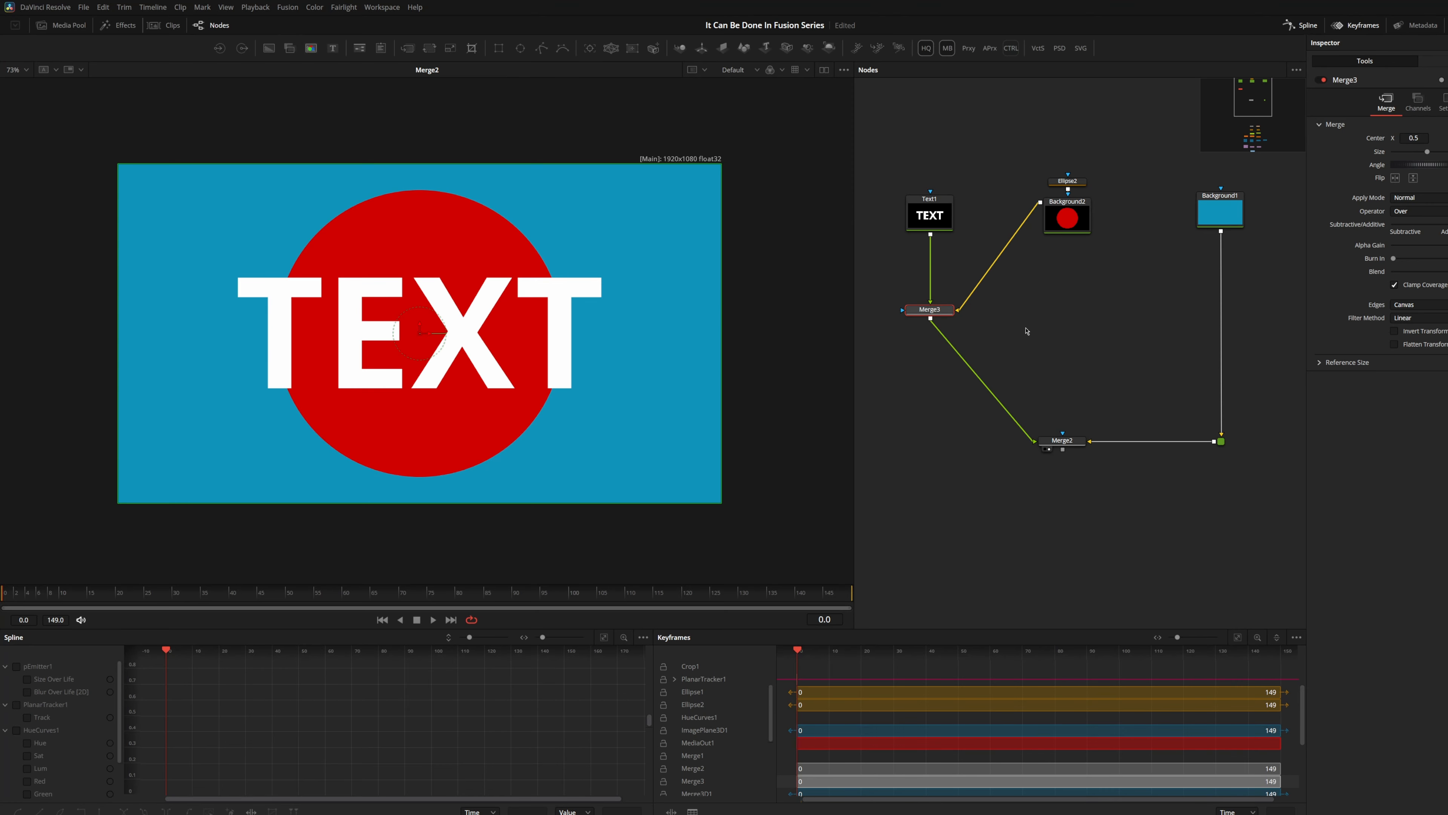
Detach Merge3 together with Background2 and Ellipse2 from the text branch and reconnect Text1 directly to Merge2
drag(1061, 351, 918, 295)
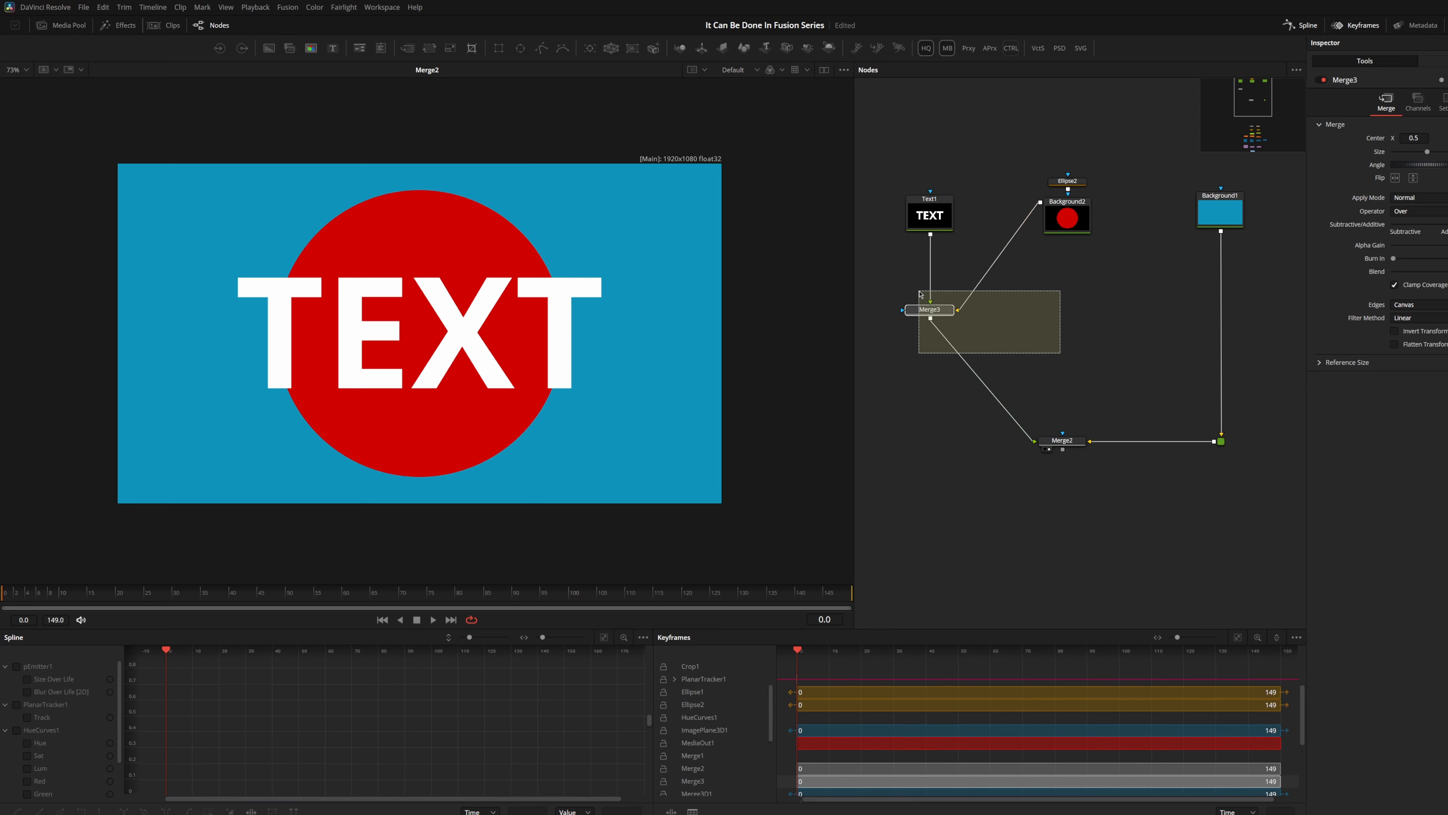
drag(1103, 168, 1019, 287)
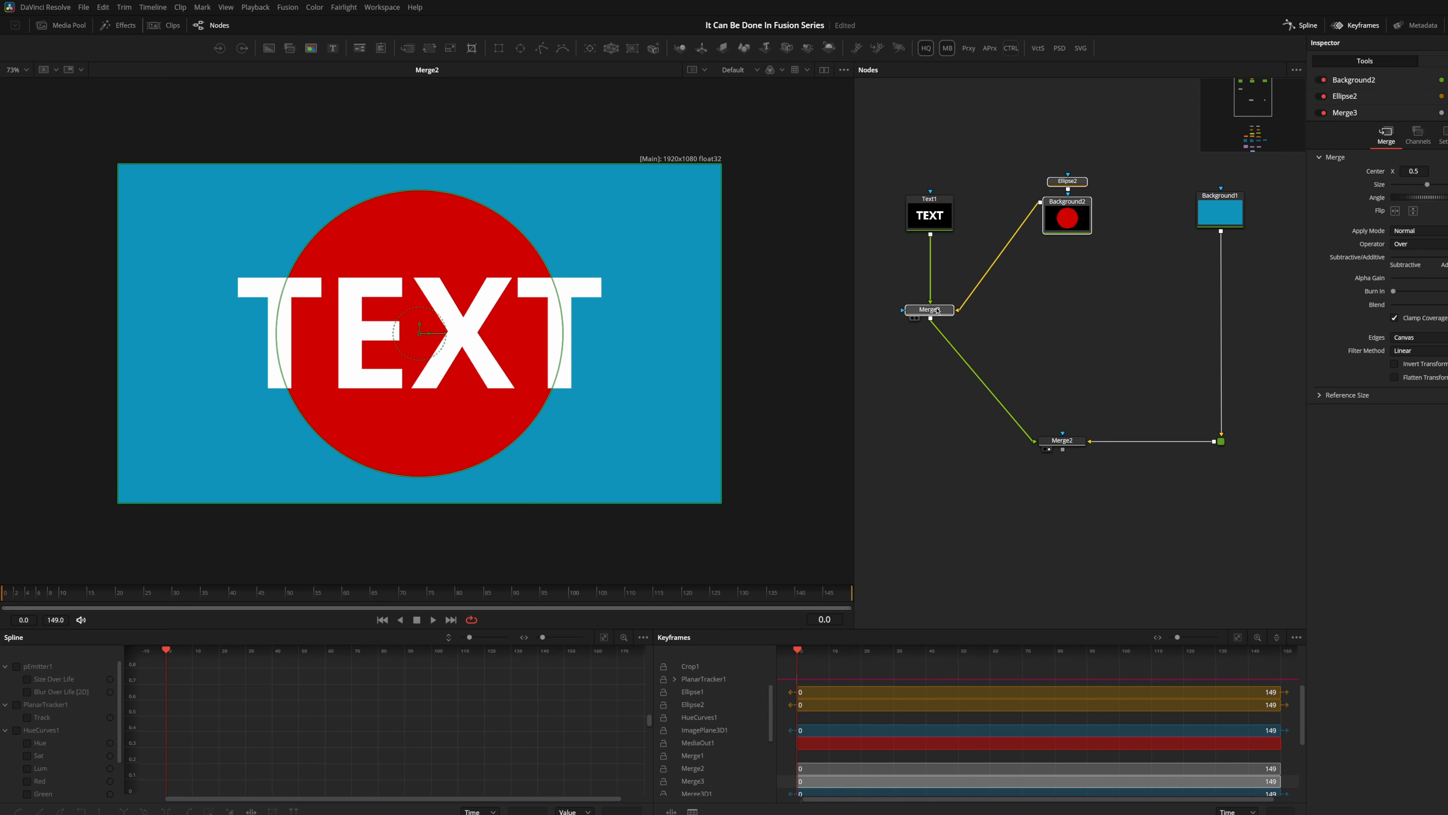
drag(937, 311, 1011, 308)
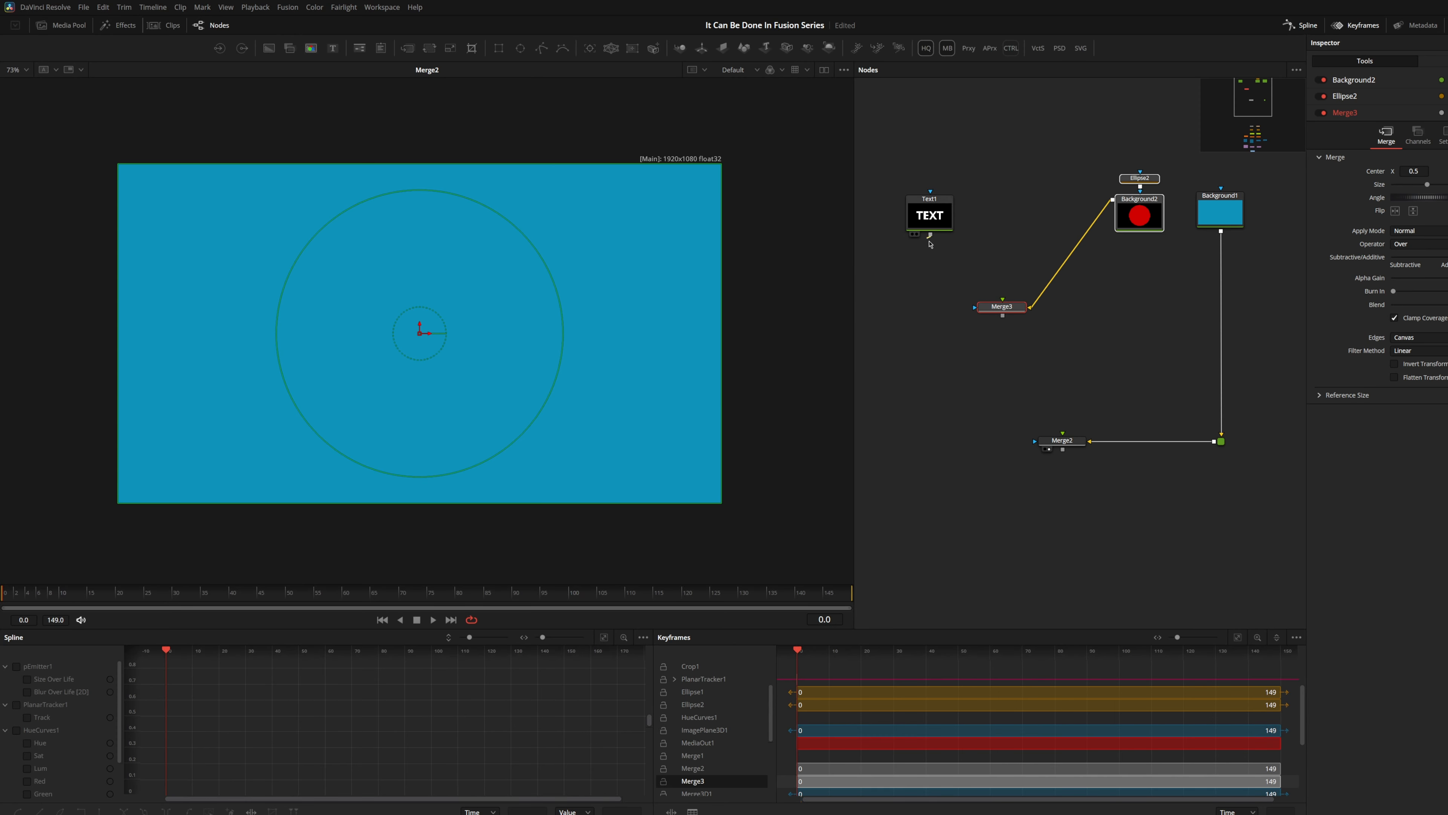
drag(930, 234, 1057, 441)
Insert Merge3 between Background1 and the router, and place Background2 with its Ellipse2 mask beside it
drag(1002, 307, 1220, 351)
ctrl+click(1220, 351)
drag(1228, 293, 1270, 291)
drag(1217, 272, 1090, 278)
drag(1127, 289, 1175, 288)
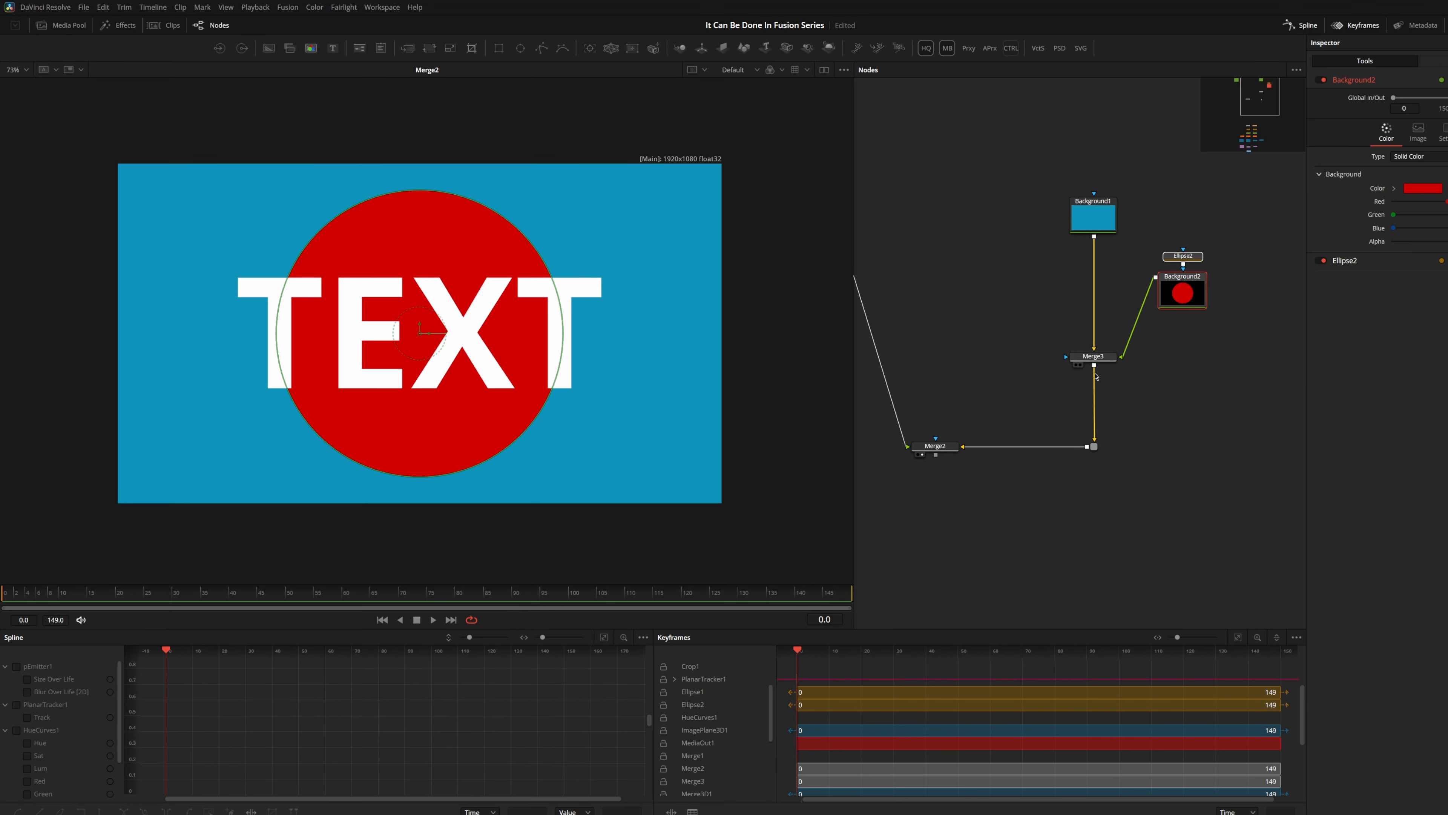
click(1198, 247)
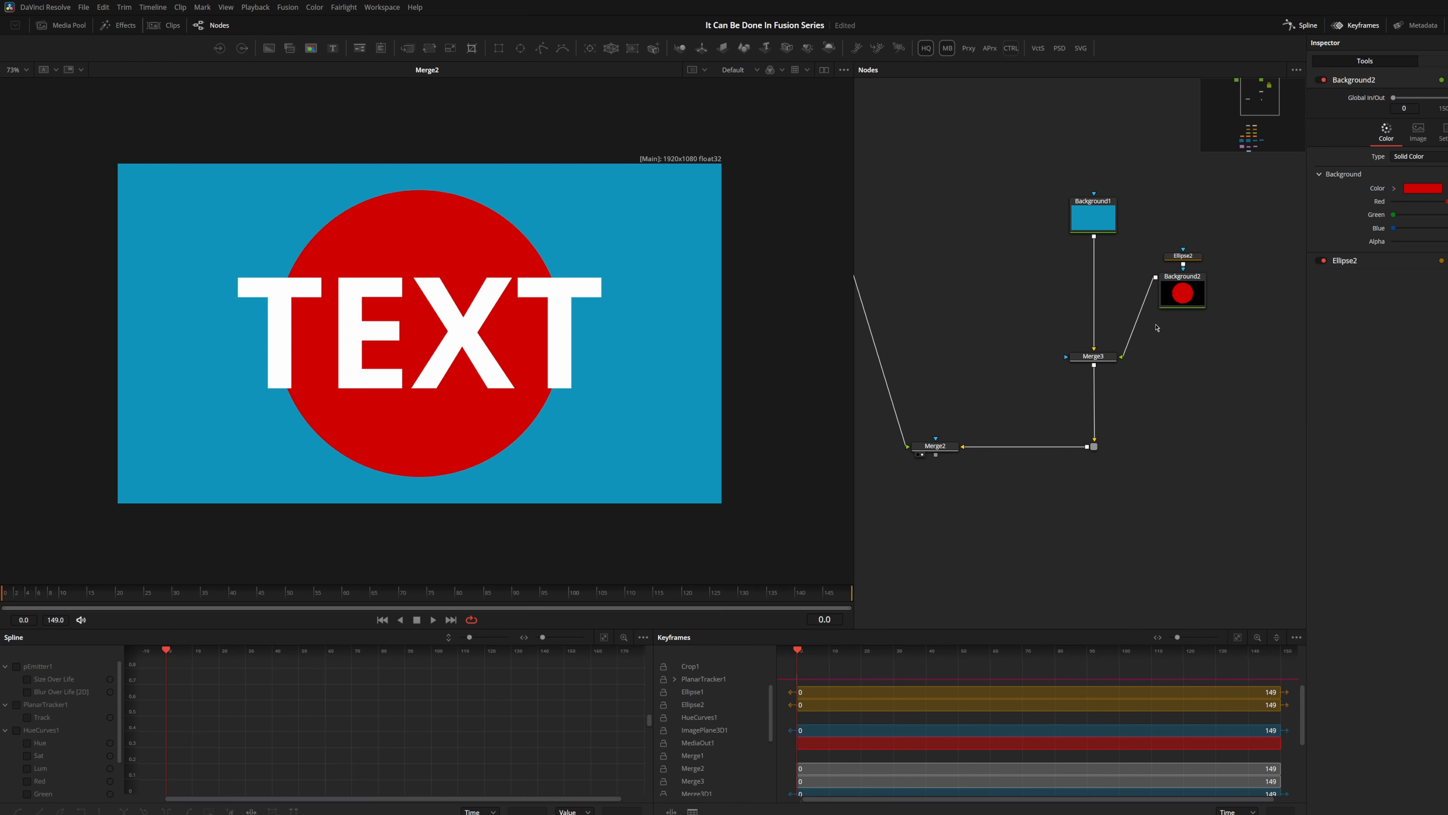
Reposition Background1 and Text1 at about the same height above their merges
drag(1095, 217, 1129, 233)
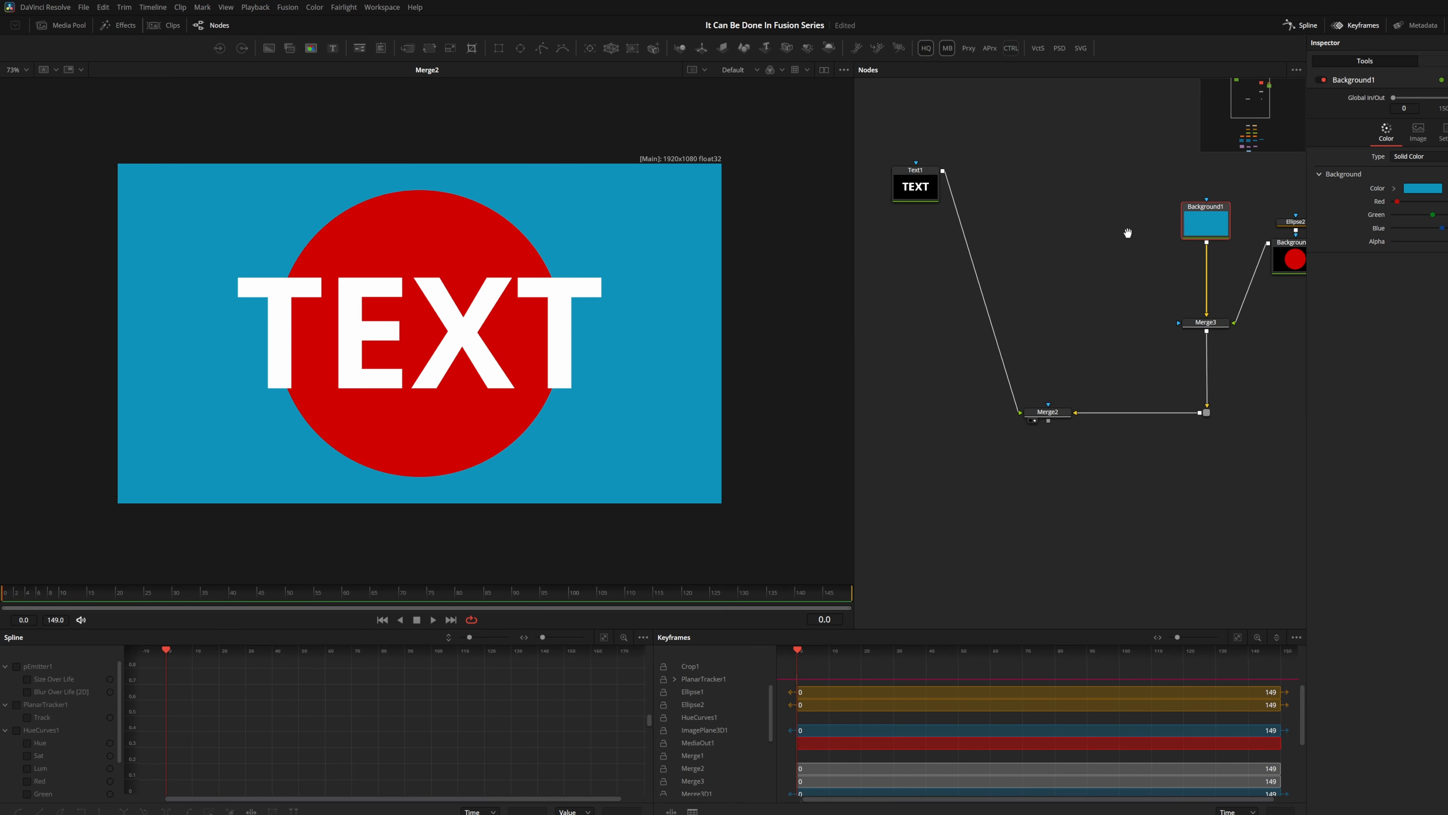
drag(926, 191, 942, 233)
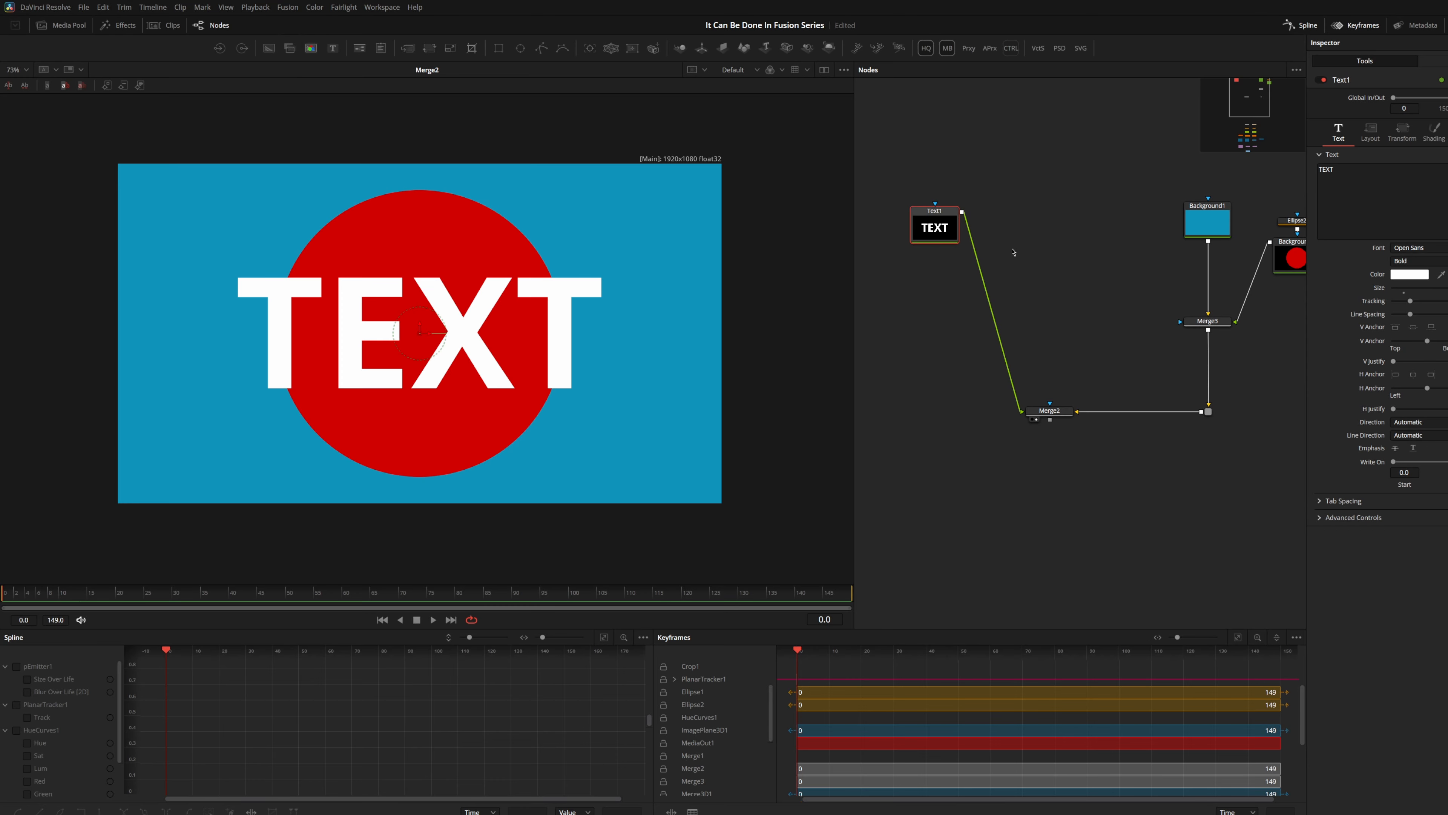
drag(1057, 230, 971, 246)
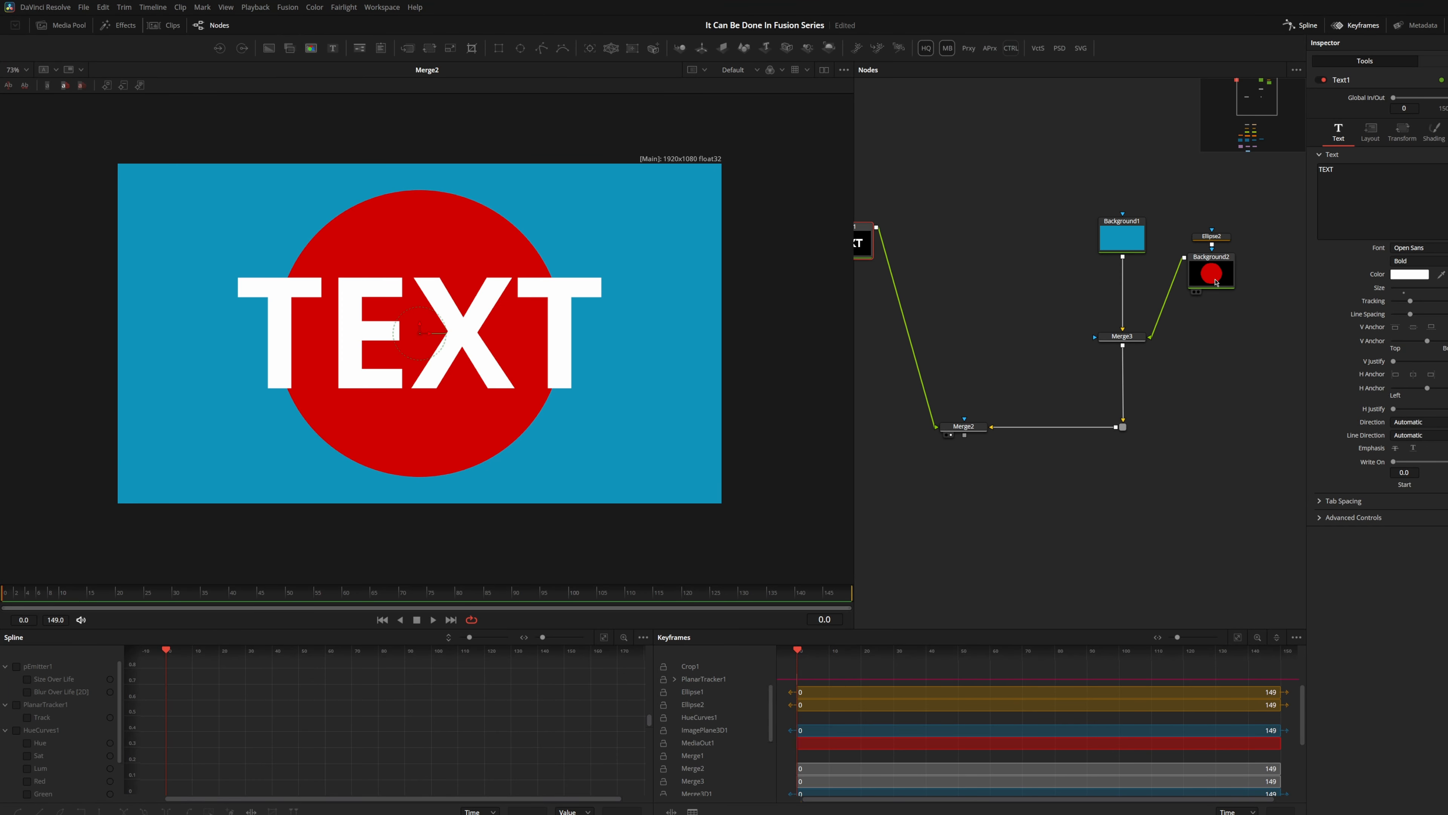
drag(1226, 209, 1209, 278)
drag(973, 257, 1133, 260)
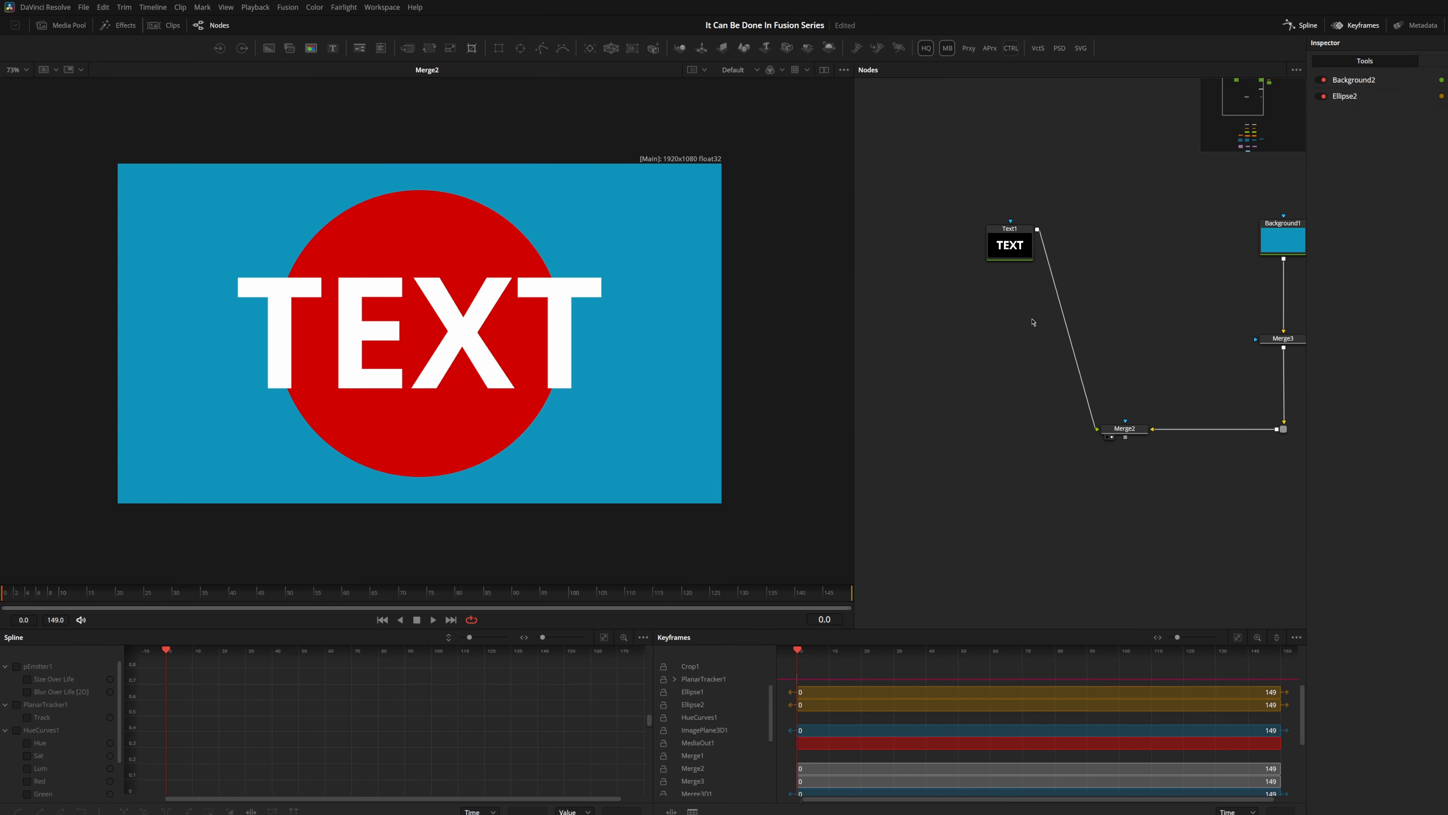
Move Text1 down and add a Transform node between it and Merge2
drag(1003, 239, 1015, 271)
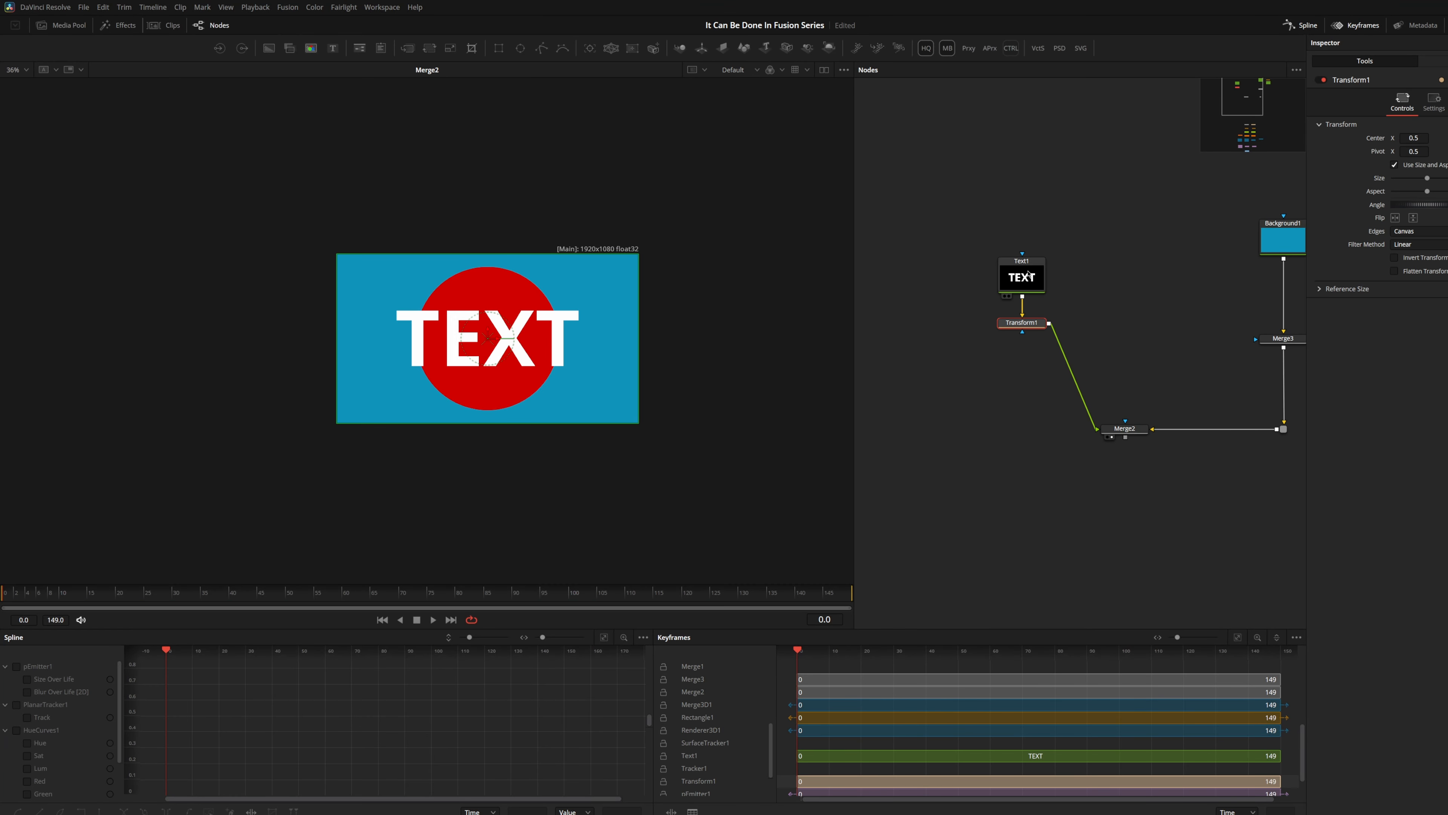
drag(1037, 326, 1037, 329)
Animate the Transform1 size with a keyframe at frame 15 and a size of 0 at frame 0
click(108, 596)
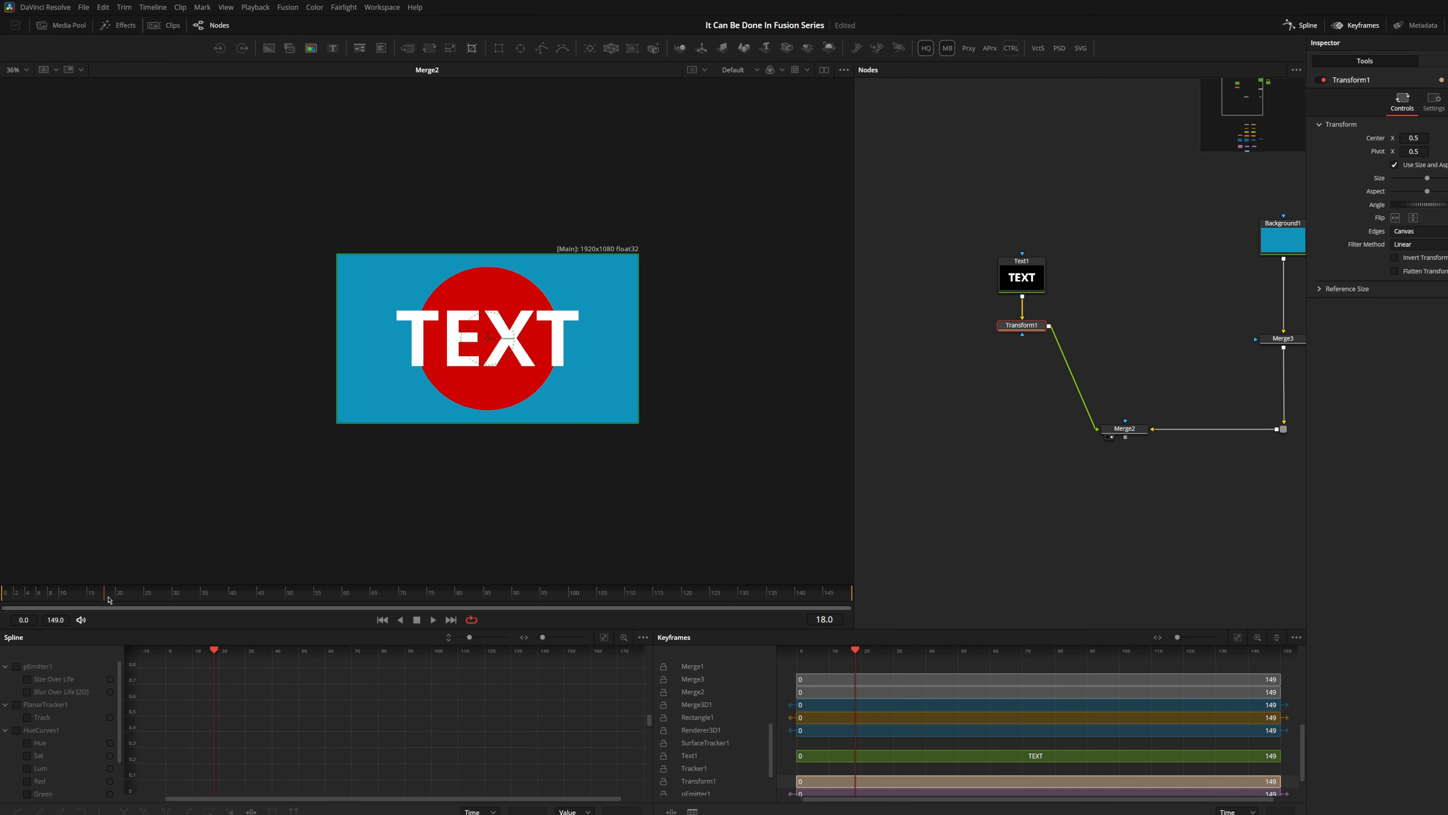
drag(109, 597, 93, 595)
click(1398, 181)
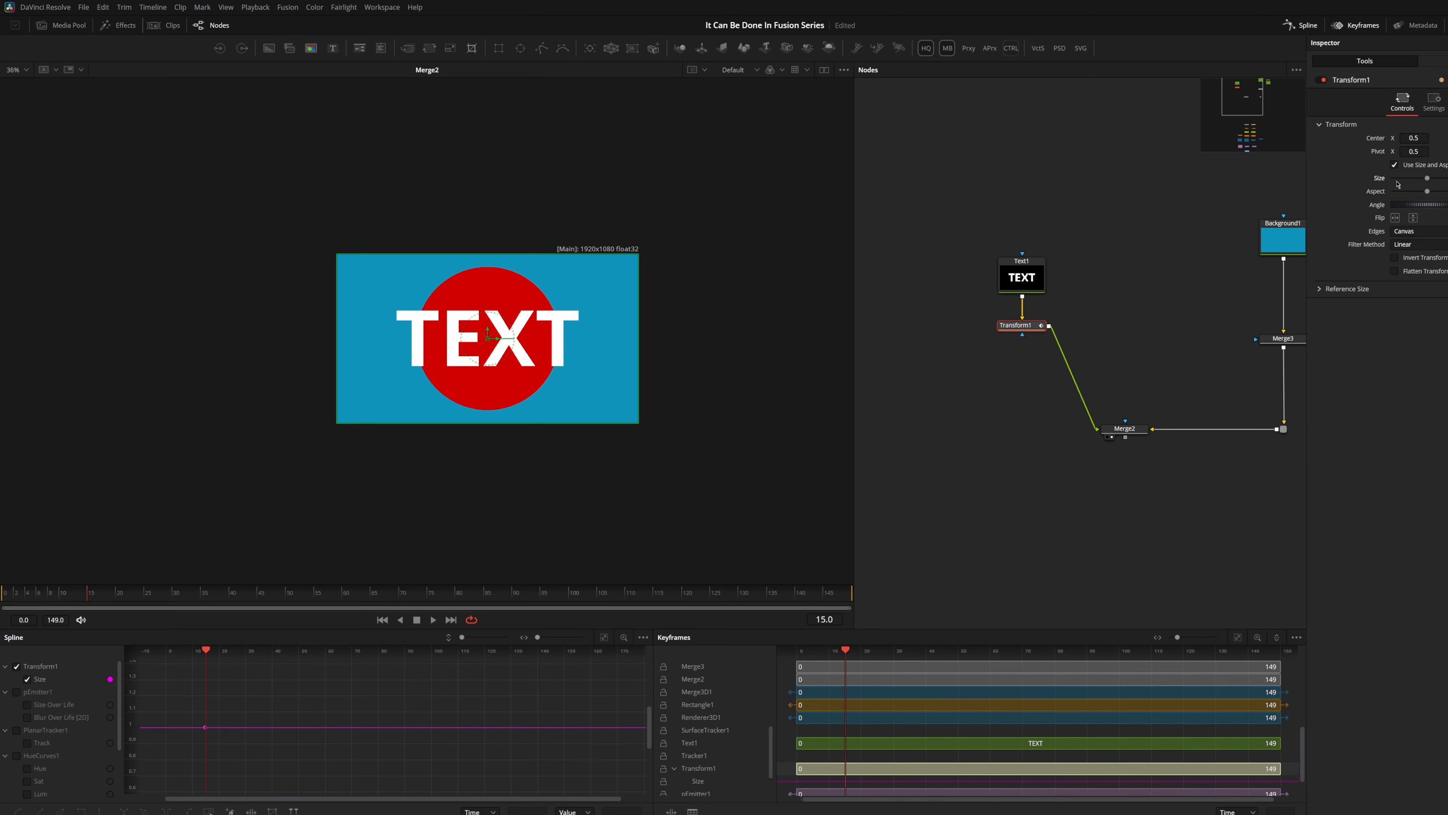
key(Home)
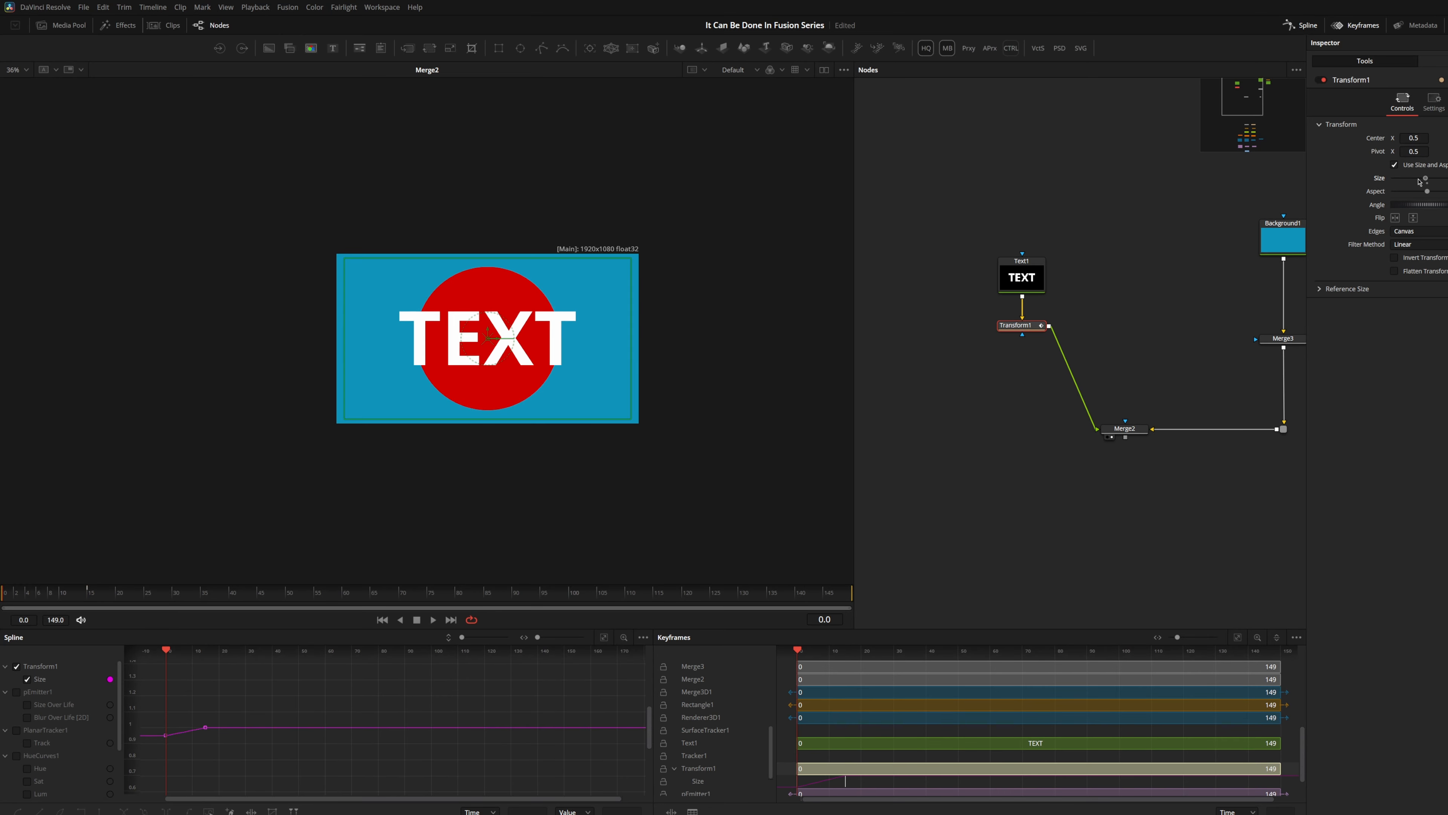
drag(1426, 178, 1372, 179)
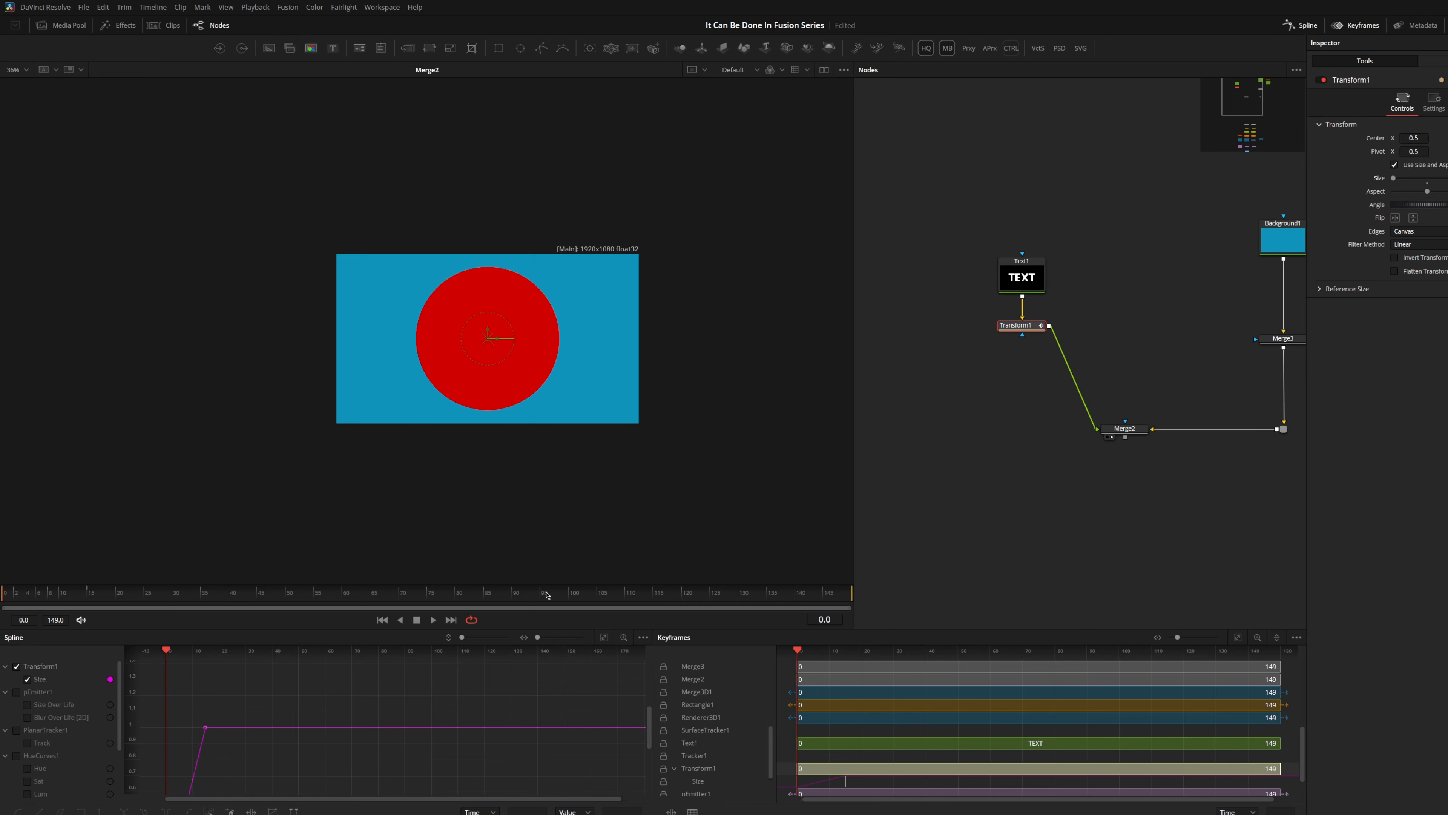
Enlarge the Spline and Keyframes editors and limit the Spline editor to the selected tool
drag(546, 583, 551, 462)
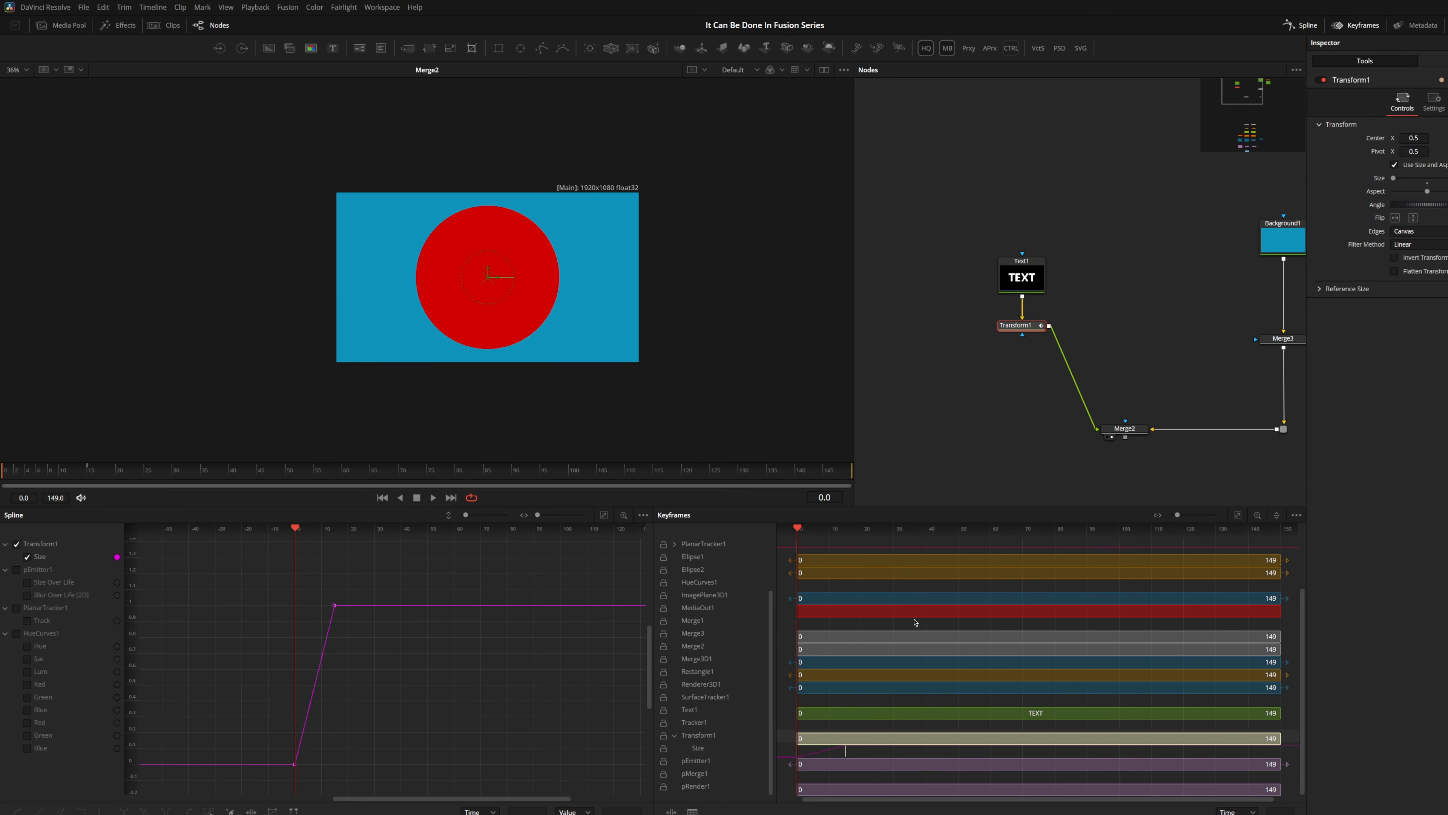
drag(910, 507, 911, 520)
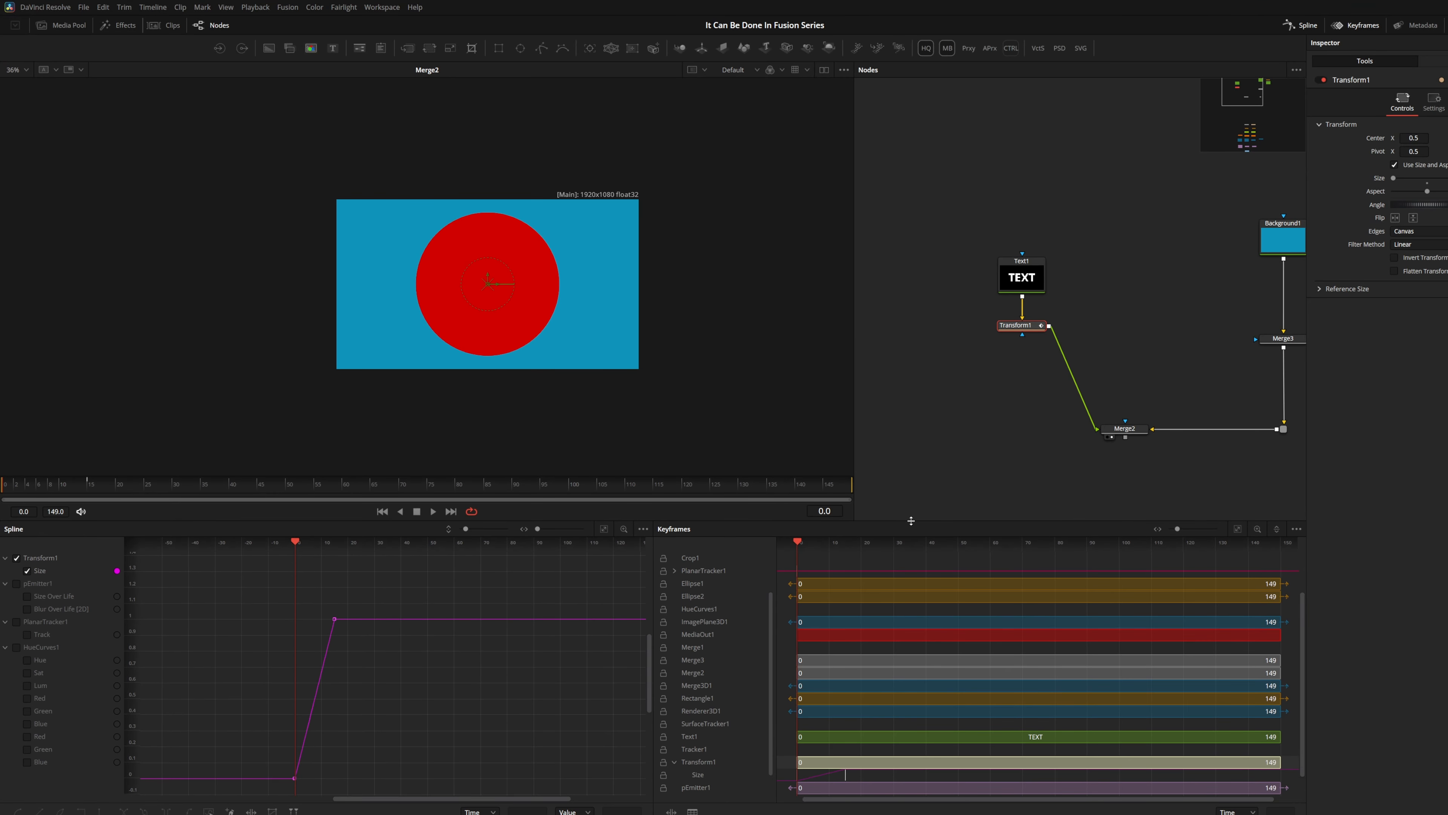
click(644, 530)
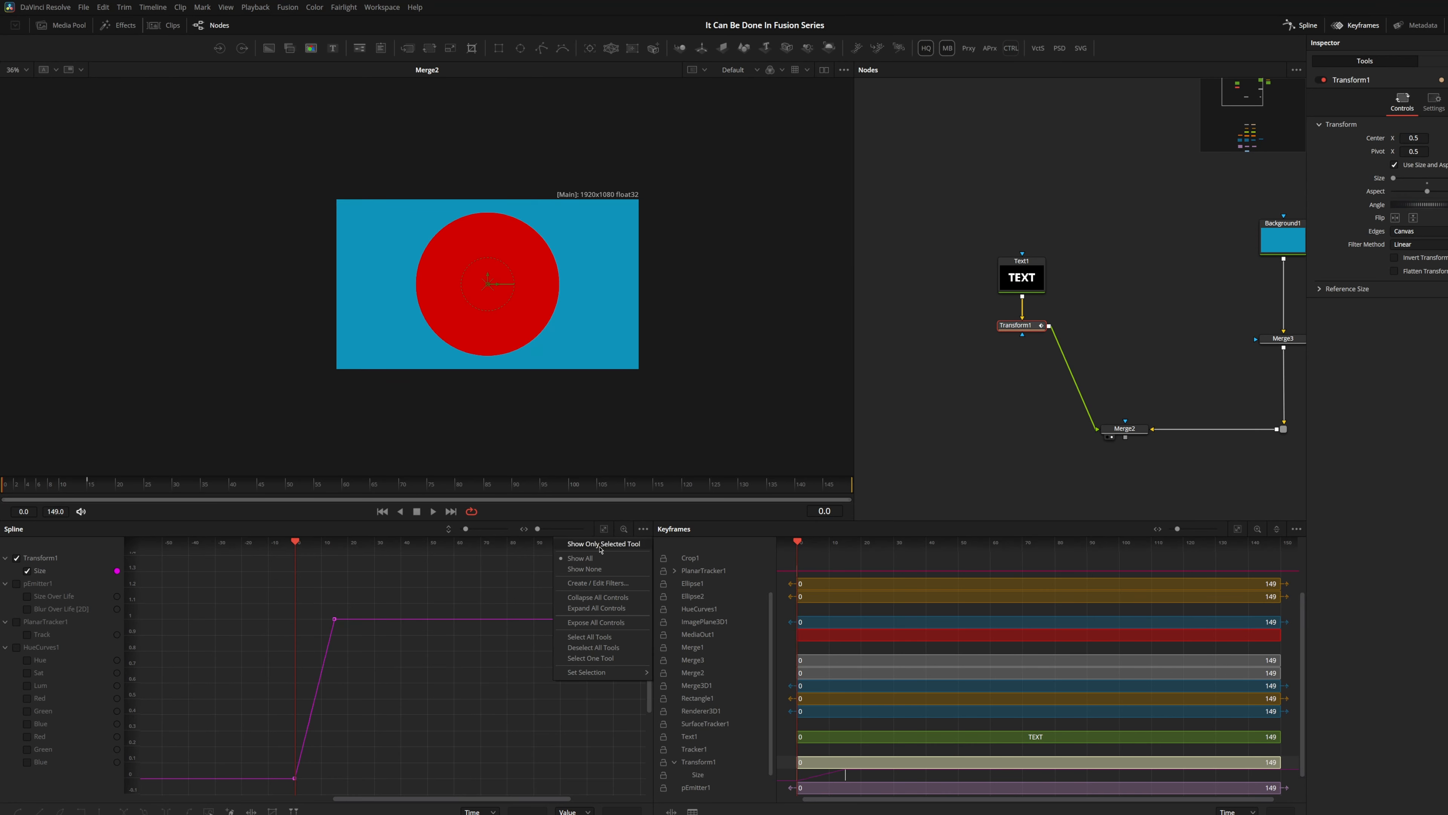
click(601, 550)
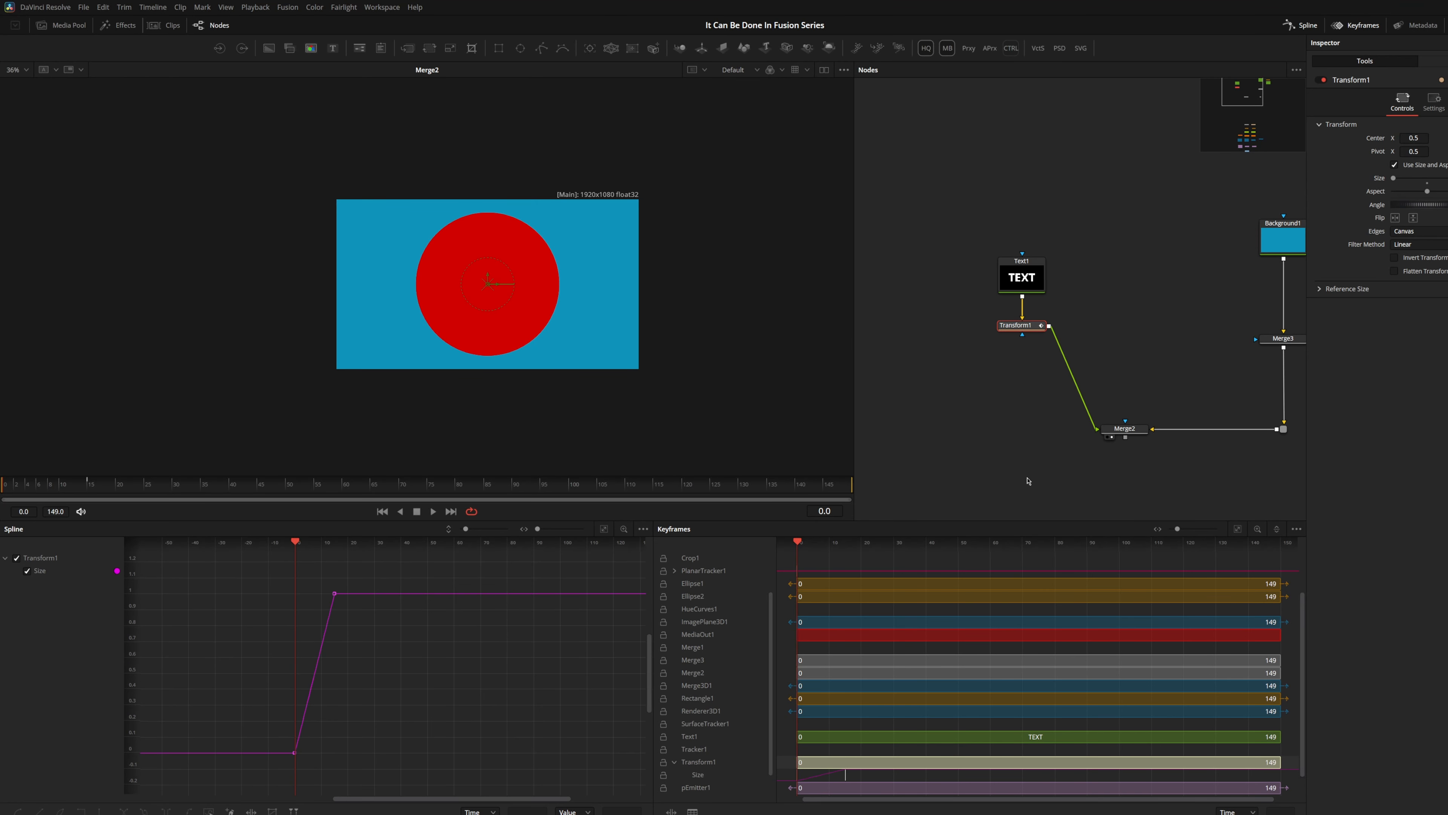
Try filtering the Keyframes editor to selected tools and to animated tools, restoring the full list each time
click(1297, 529)
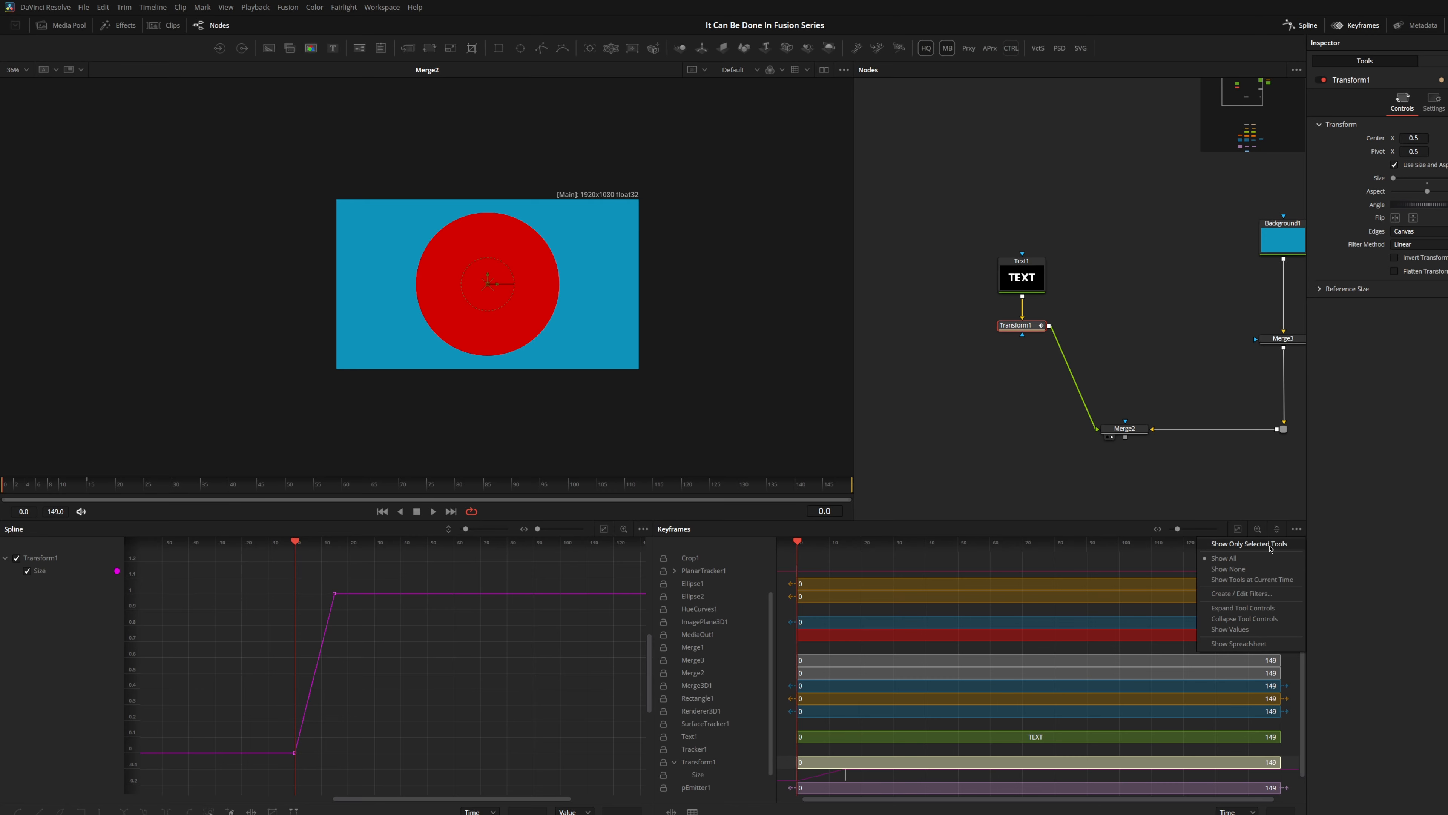
click(1283, 545)
click(1298, 531)
click(1304, 558)
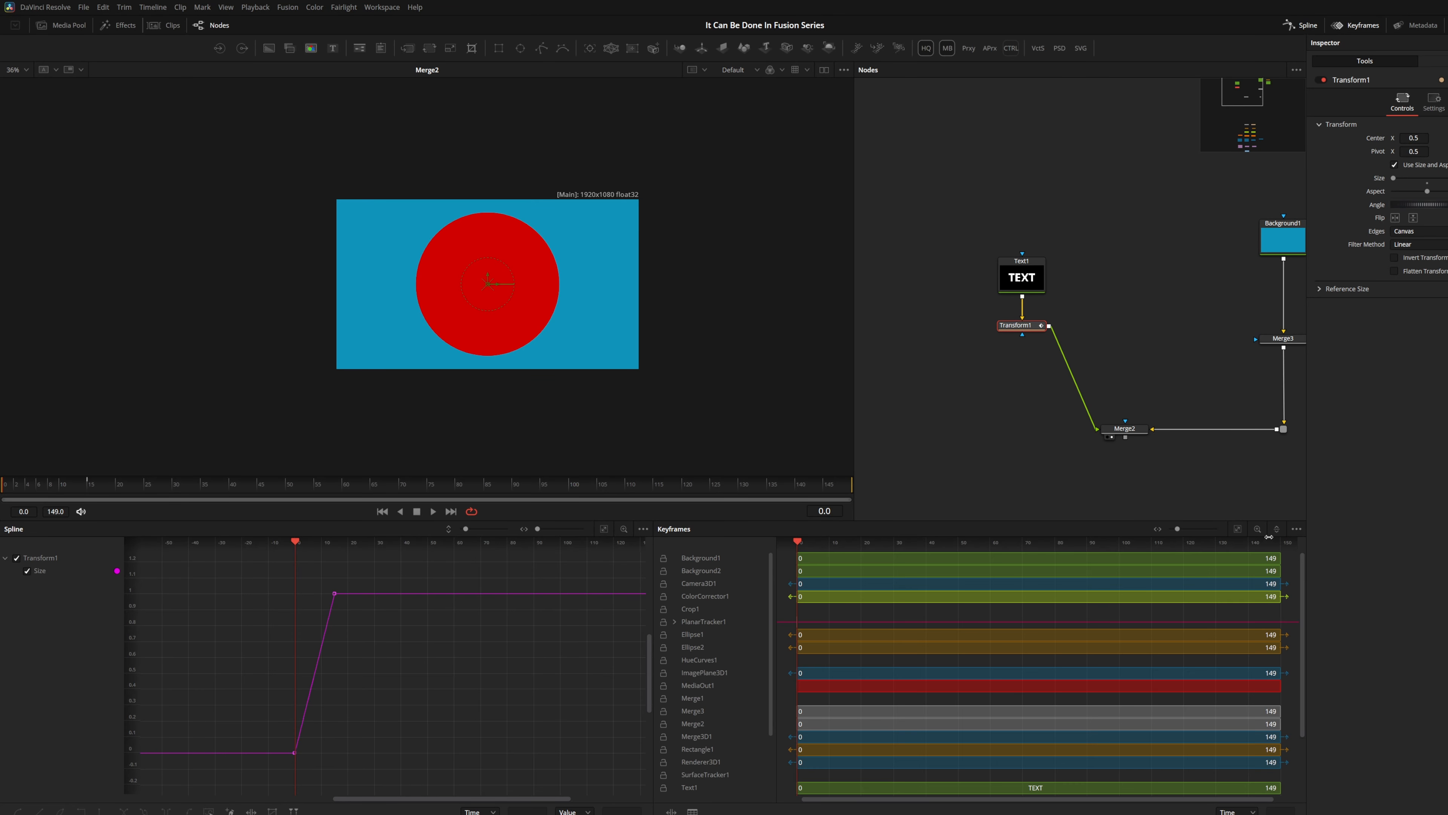
click(1276, 529)
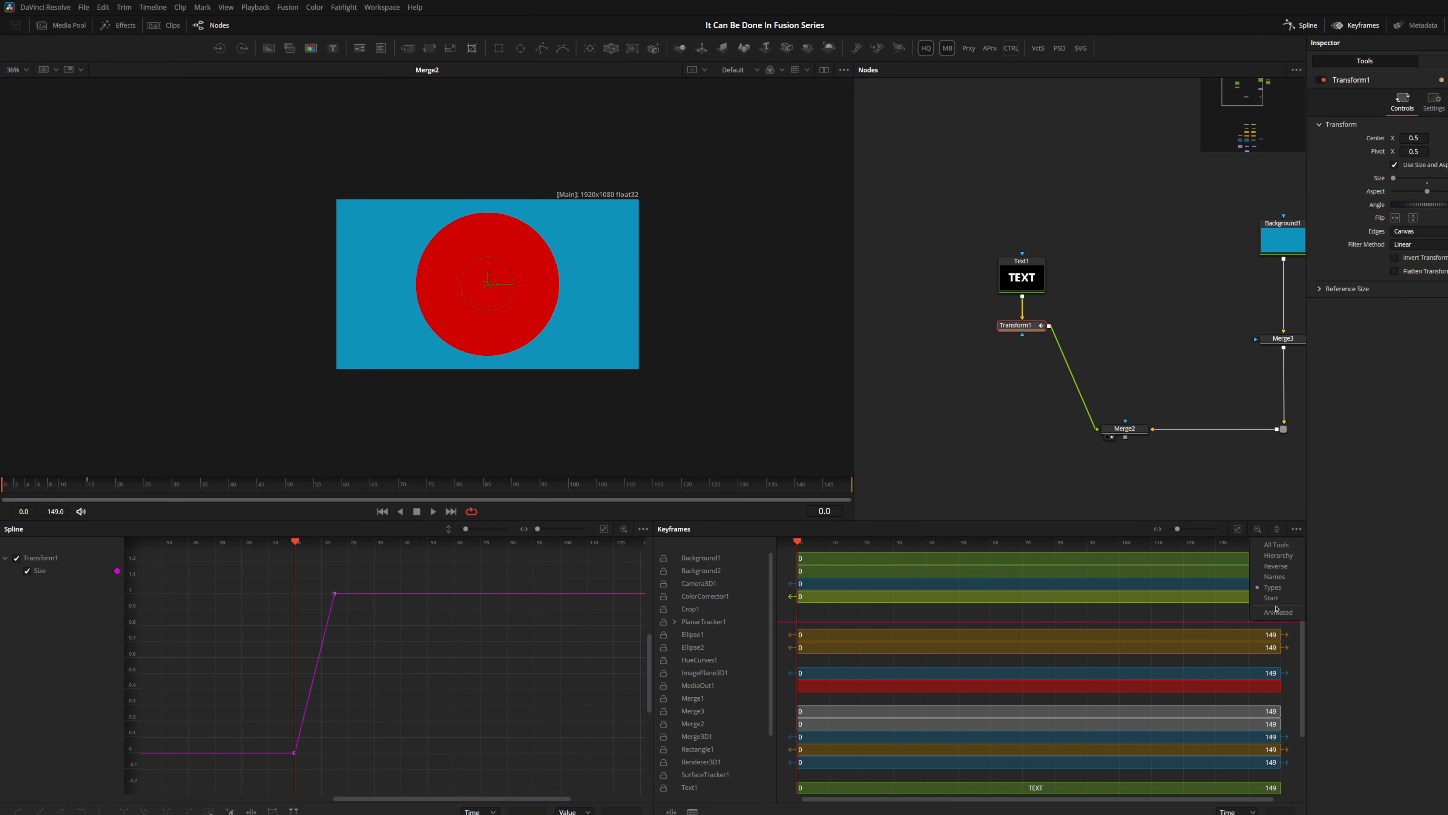
click(1277, 609)
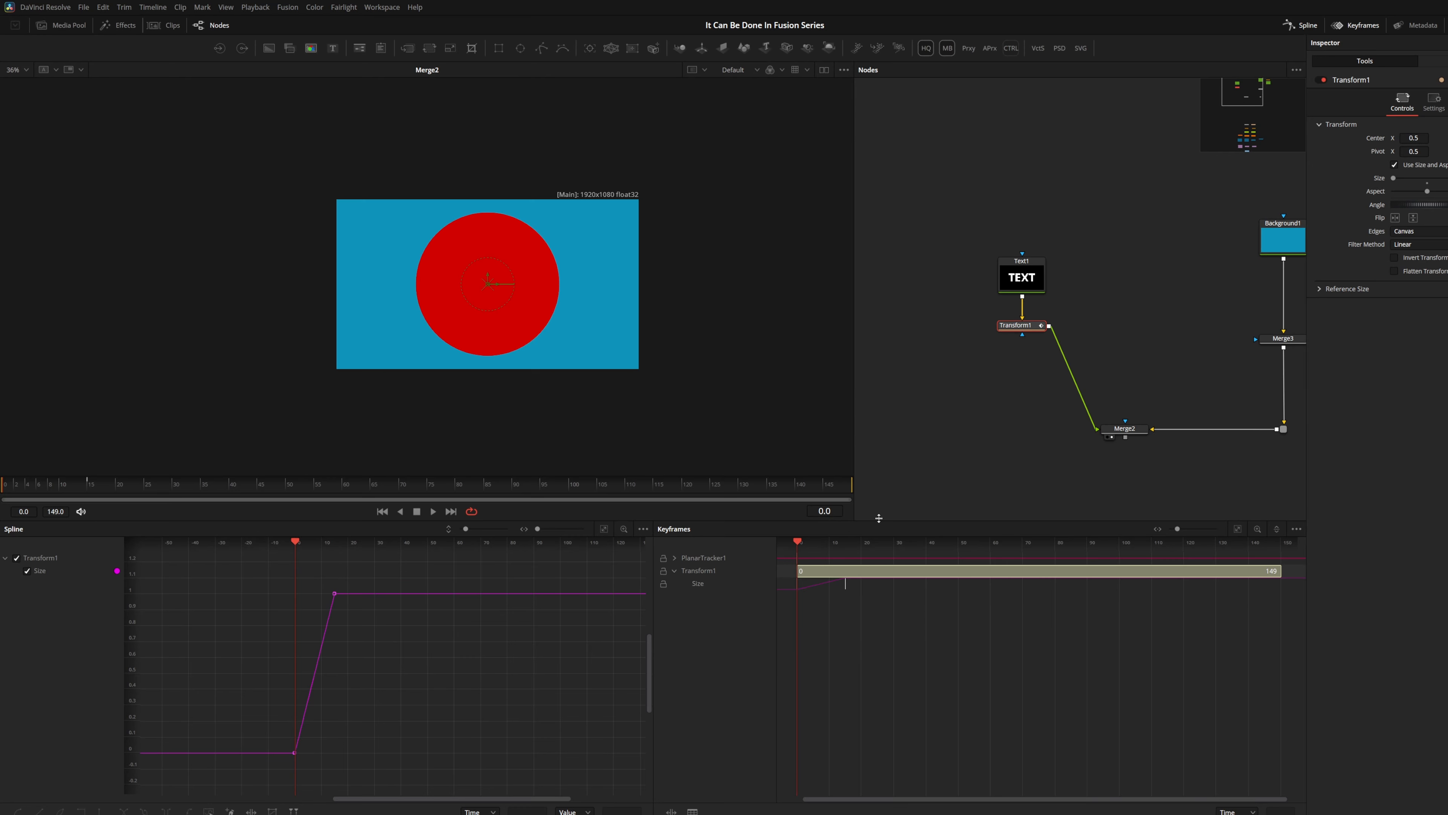
click(1278, 530)
Show only selected tools in the Keyframes editor and test it by also selecting Text1, Merge2 and Merge3 before reselecting Transform1 alone
click(1296, 529)
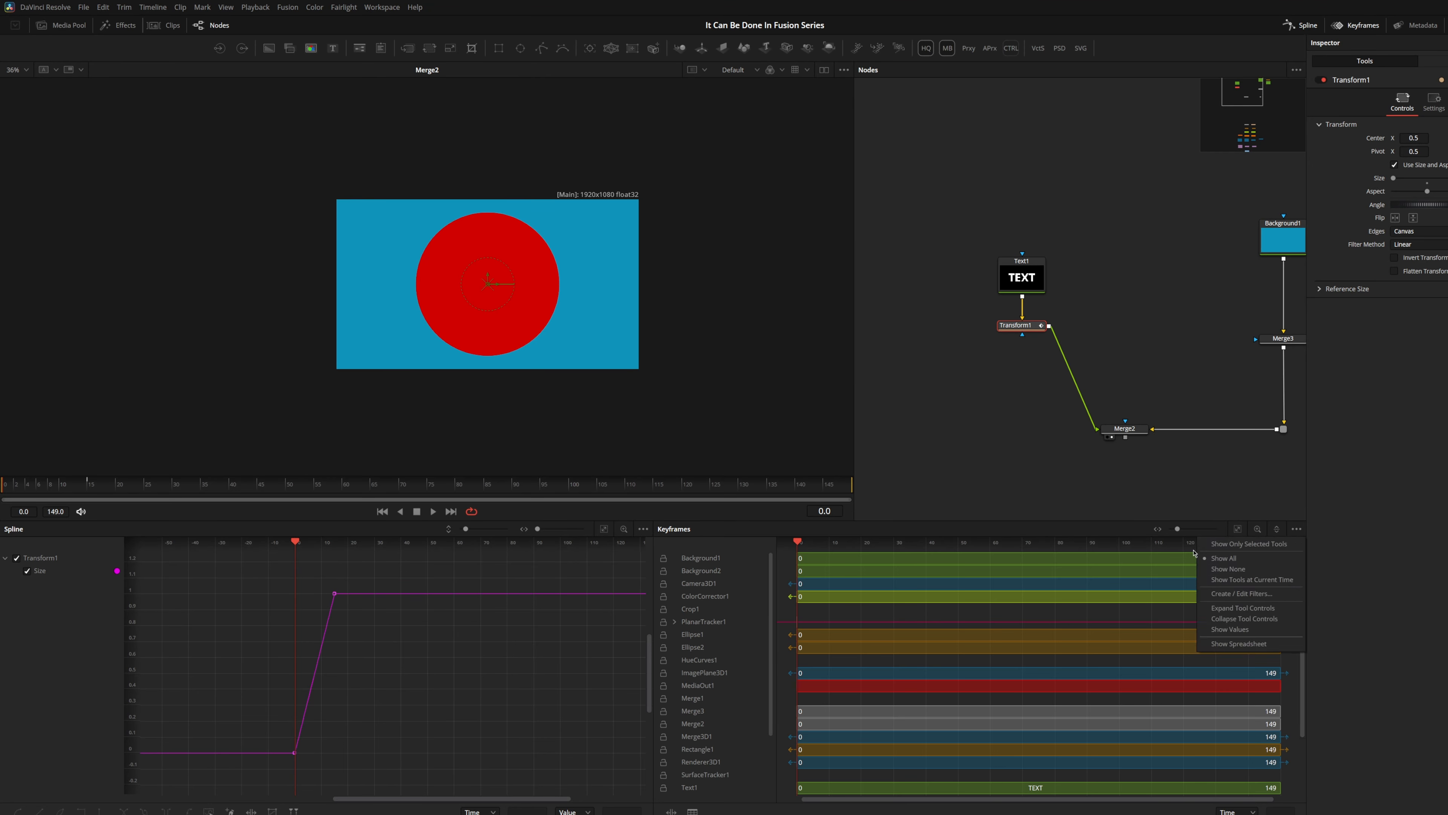
click(1272, 549)
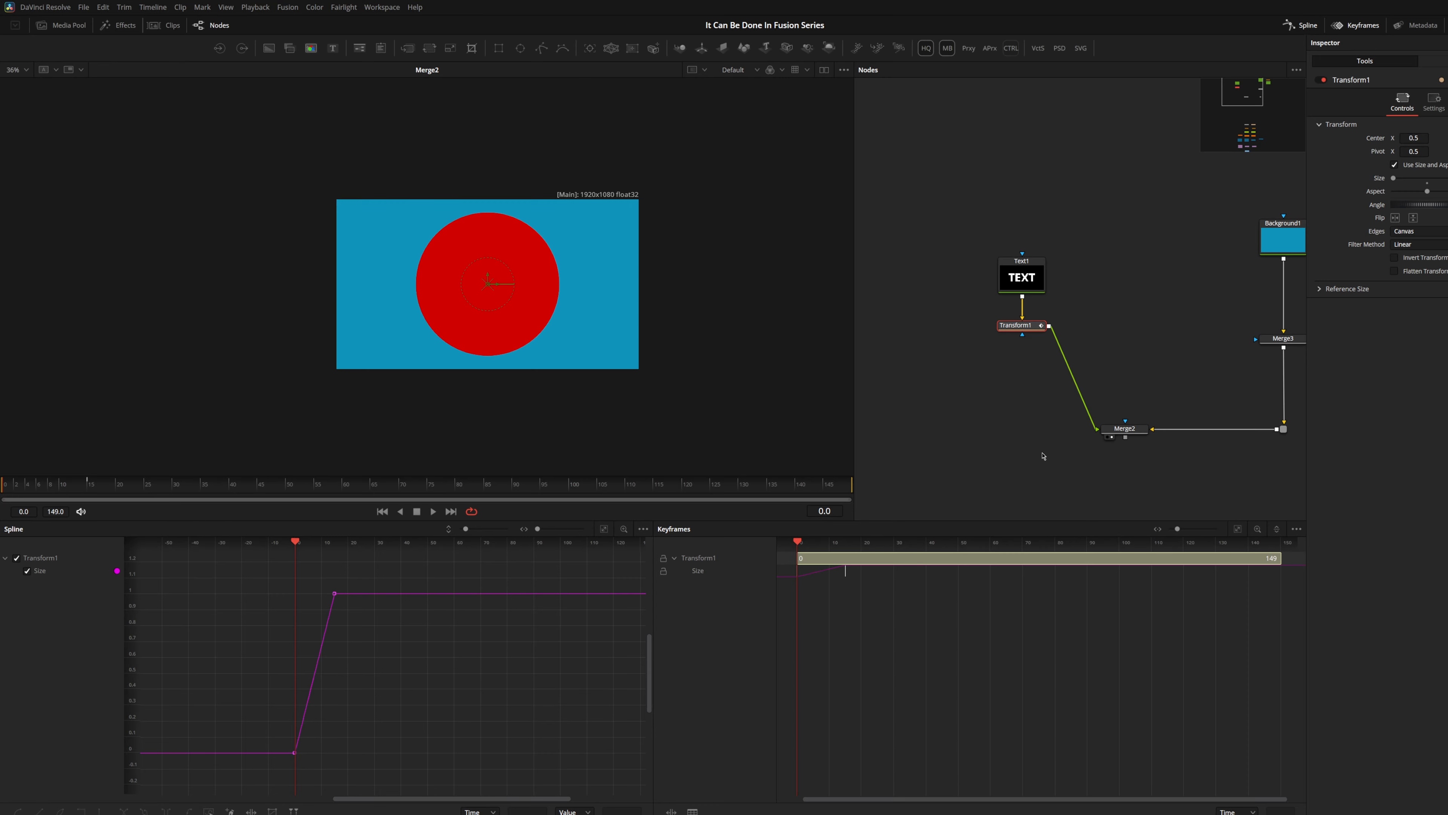
ctrl+click(1022, 277)
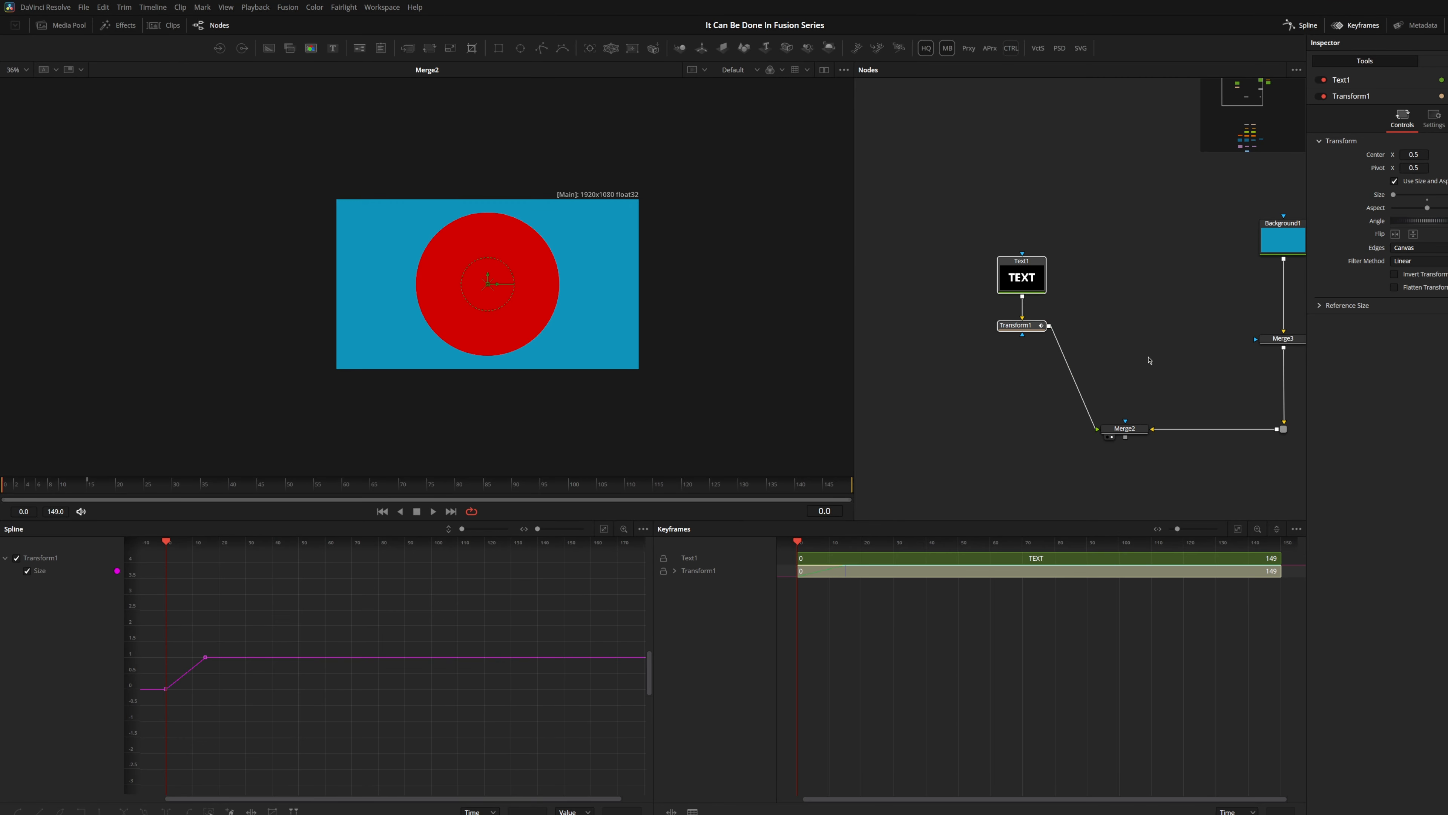
ctrl+click(1125, 428)
ctrl+click(1284, 339)
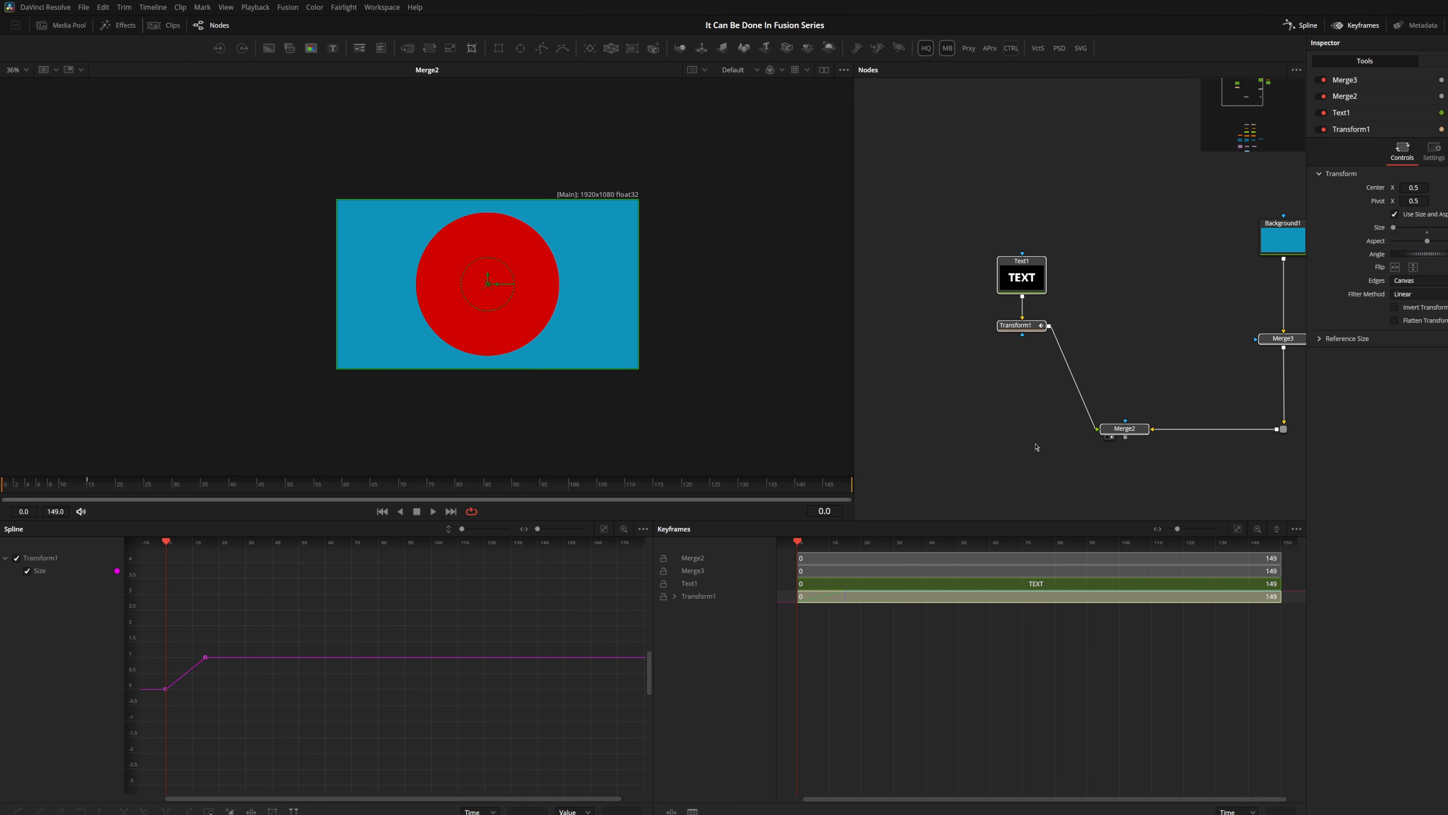
click(1032, 326)
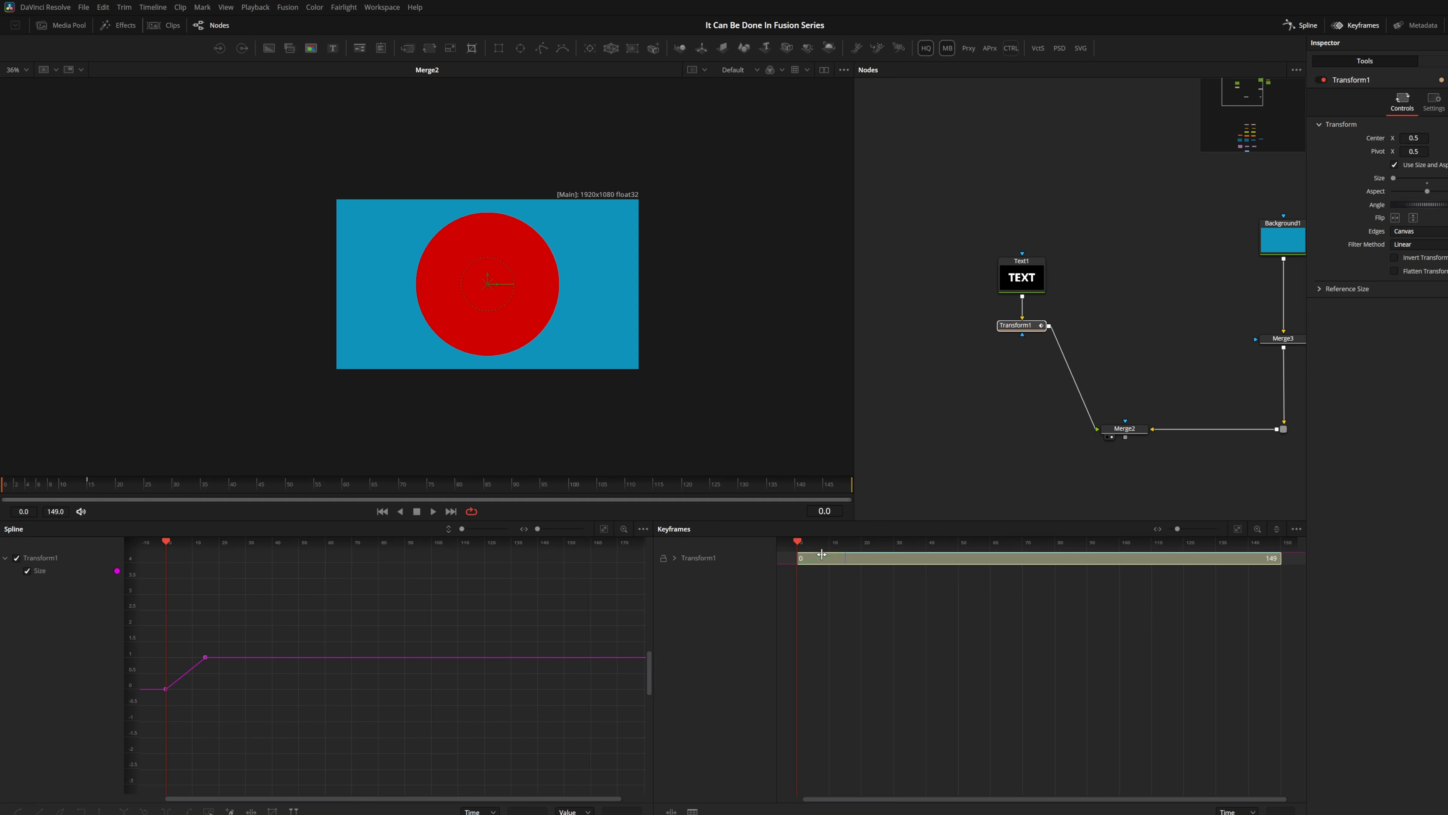
Examine the Transform1 size curve in the Spline editor, selecting its keyframes to show the handles and fitting the curve in view
drag(325, 616, 510, 613)
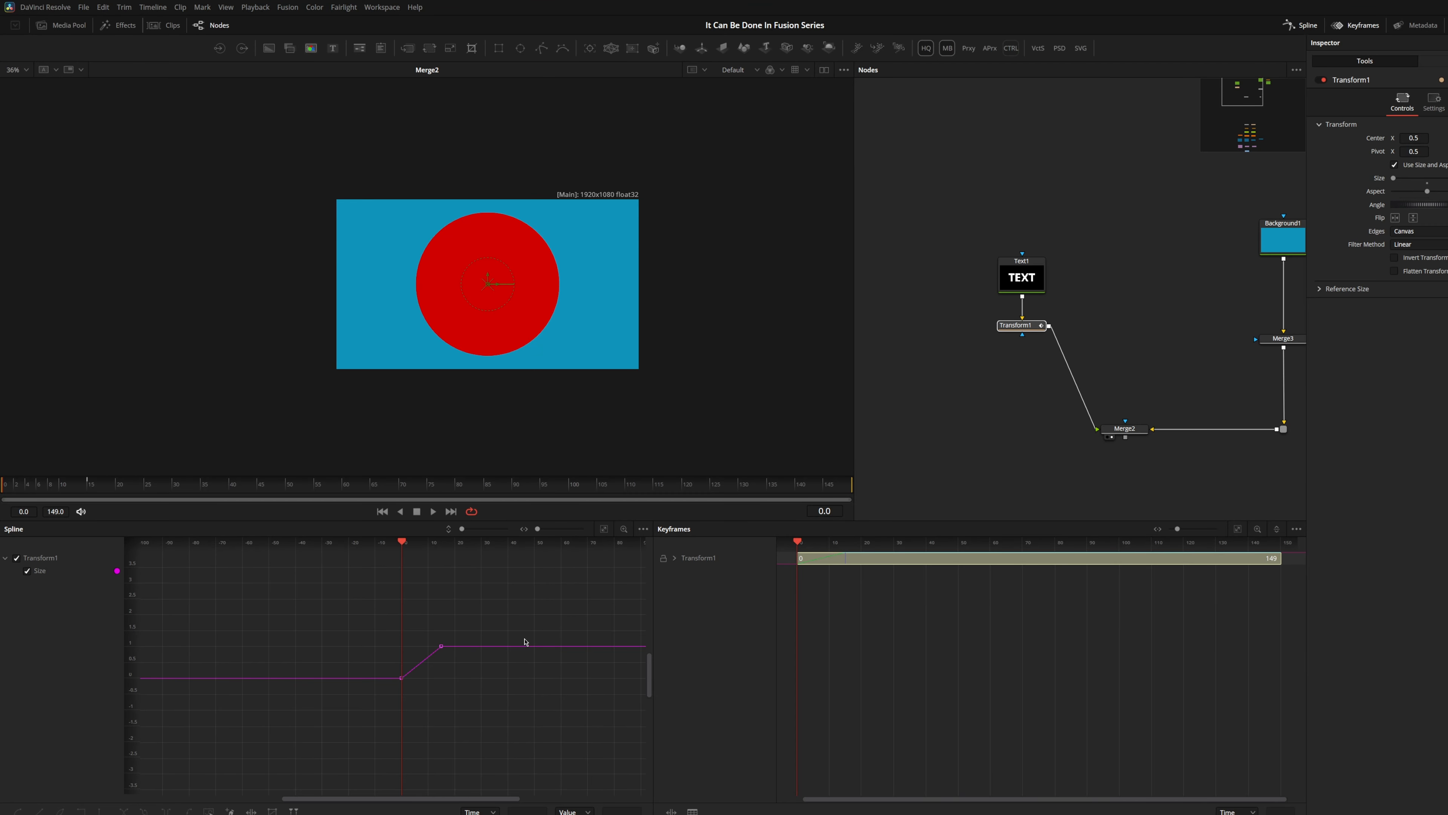
scroll(524, 627, up, 5)
drag(317, 649, 363, 632)
scroll(523, 621, down, 5)
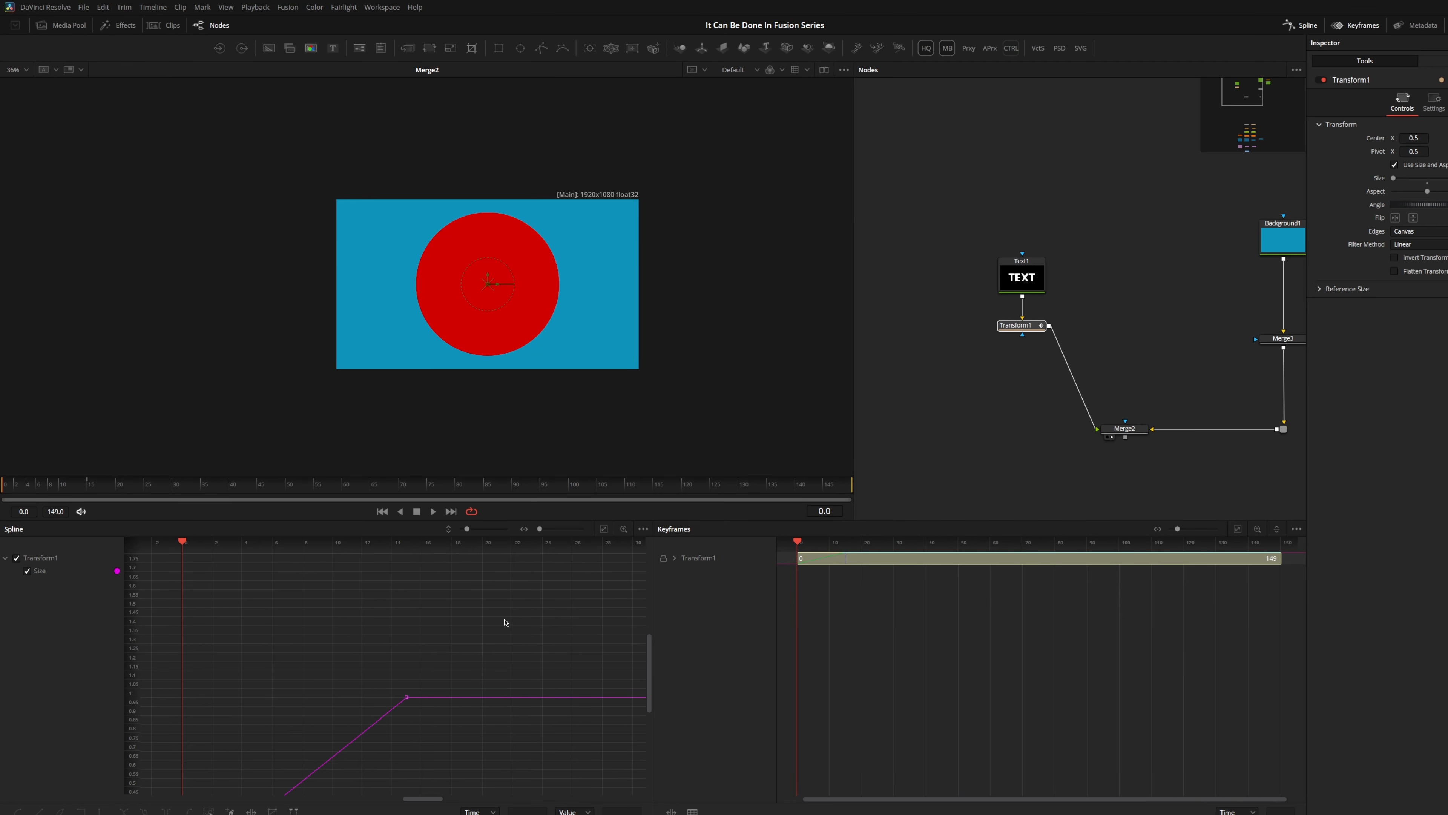
drag(520, 589, 462, 615)
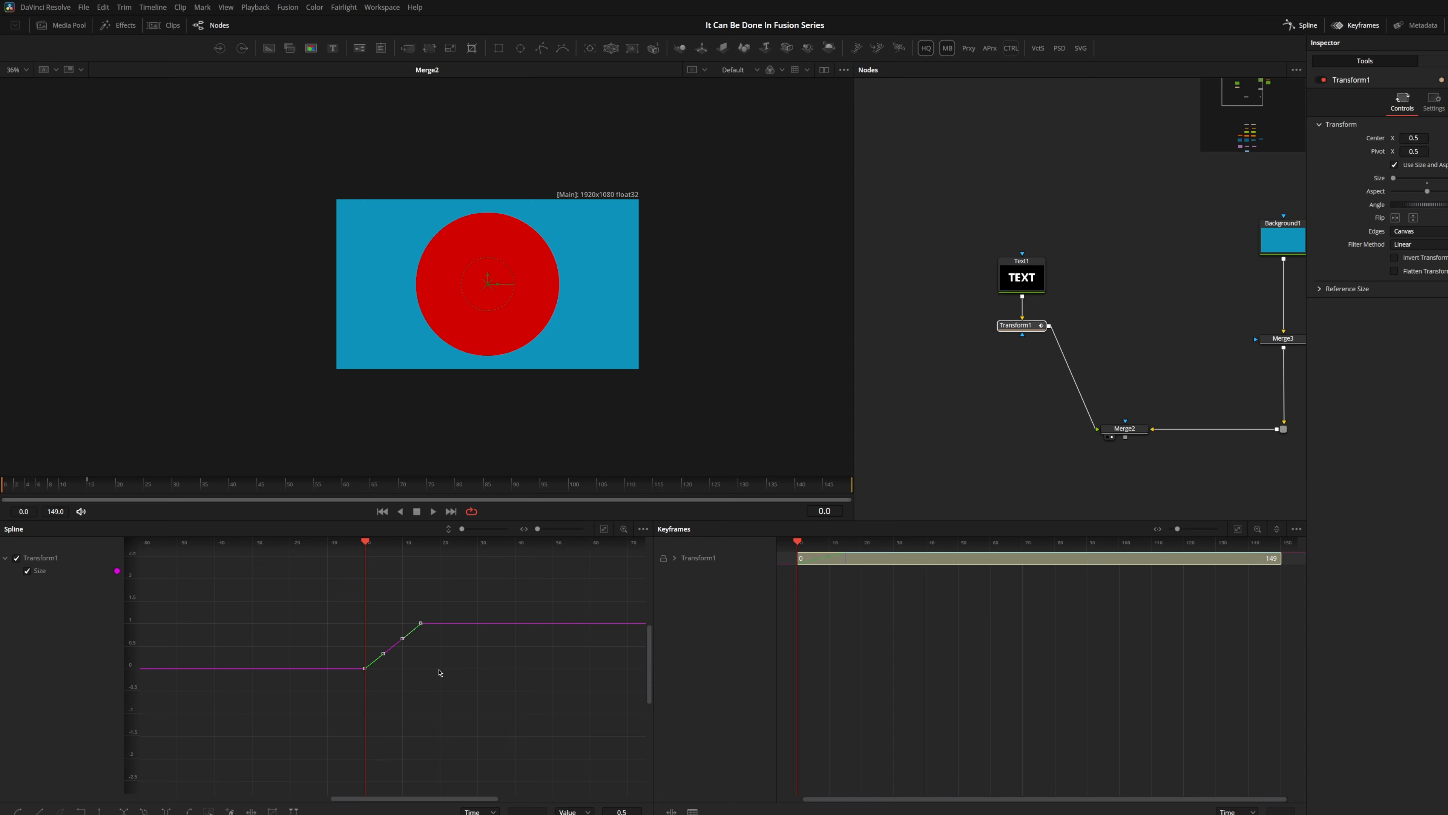
double_click(312, 667)
scroll(399, 648, up, 2)
scroll(491, 618, up, 2)
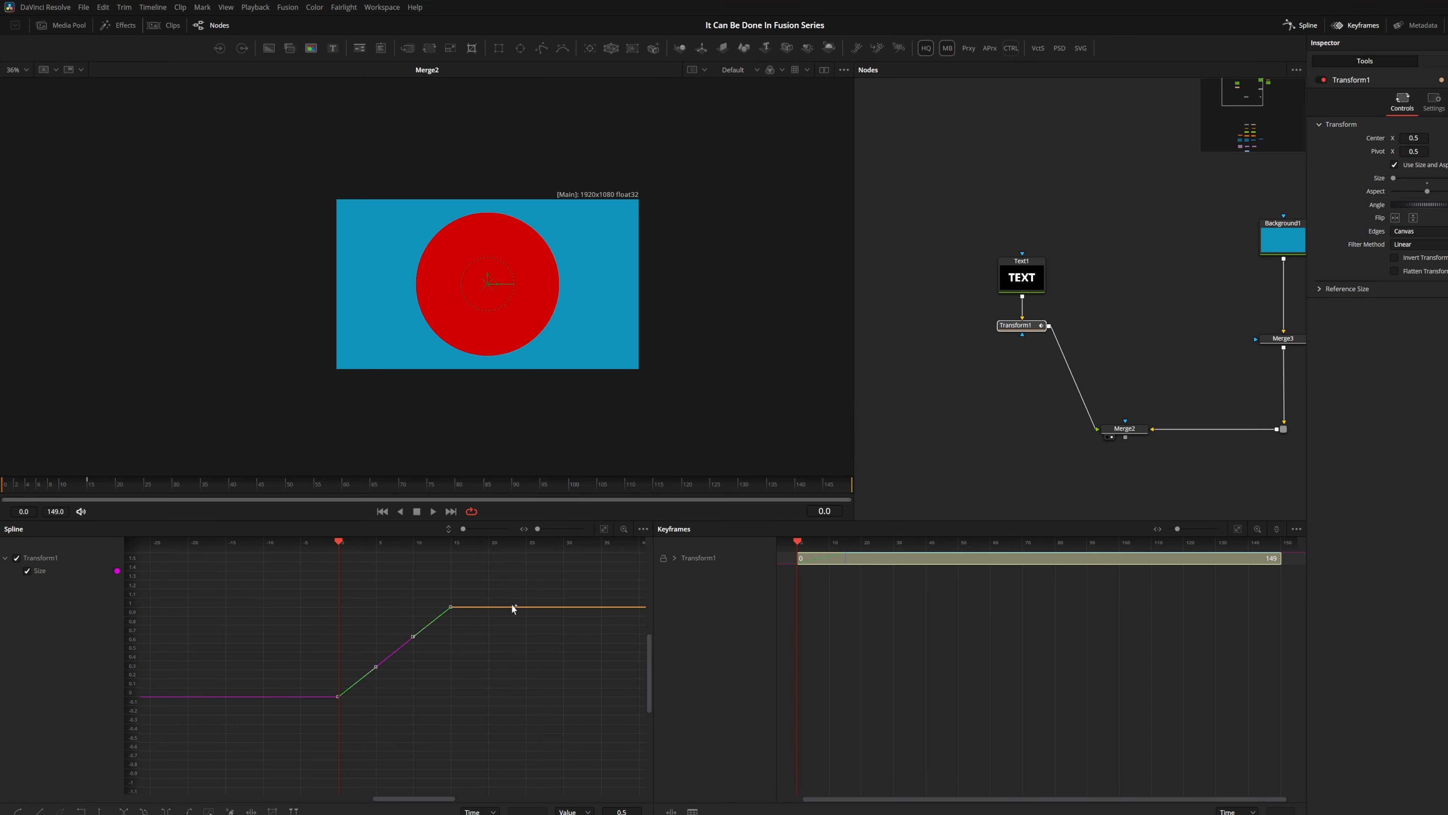
key(ctrl+f)
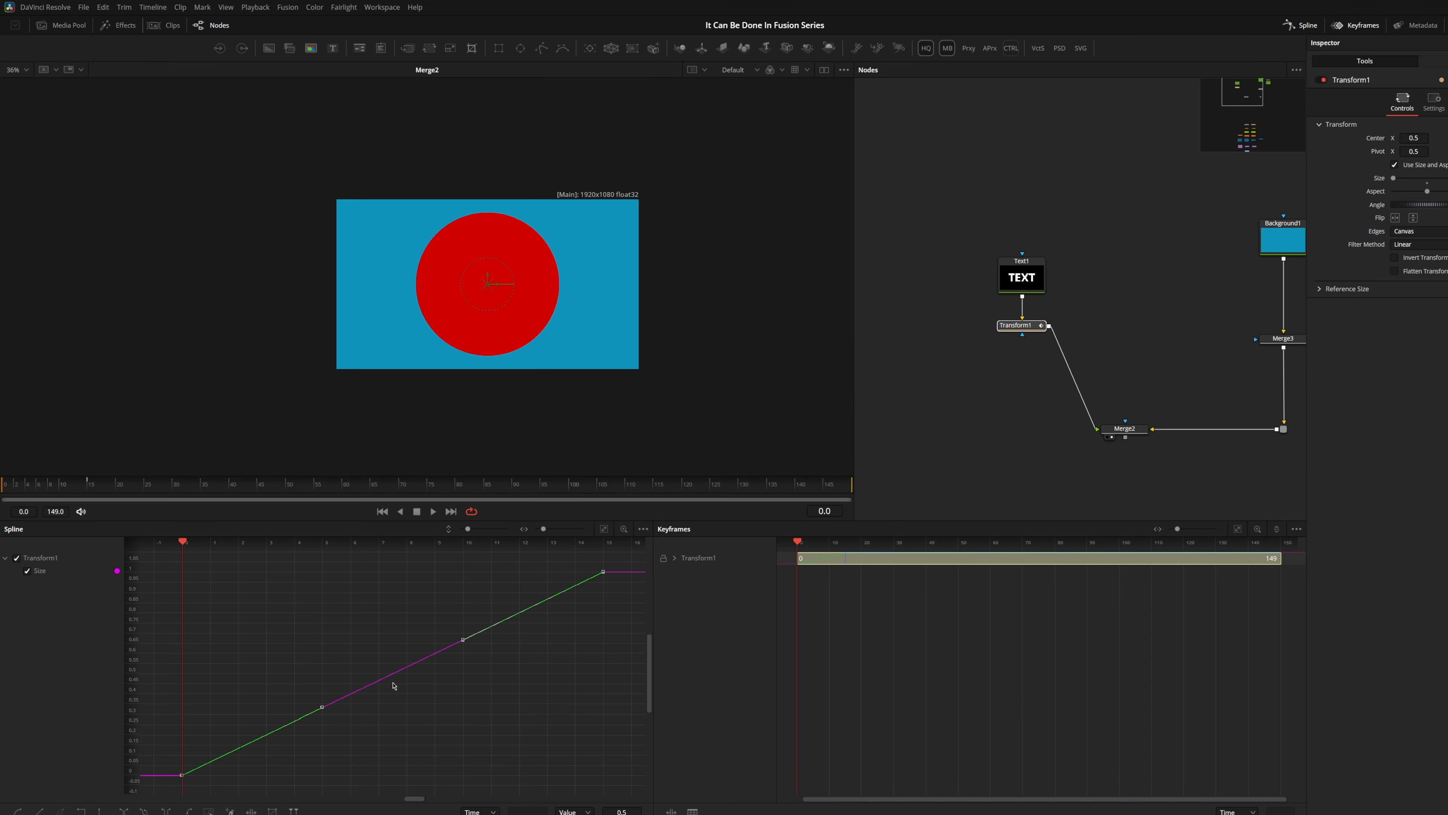
scroll(602, 624, down, 2)
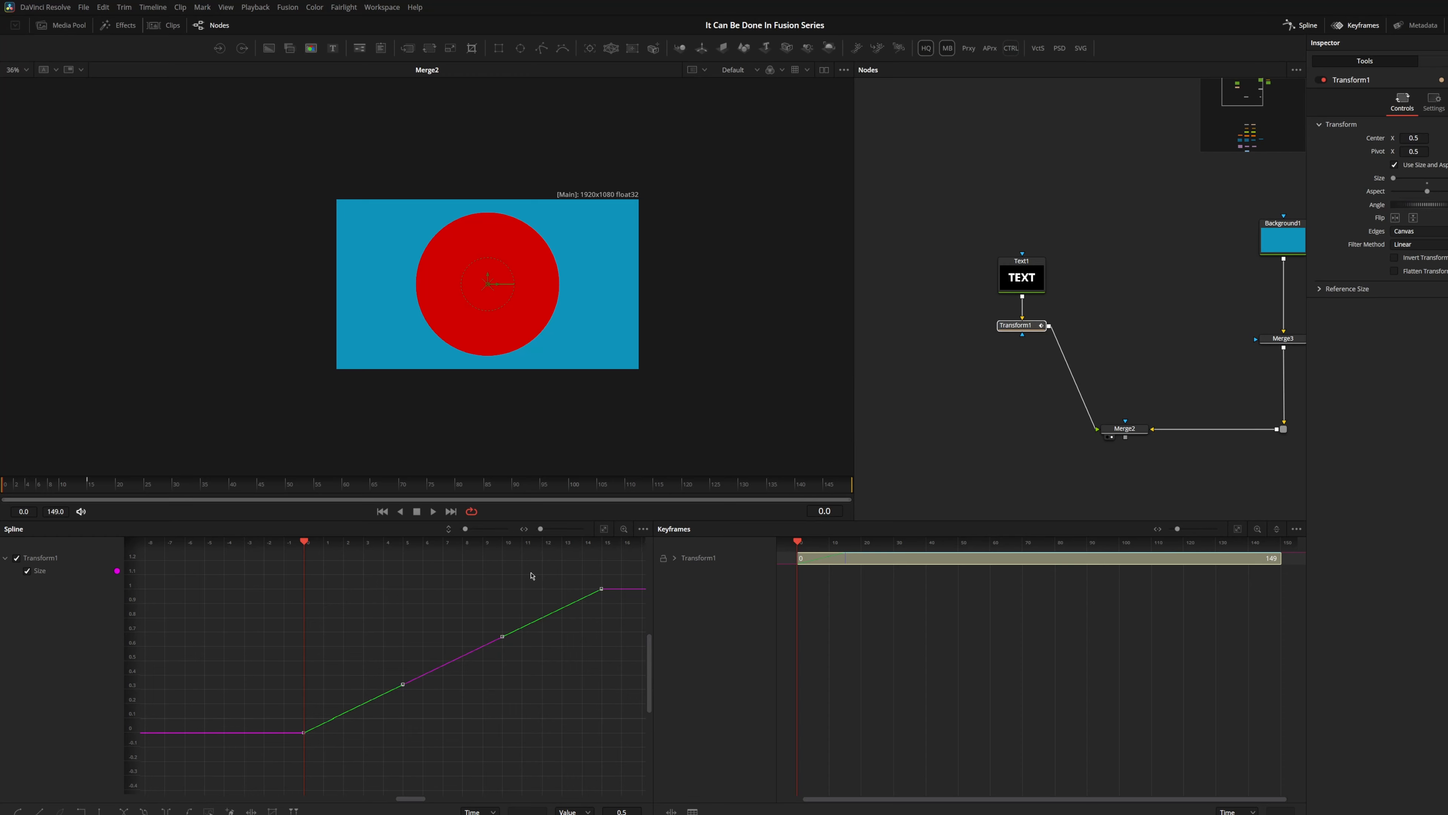
Try the Transform1 Size keyframes as smooth, switch them back to linear, and play the linear animation
click(603, 528)
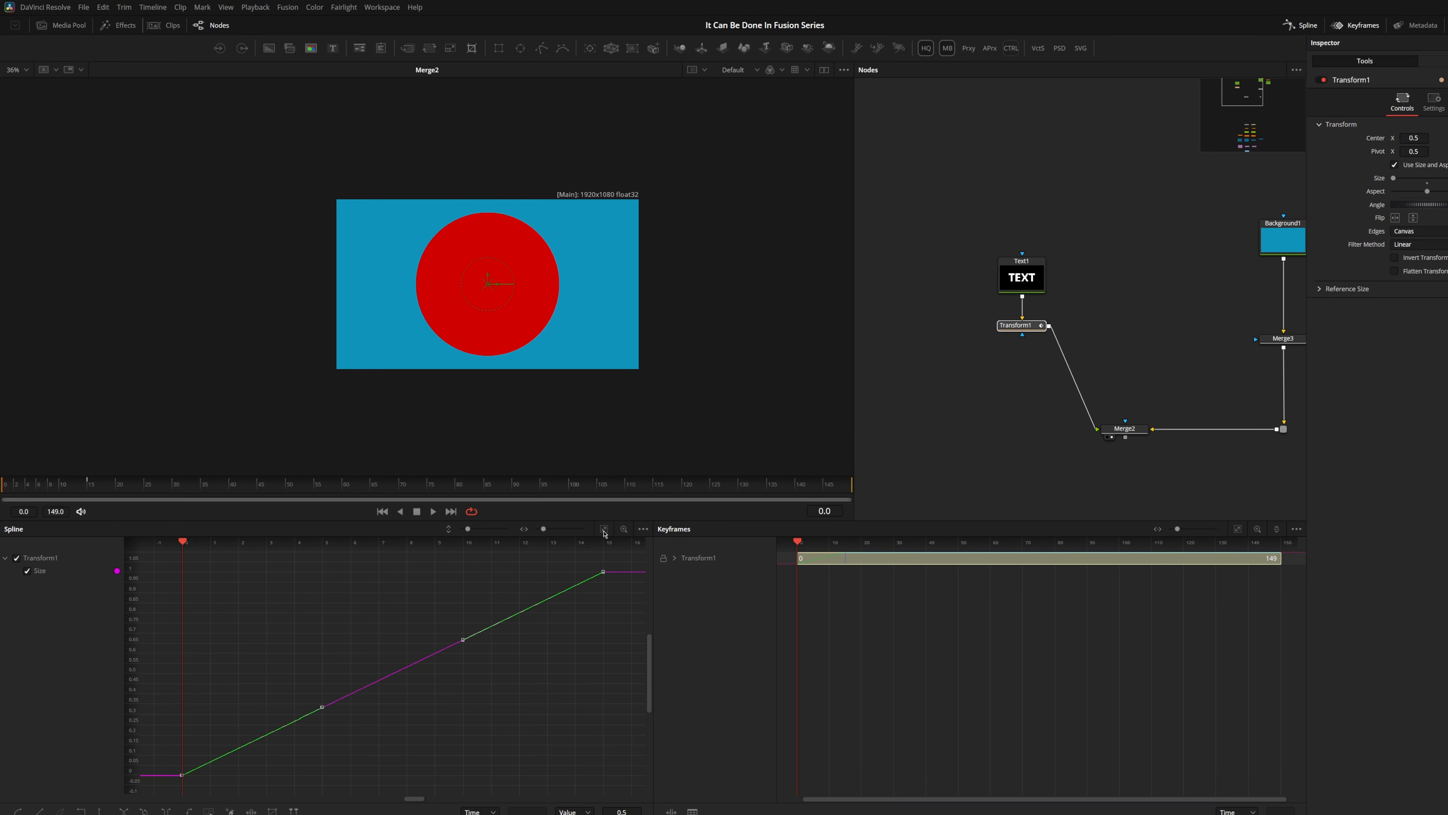
scroll(437, 687, down, 4)
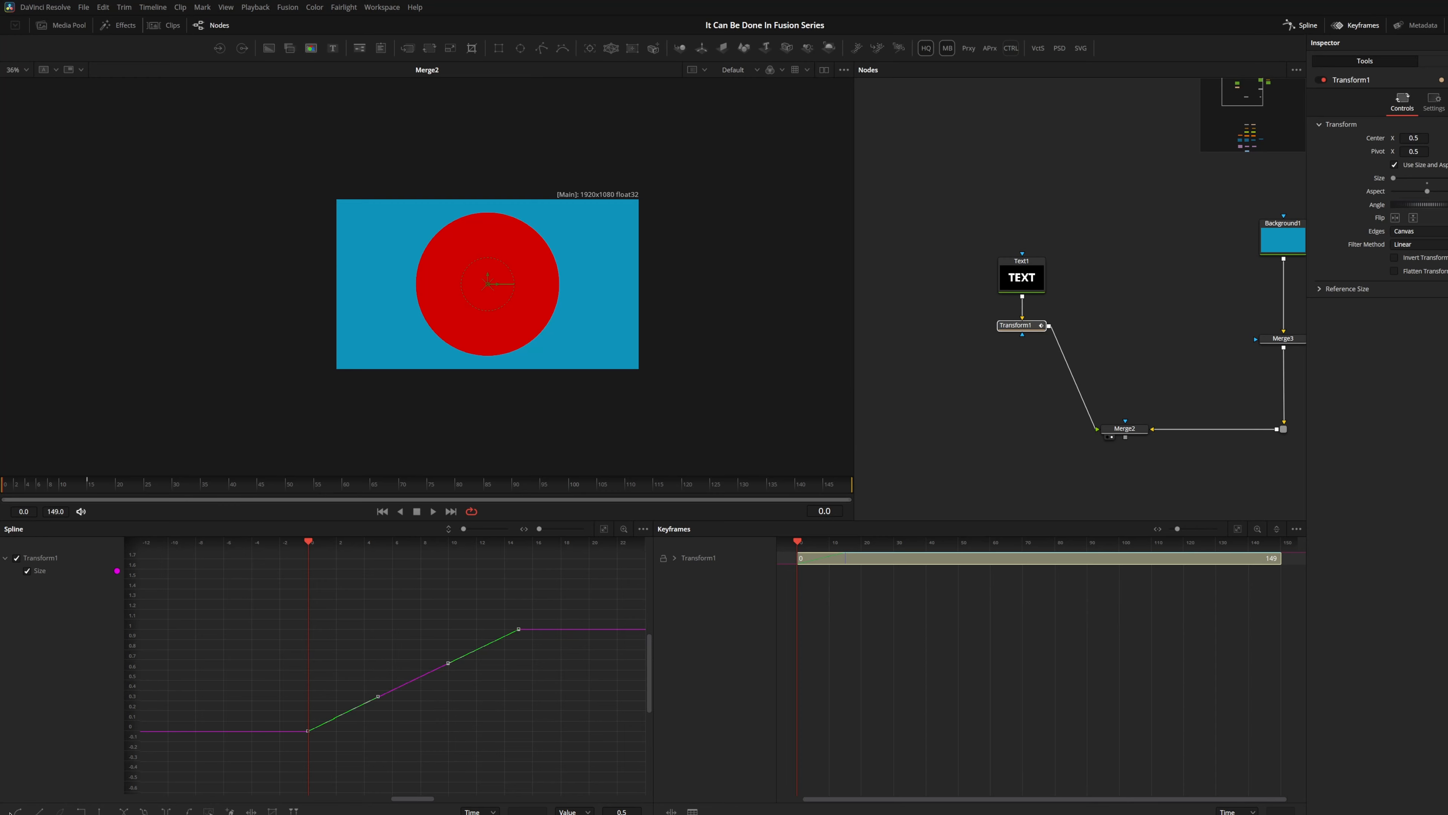
key(s)
key(l)
key(space)
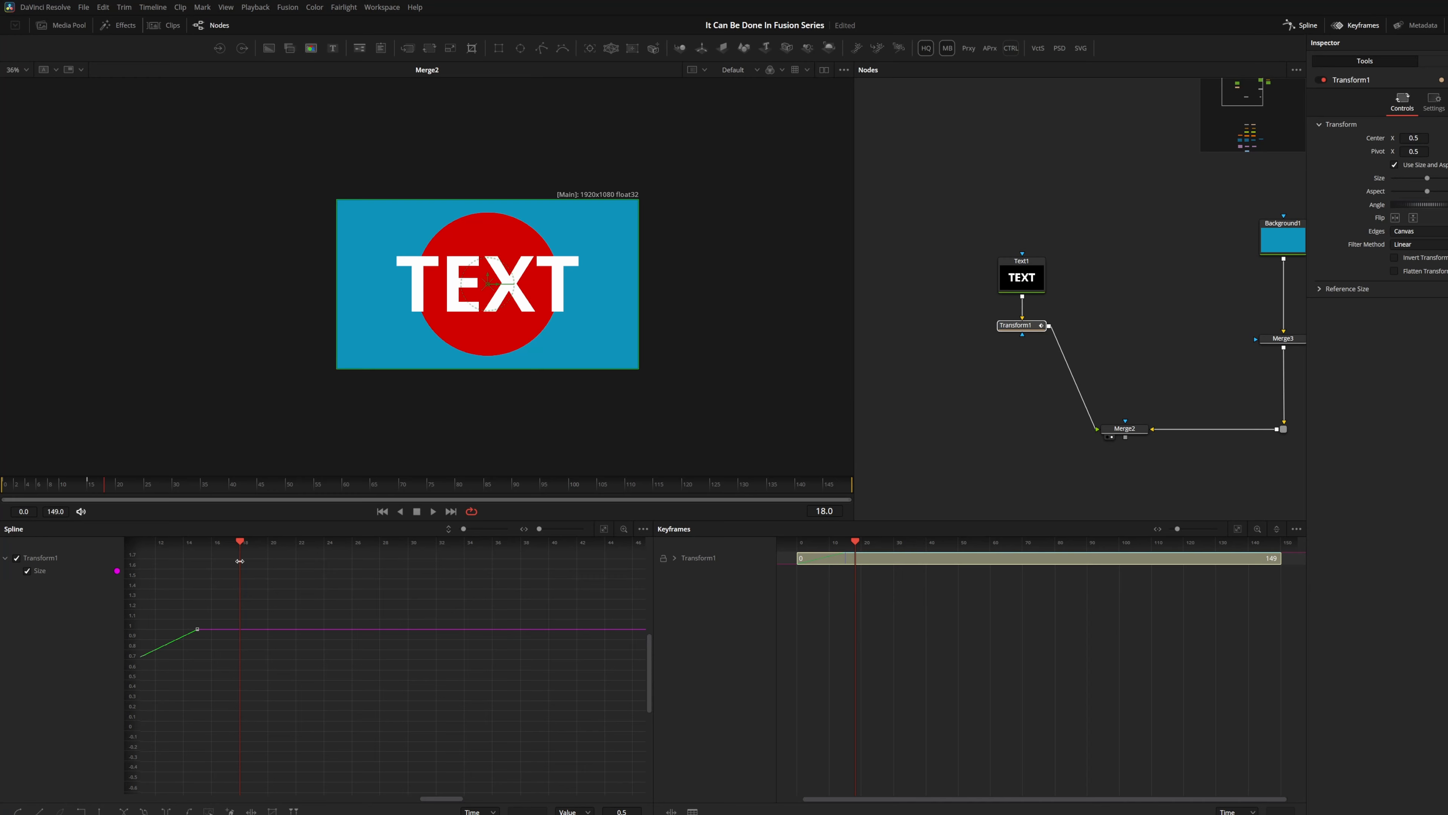
drag(215, 560, 500, 560)
Smooth the Transform1 Size keyframes and play the eased animation, returning to frame 0
click(18, 810)
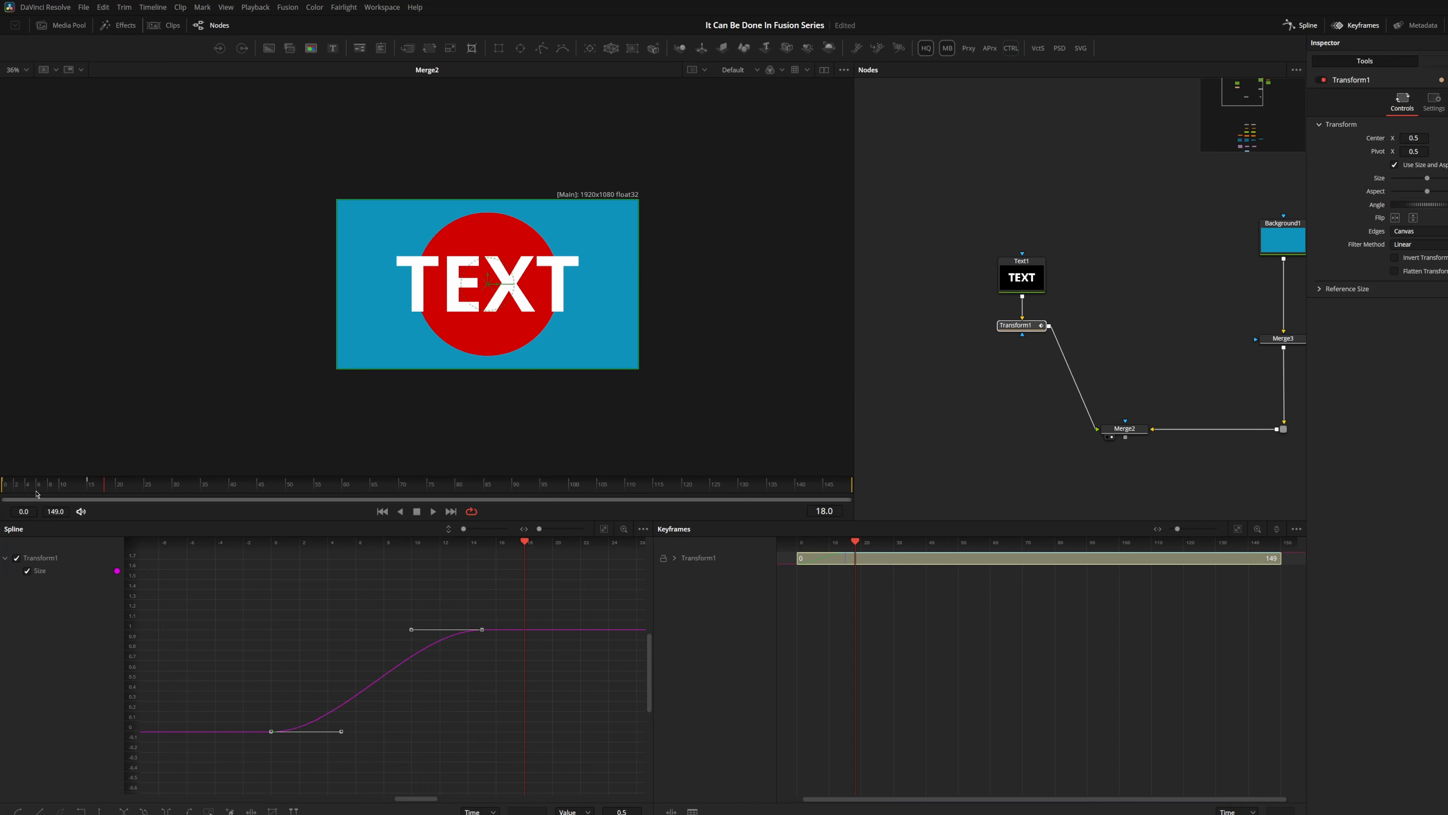
key(space)
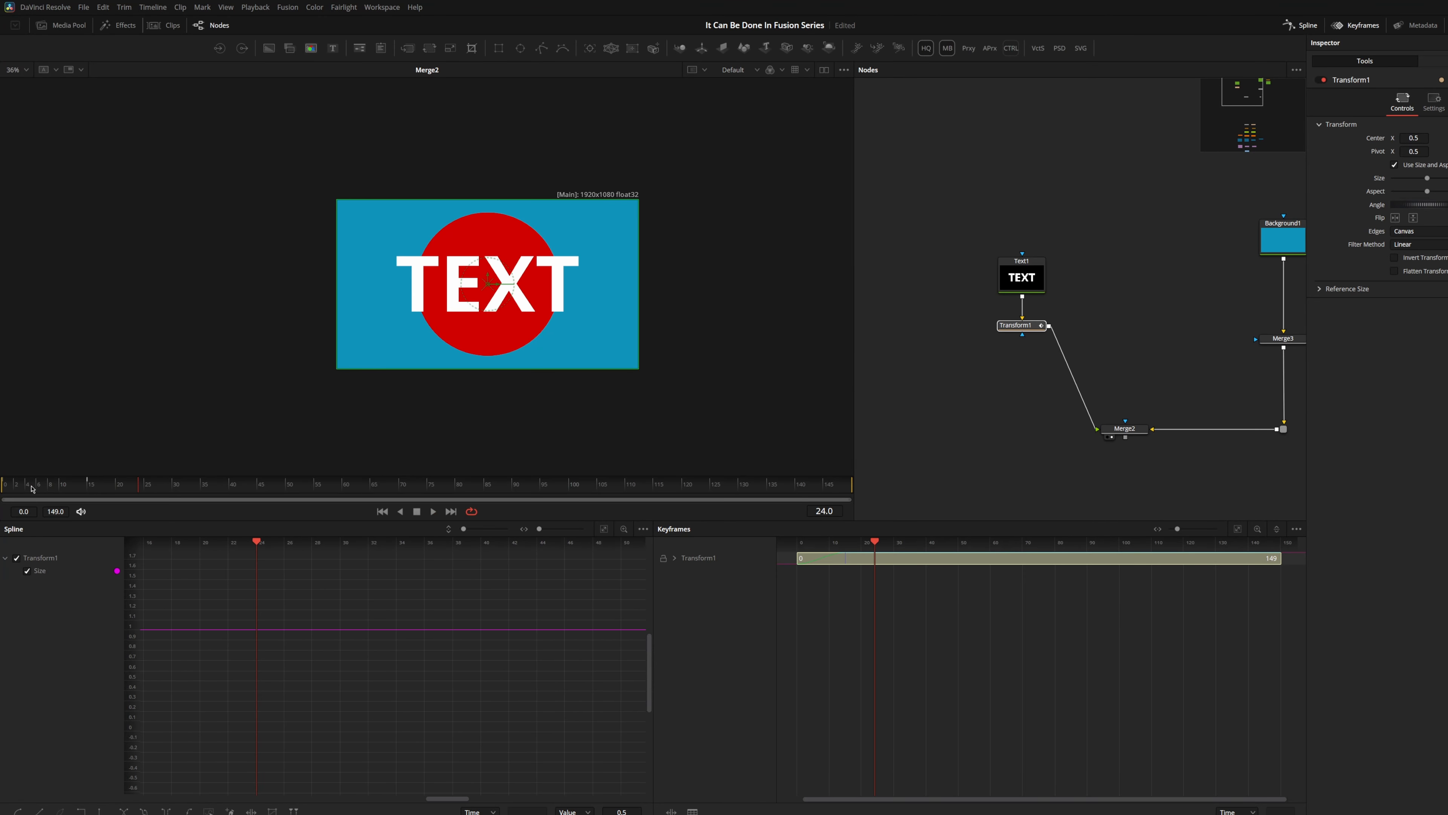
click(3, 482)
key(space)
click(3, 480)
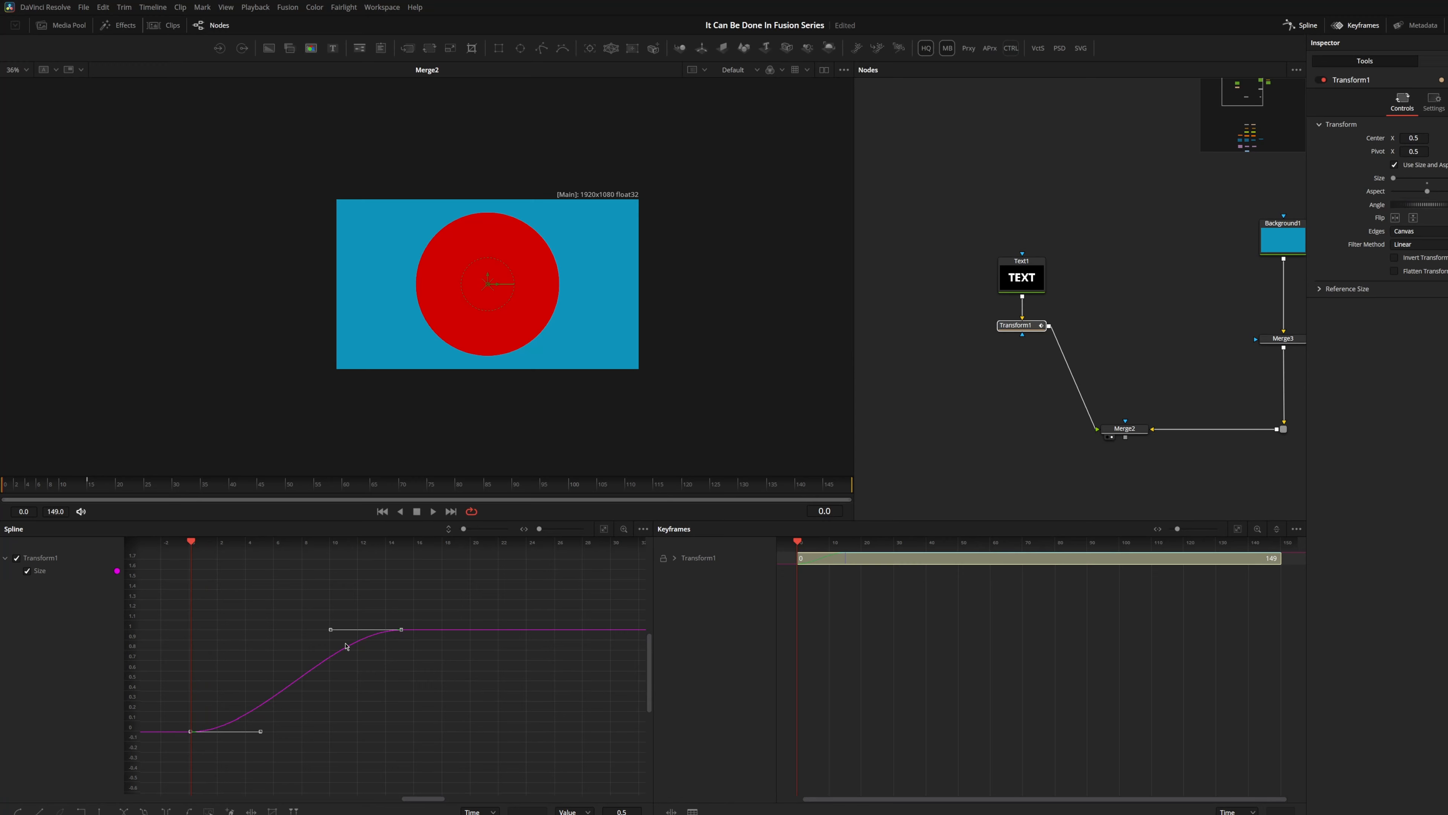
Pull the first Size keyframe's handle straight up for a fast start with a soft landing, and play it from frame 0
drag(276, 636, 461, 640)
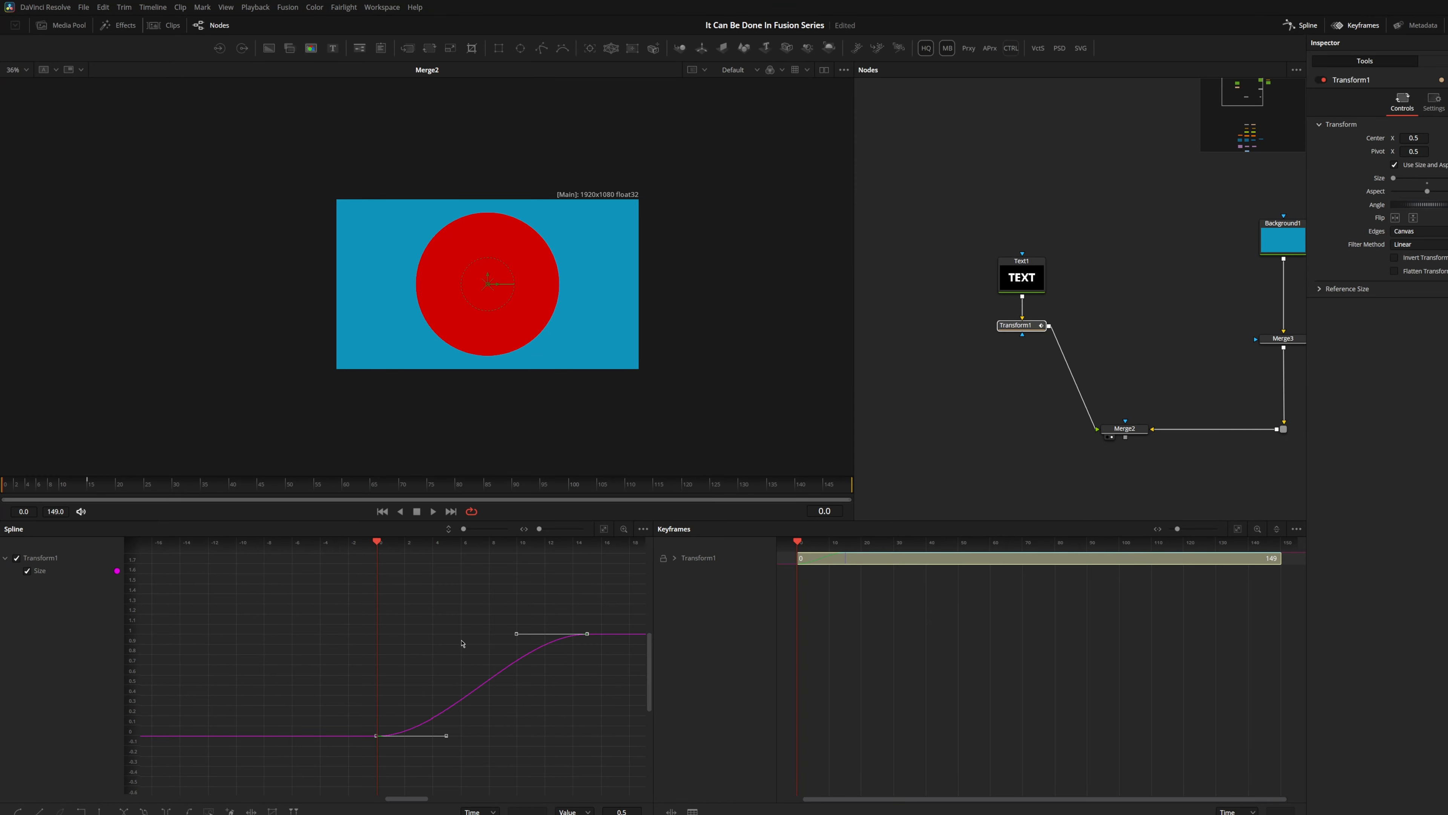
drag(326, 692, 376, 634)
click(2, 484)
key(space)
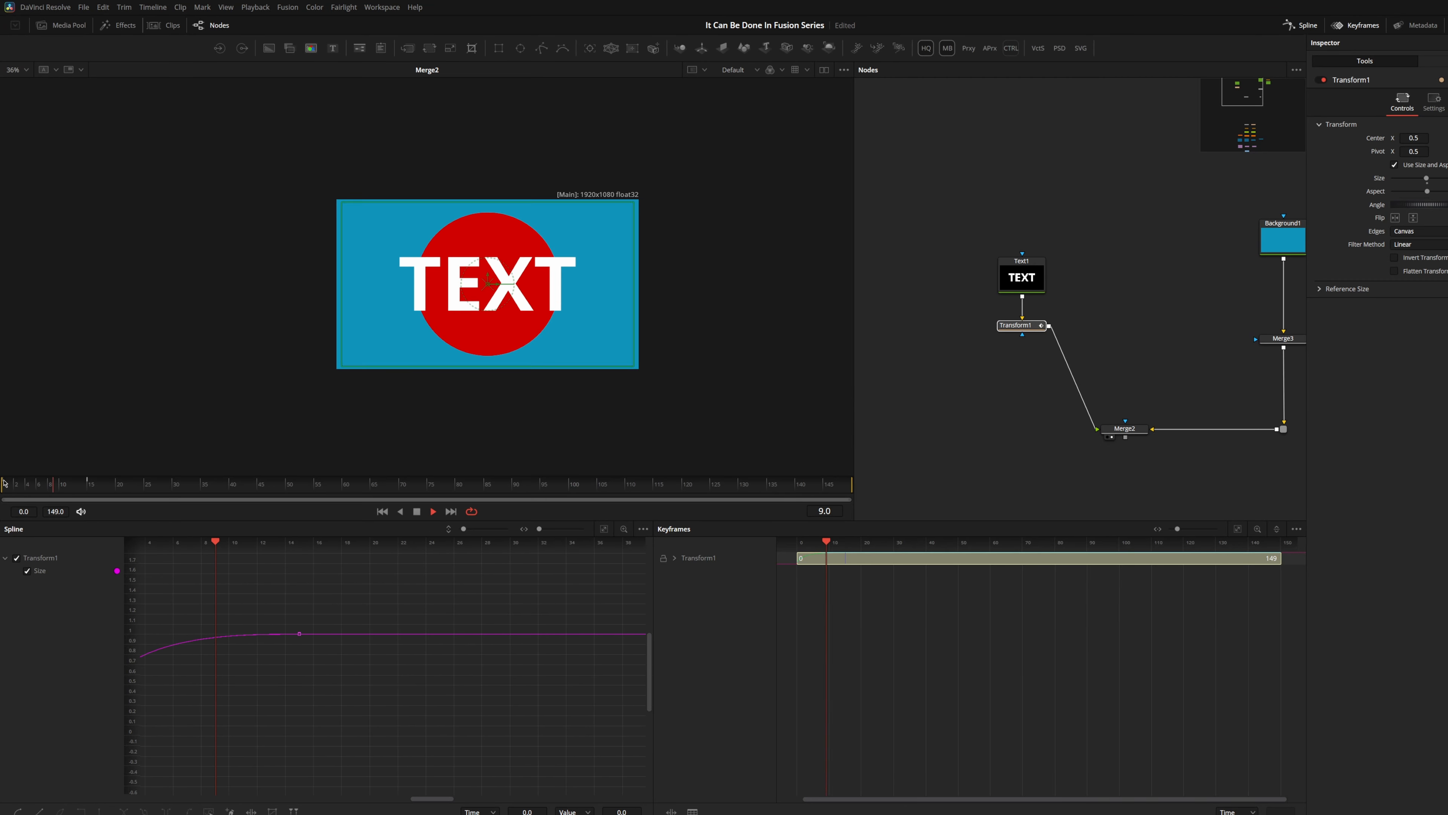
key(space)
click(2, 484)
key(space)
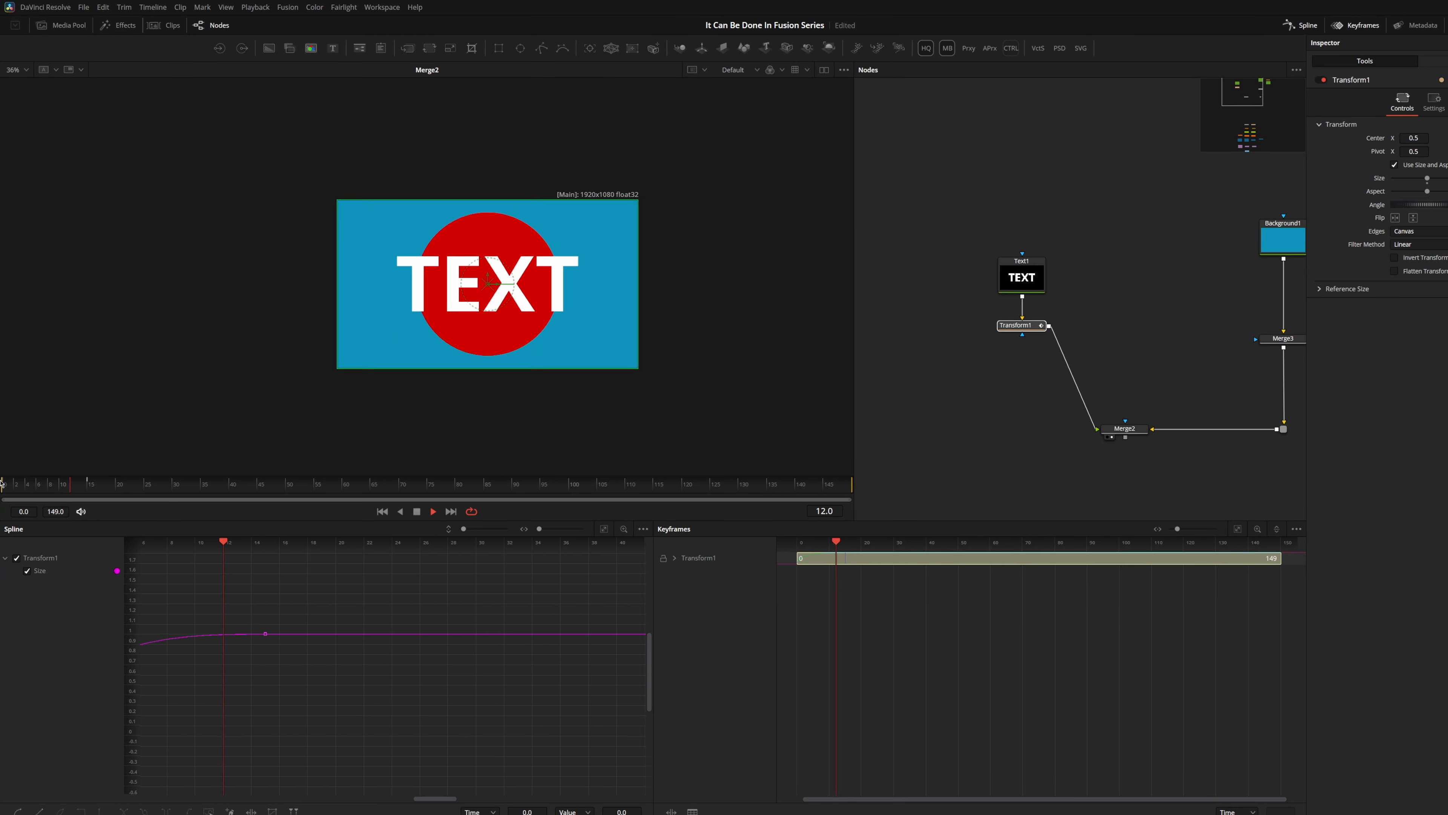
scroll(313, 576, down, 3)
key(space)
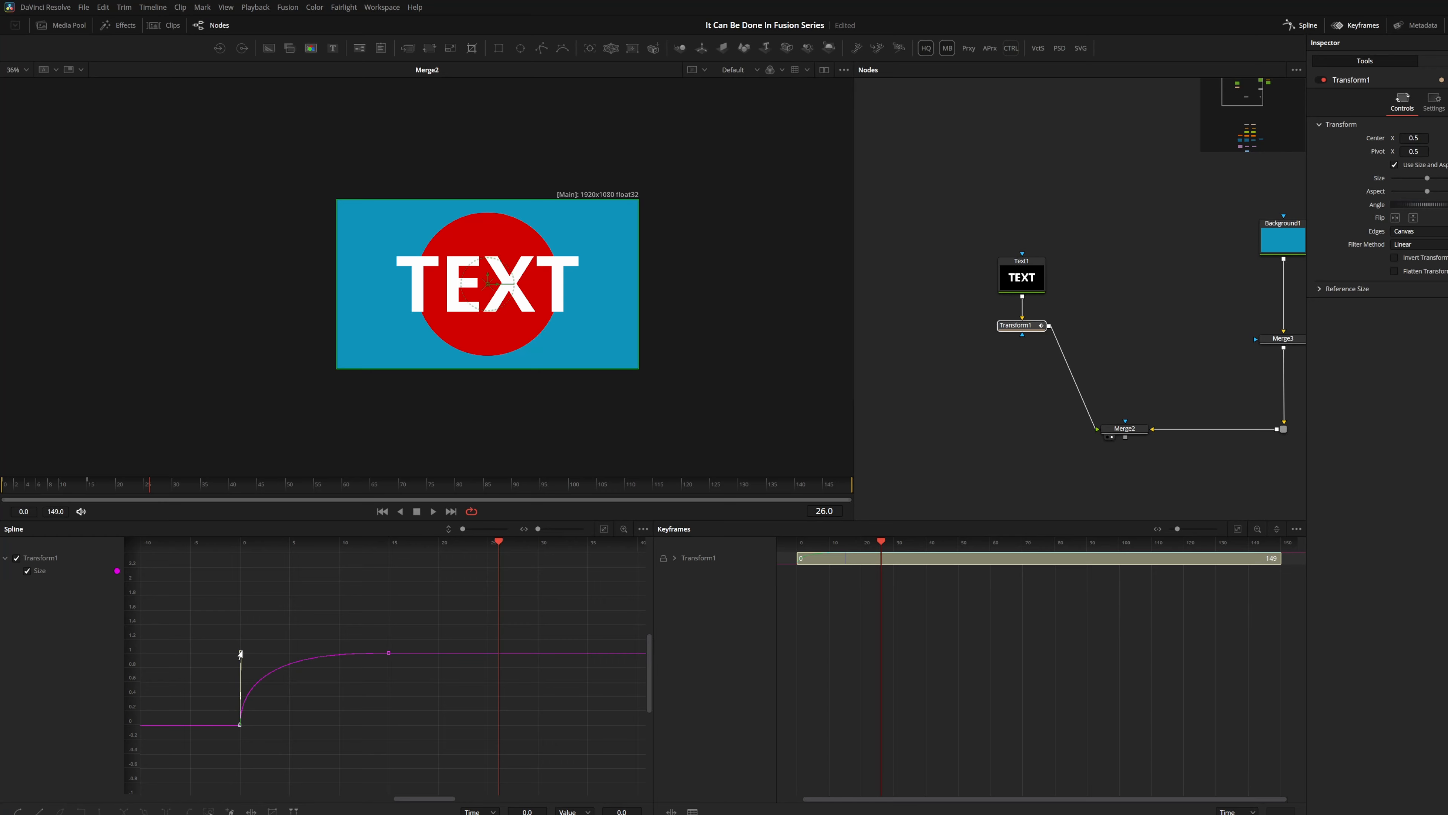
Flatten the first Size keyframe's handle and pull the last keyframe's handle straight down for a slow start and abrupt end, then play it
drag(241, 651, 411, 722)
click(361, 672)
drag(339, 653, 377, 680)
drag(188, 701, 282, 760)
drag(415, 723, 388, 681)
click(383, 690)
click(2, 485)
key(space)
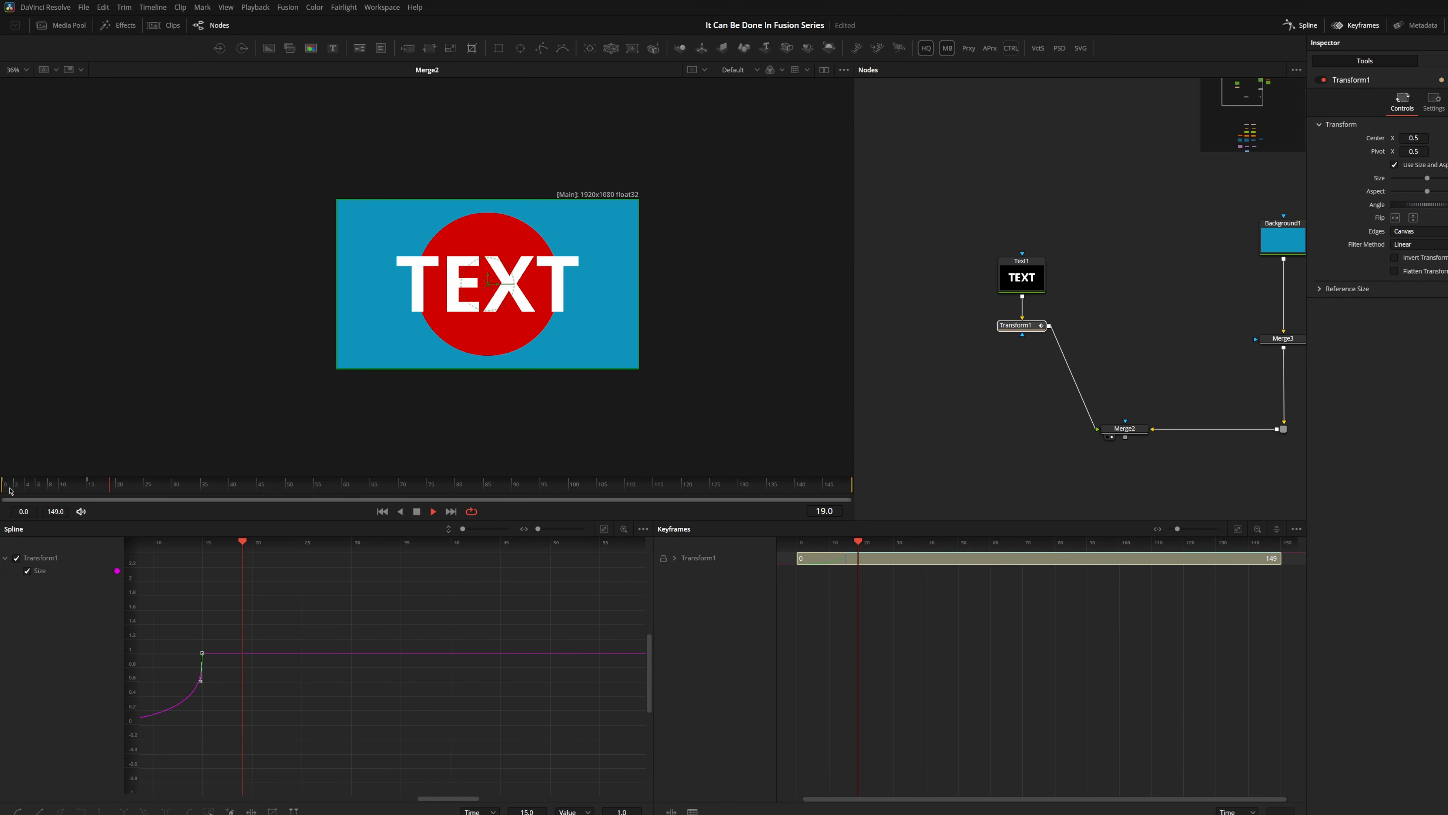
key(space)
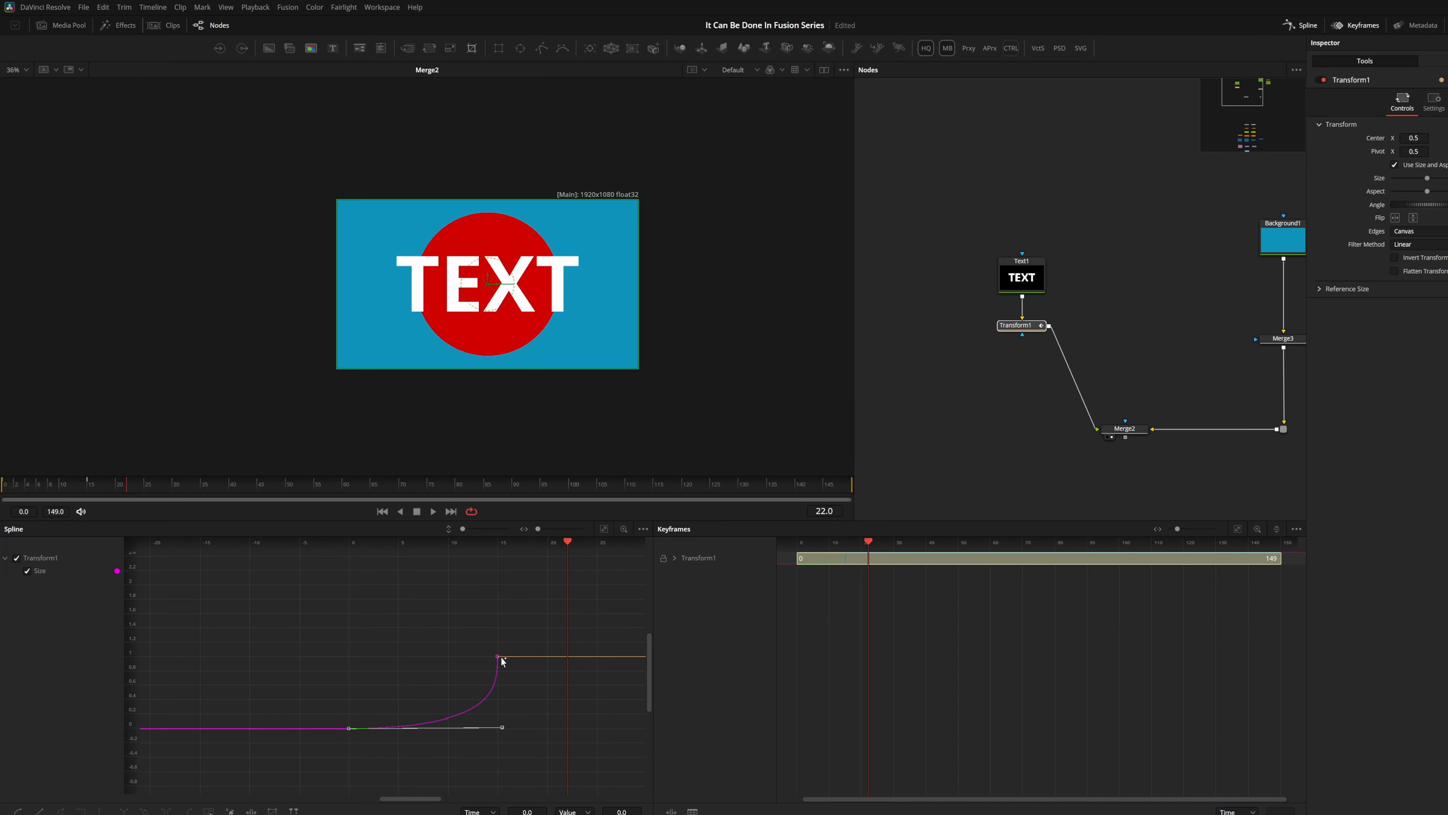
Select both Size keyframes and reset their reshaped curve to the default smooth ease
key(ctrl+s)
drag(524, 615, 231, 754)
key(shift+s)
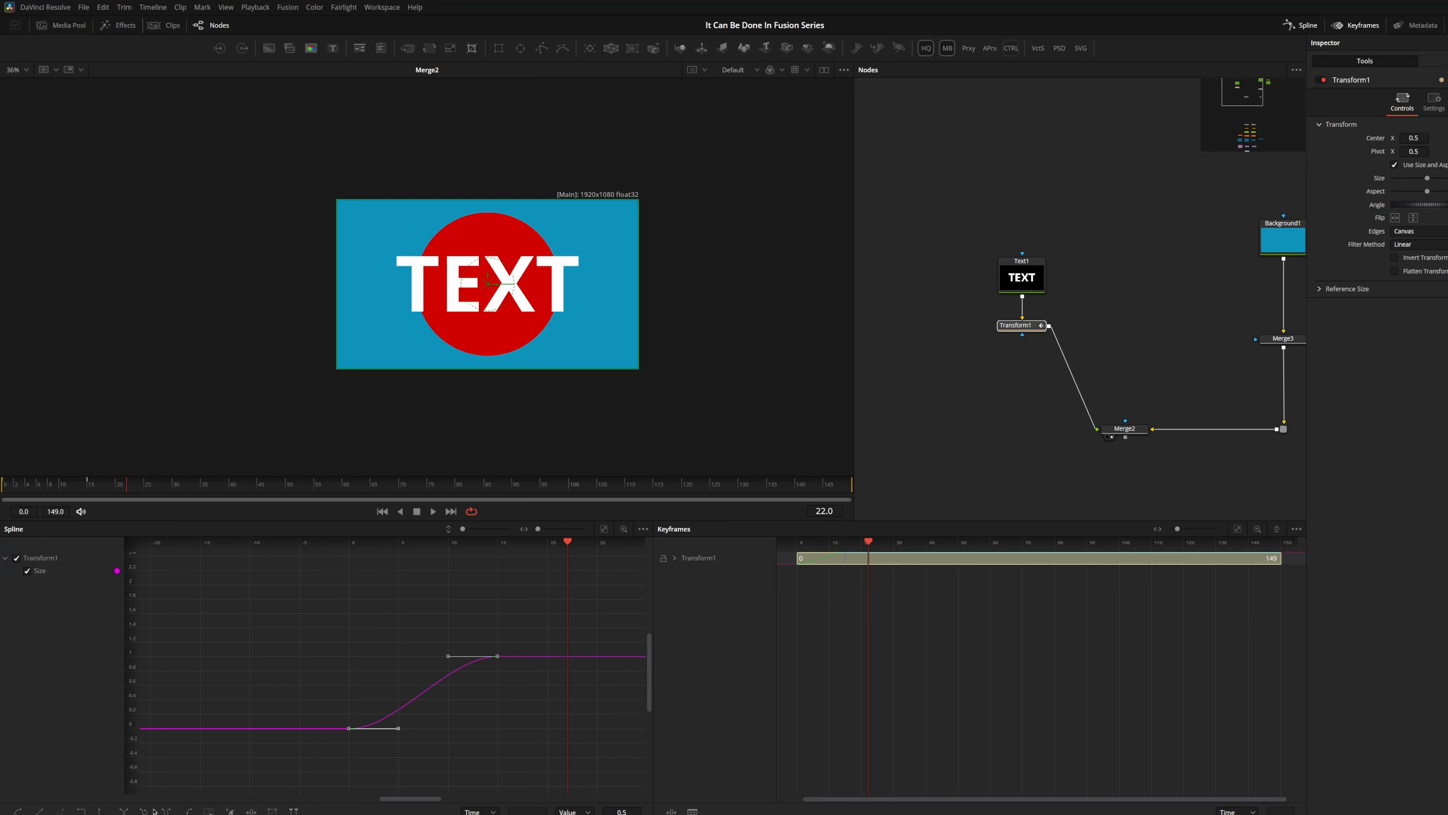
Apply Step In and Step Out in turn to the Size keyframes and scrub the timeline to check the jump
key(l)
click(85, 811)
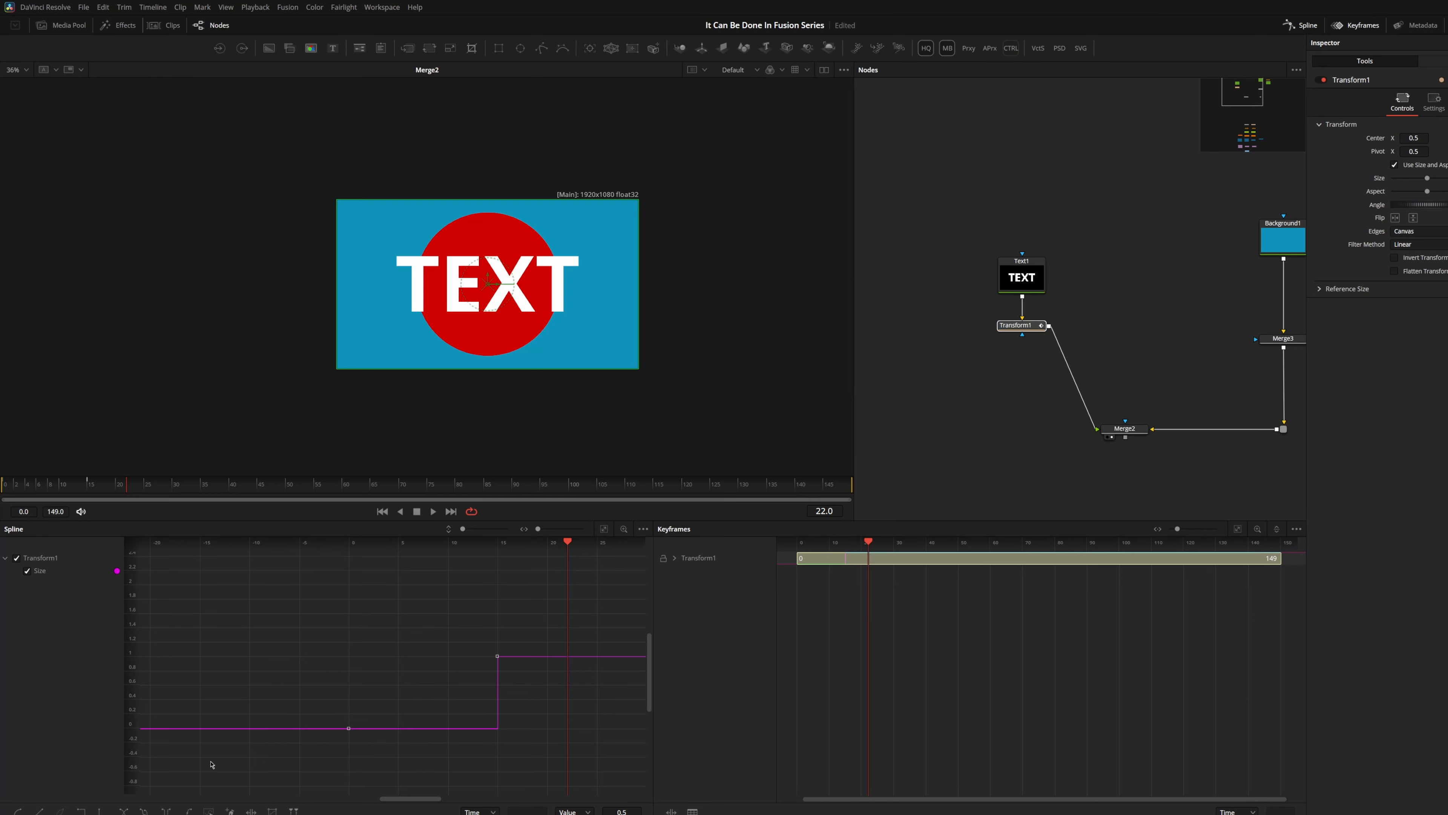
click(99, 811)
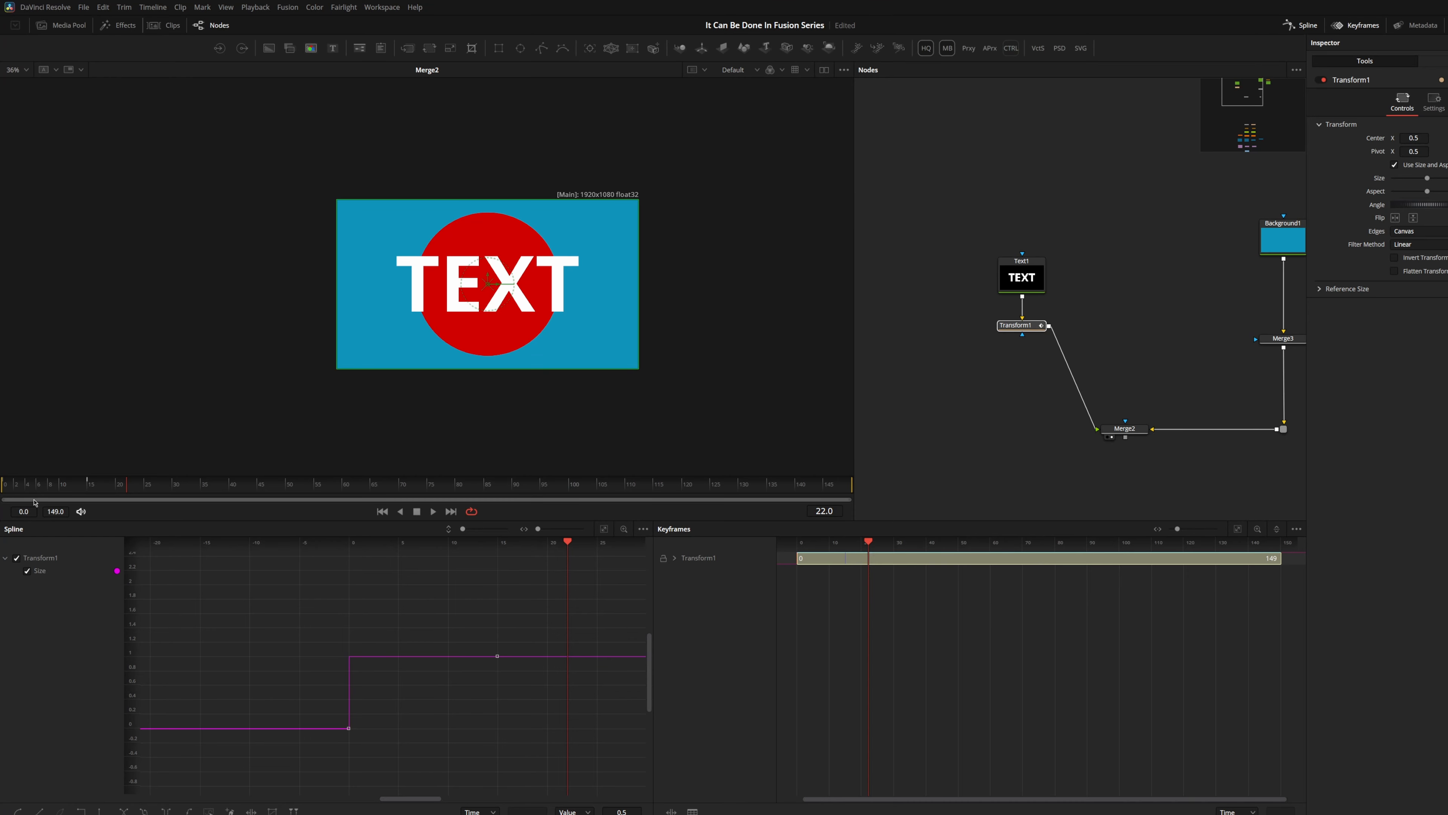
mouse_move(35, 489)
mouse_down()
mouse_move(2, 485)
mouse_move(26, 485)
mouse_up()
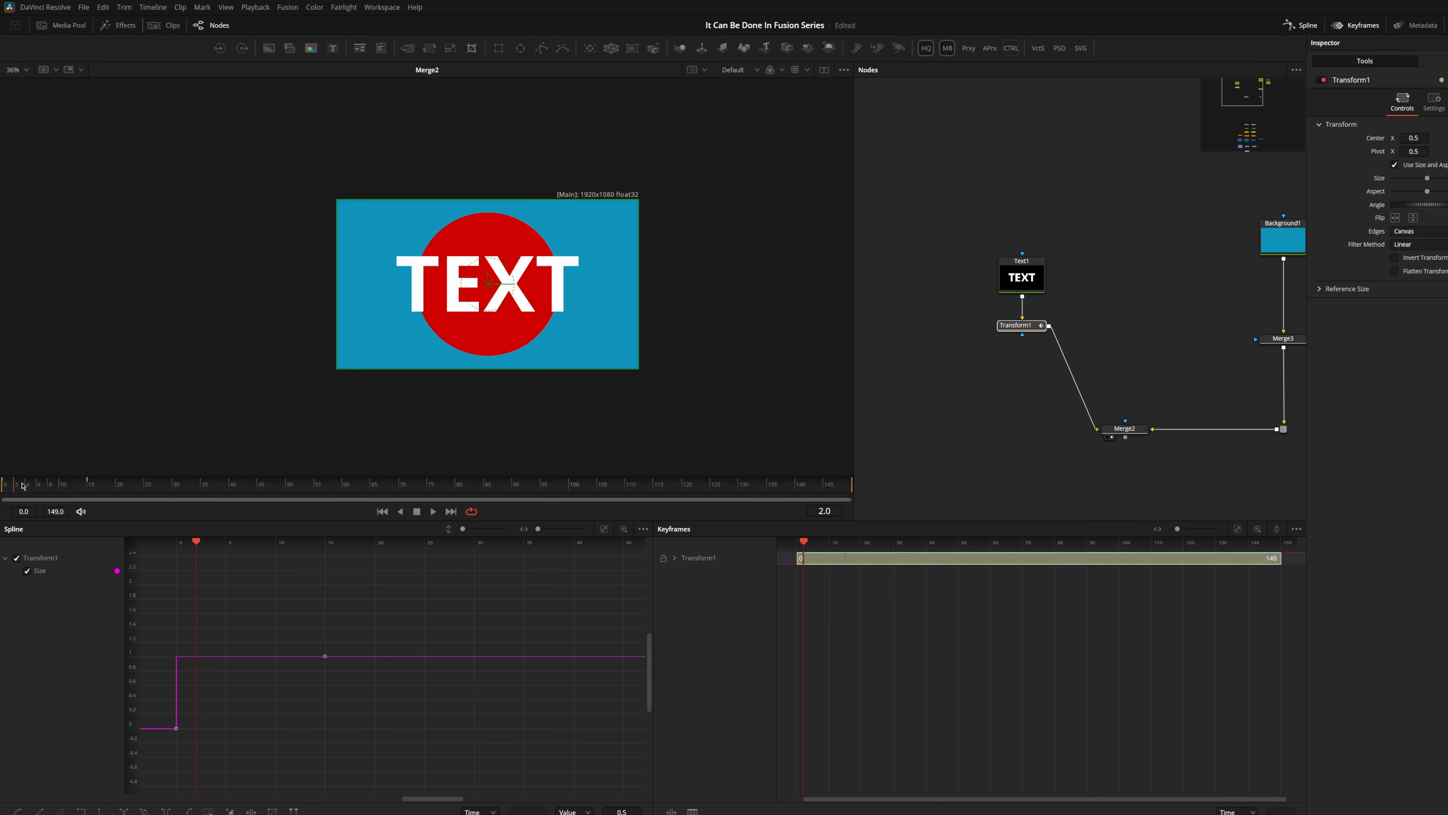
click(99, 811)
drag(5, 487, 113, 492)
Reselect both Size keyframes and make the curve between them linear
click(240, 610)
drag(143, 719, 312, 708)
click(39, 811)
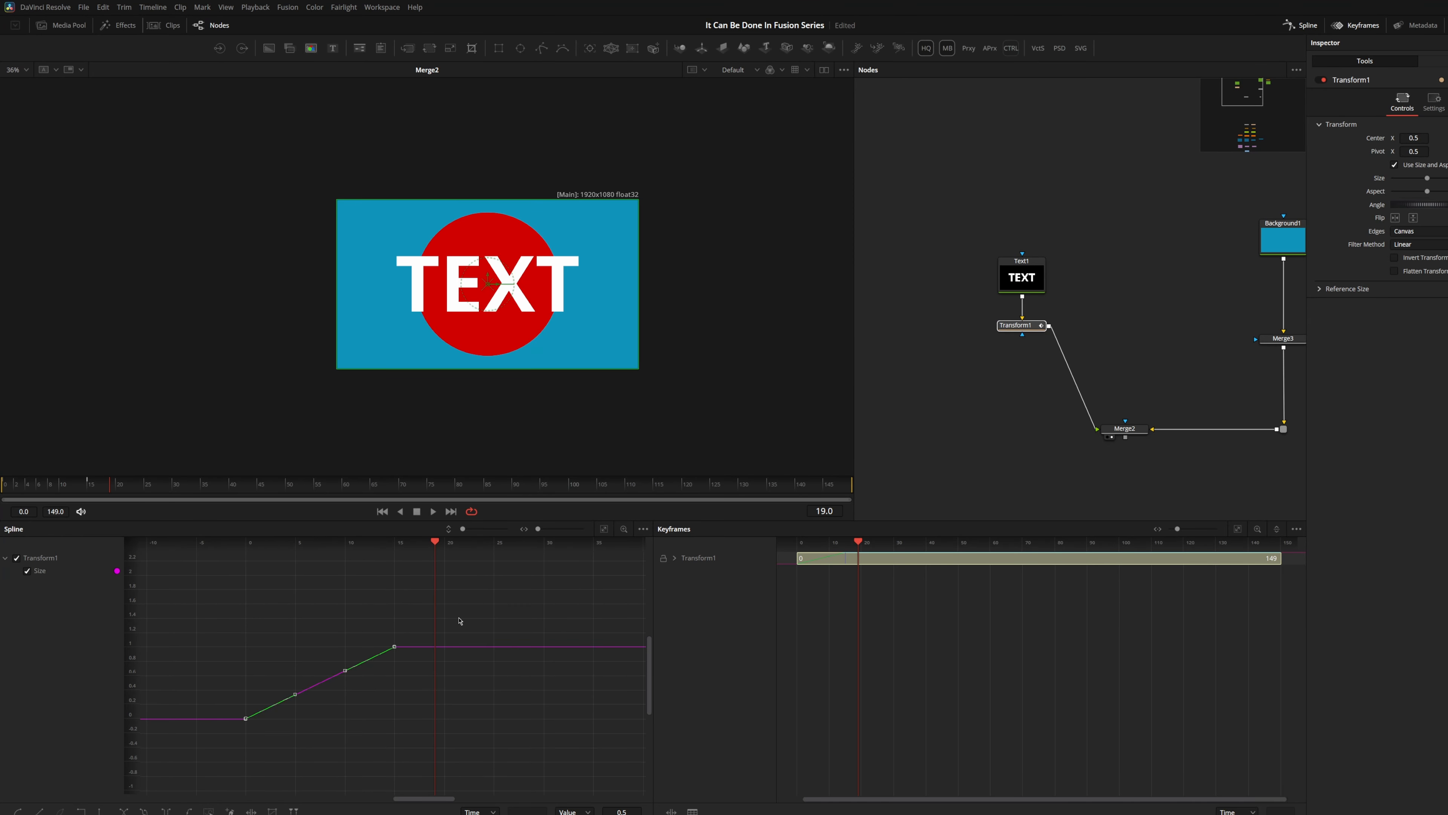
Reverse the Size curve, scrub through the shrinking text, restore the original direction and return to frame 0
click(420, 686)
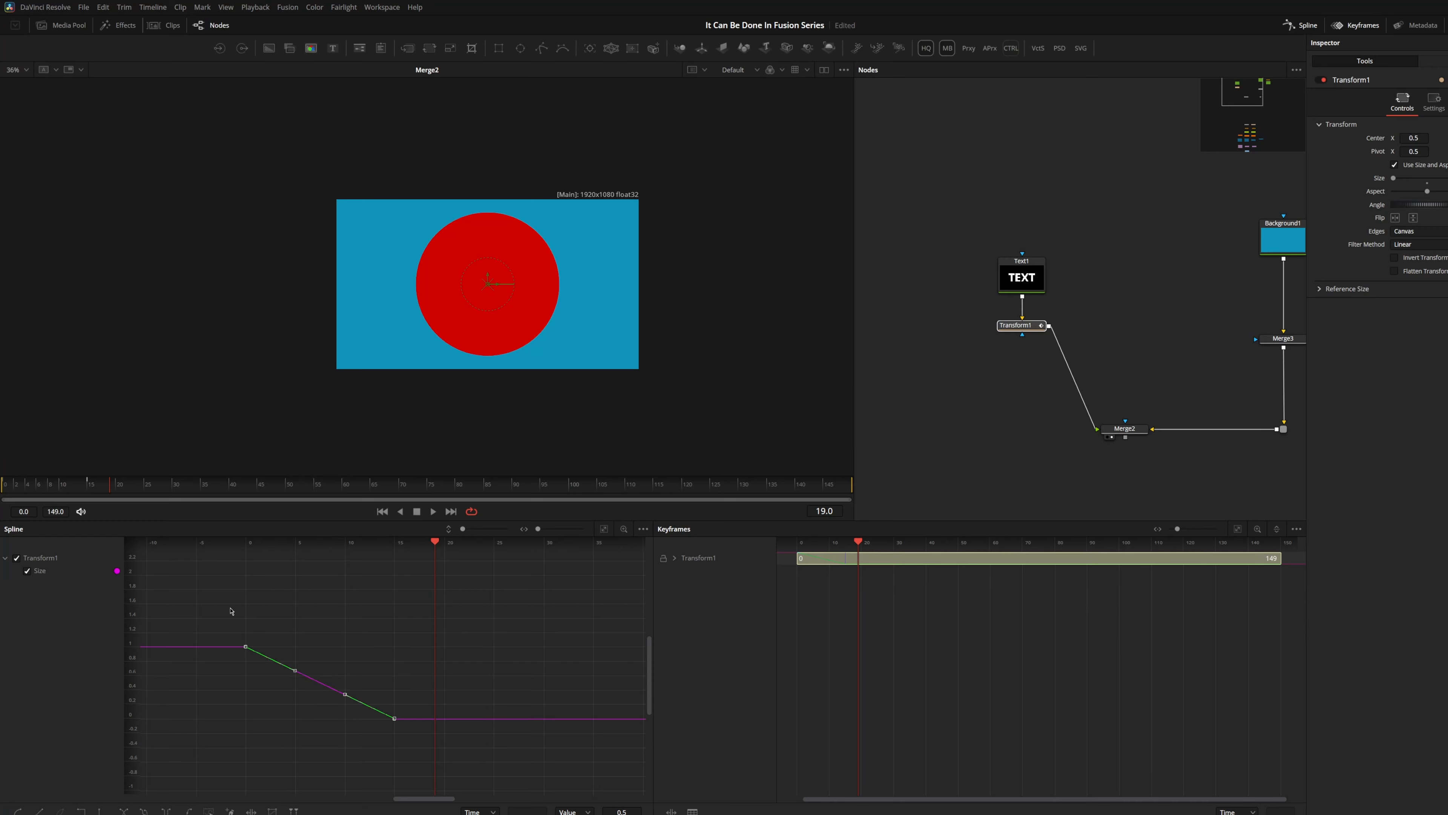
click(2, 485)
mouse_move(2, 485)
mouse_down()
mouse_move(67, 485)
mouse_move(26, 486)
mouse_up()
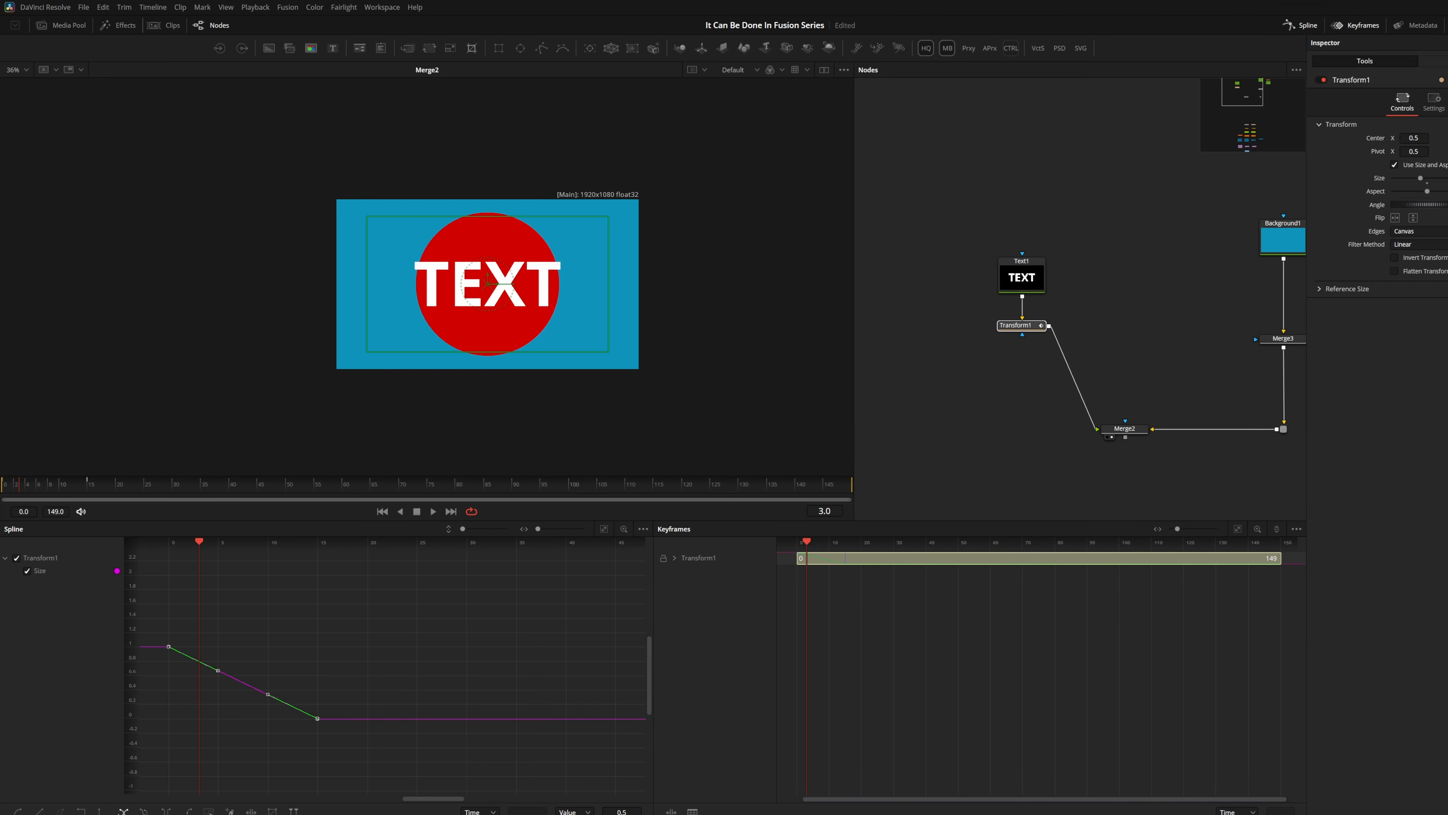
click(166, 810)
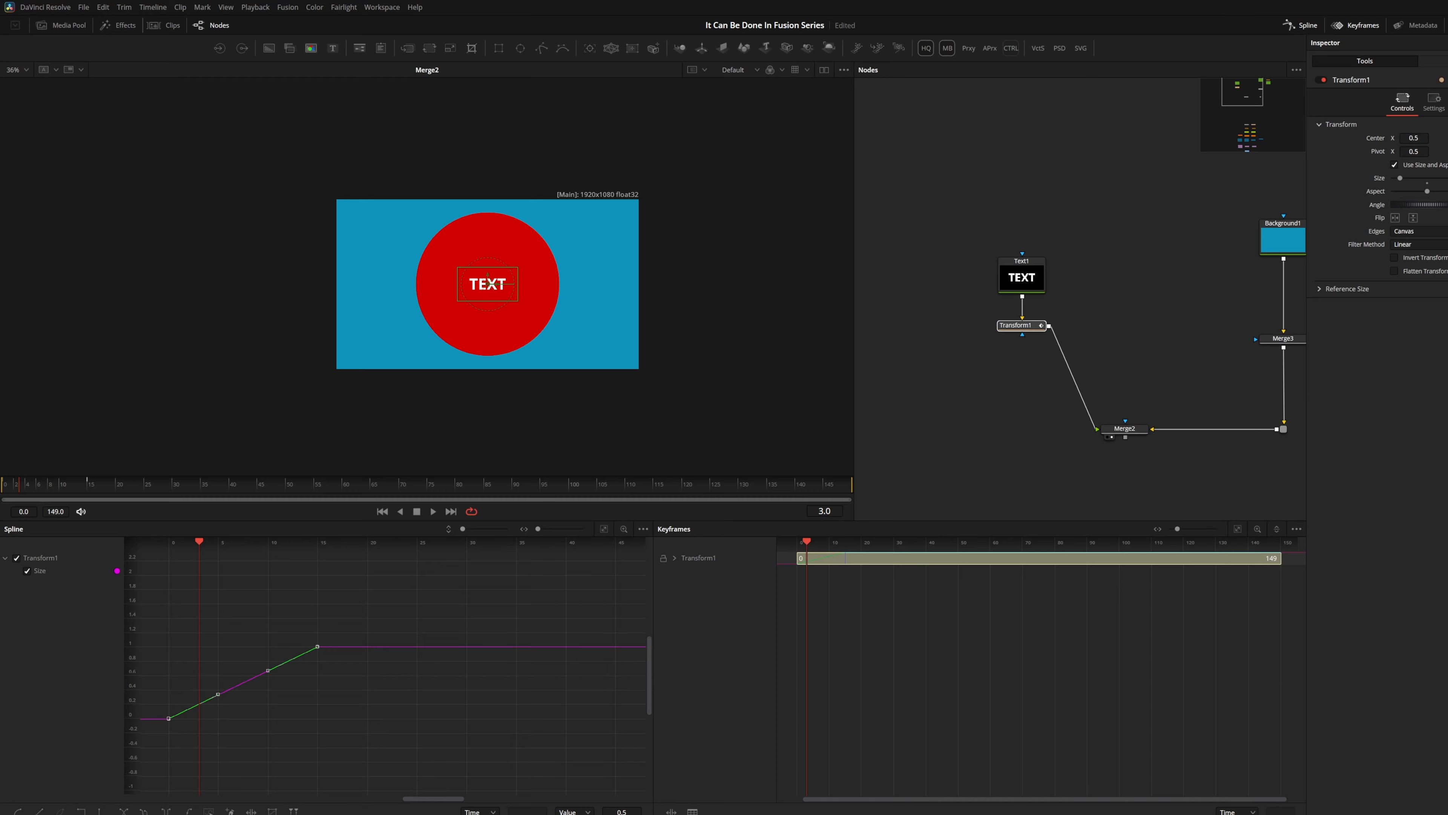
drag(24, 486, 1, 662)
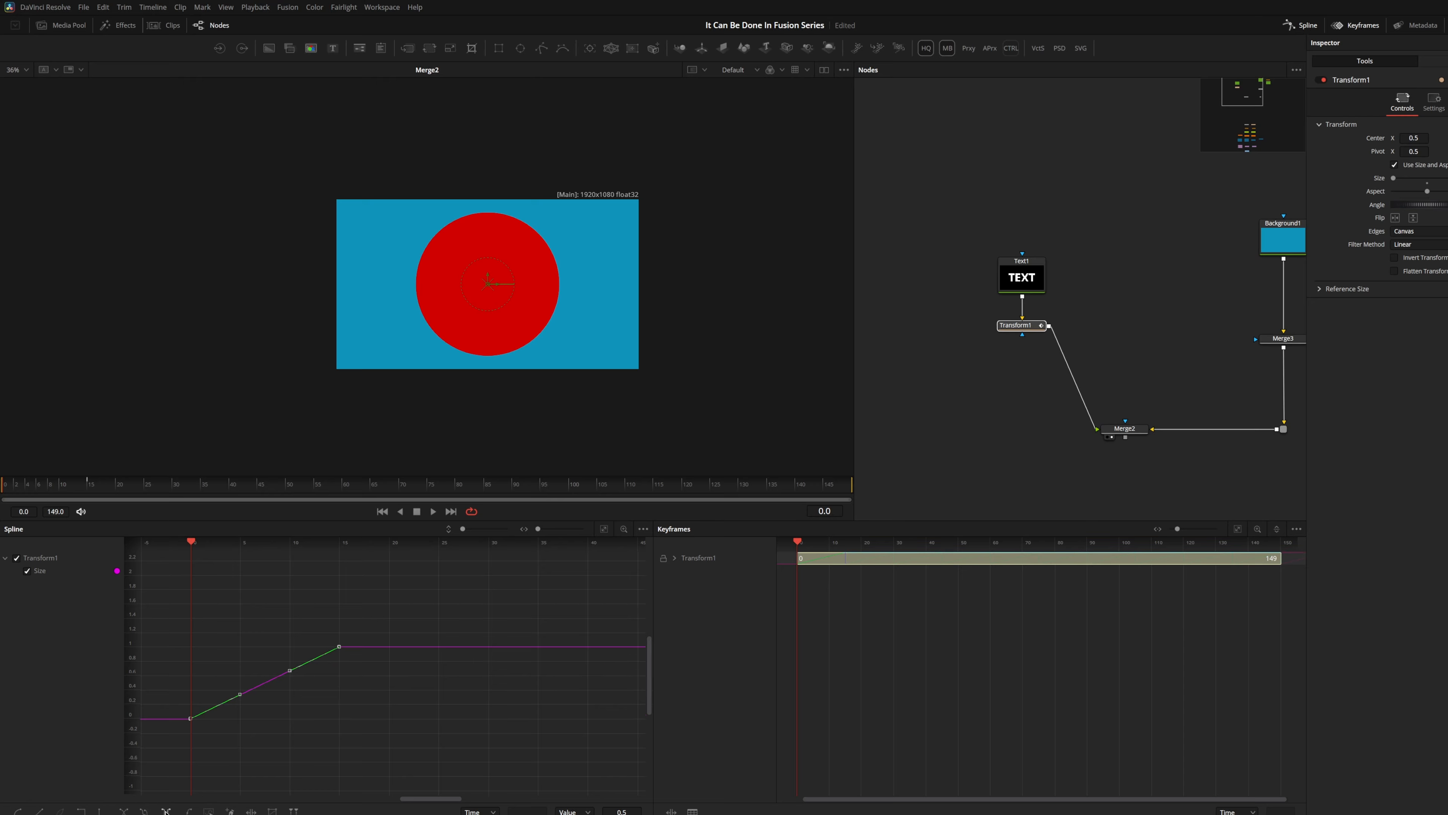
drag(18, 486, 2, 673)
Extend the Size curve past its last keyframe with a relative loop and play the growing text from frame 0
right_click(333, 614)
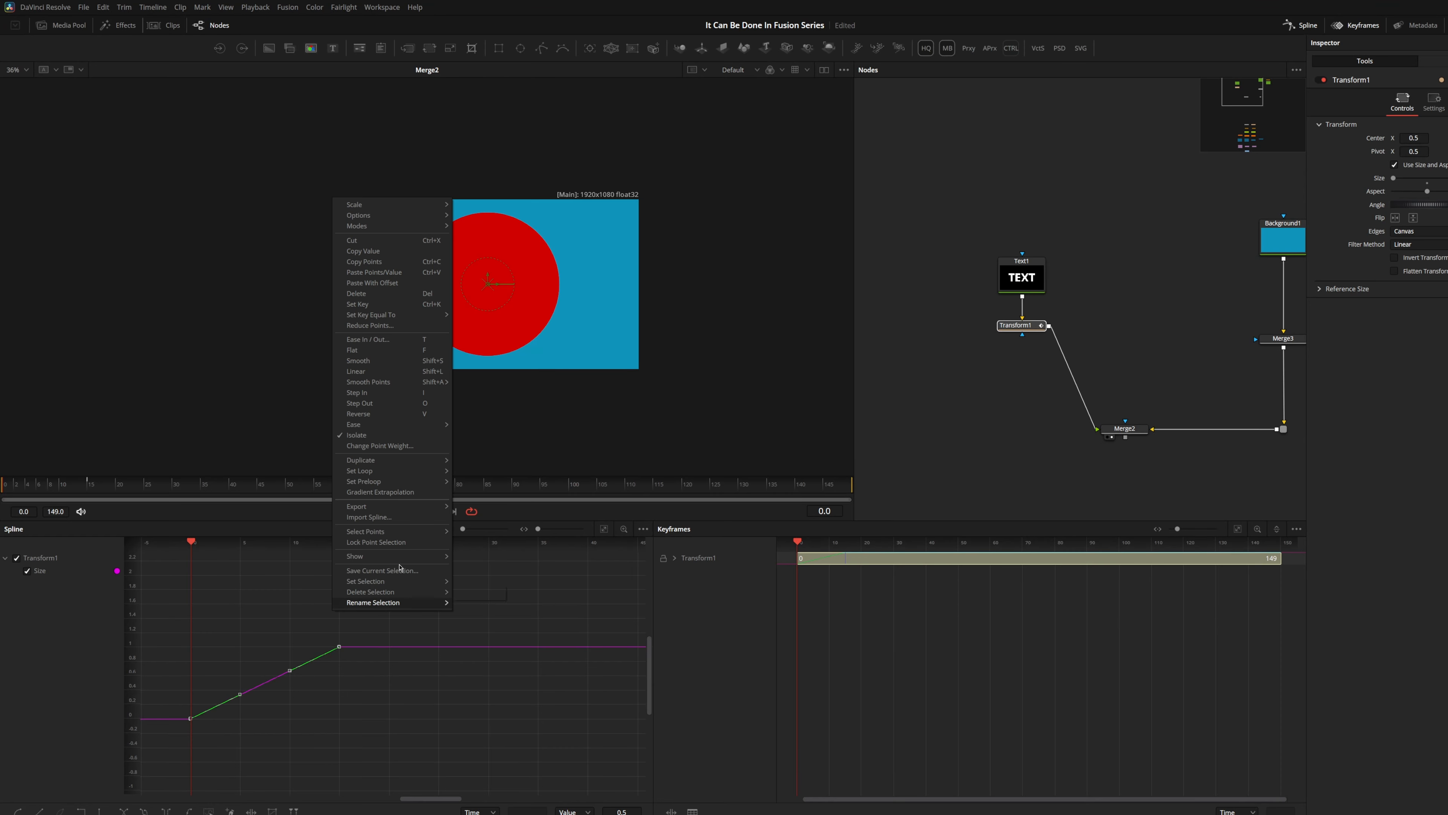
click(365, 361)
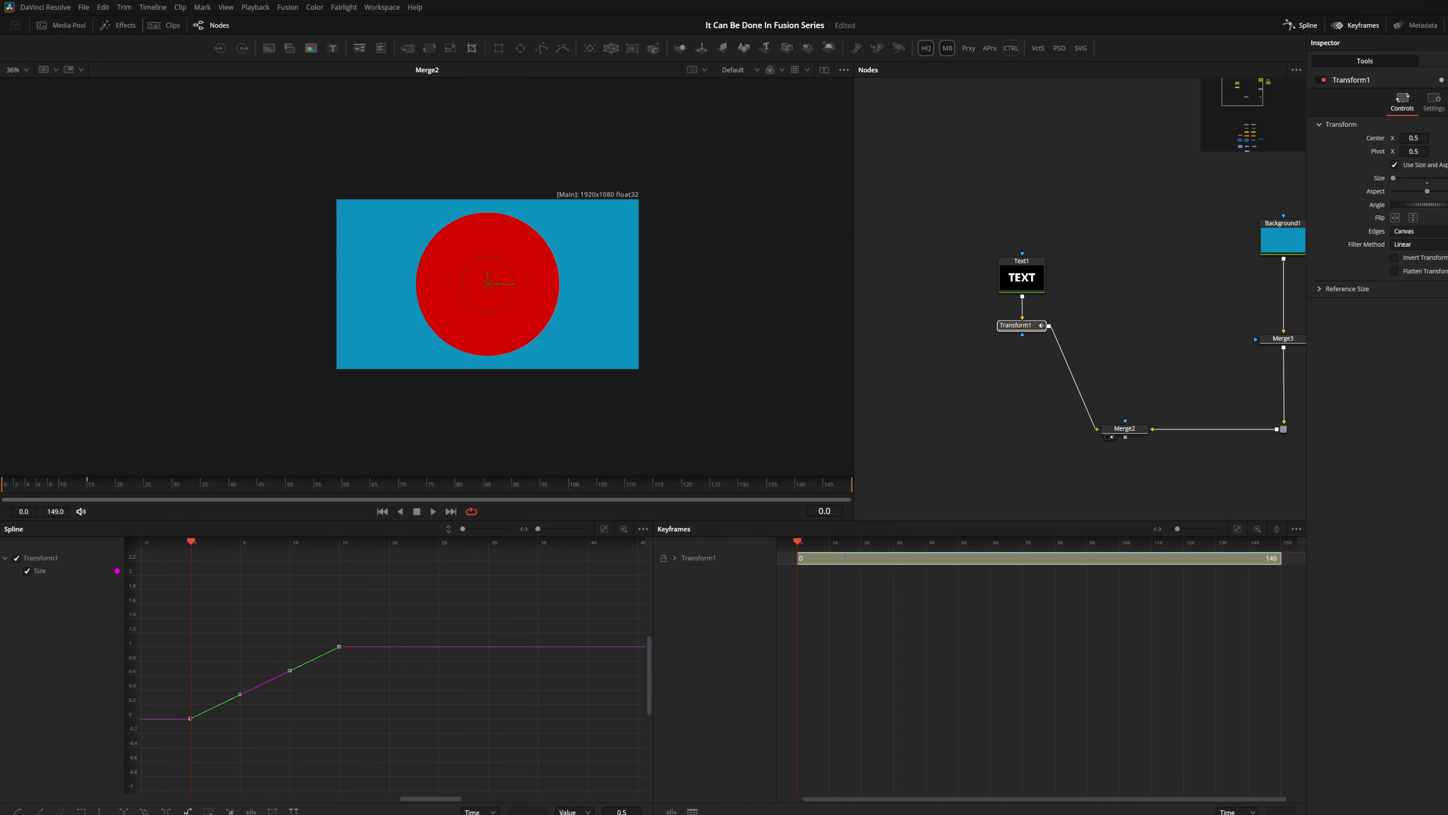
key(Delete)
key(space)
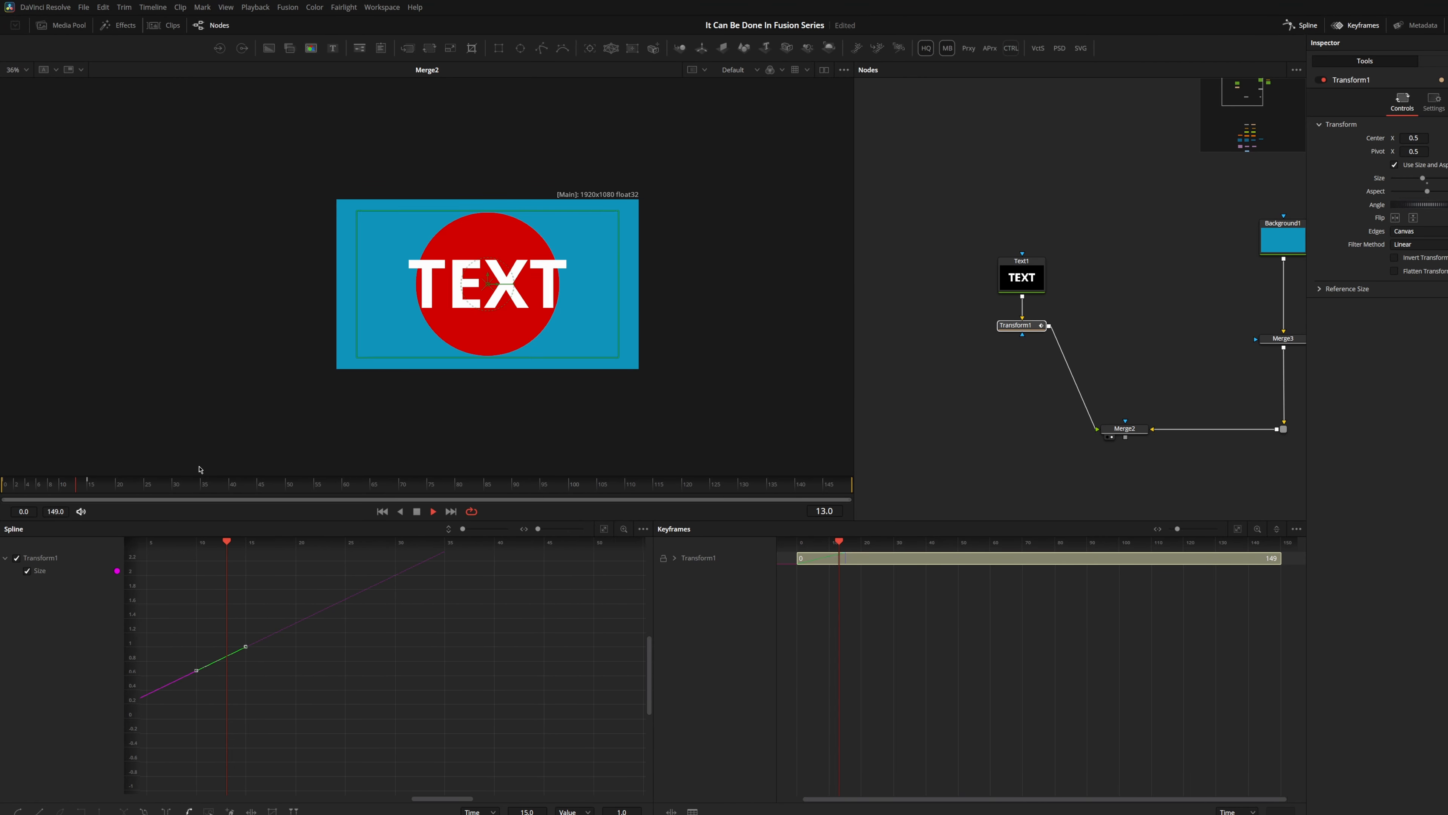
key(space)
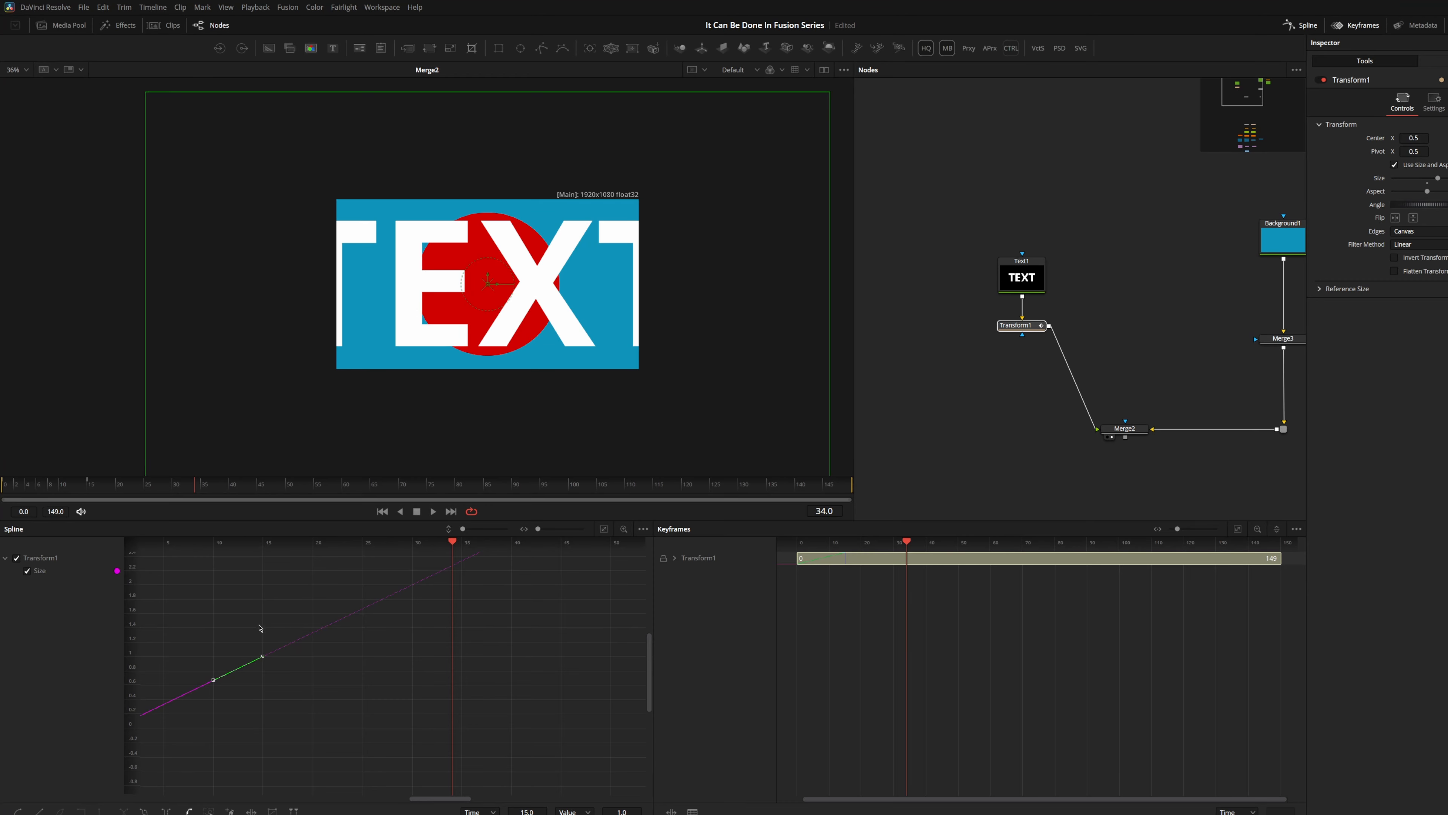
scroll(261, 628, down, 3)
drag(242, 631, 386, 626)
click(3, 485)
key(space)
key(space)
Move the last Size keyframe to frame 9 with a value of 2.08 and play the animation from frame 0
drag(223, 568, 446, 550)
drag(431, 661, 394, 620)
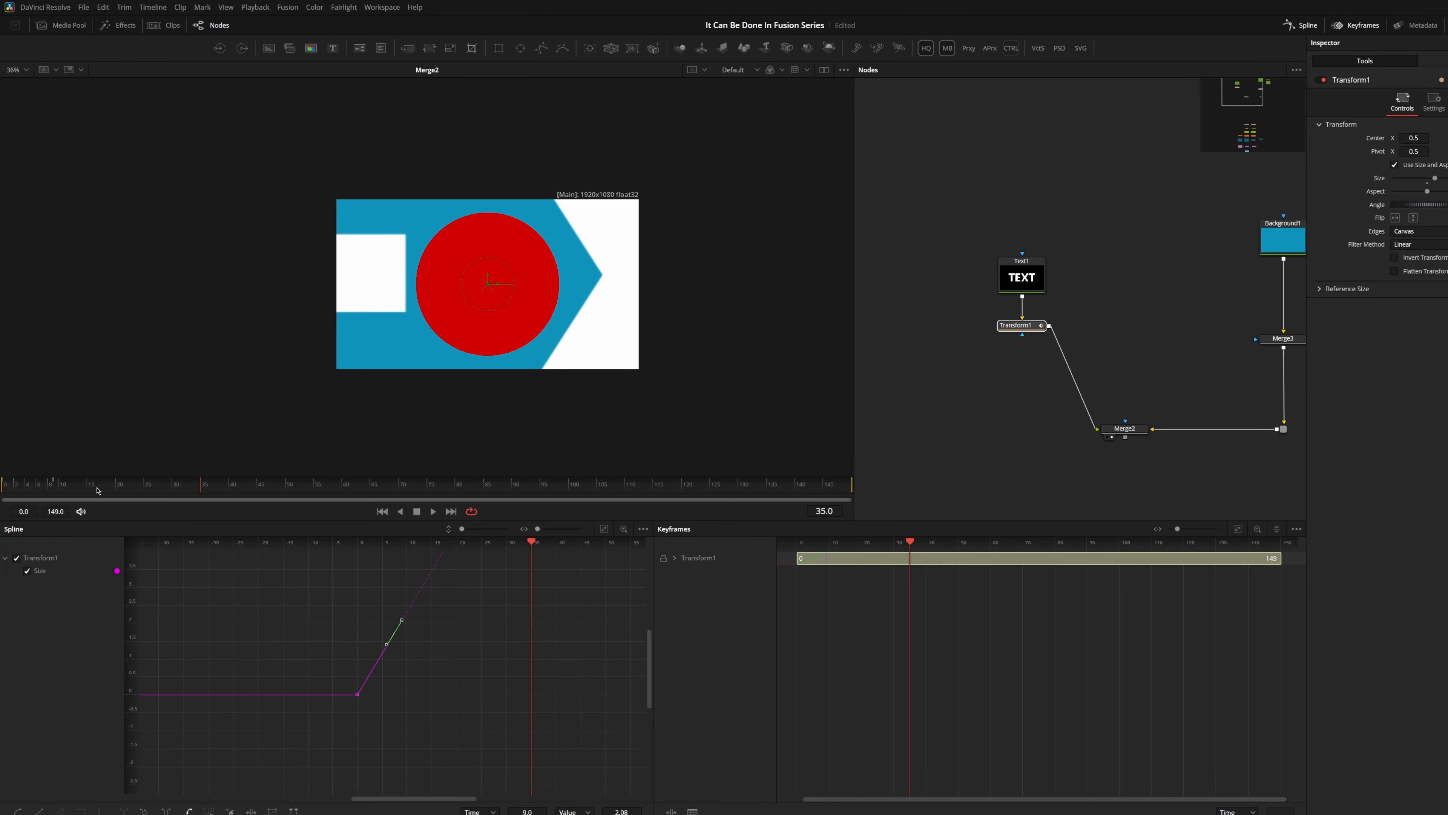
click(3, 485)
key(space)
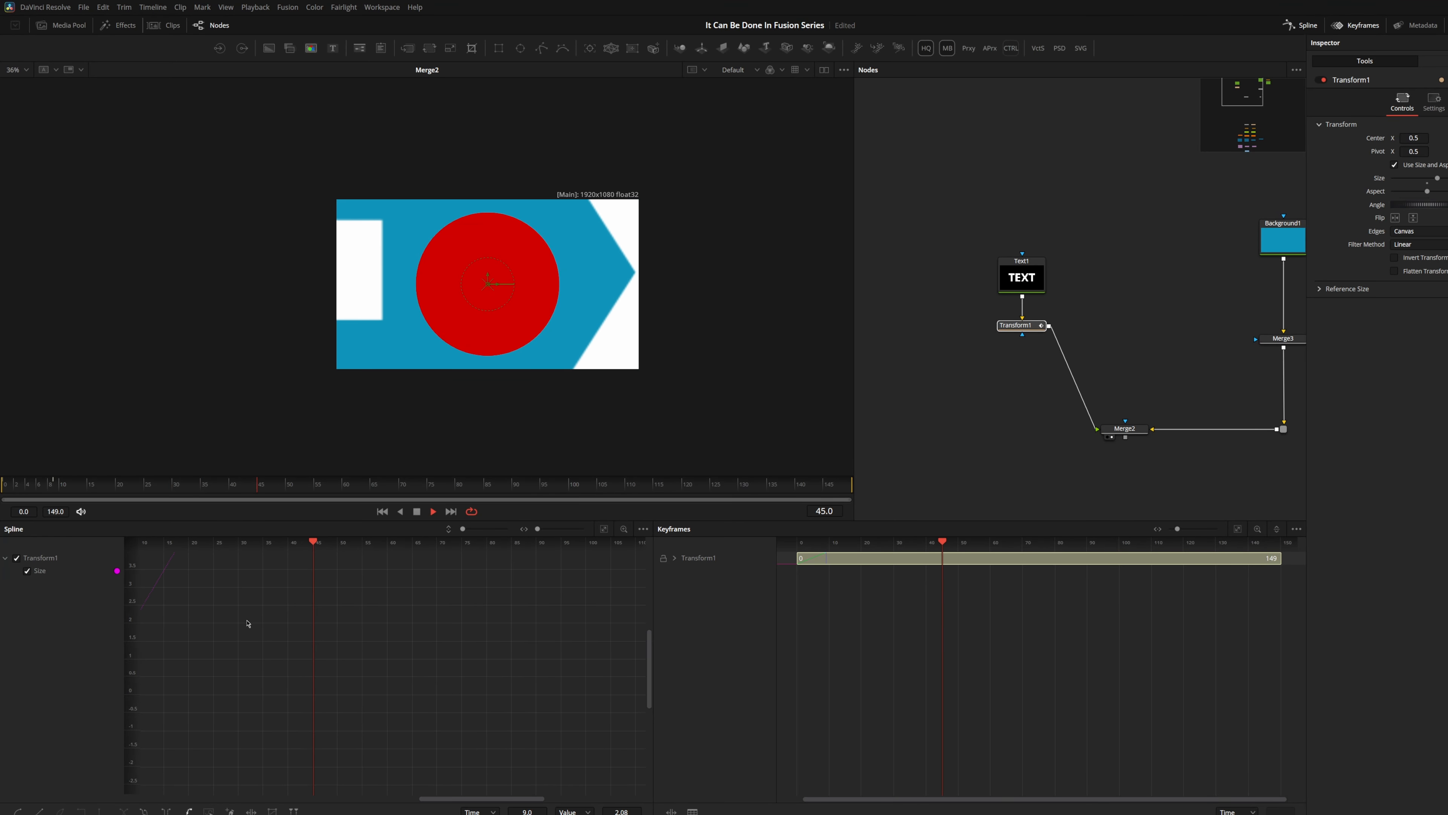
key(space)
drag(253, 623, 531, 622)
Move the last Size keyframe to frame 14 with a value of 0.12 and play the slower growth
drag(396, 623, 425, 687)
click(2, 484)
key(space)
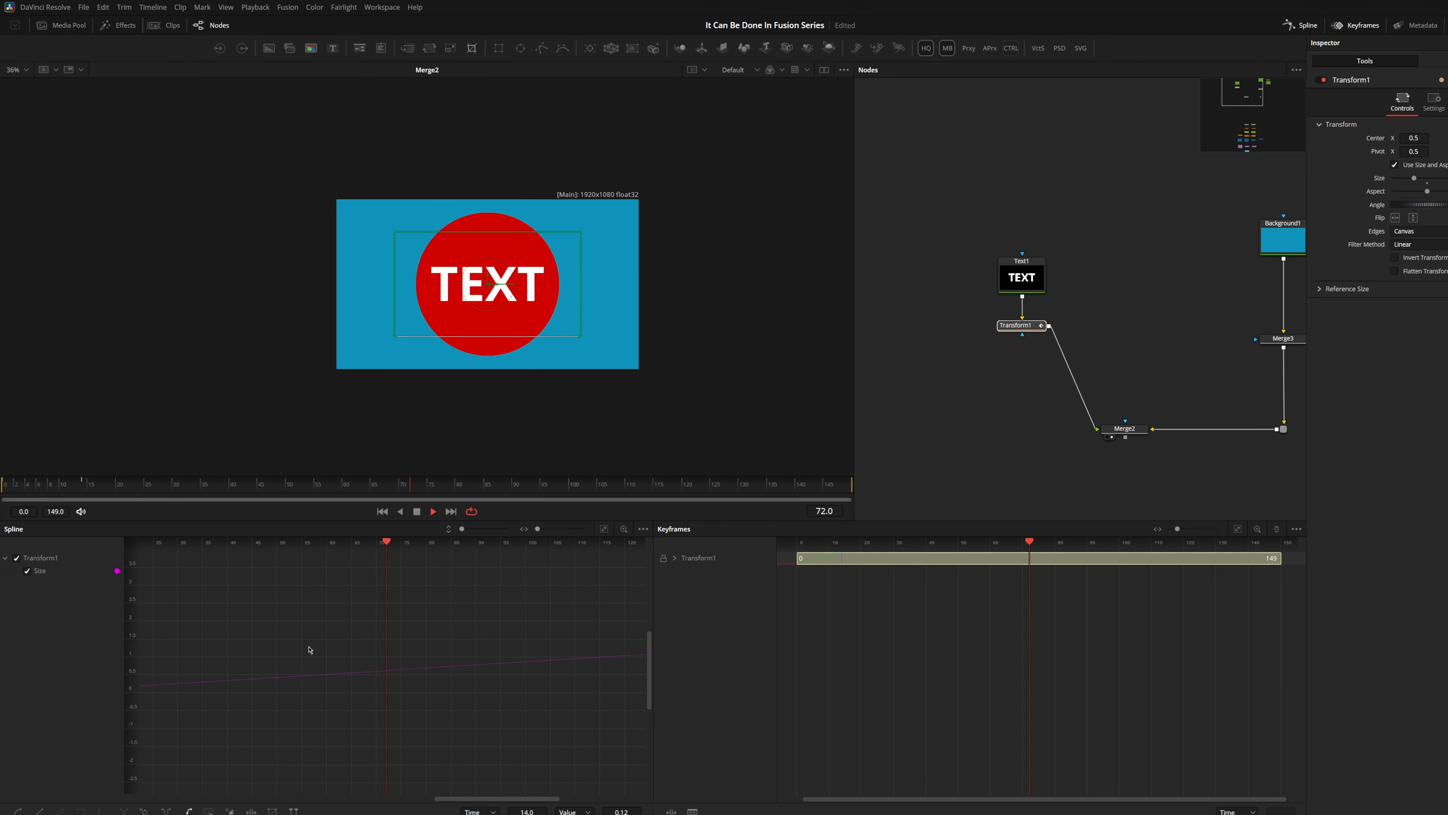
key(space)
Turn off the relative loop for the Size keyframes and move the last one to frame 12 with a value of 1.25
drag(277, 619, 534, 600)
drag(405, 614, 210, 701)
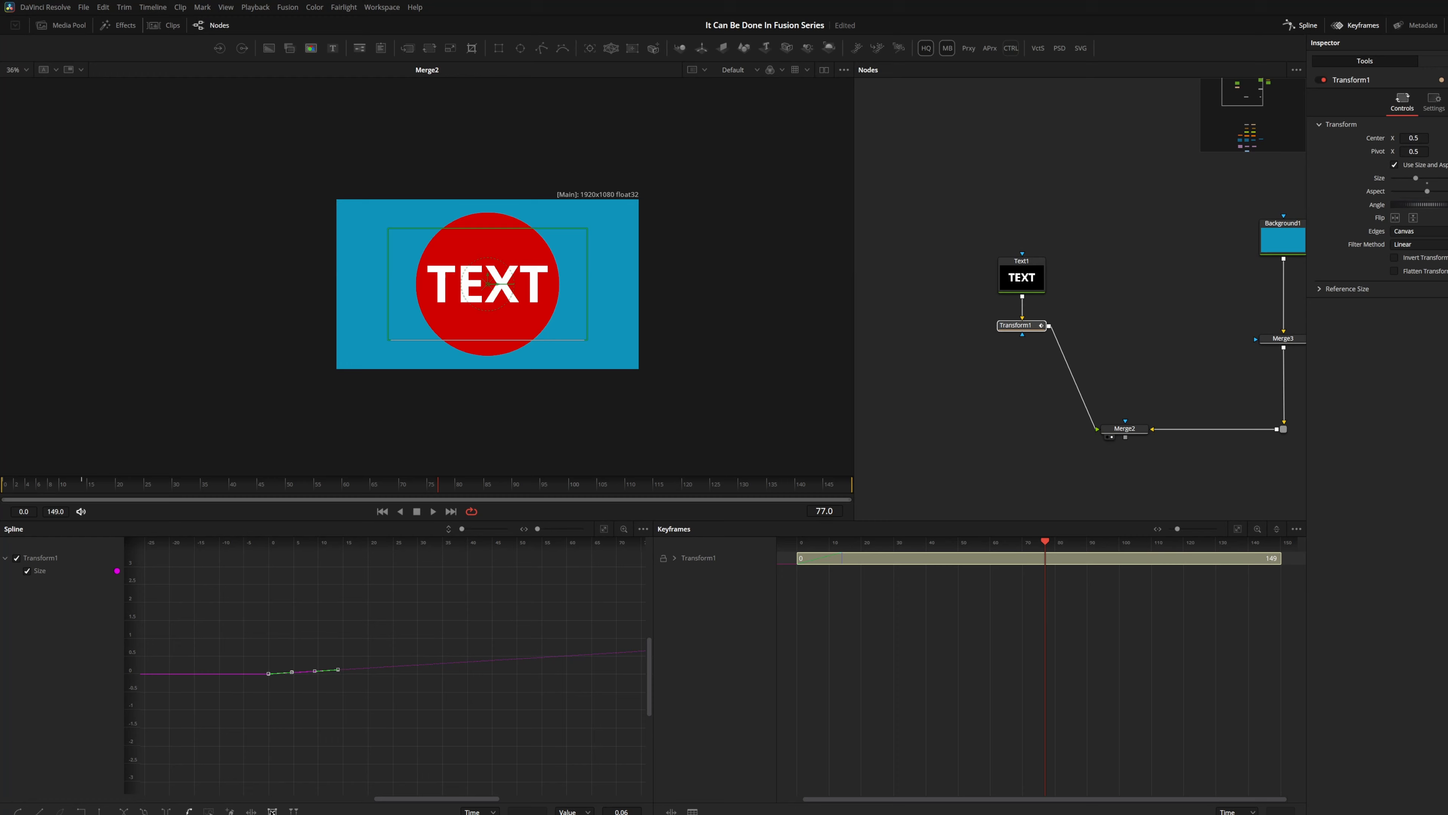
click(189, 812)
drag(338, 669, 331, 630)
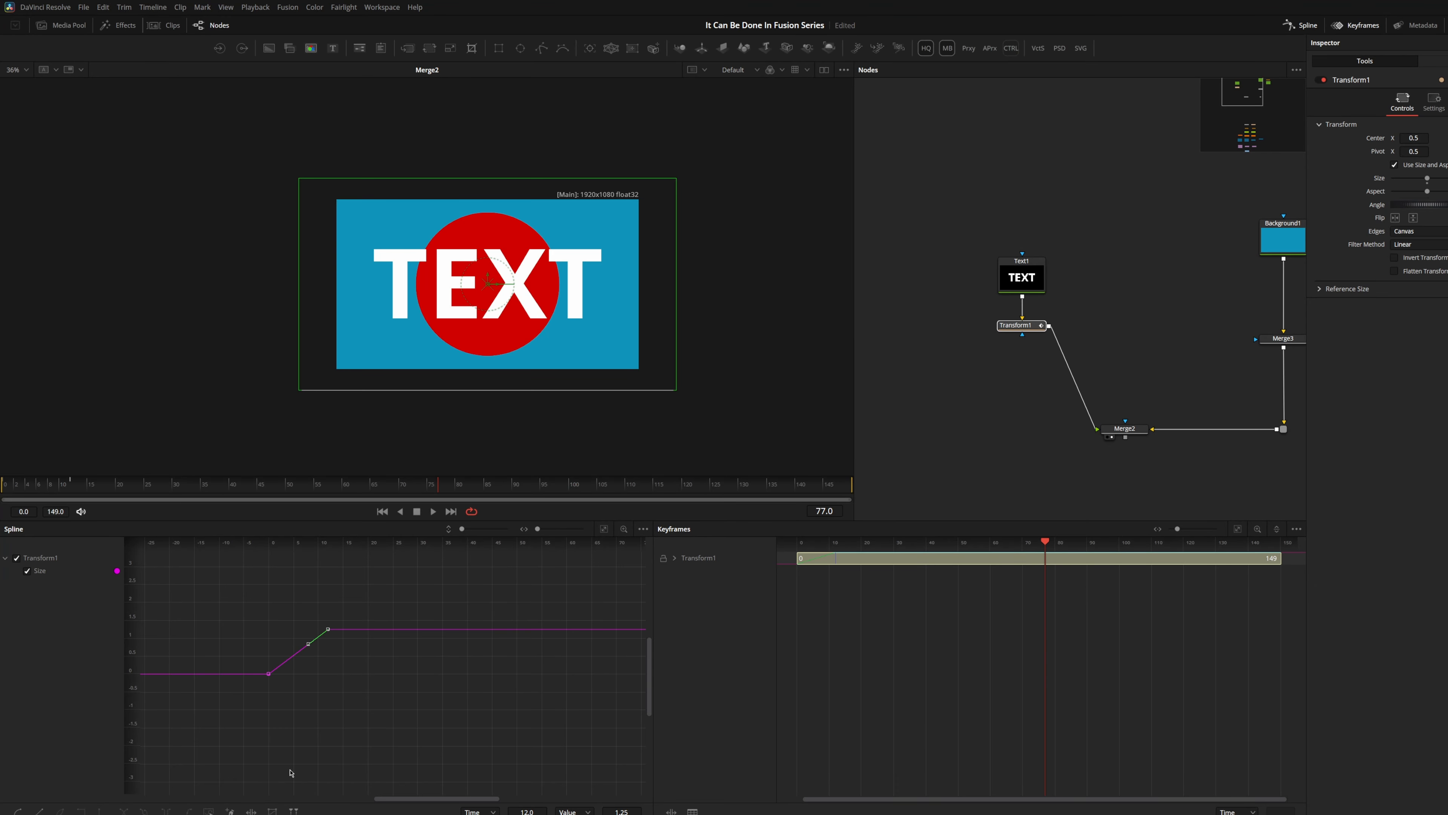
Enclose the Size keyframes in a shape box, undo a stray adjustment, and rescale the curve by the box's sides
click(273, 811)
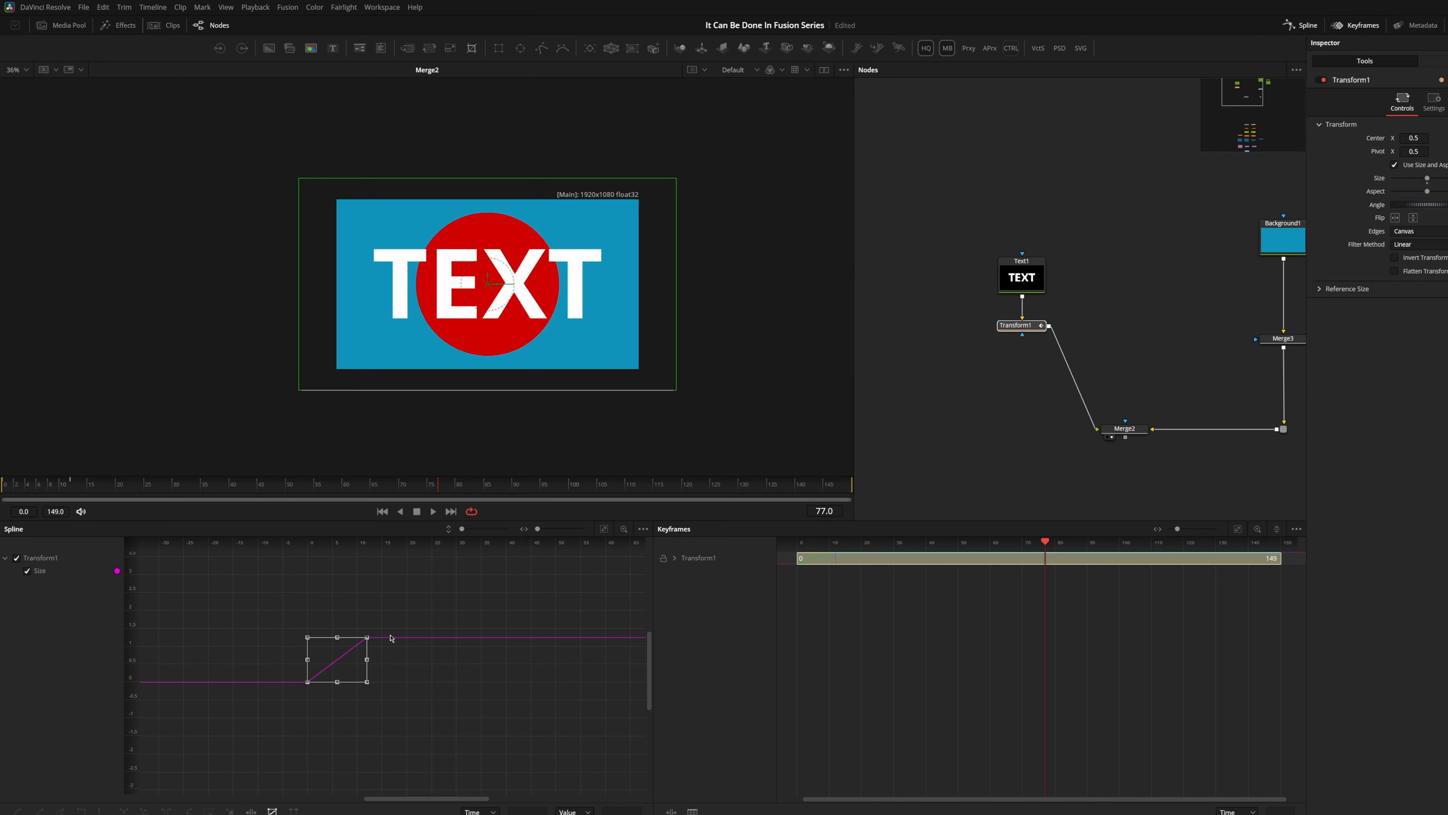
drag(365, 638, 212, 757)
key(ctrl+z)
drag(398, 685, 443, 685)
drag(328, 615, 328, 646)
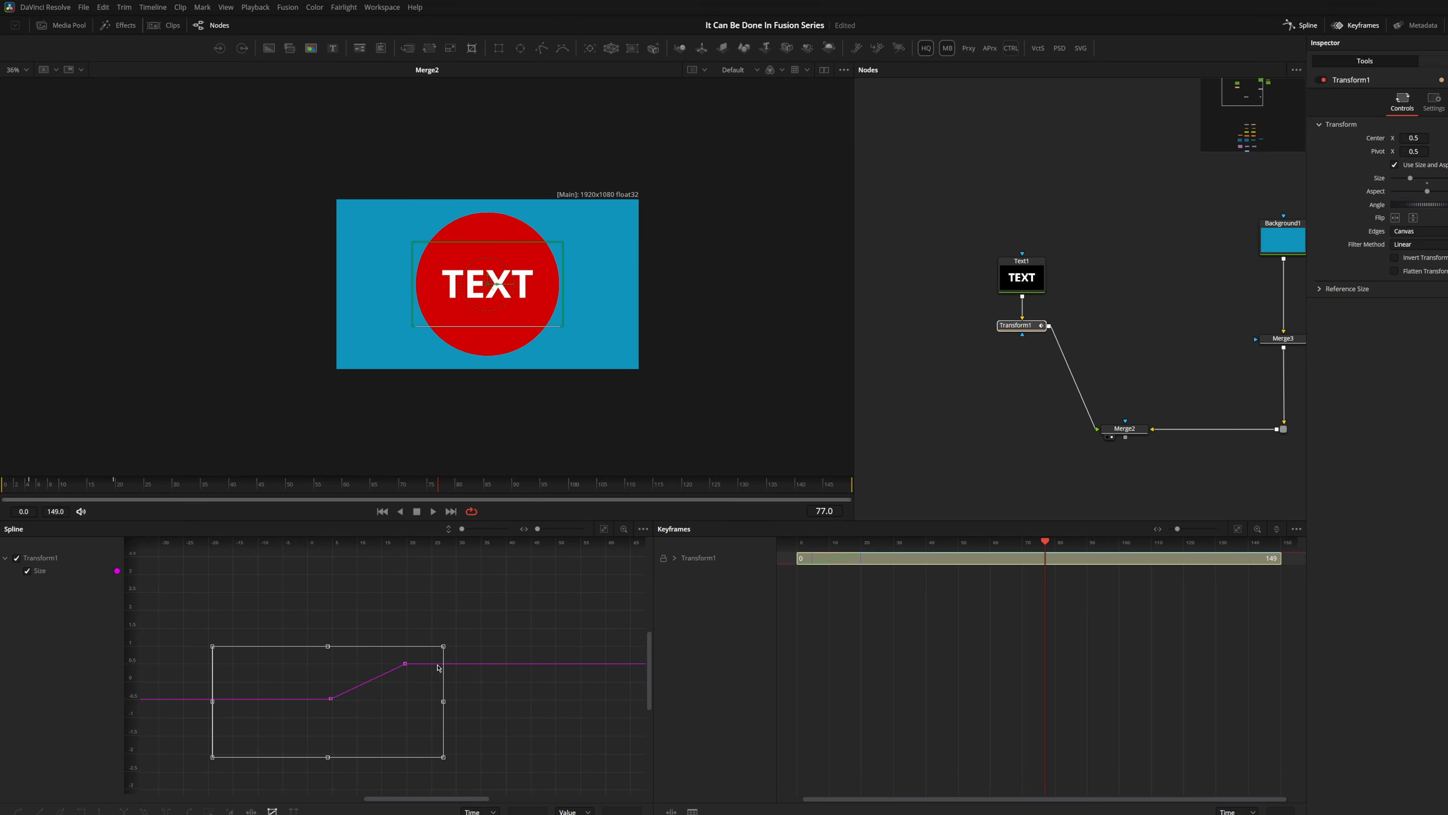
Distort the Size curve by pulling the shape box's two upper corners inward, then turn the shape box off
drag(444, 645, 357, 621)
drag(212, 646, 276, 648)
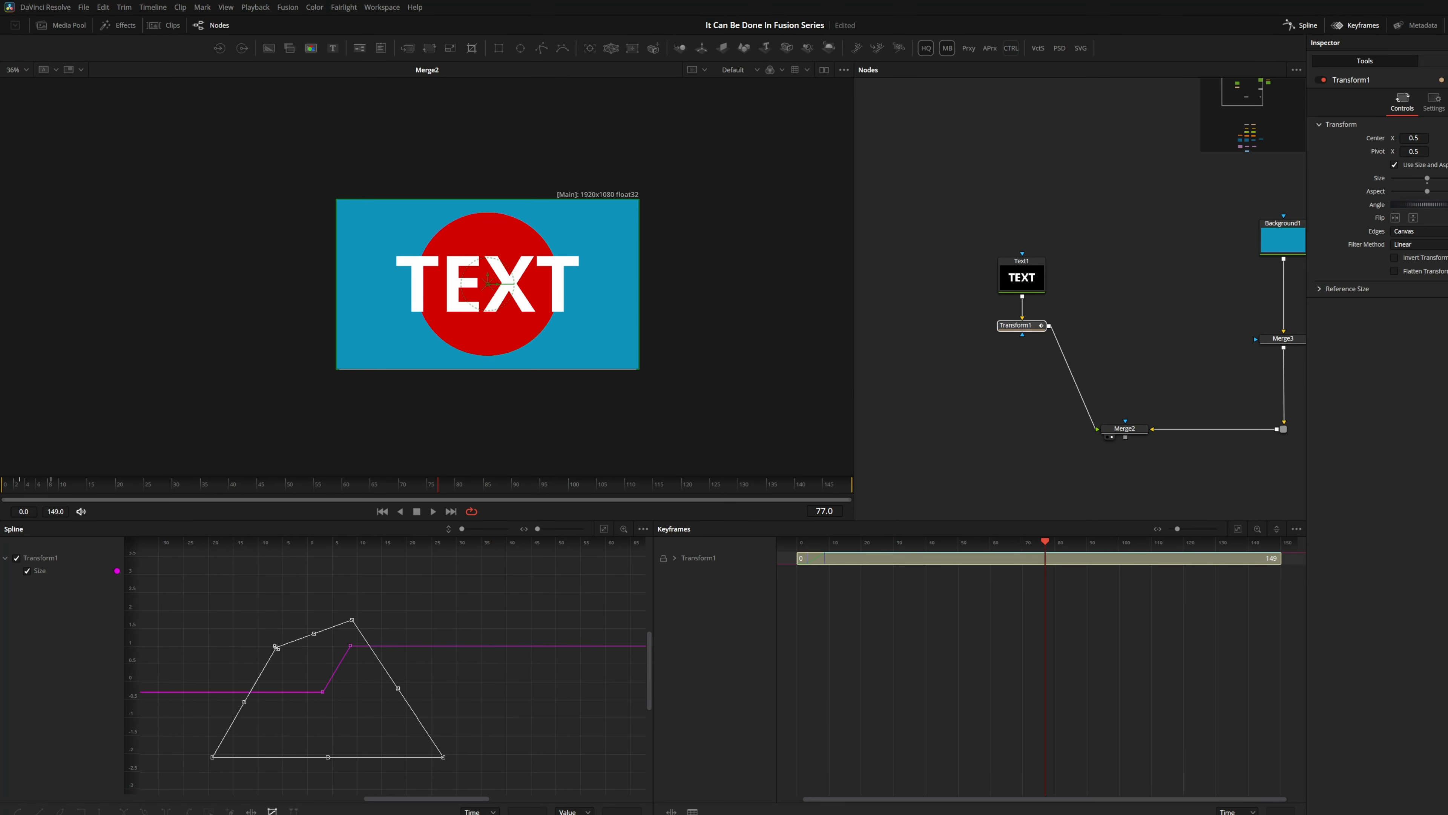
click(273, 811)
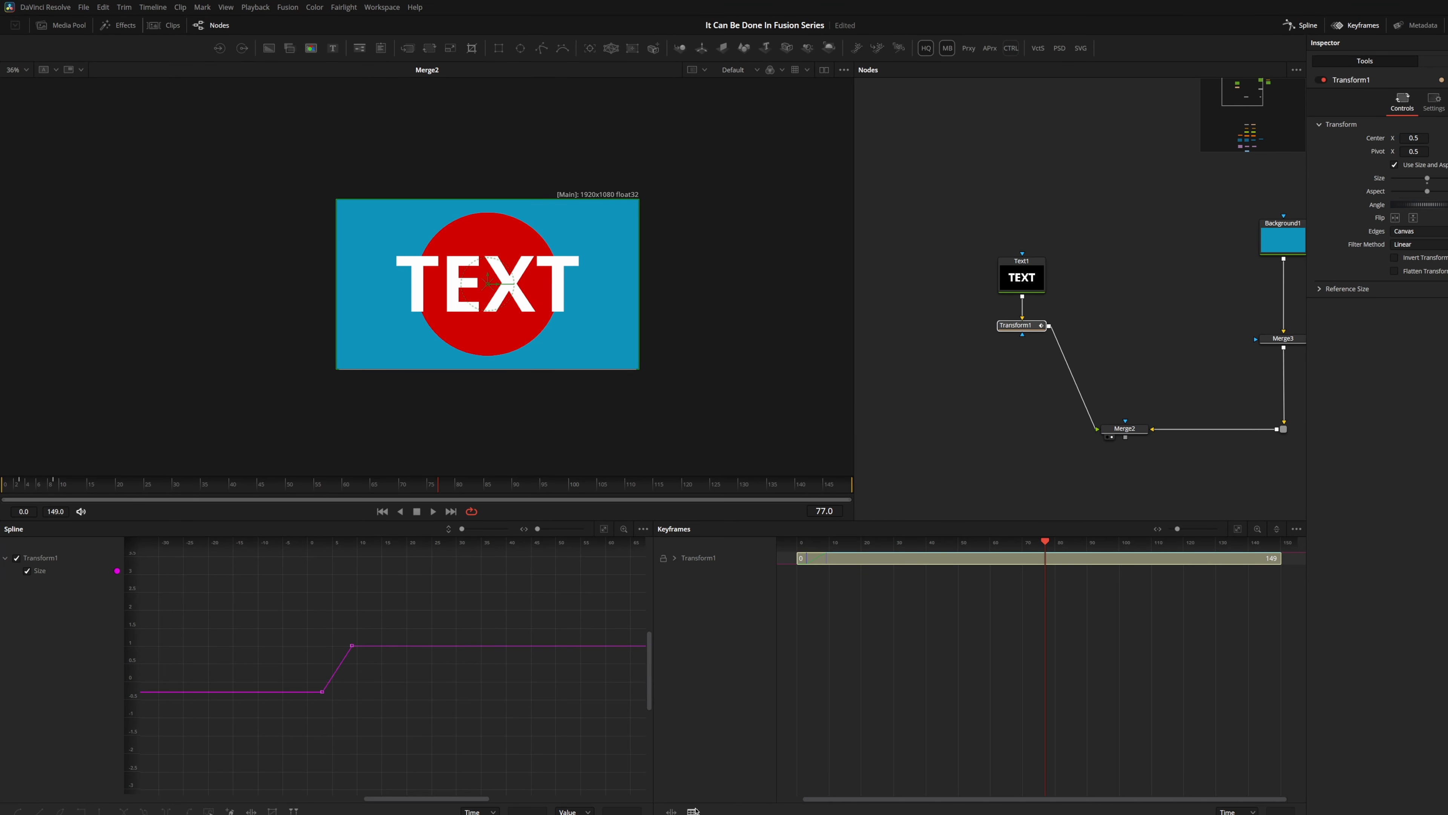
Expand Transform1 in the Keyframes editor and shift its Size keyframes in time, placing the last one at frame 28
click(674, 557)
mouse_move(813, 575)
mouse_down()
mouse_move(1030, 577)
mouse_move(890, 578)
mouse_up()
click(924, 576)
mouse_move(910, 629)
mouse_down()
mouse_move(851, 598)
mouse_move(838, 568)
mouse_move(930, 577)
mouse_up()
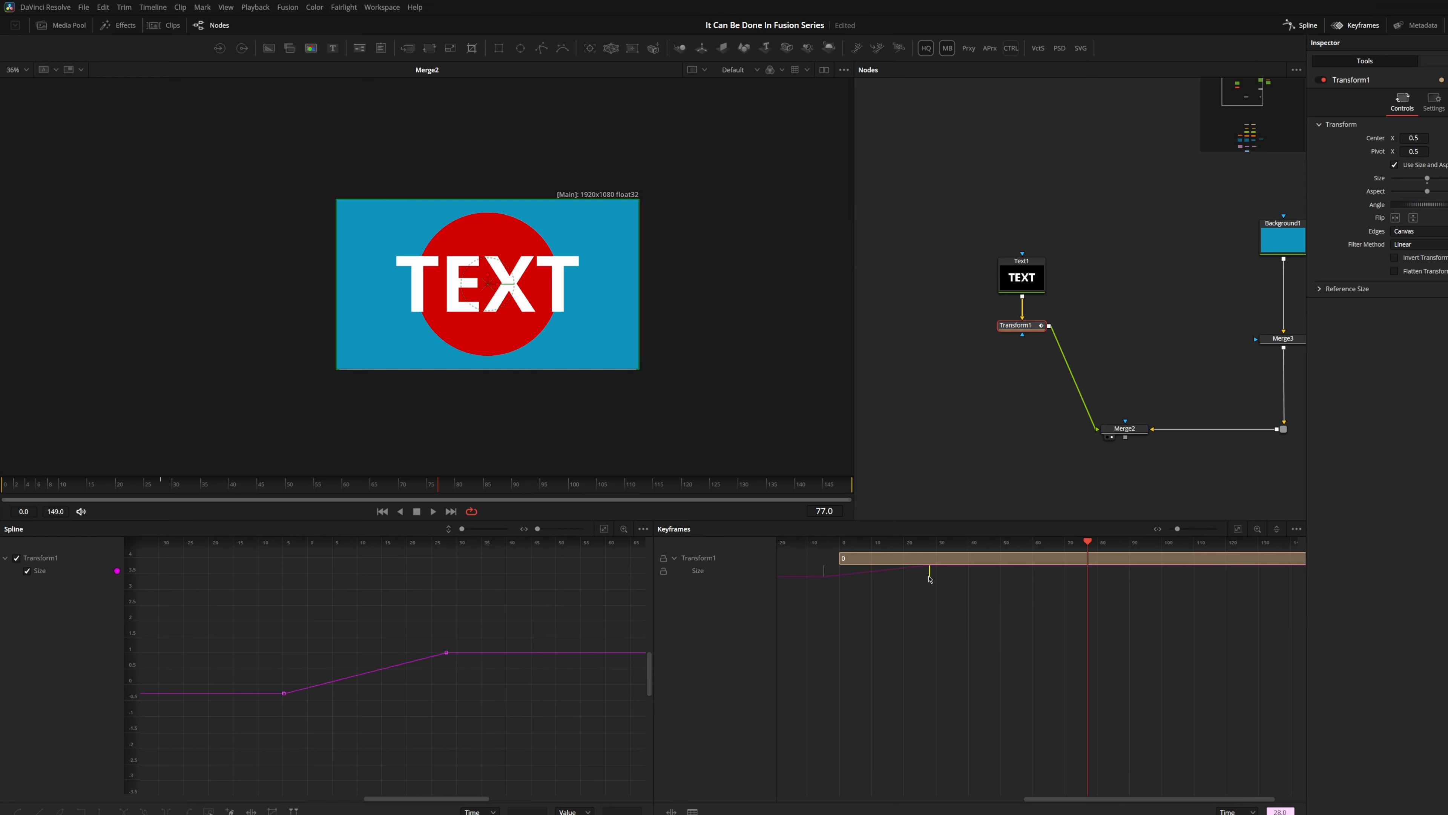
Try time-stretching Transform1's selected Size keyframes in the Keyframes editor and undo the trial changes
mouse_move(1032, 697)
mouse_down()
mouse_move(910, 643)
mouse_move(788, 551)
mouse_up()
drag(1058, 650, 776, 564)
click(671, 812)
mouse_move(932, 572)
mouse_down()
mouse_move(881, 574)
mouse_move(962, 574)
mouse_move(846, 574)
mouse_move(967, 573)
mouse_move(897, 573)
mouse_move(935, 605)
mouse_move(913, 575)
mouse_up()
key(ctrl+v)
key(ctrl+v)
key(ctrl+v)
key(ctrl+z)
key(ctrl+z)
key(ctrl+z)
Place Transform1's first Size keyframe at frame 0 and the last one at frame 15, and scrub to frame 17
drag(824, 571, 840, 571)
drag(896, 577, 889, 577)
drag(21, 486, 104, 494)
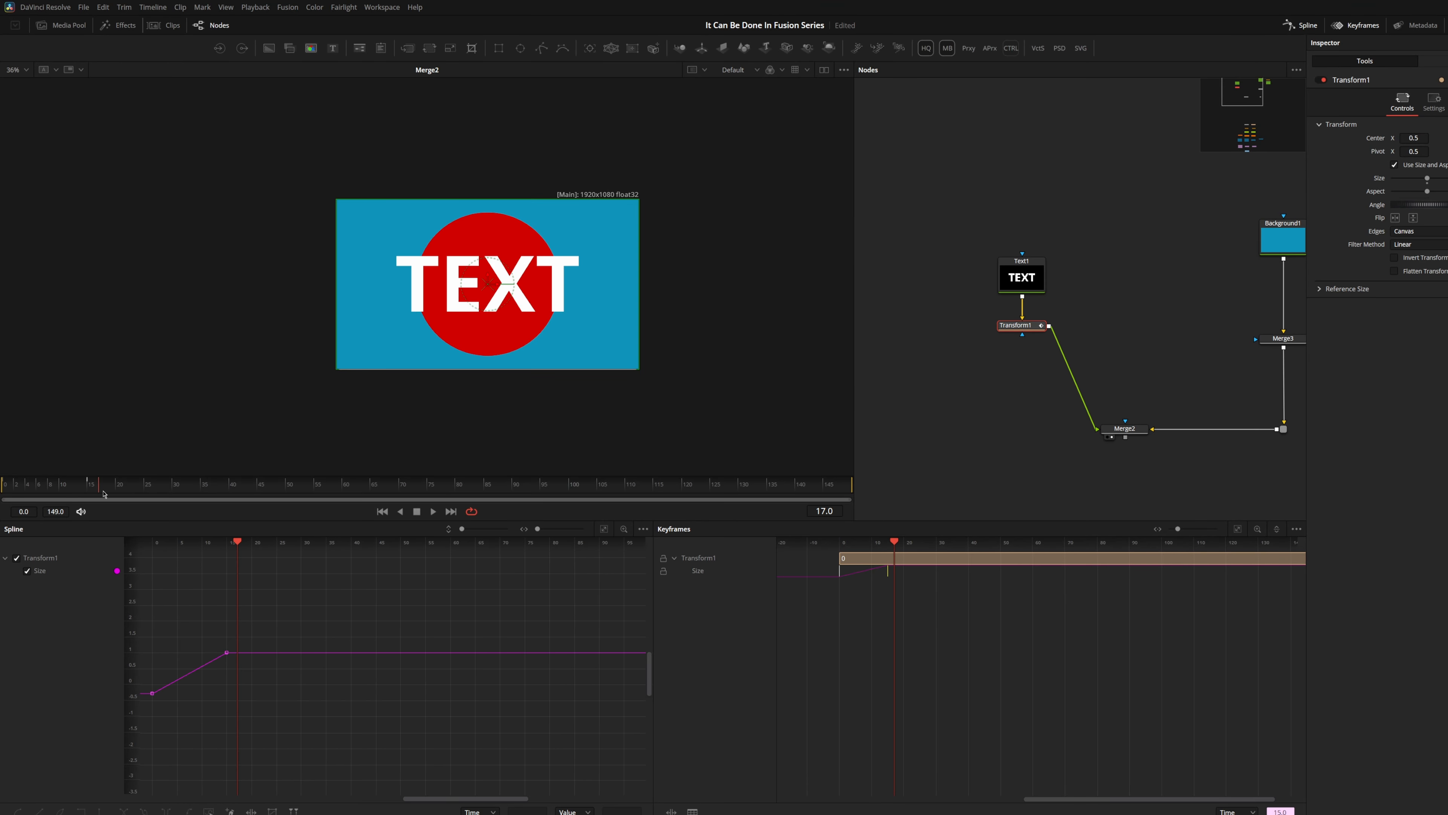
Reset Transform1's Size to its default at frame 17, then try removing the Size animation and undo the removal
click(1427, 180)
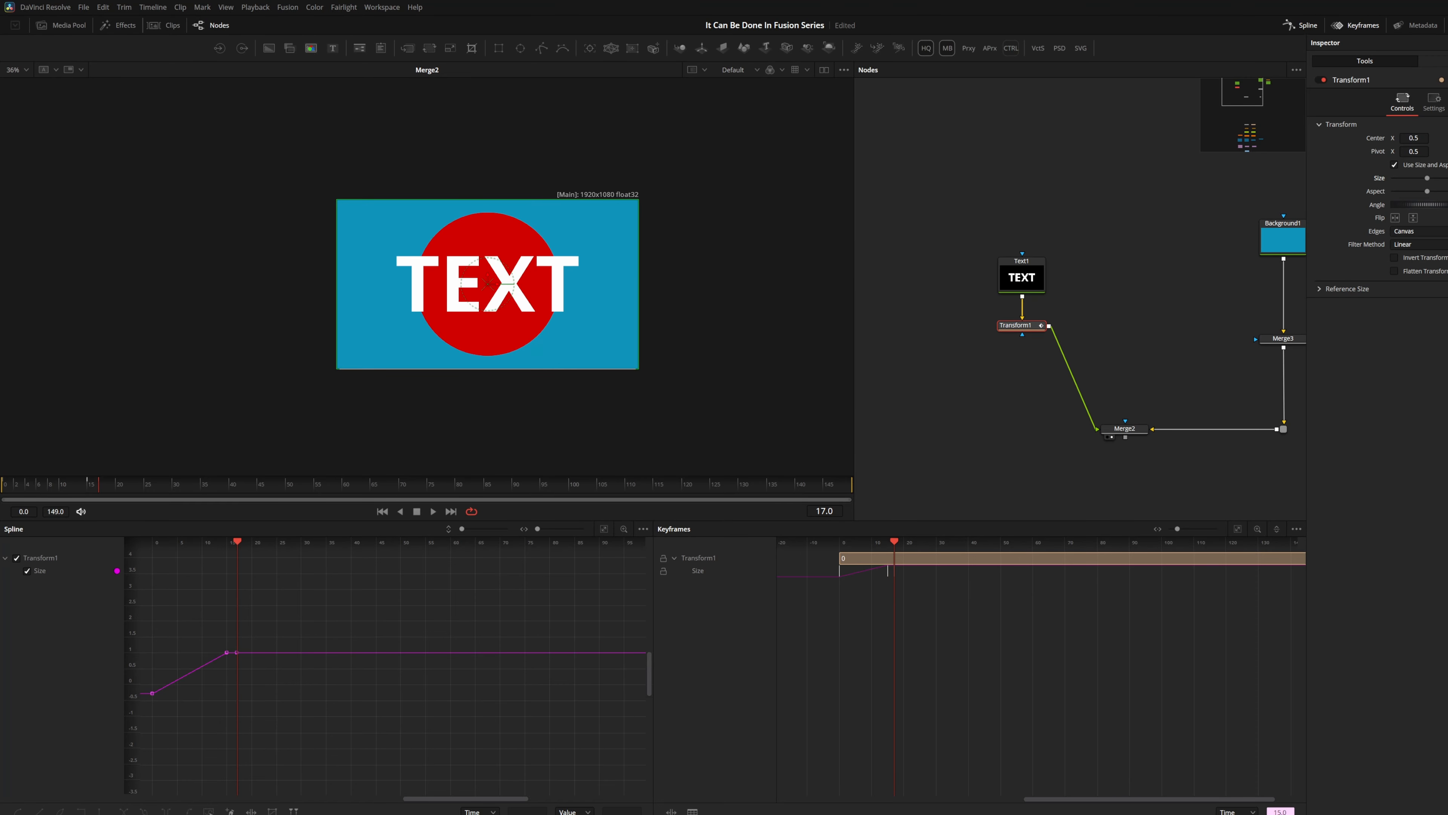
right_click(1379, 180)
click(1428, 187)
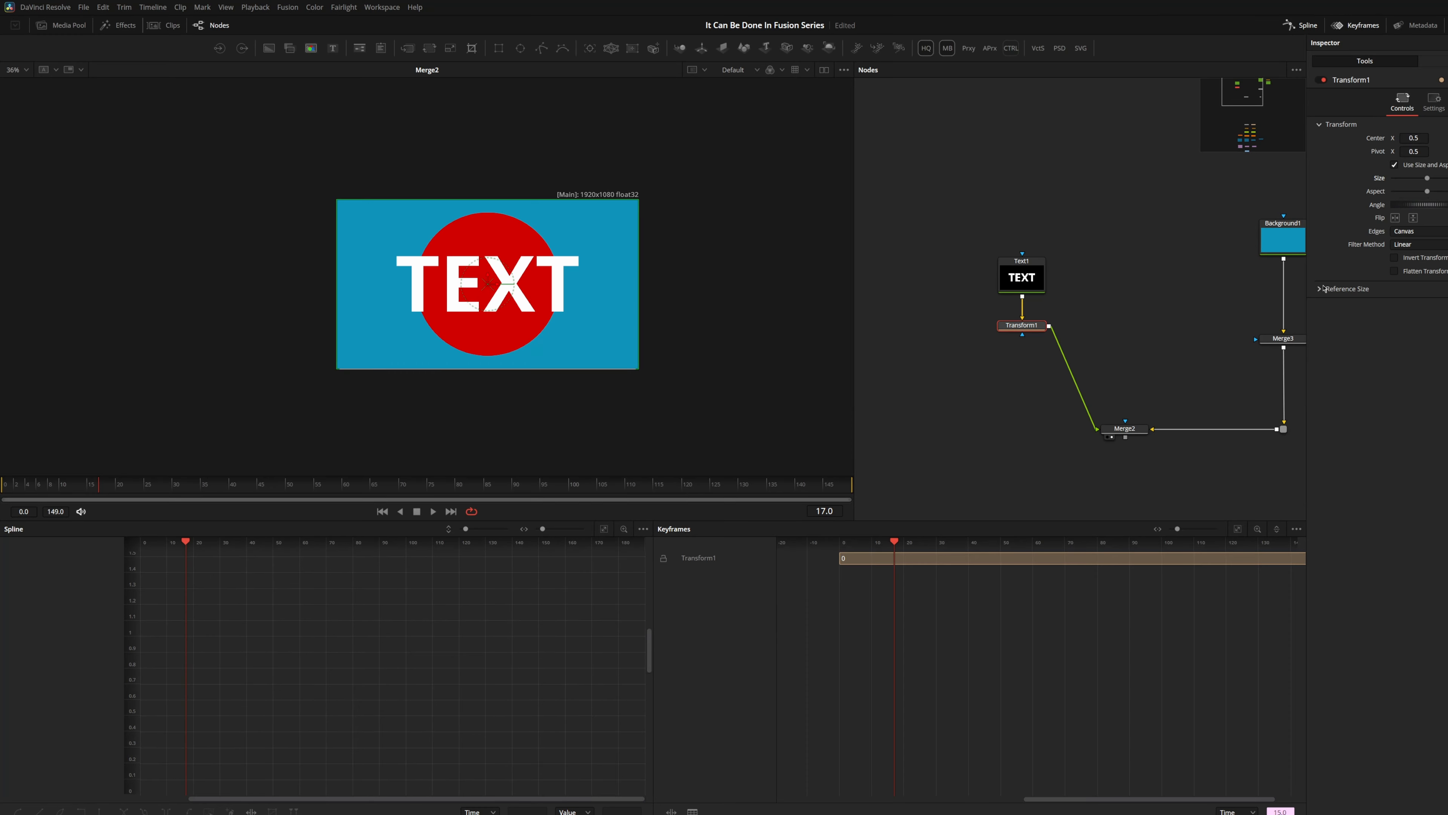
key(ctrl+z)
Try squashing the text with Transform1's Aspect control, restoring its default after each attempt
mouse_move(1429, 192)
mouse_down()
mouse_move(1391, 192)
mouse_move(1408, 191)
mouse_up()
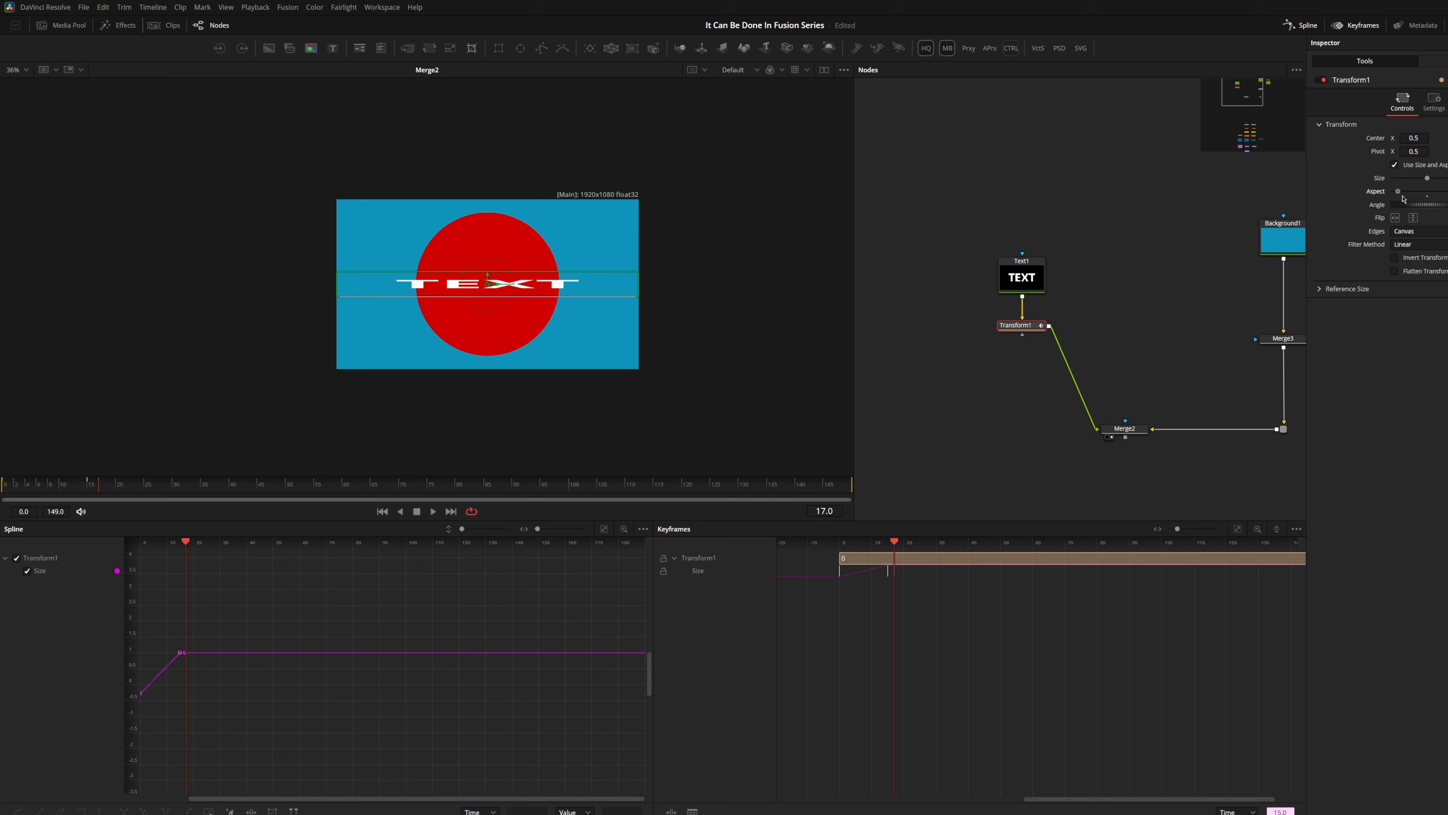
double_click(1377, 194)
drag(1428, 192, 1411, 193)
click(1428, 197)
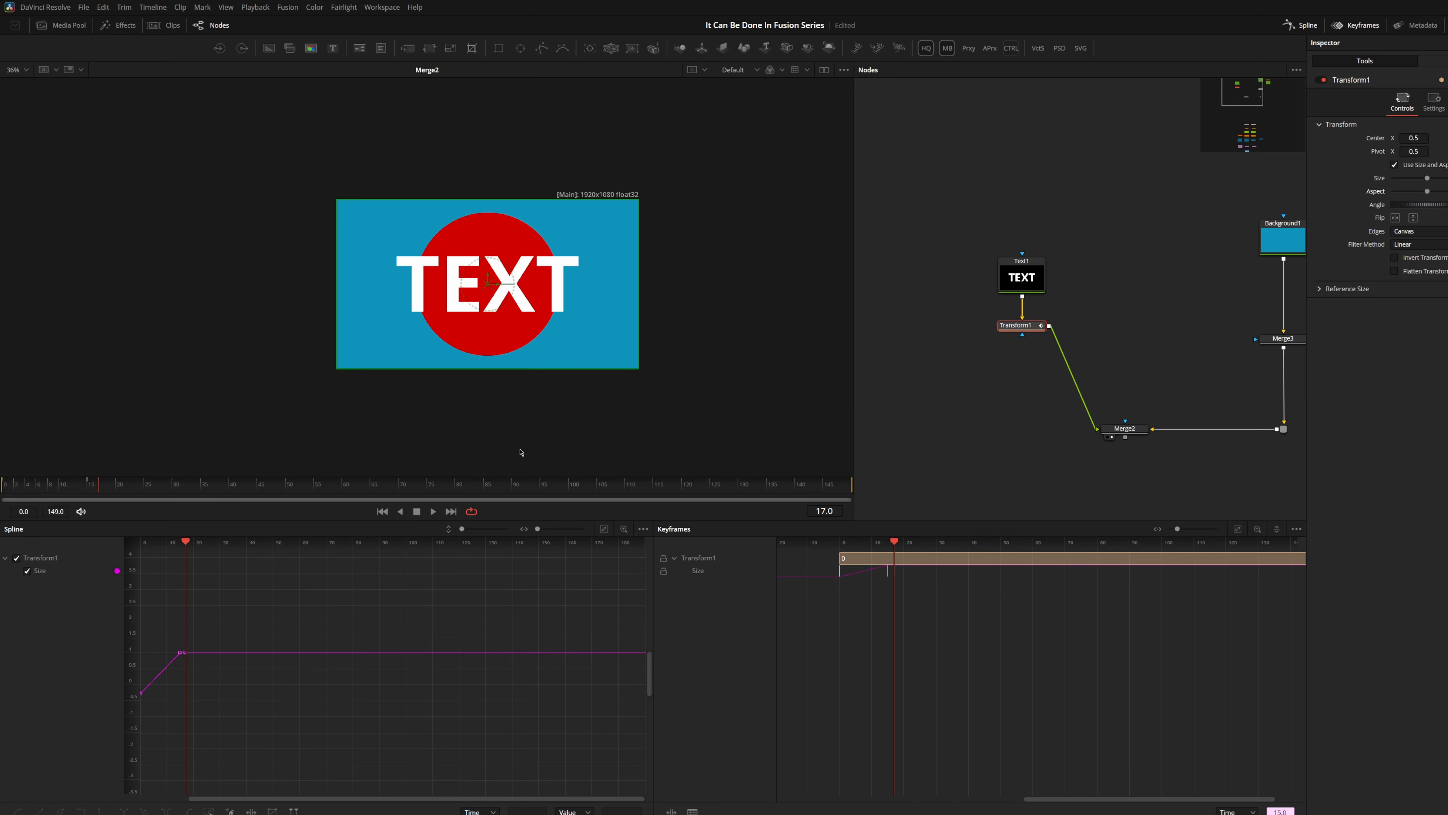
Smooth the Size curve between the keyframes at frames 0 and 15 in the Spline editor
scroll(571, 571, left, 5)
scroll(916, 587, up, 3)
drag(919, 589, 888, 574)
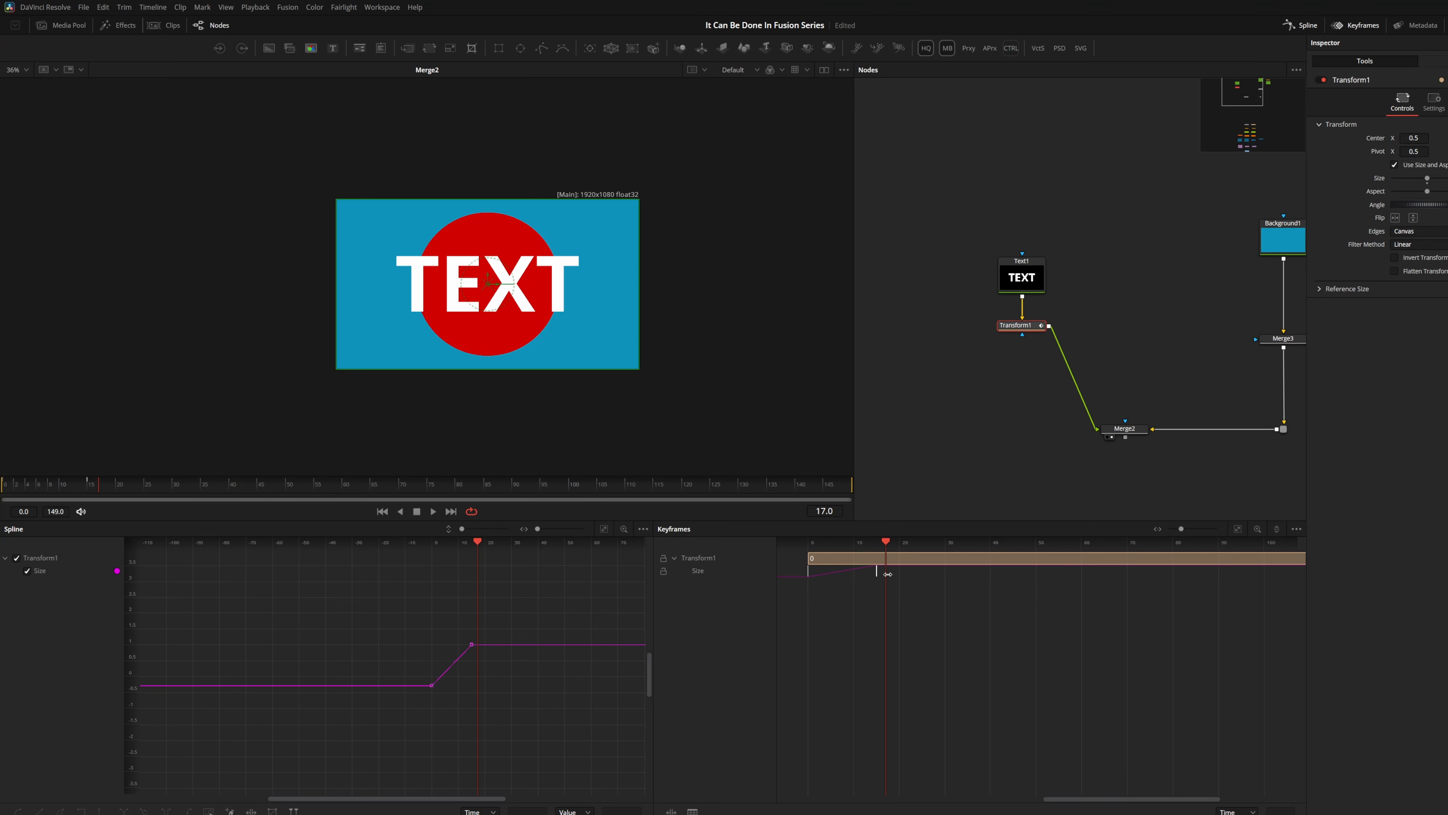
drag(95, 493, 90, 491)
click(447, 670)
click(461, 656)
scroll(510, 671, up, 2)
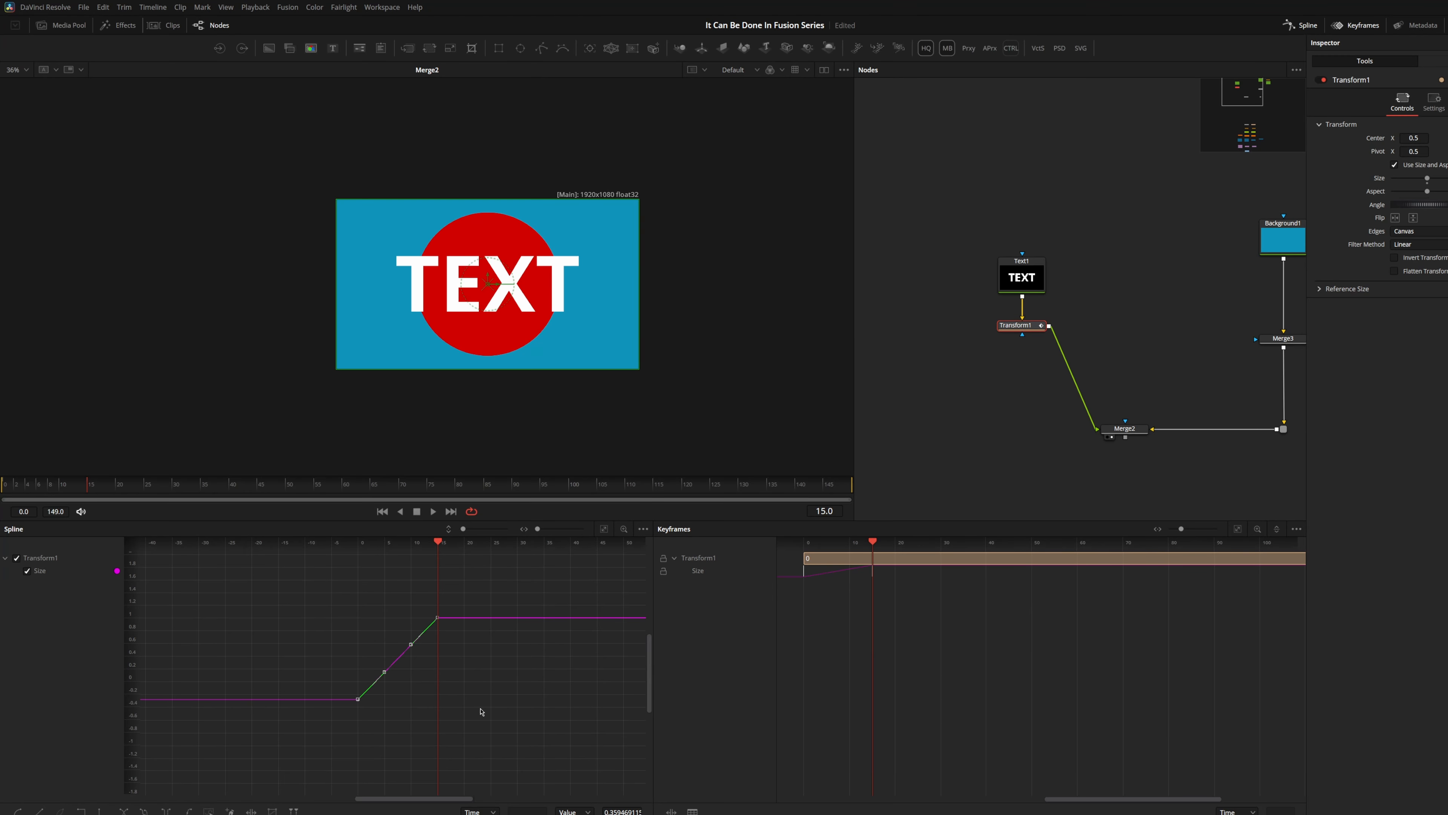
key(shift+s)
click(487, 612)
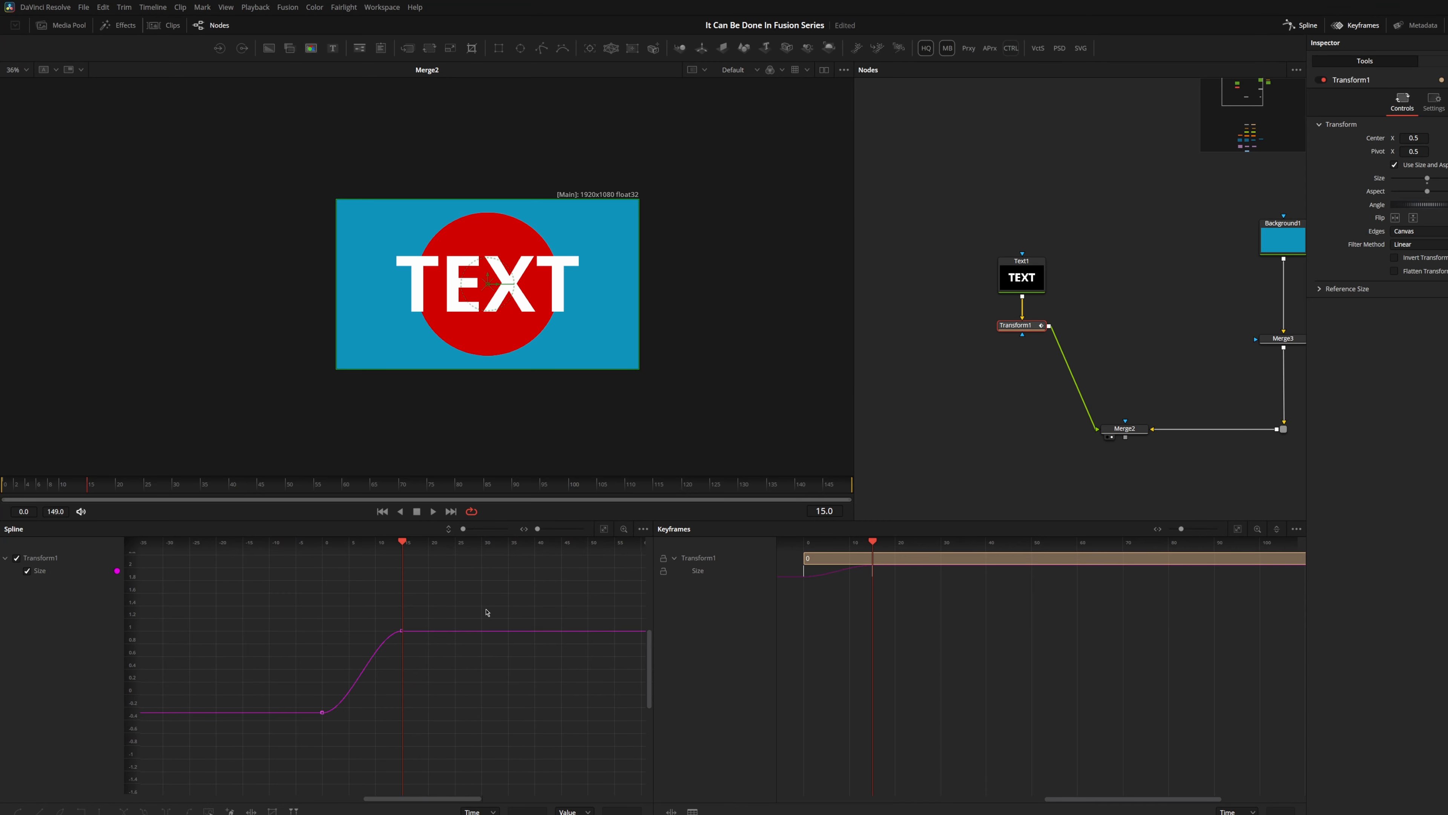
Display the Ease In and Ease Out values for both Size keyframes, try adjusting each one, and undo the adjustments
drag(497, 610, 486, 620)
mouse_move(381, 615)
mouse_down()
mouse_move(456, 605)
mouse_move(384, 605)
mouse_up()
key(t)
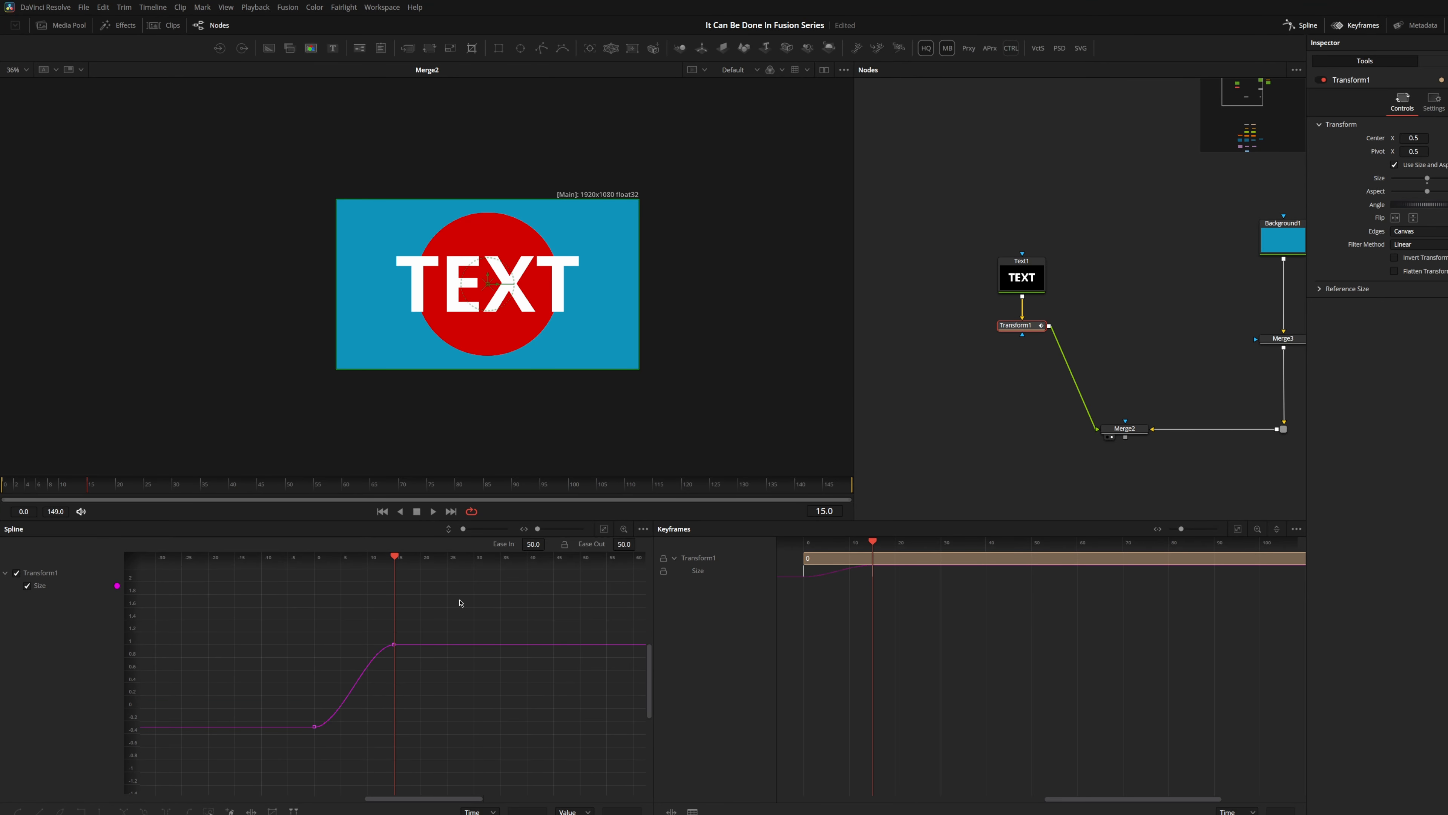
drag(472, 605, 270, 754)
drag(546, 544, 536, 545)
drag(624, 544, 643, 545)
key(ctrl+z)
key(ctrl+z)
Lock the Size keyframes' Ease In and Ease Out together, preview the animation at 90.9, and reduce both to 66.3
click(565, 550)
drag(534, 544, 933, 586)
drag(143, 485, 96, 485)
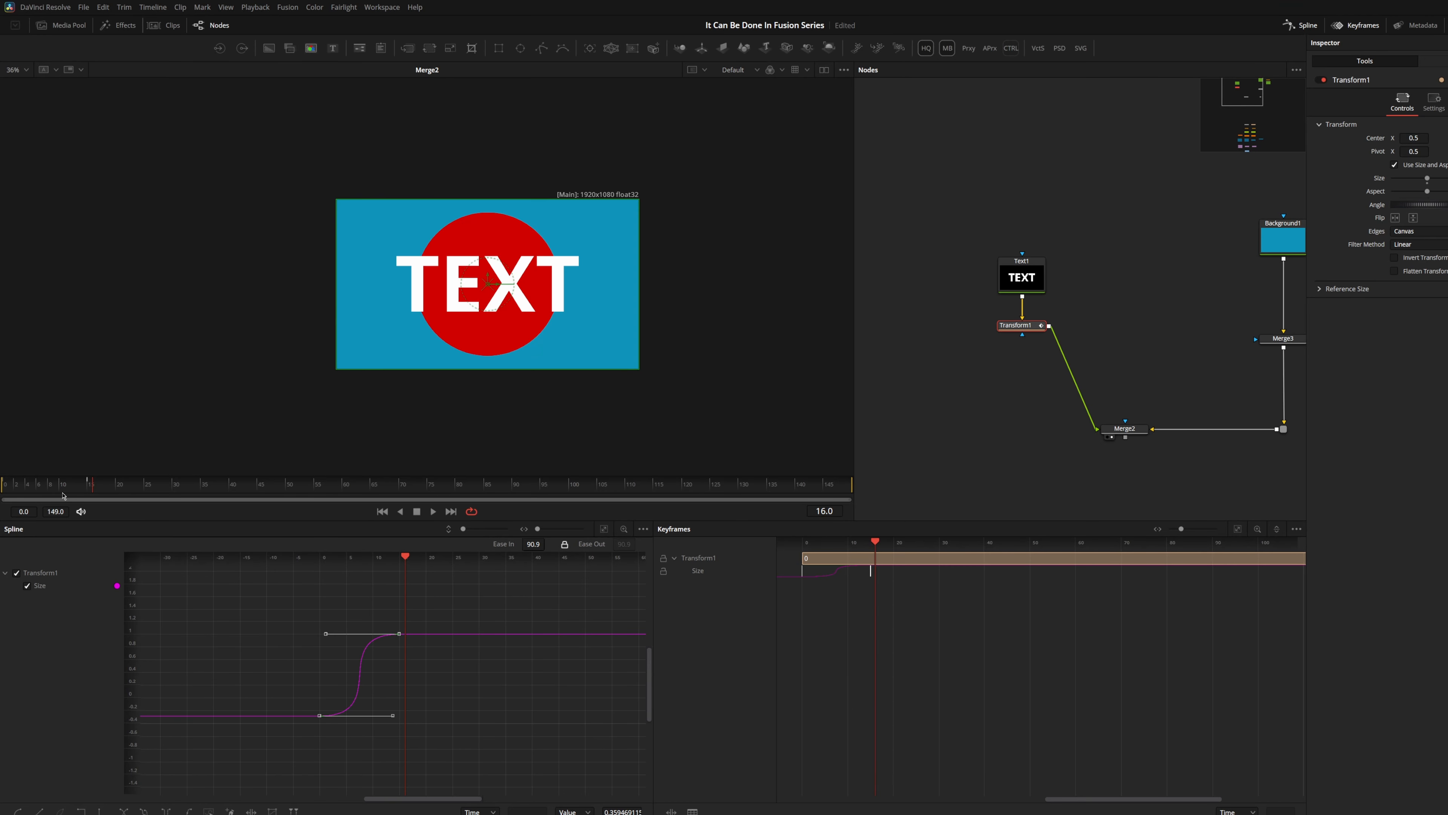
key(space)
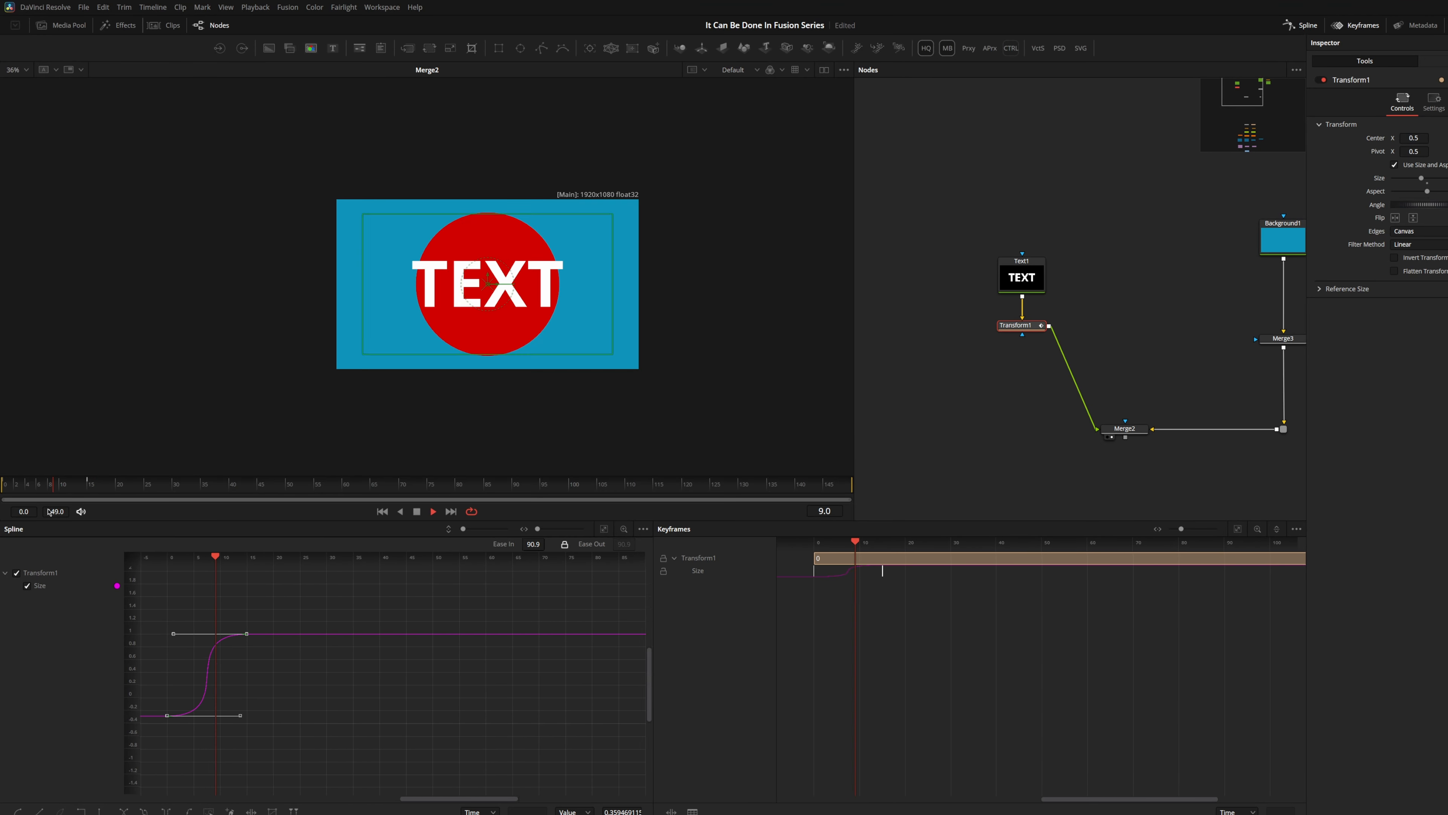
key(space)
drag(533, 544, 571, 544)
click(465, 703)
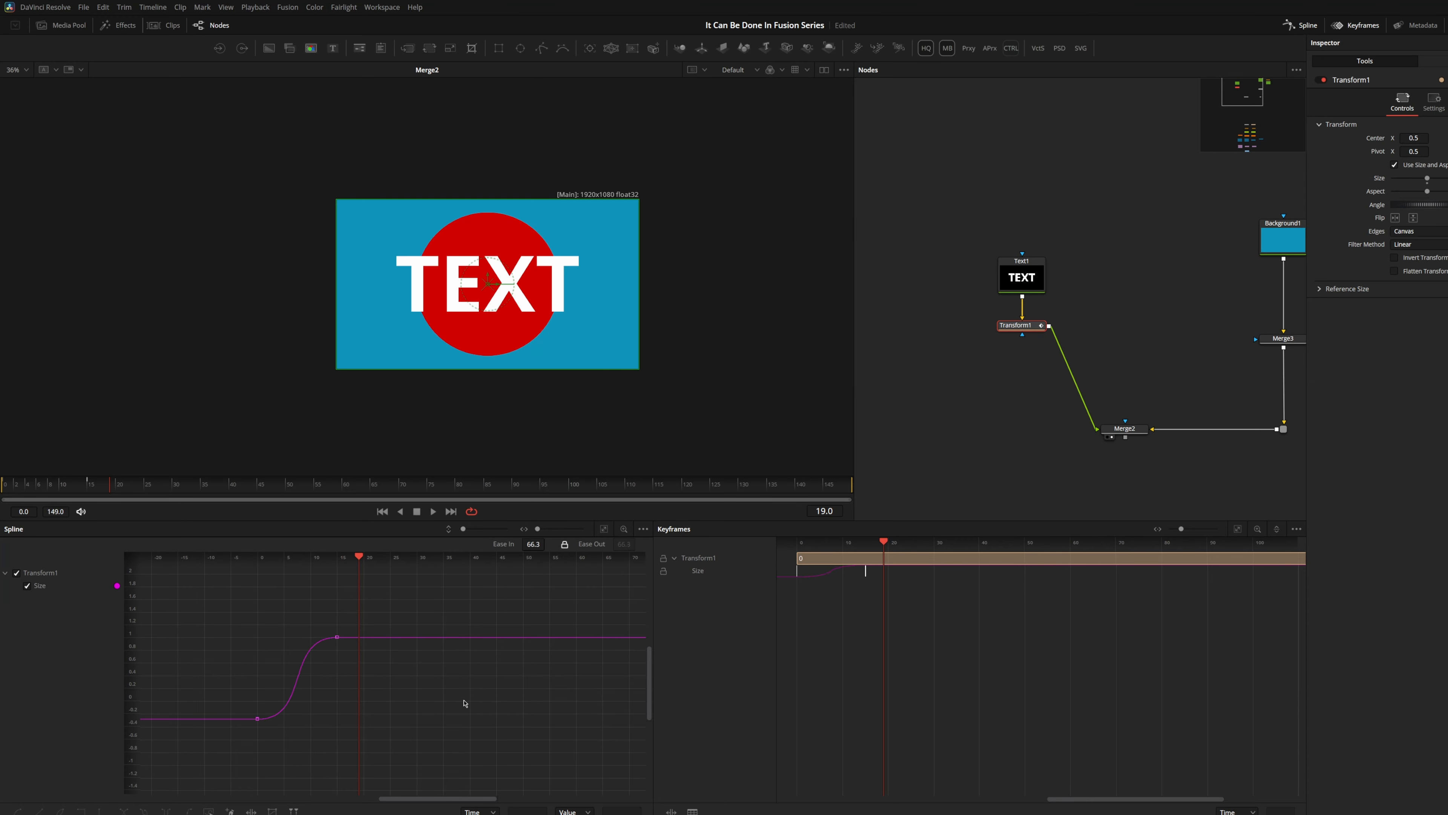
Pull the first Size keyframe's handle straight up, raise the last one's handle for a slight overshoot, and play the text animation
click(257, 719)
drag(313, 718, 247, 632)
scroll(350, 638, up, 2)
click(323, 637)
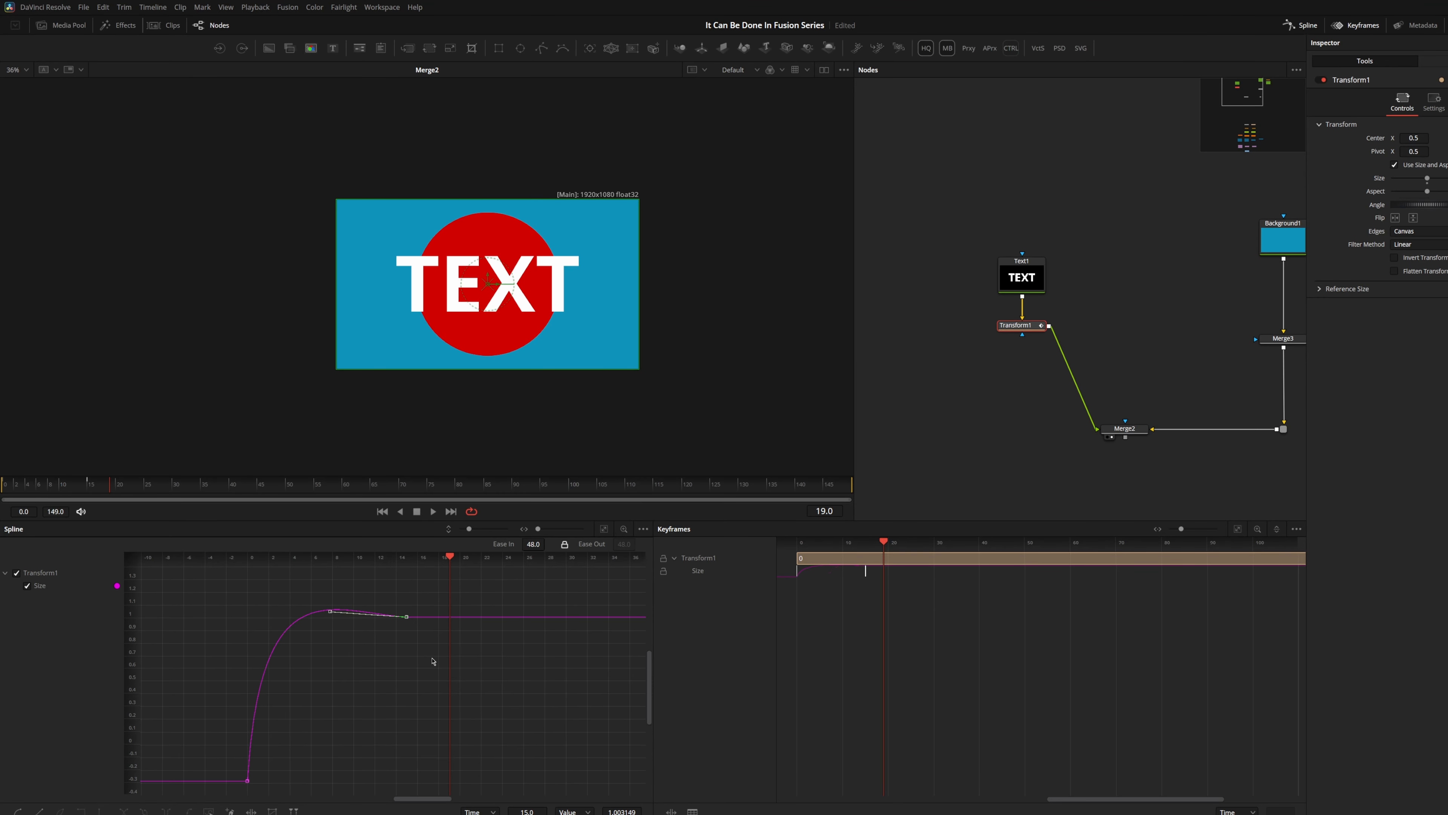
drag(449, 658, 211, 651)
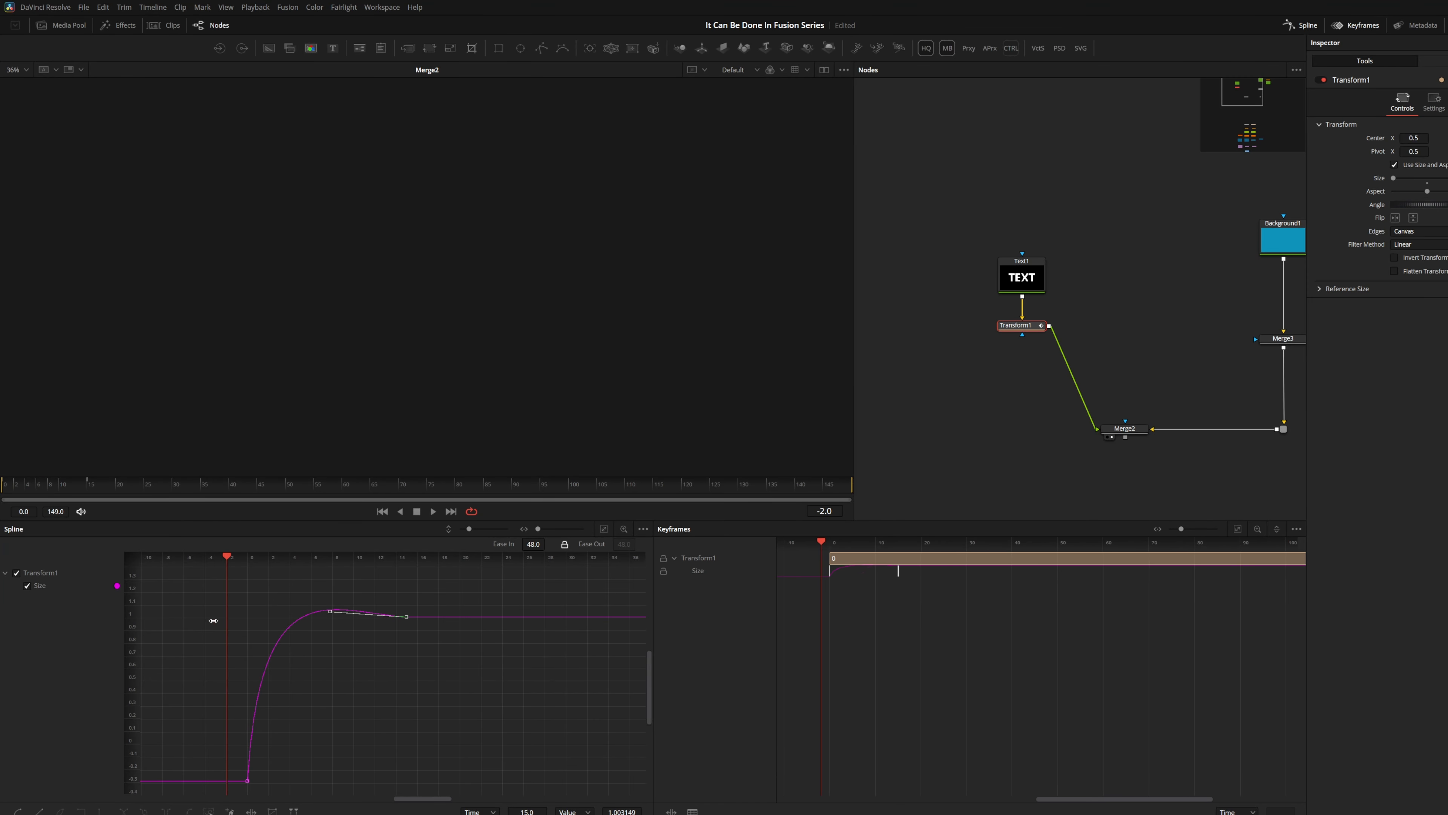
click(26, 477)
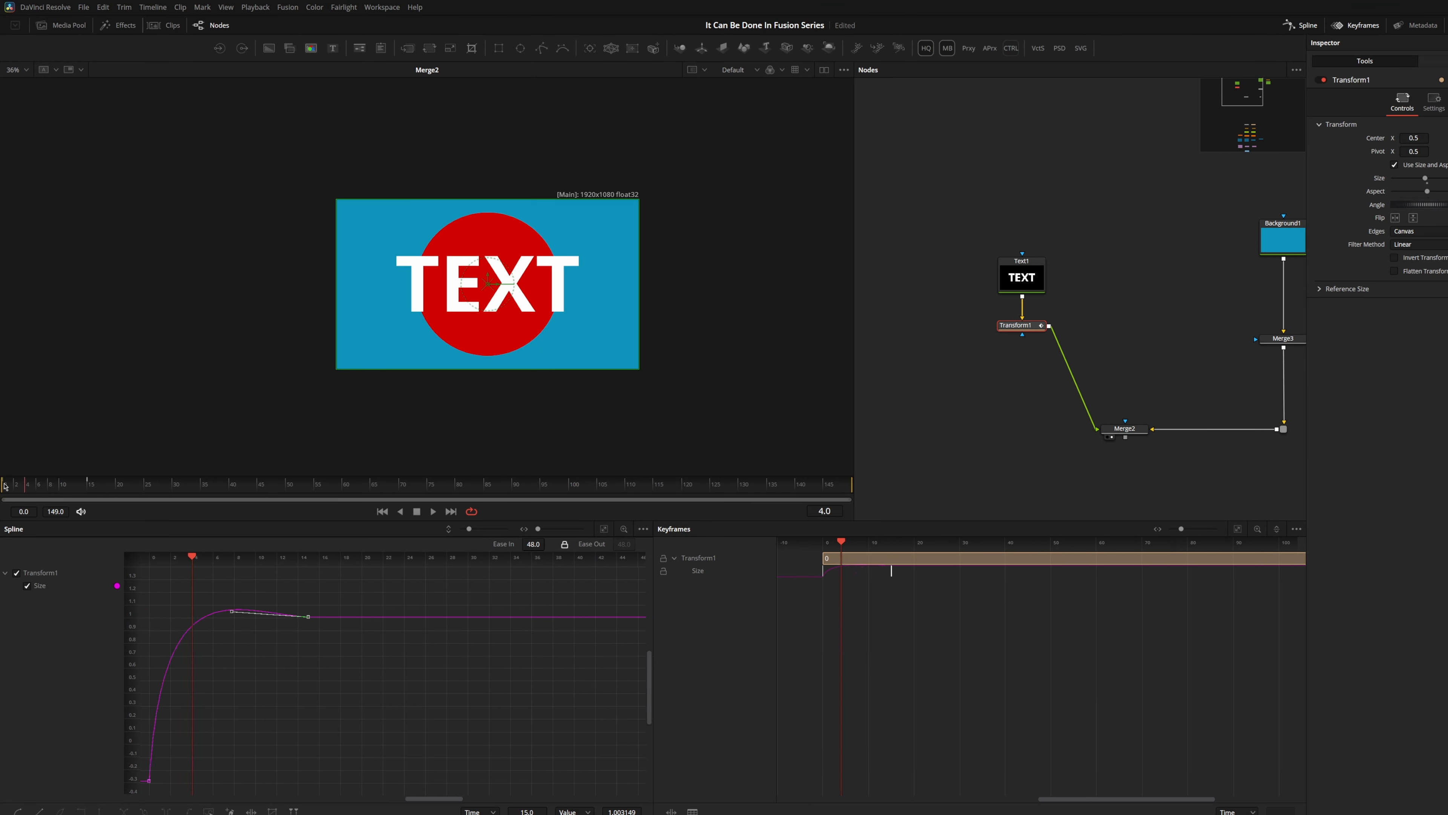
key(space)
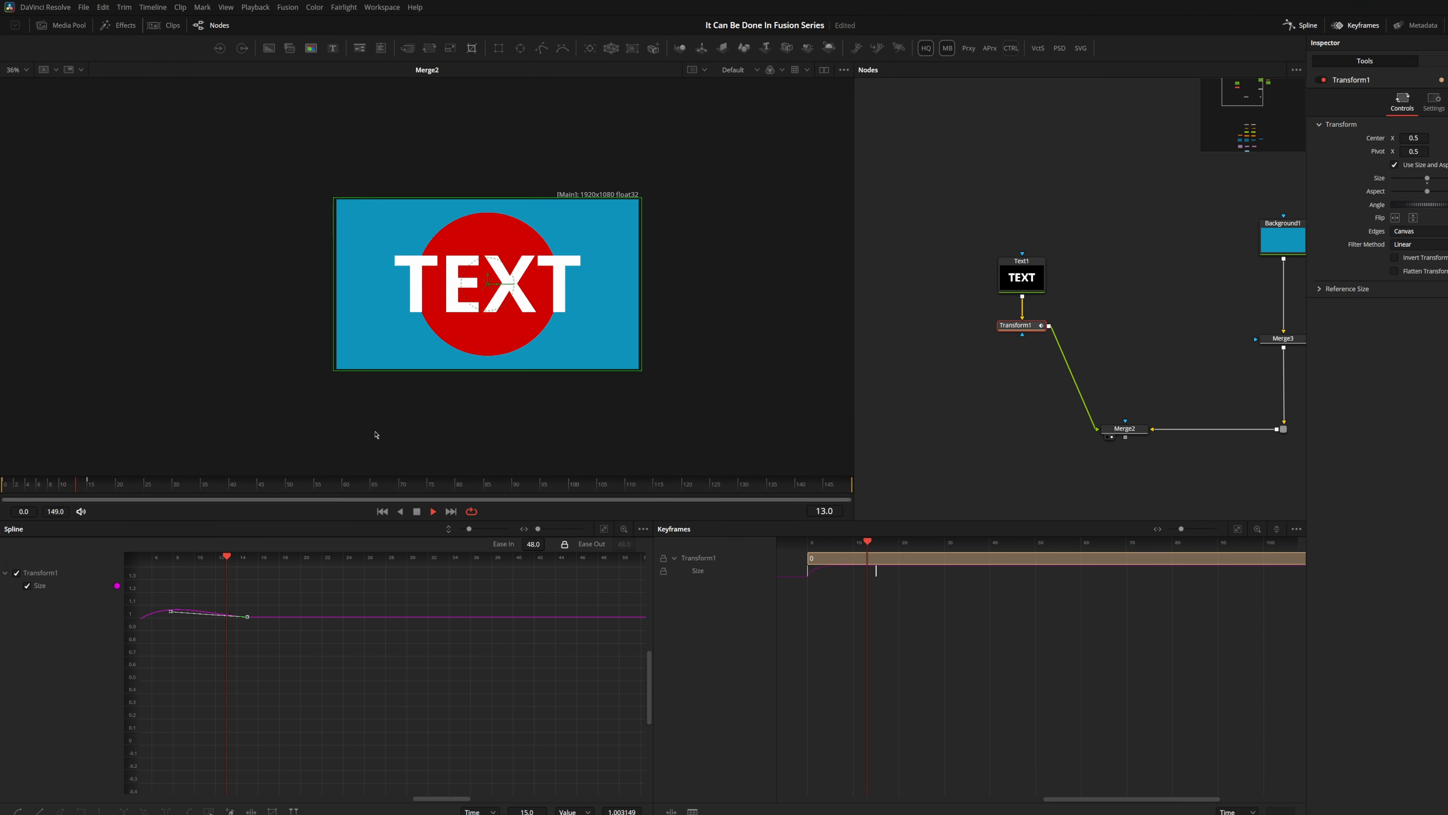
key(space)
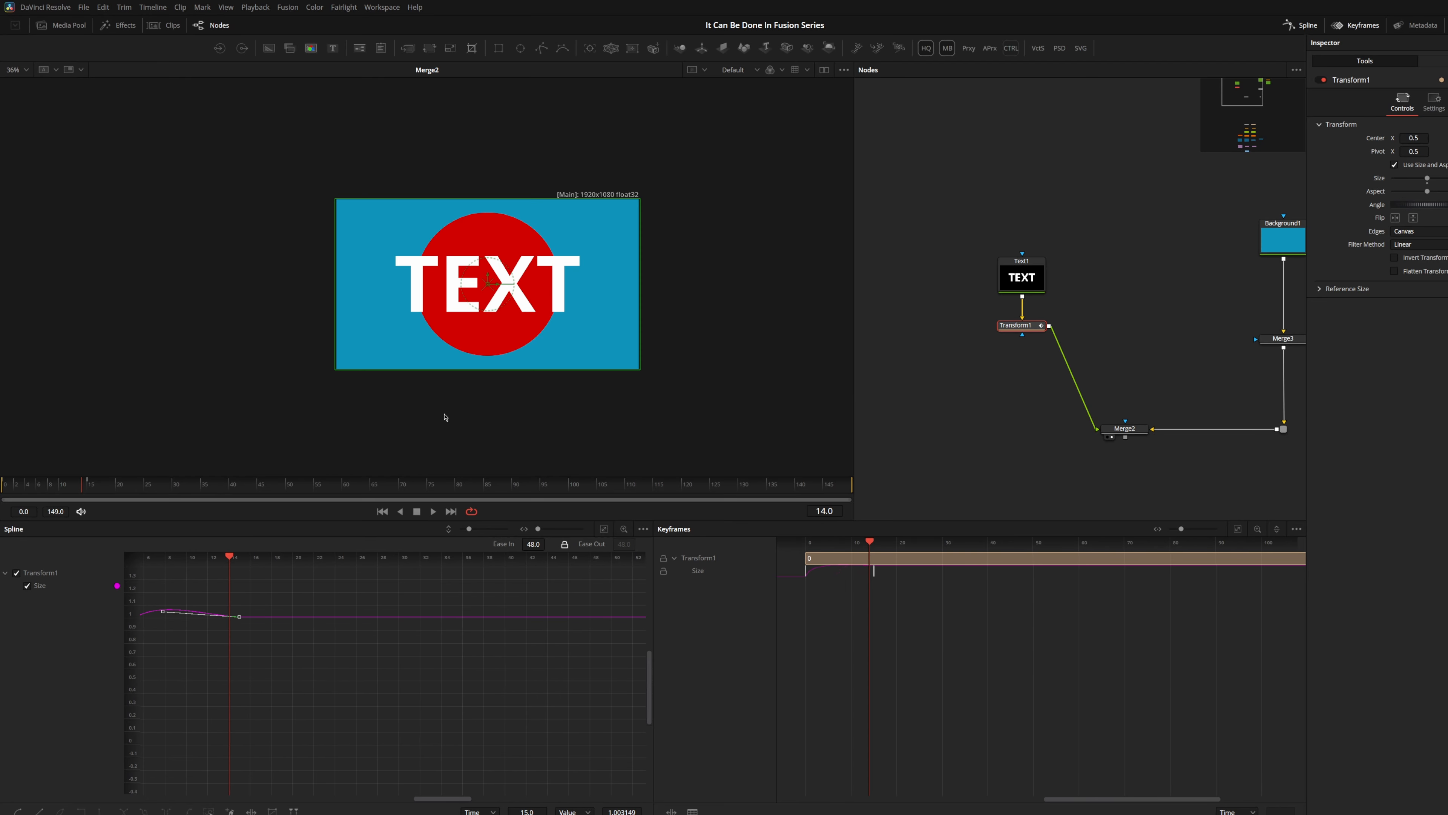
Add a Transform node between Background2 and Merge3, place it directly below Background2, and select it
drag(1083, 387, 1000, 377)
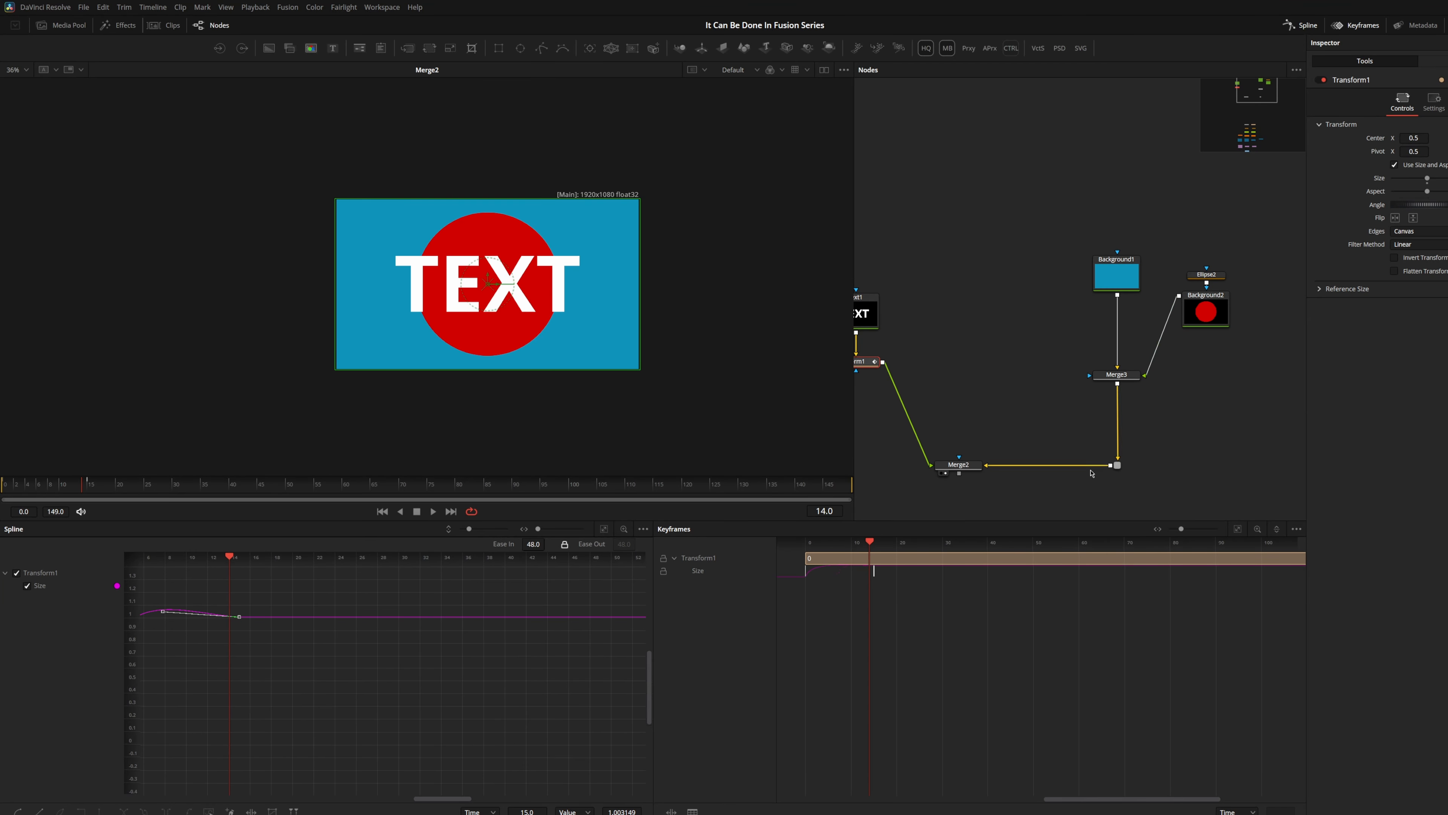
drag(912, 401, 979, 381)
click(1047, 391)
click(1258, 301)
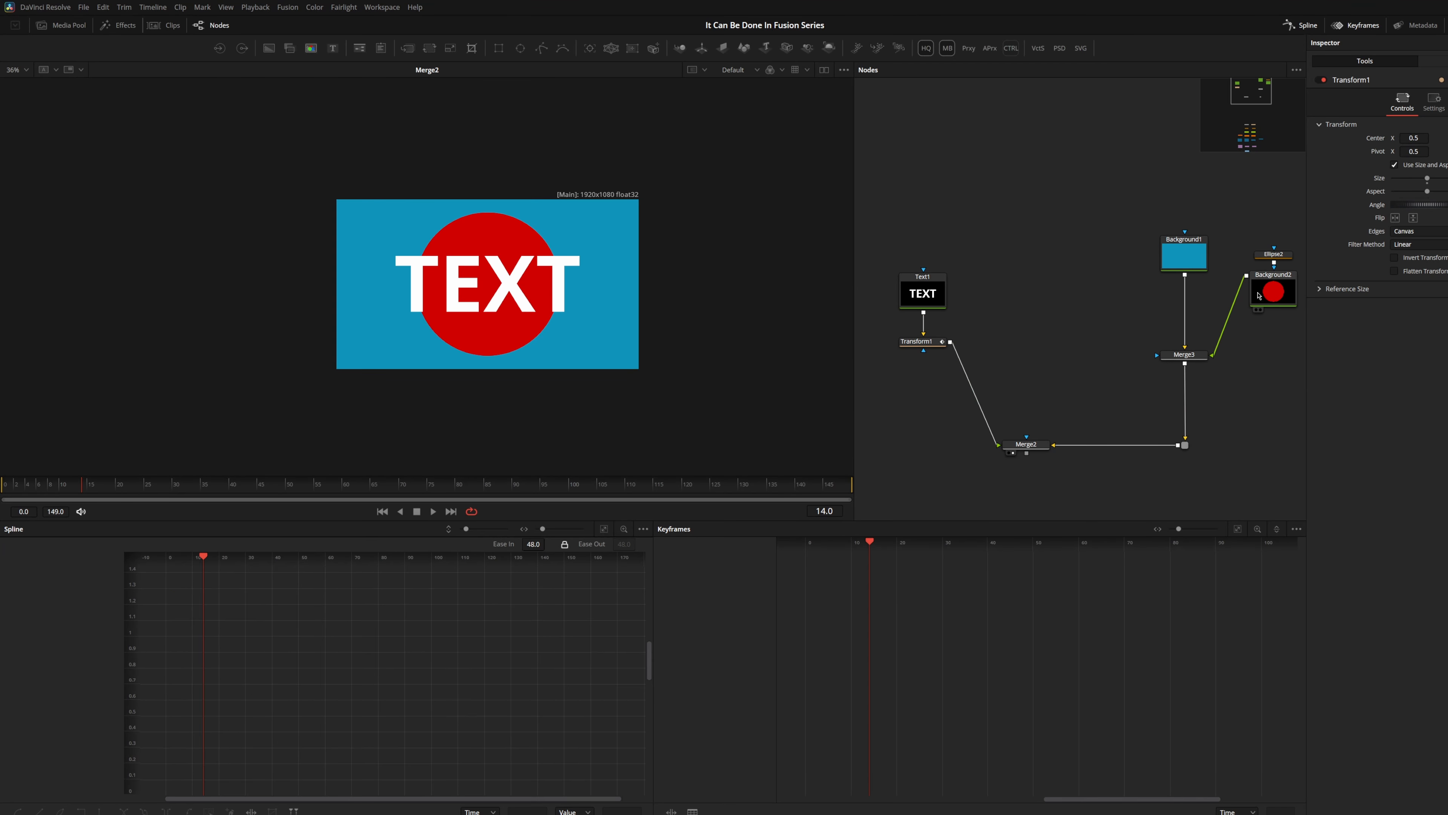
drag(1271, 330, 1145, 353)
key(t)
drag(1102, 304, 1190, 322)
alt+click(1162, 353)
click(1218, 364)
click(1176, 318)
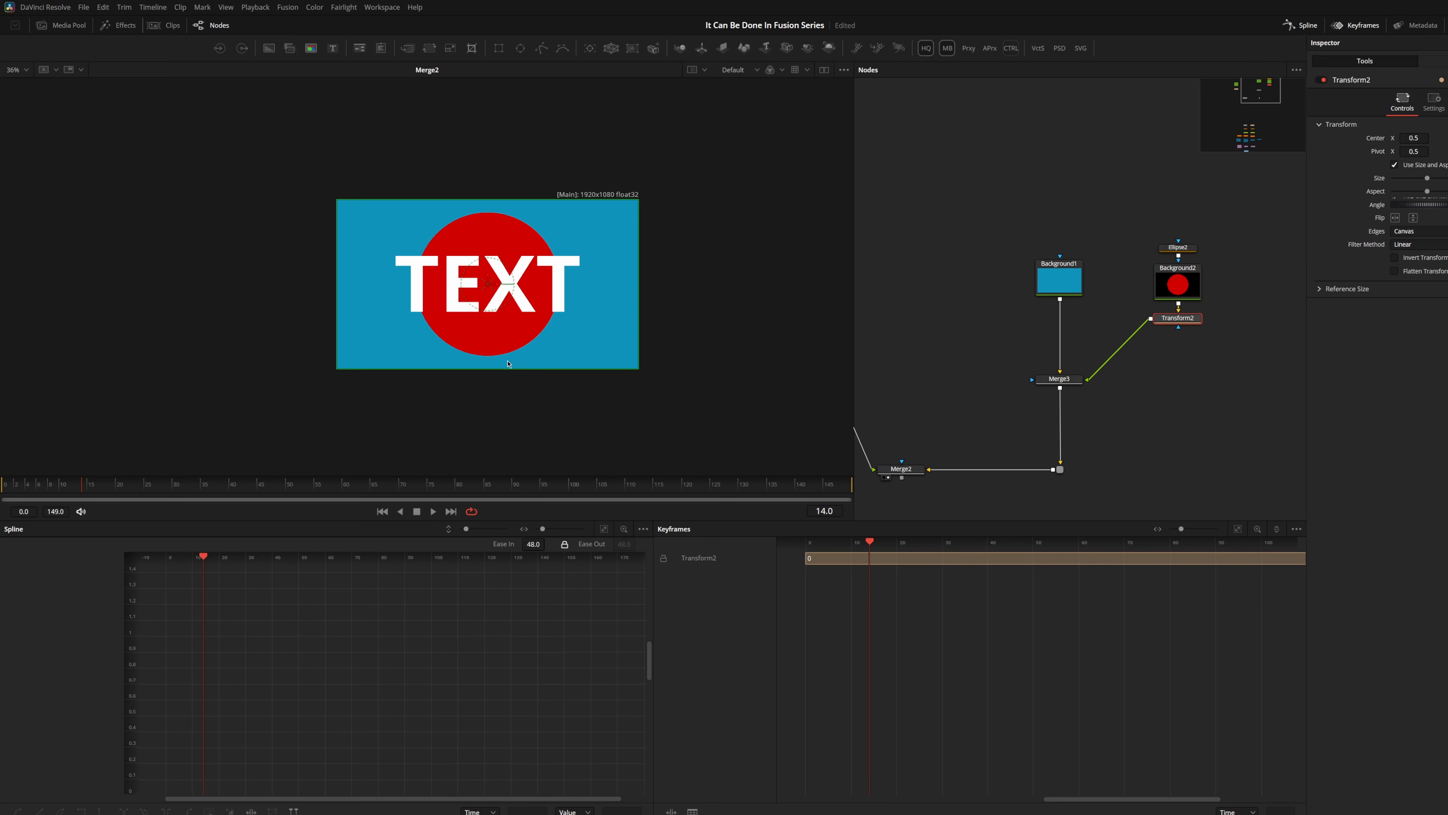
Keyframe Transform2's Center at frame 18, and at frame 0 move the red circle straight up out of the frame
drag(41, 486, 108, 487)
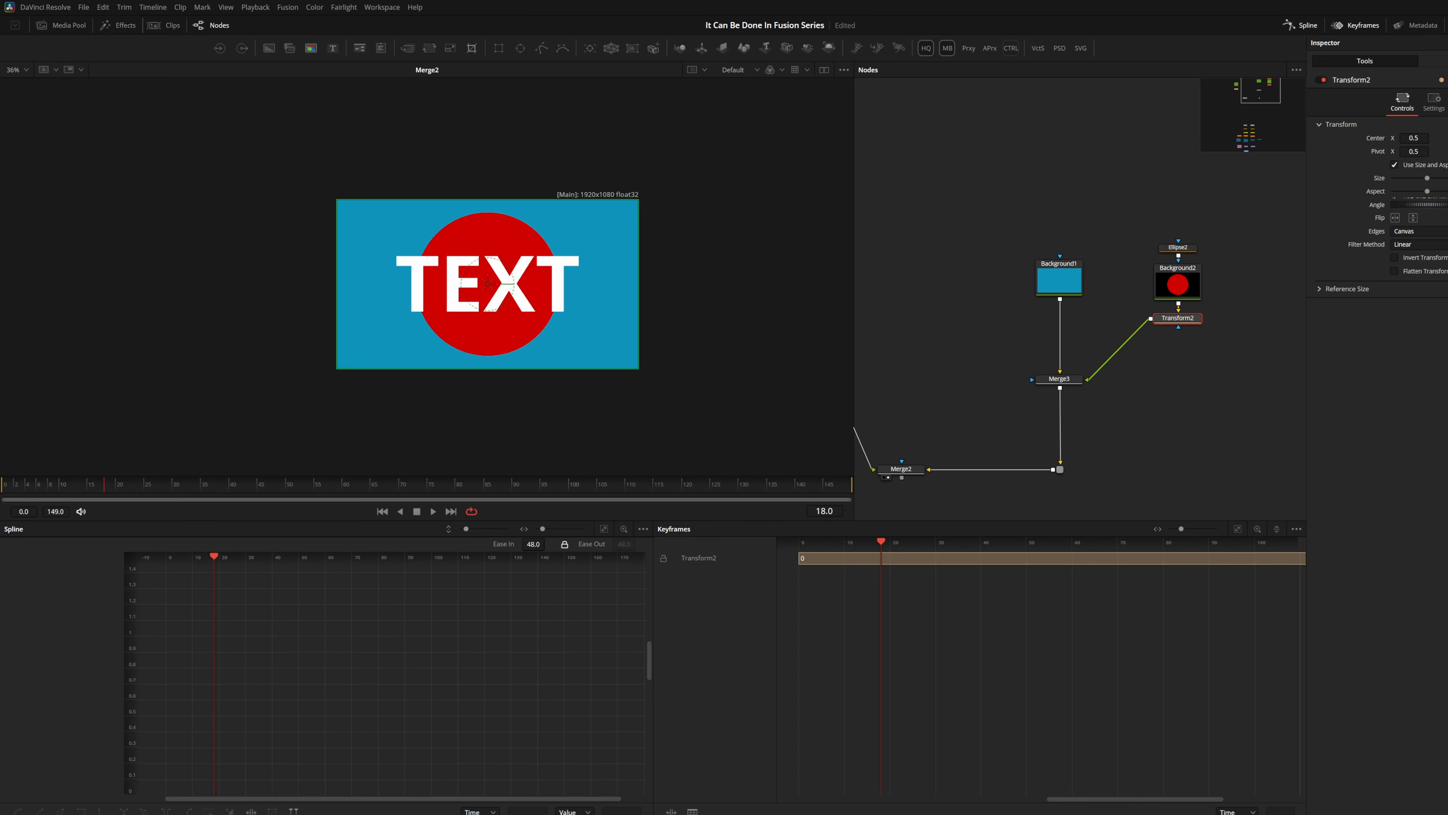
click(1447, 138)
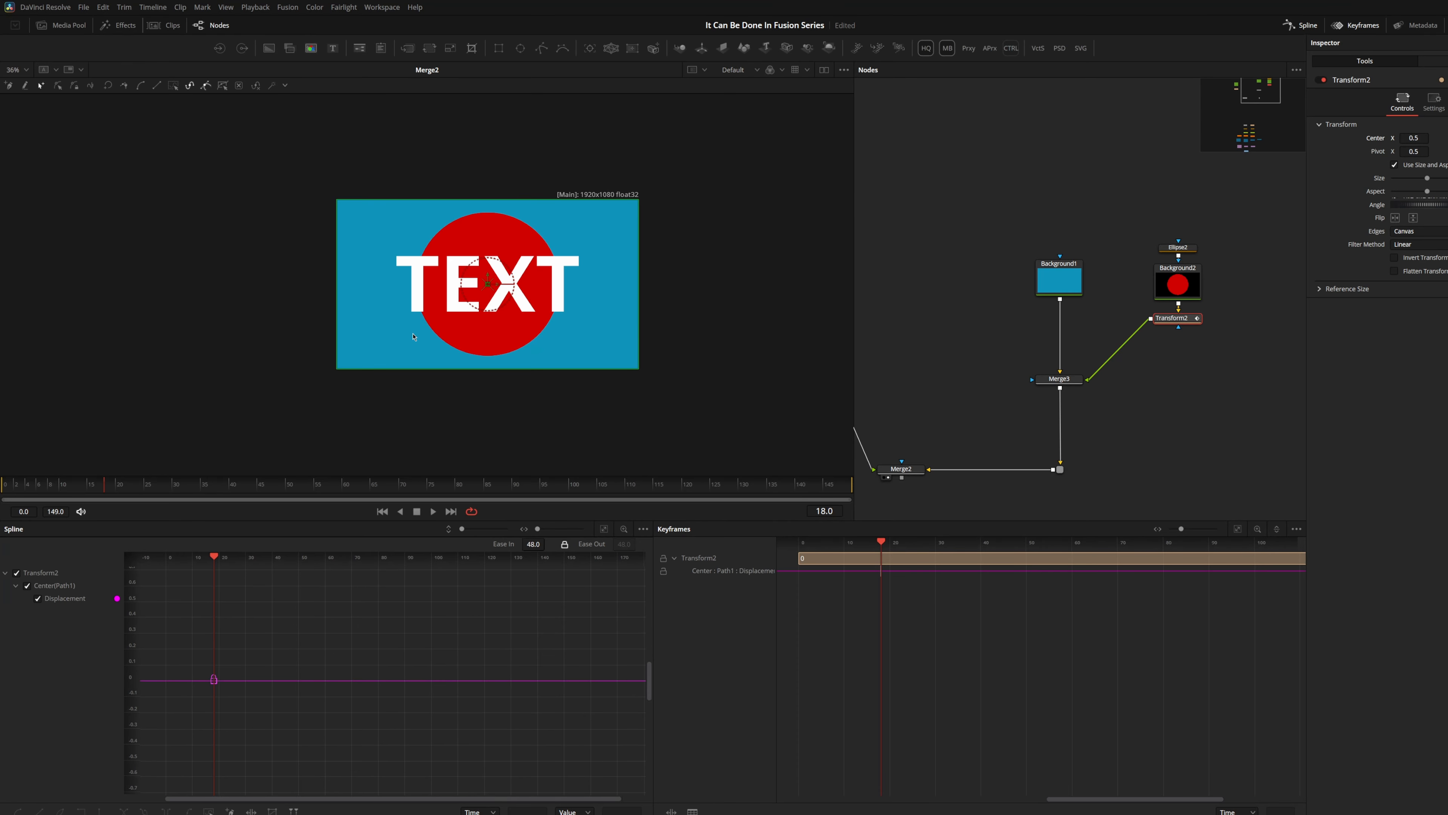
drag(102, 488, 2, 486)
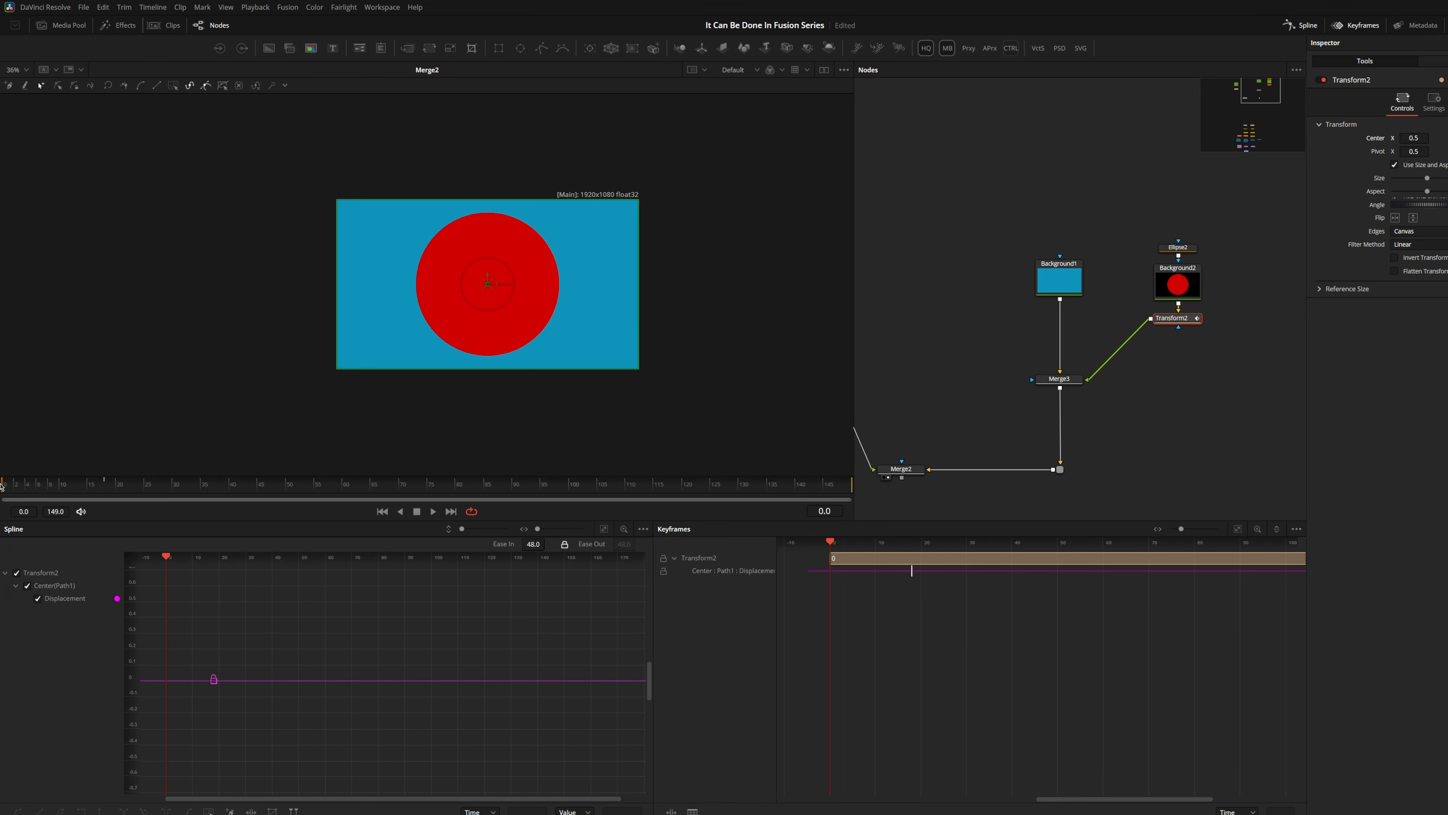
drag(487, 284, 488, 75)
drag(316, 616, 409, 679)
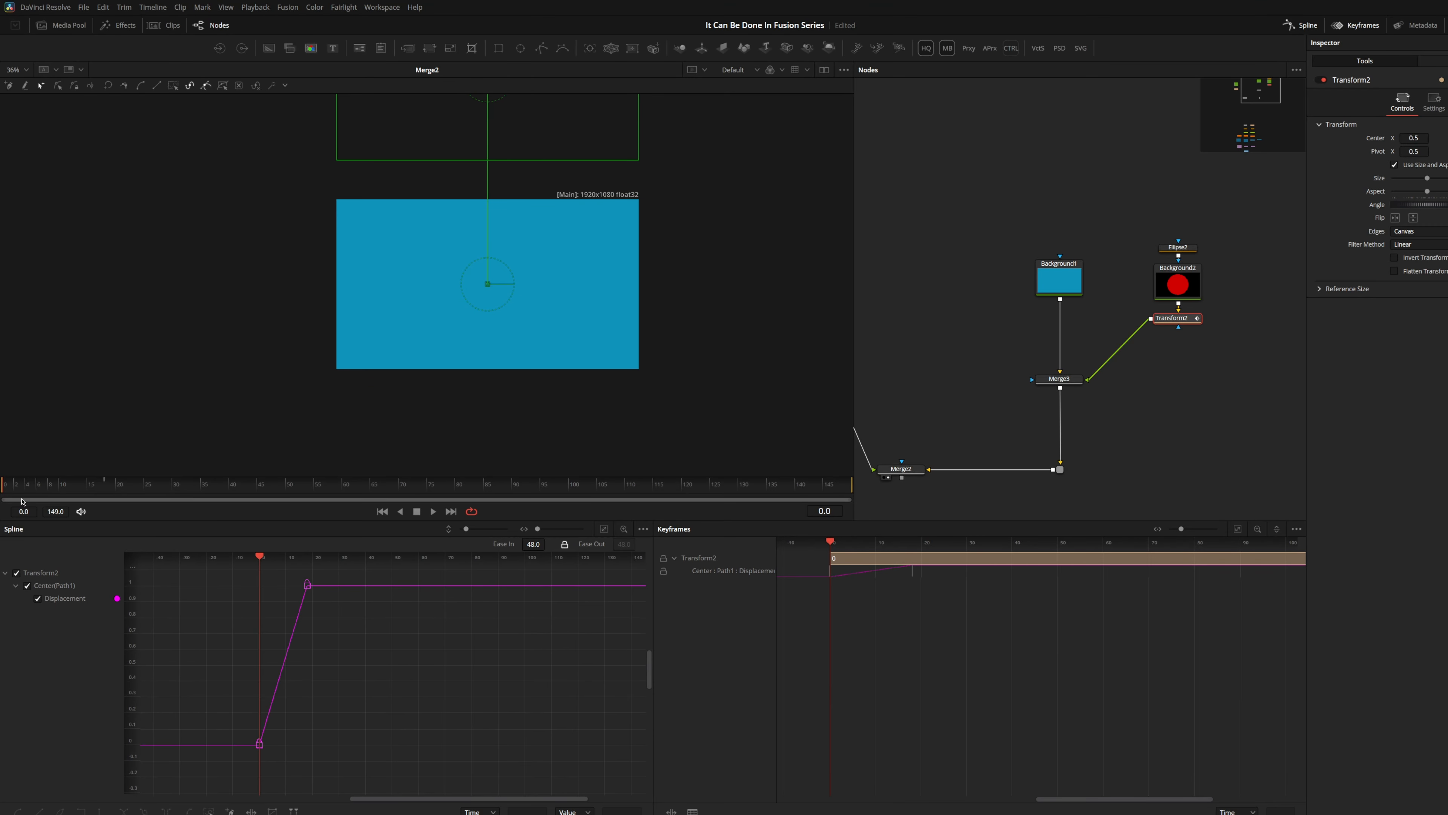
Smooth Transform2's Displacement curve and review the circle's drop by playing and scrubbing the animation
key(space)
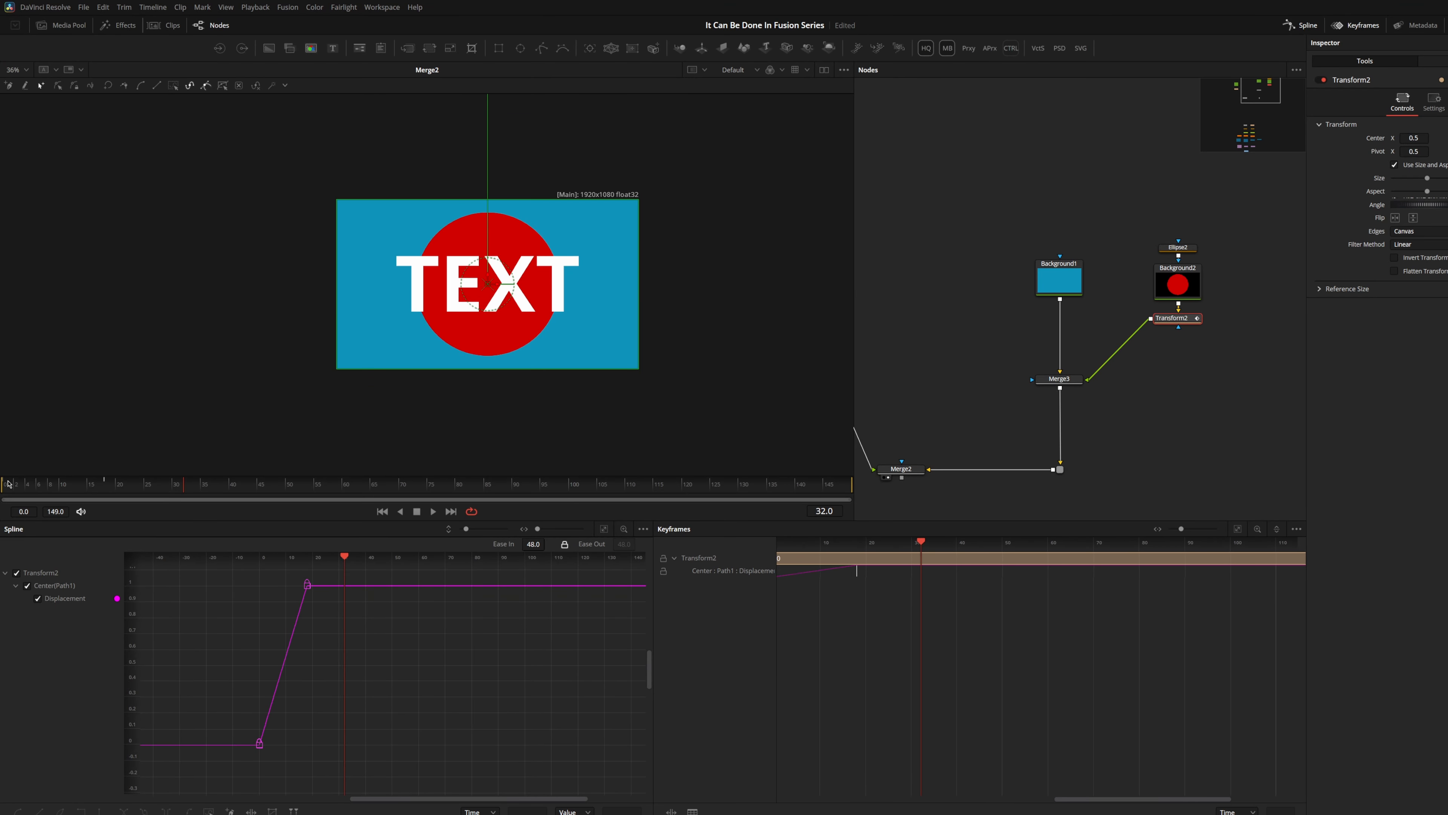
click(5, 484)
key(space)
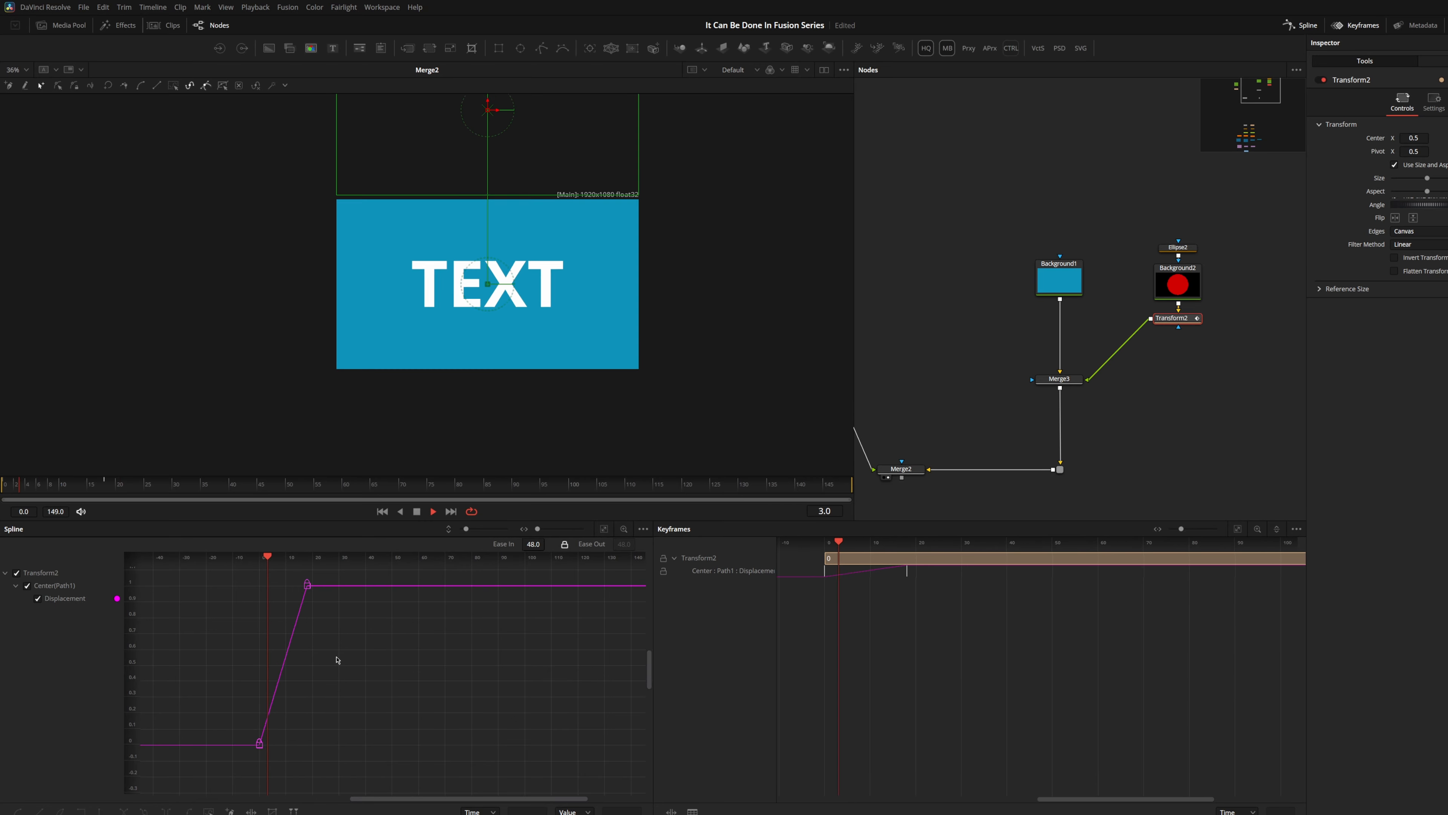
key(space)
key(s)
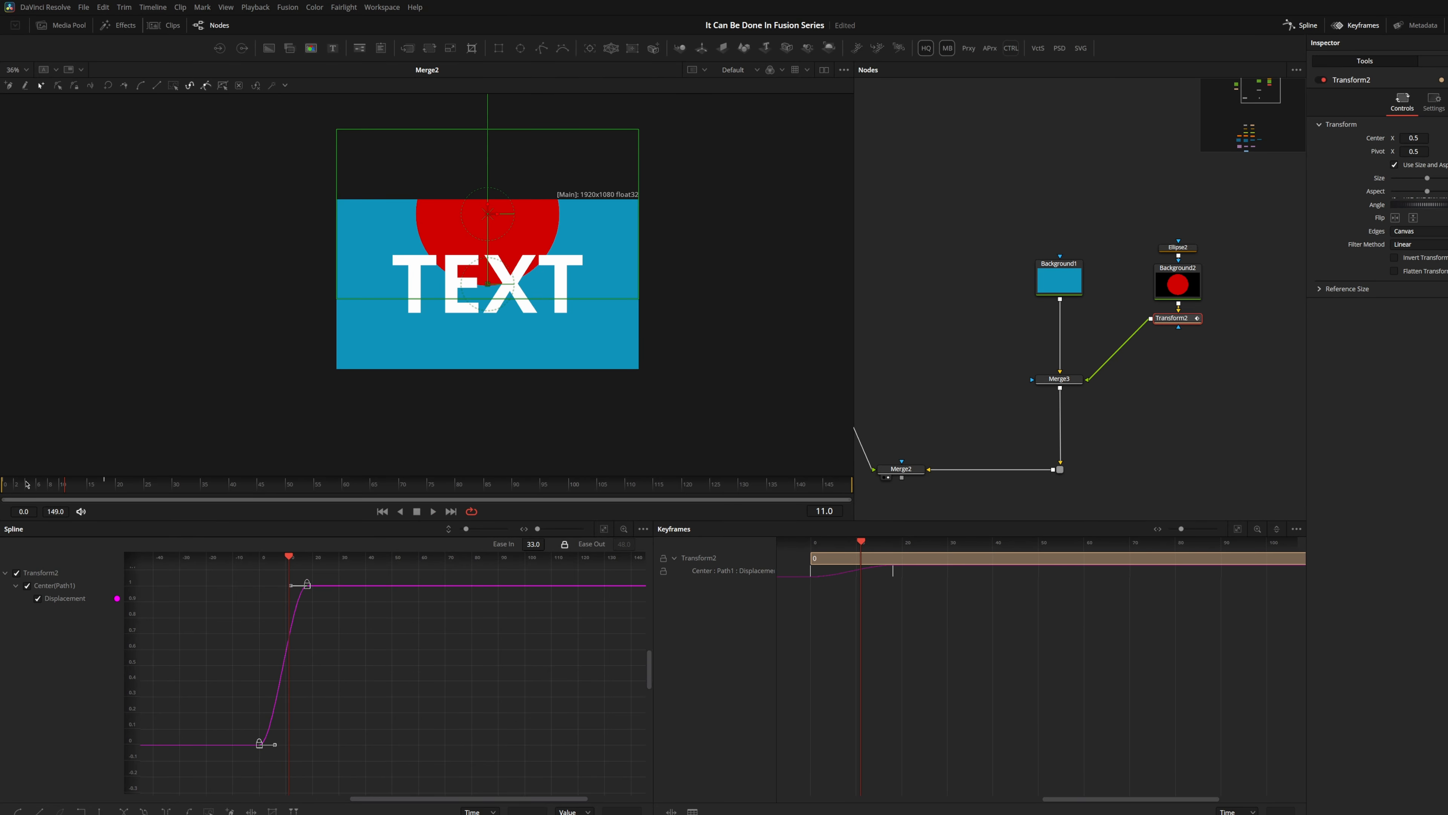
click(26, 484)
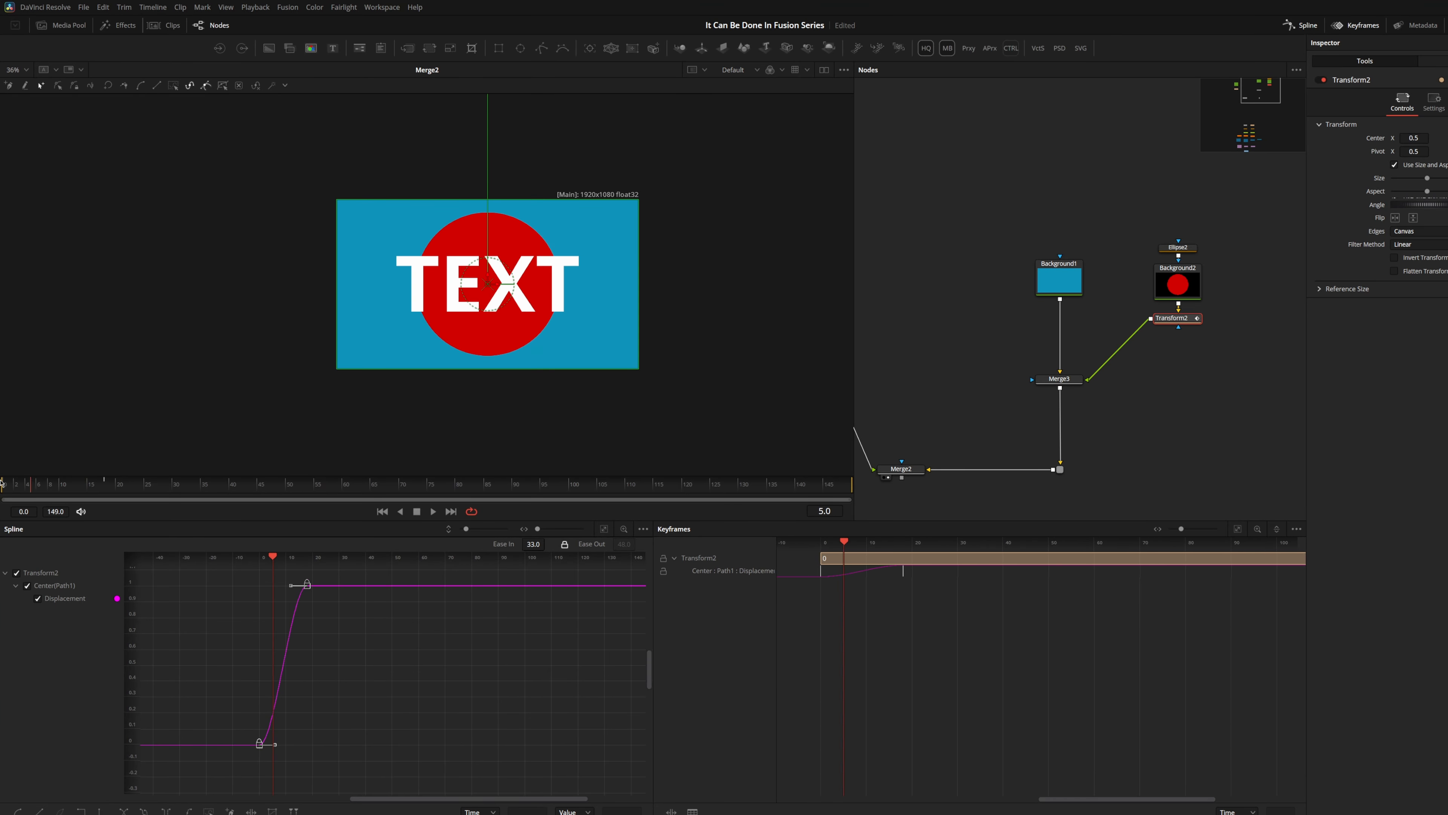
drag(2, 483, 116, 485)
Compare the curves of Transform1 and Transform2, and move Transform2's last Displacement keyframe to frame 20
drag(324, 659, 452, 705)
scroll(443, 651, up, 5)
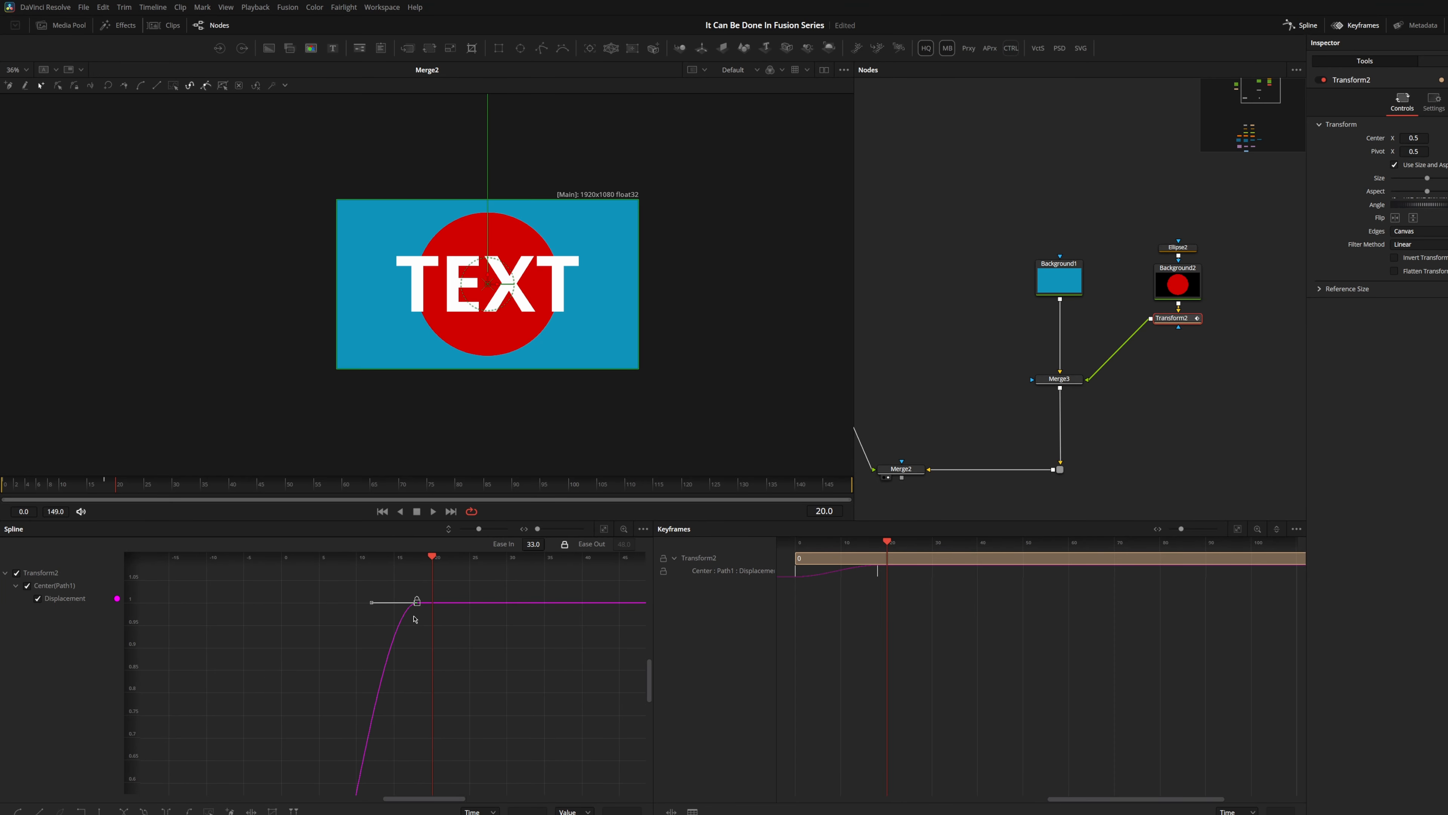
drag(935, 402, 988, 387)
click(917, 367)
click(394, 666)
click(1202, 317)
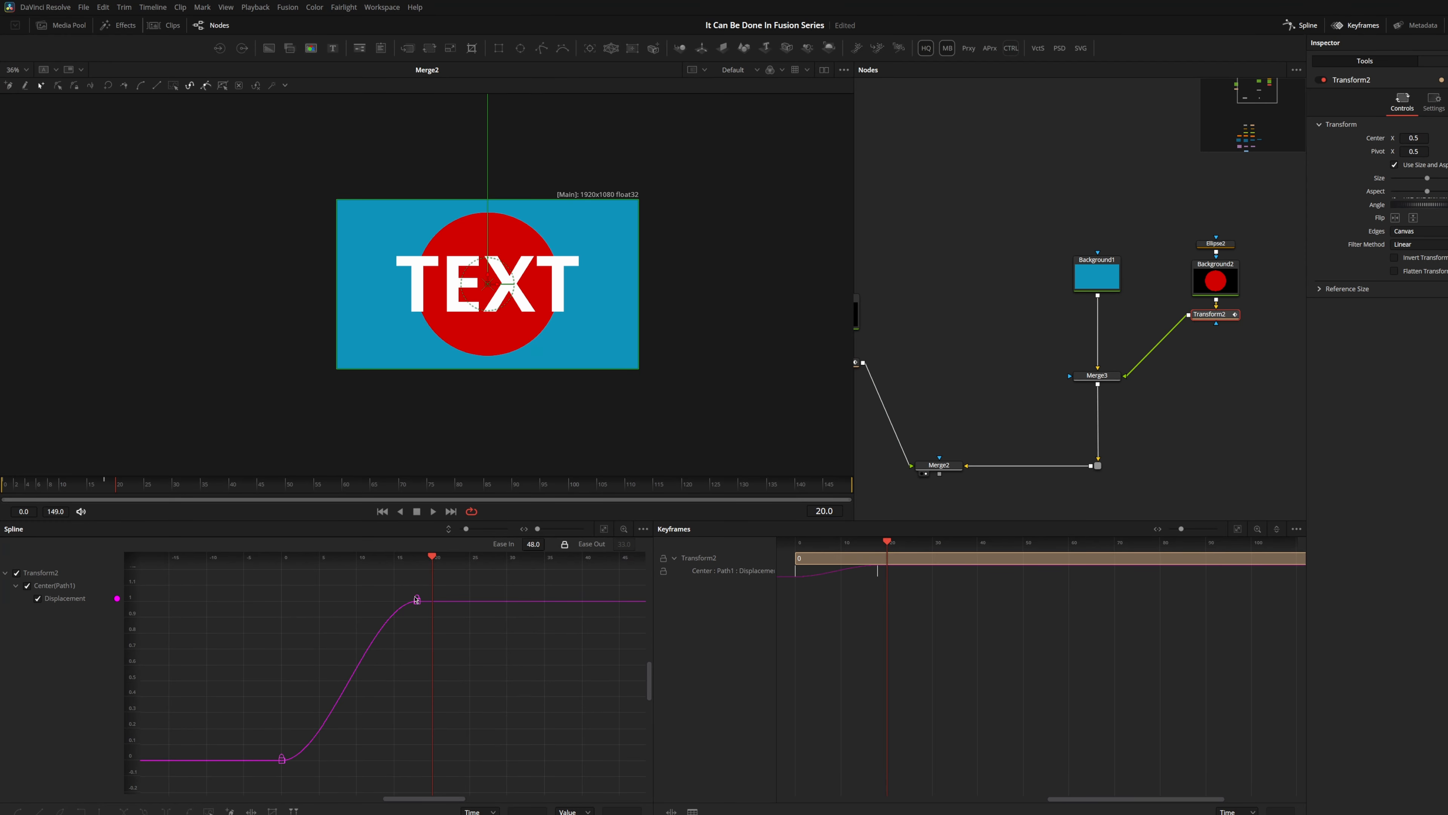
mouse_move(416, 599)
mouse_down()
mouse_move(531, 588)
mouse_move(365, 591)
mouse_move(518, 585)
mouse_move(433, 598)
mouse_up()
drag(433, 699, 433, 599)
drag(568, 663, 410, 570)
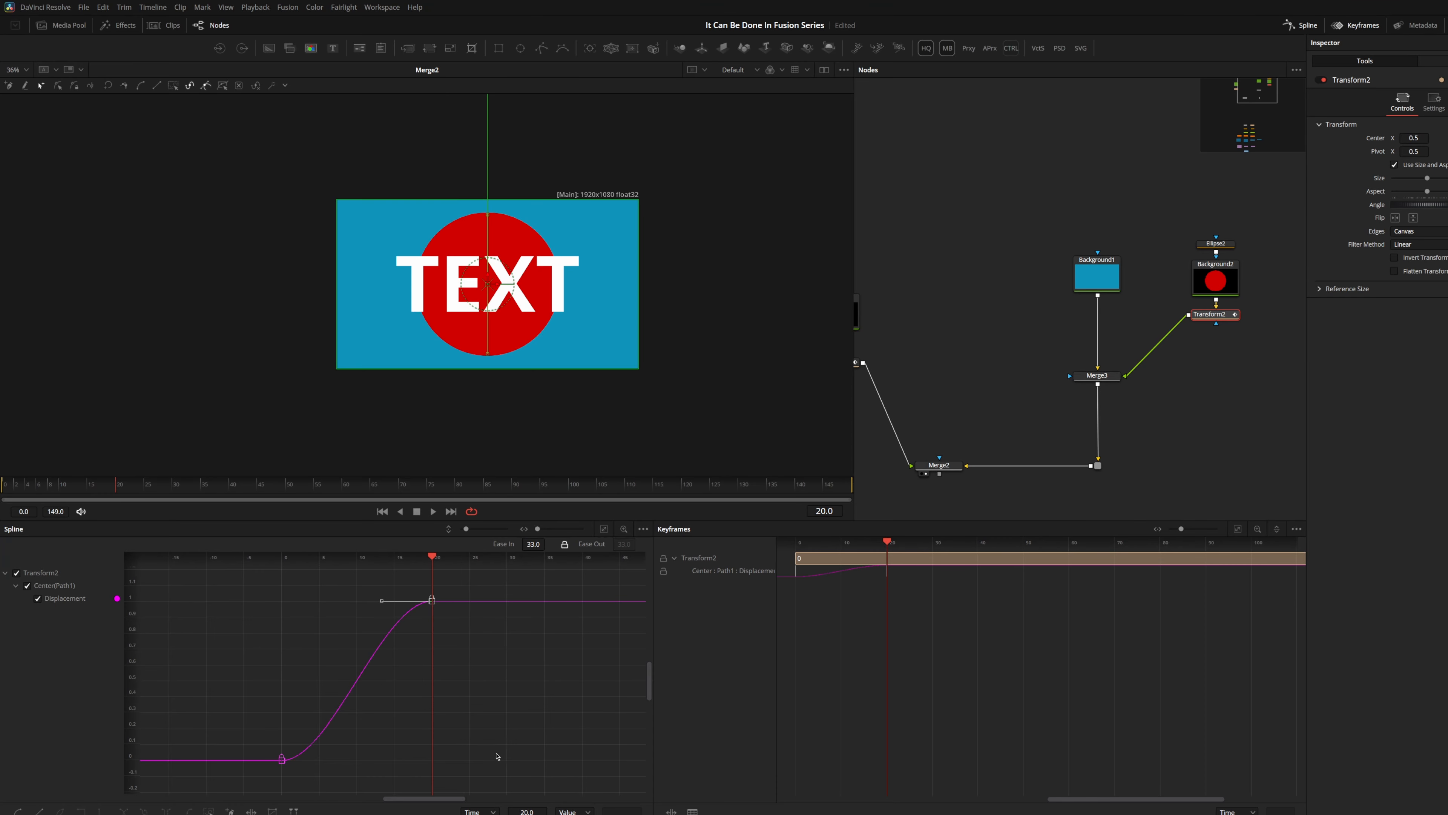
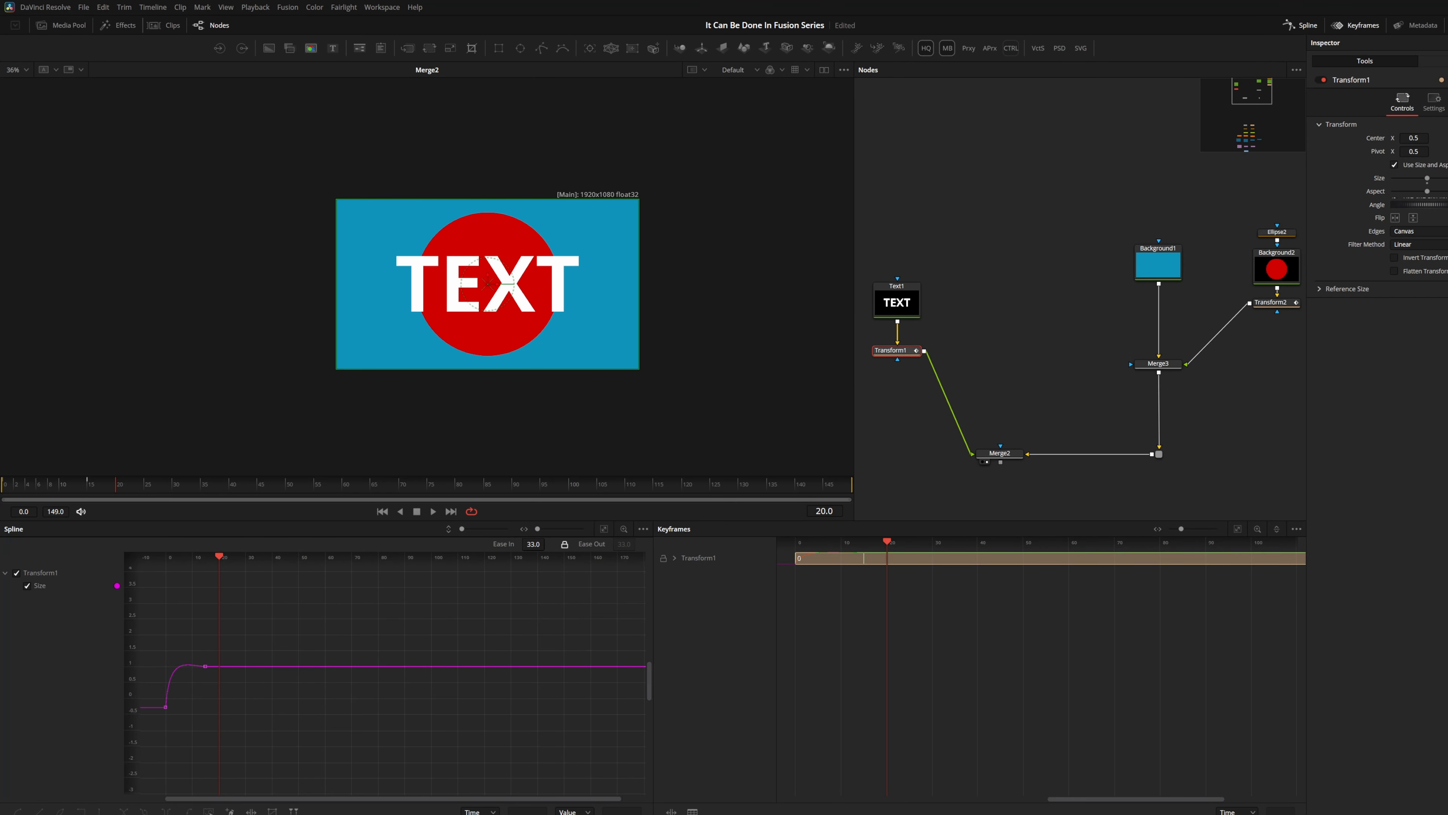
At frame 31, add a position keyframe to Transform2 by moving the circle straight up until it is mostly out of frame
click(1267, 302)
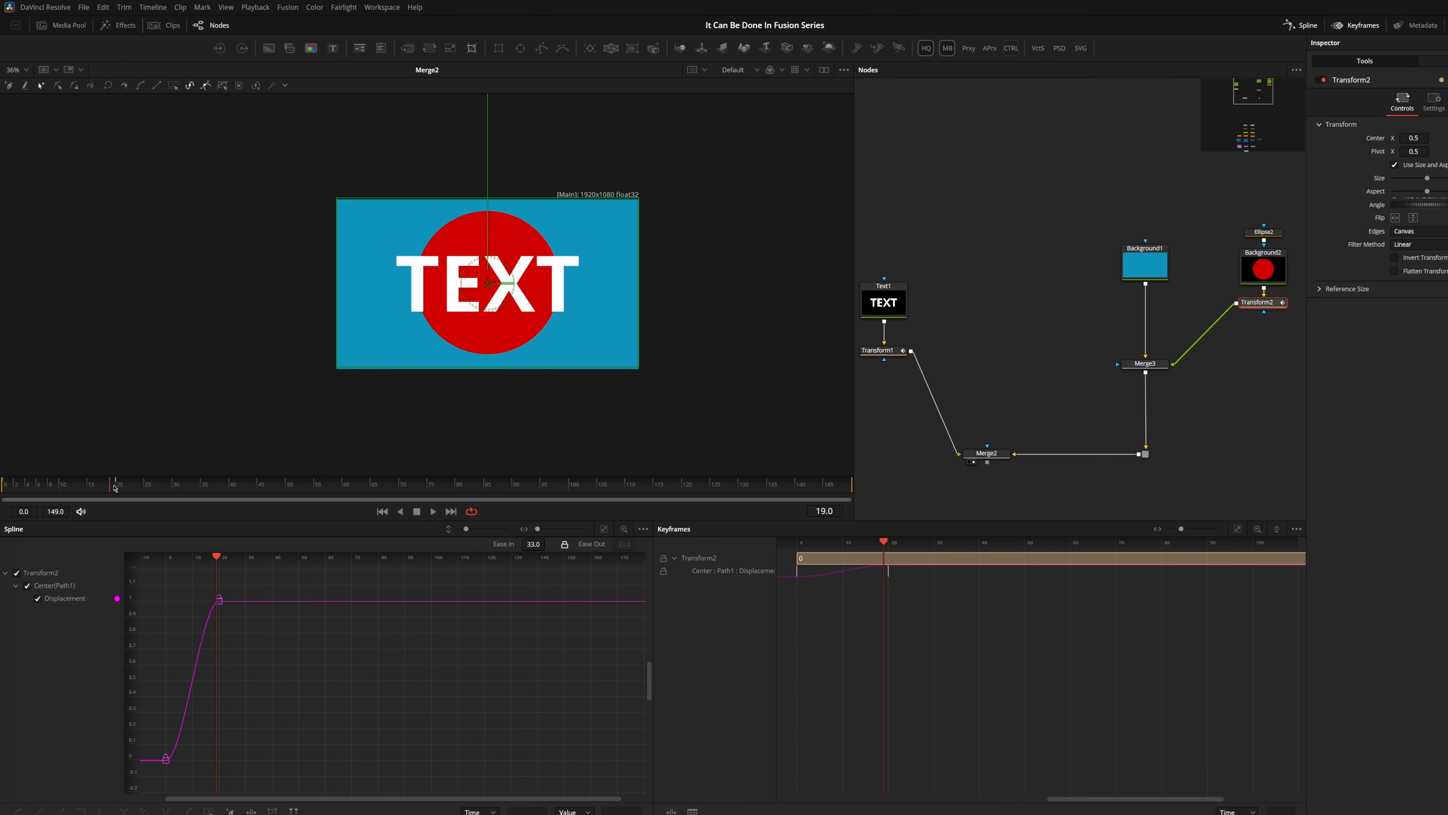
click(192, 490)
drag(191, 490, 178, 491)
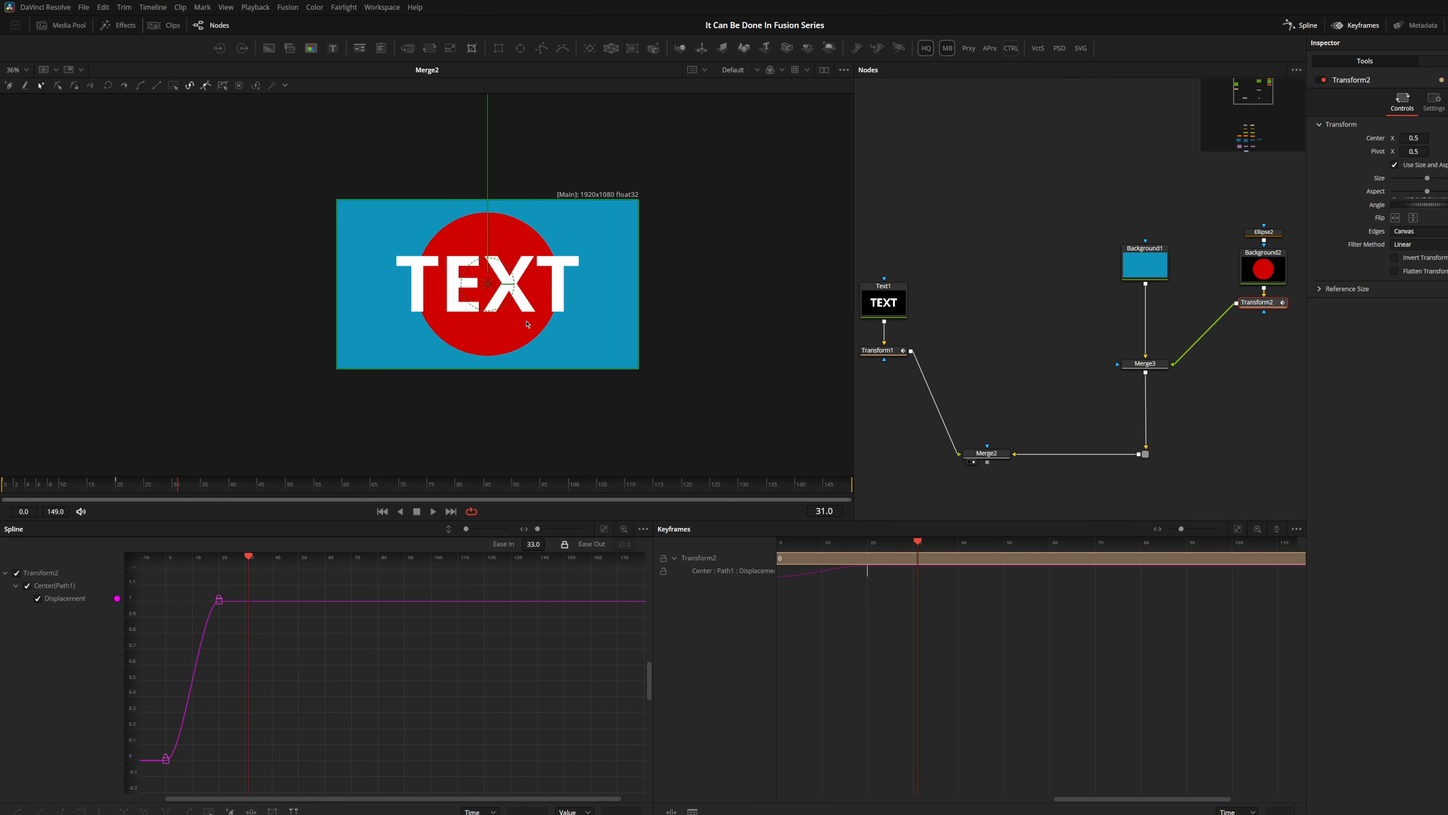
drag(488, 284, 488, 142)
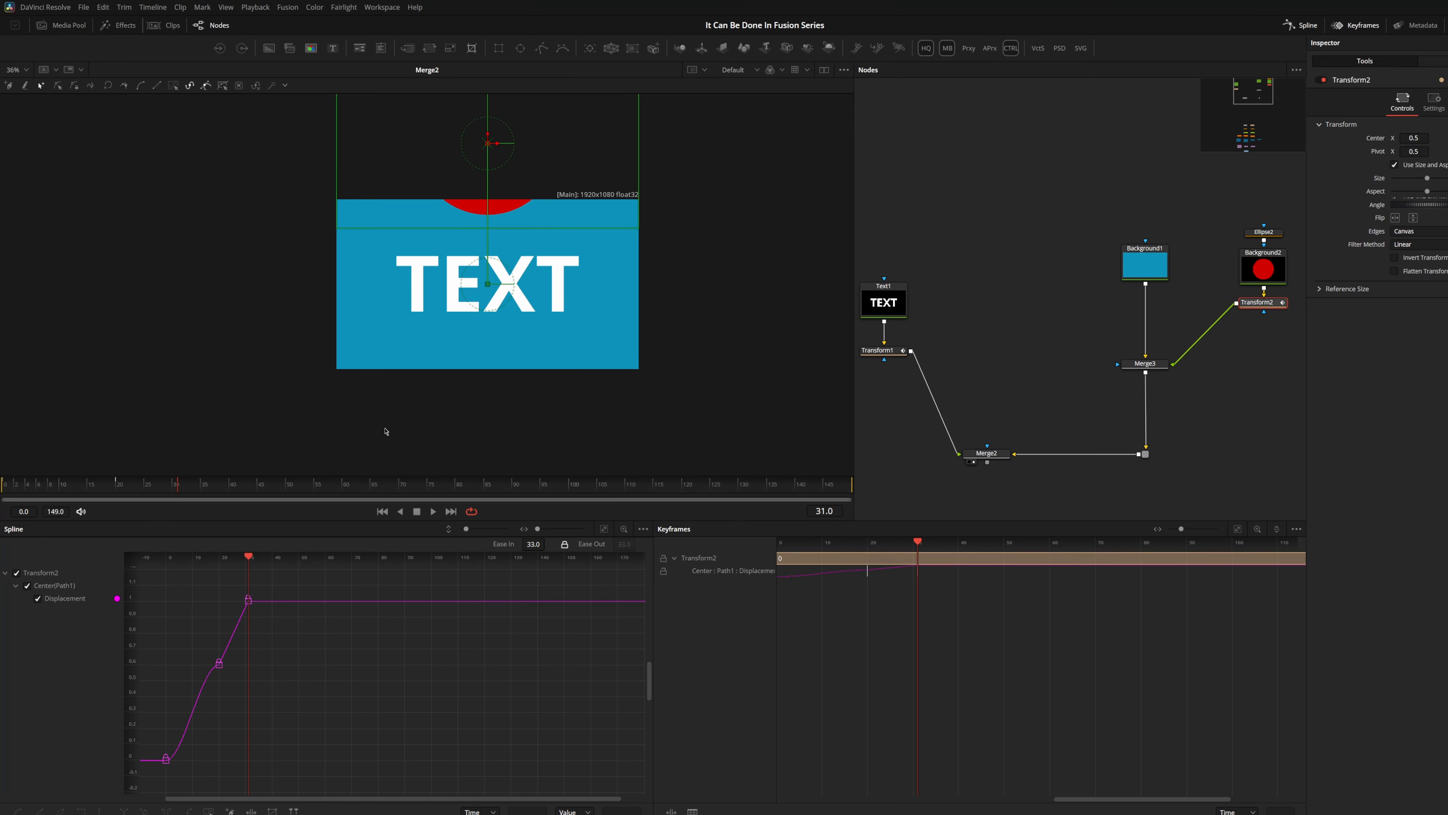
At frame 45, add a position keyframe to Transform2 by moving the circle straight down until it is fully below the frame
drag(202, 645, 292, 657)
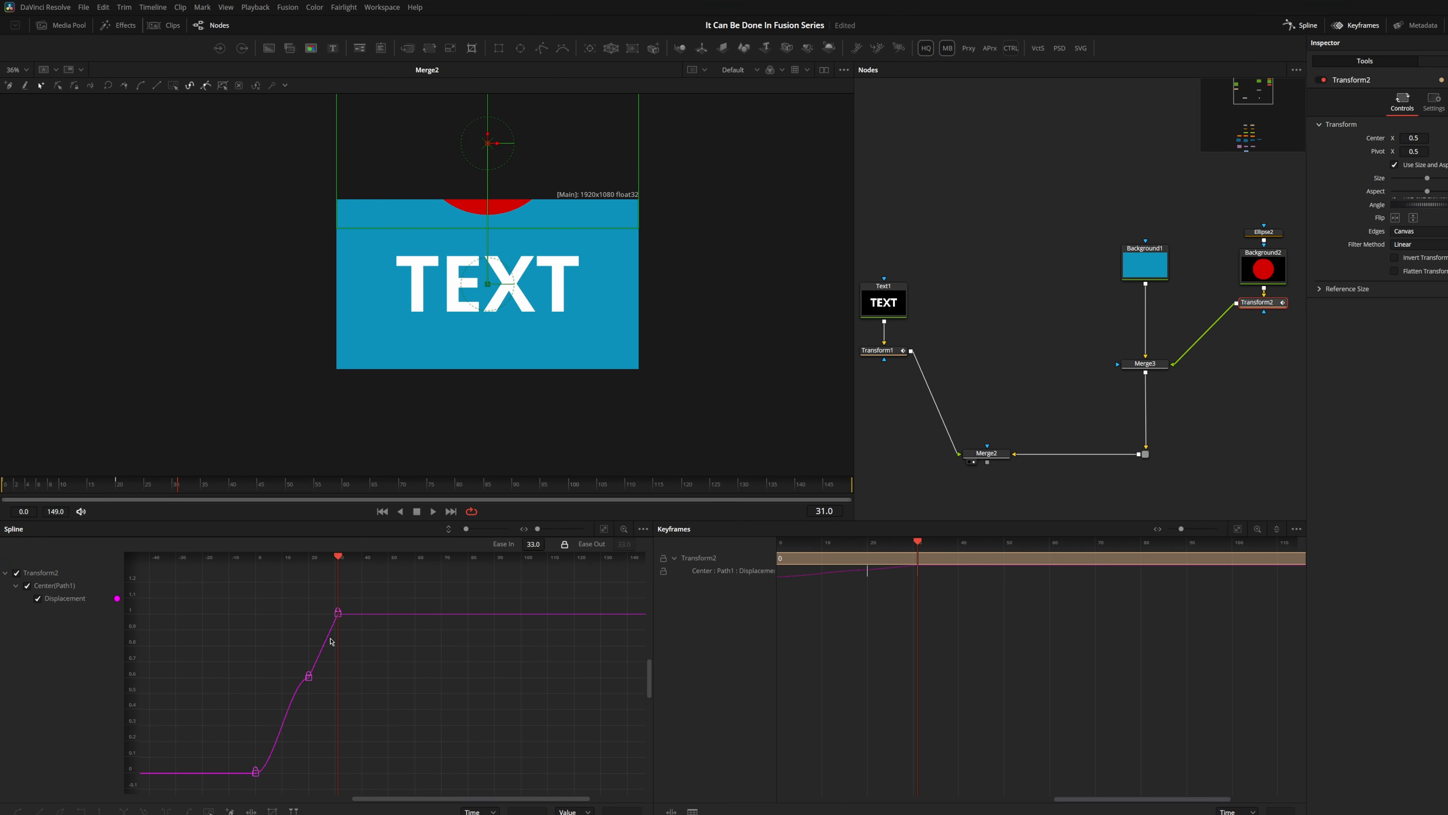
drag(189, 492, 261, 492)
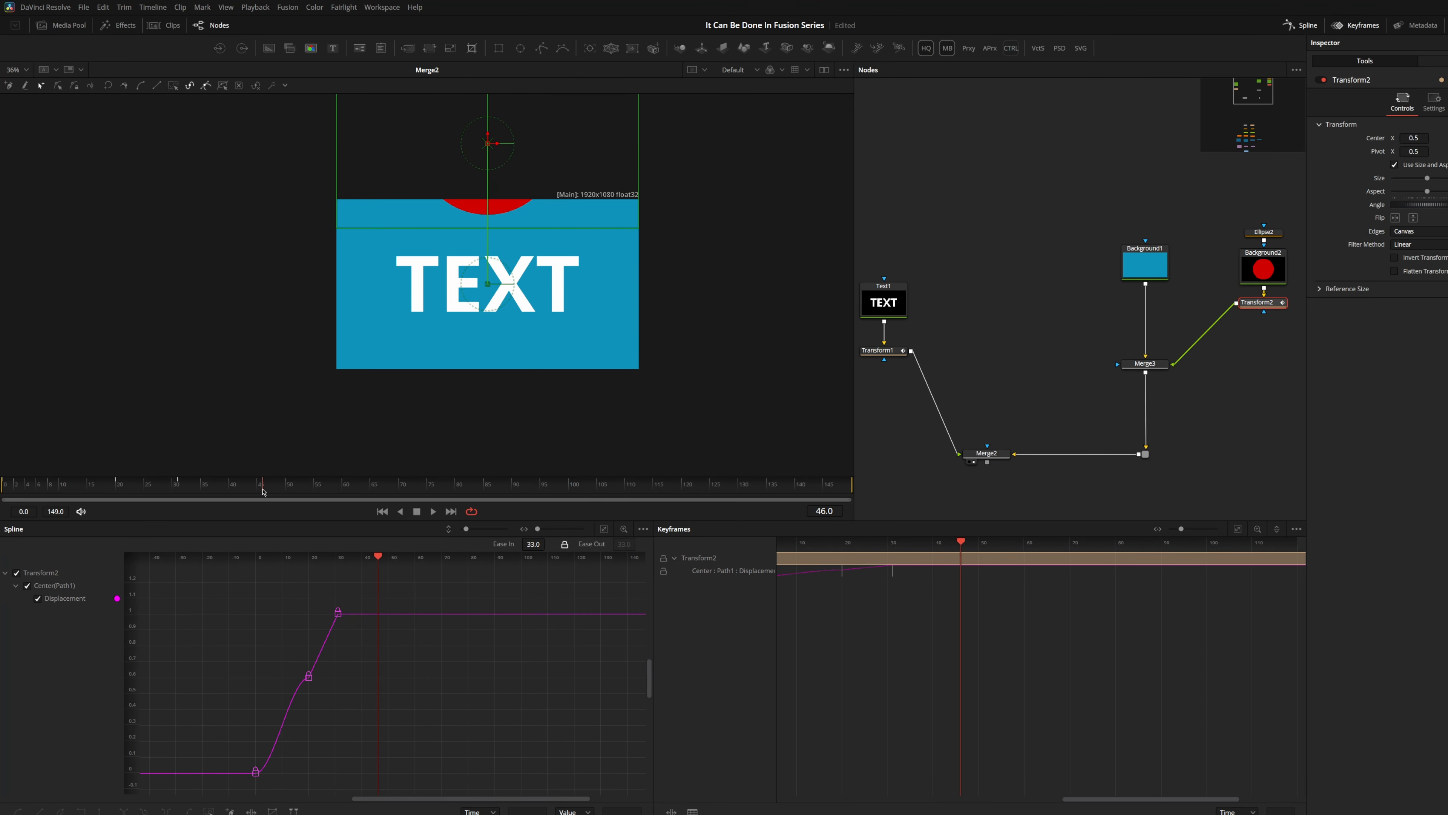
drag(489, 143, 488, 471)
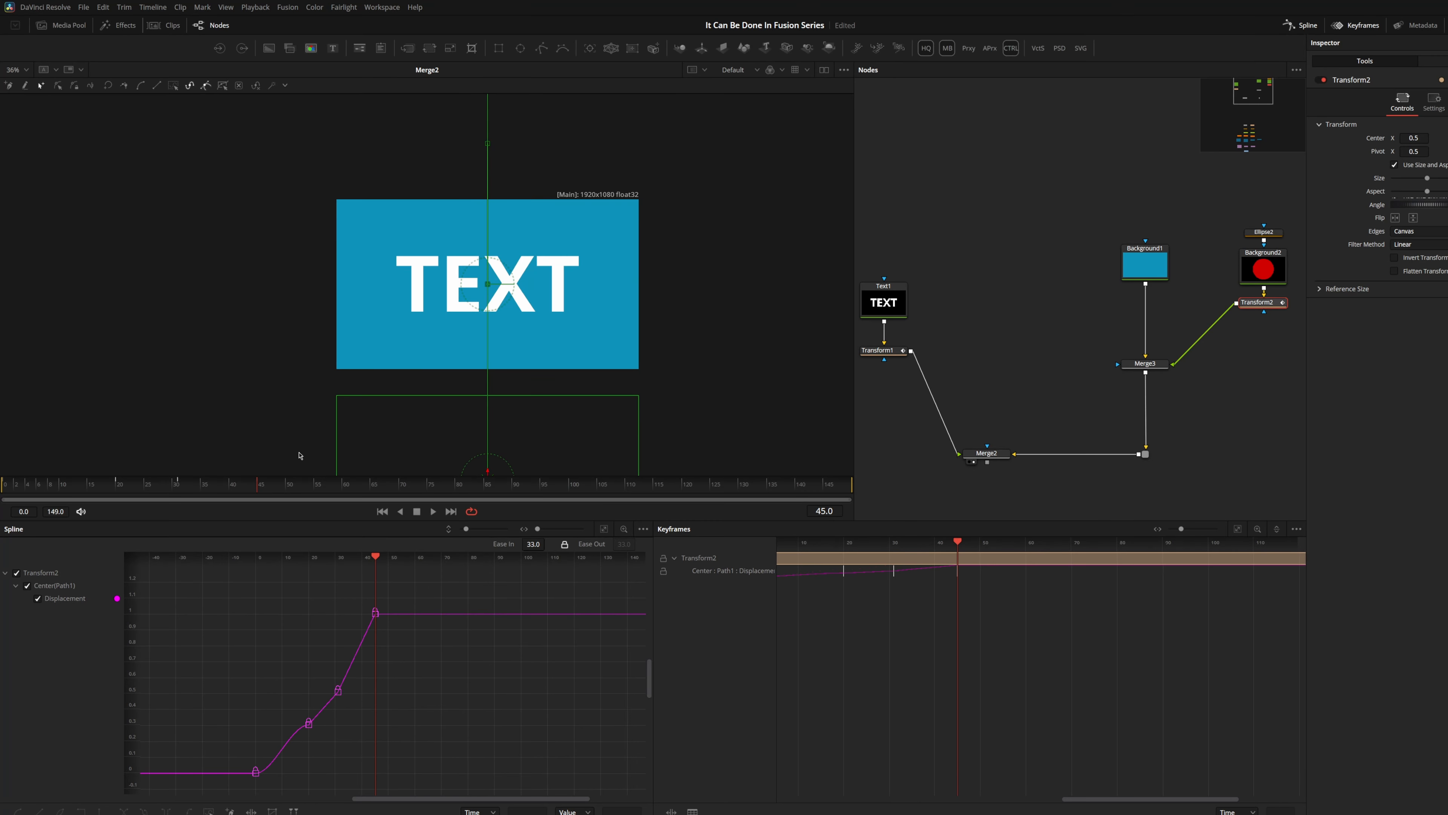
At about frame 60, add a position keyframe to Transform2 by moving the circle straight up to slightly above the frame's centre
drag(260, 490, 342, 491)
scroll(535, 392, down, 2)
drag(508, 413, 523, 260)
At frame 81, keyframe the circle fully above the frame and scrub through the animation to review its up-and-down motion
drag(345, 501, 461, 497)
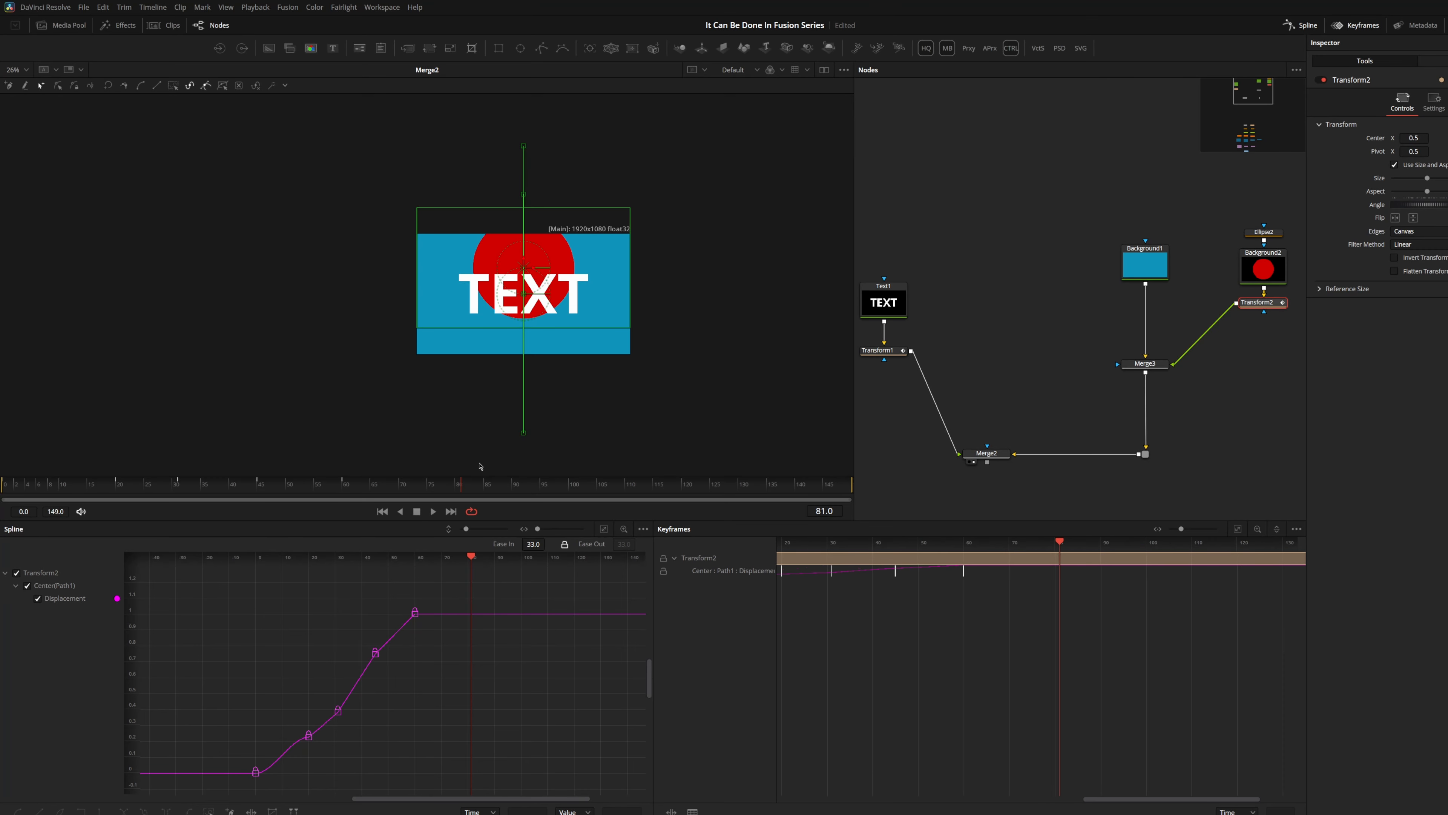
drag(524, 266, 528, 163)
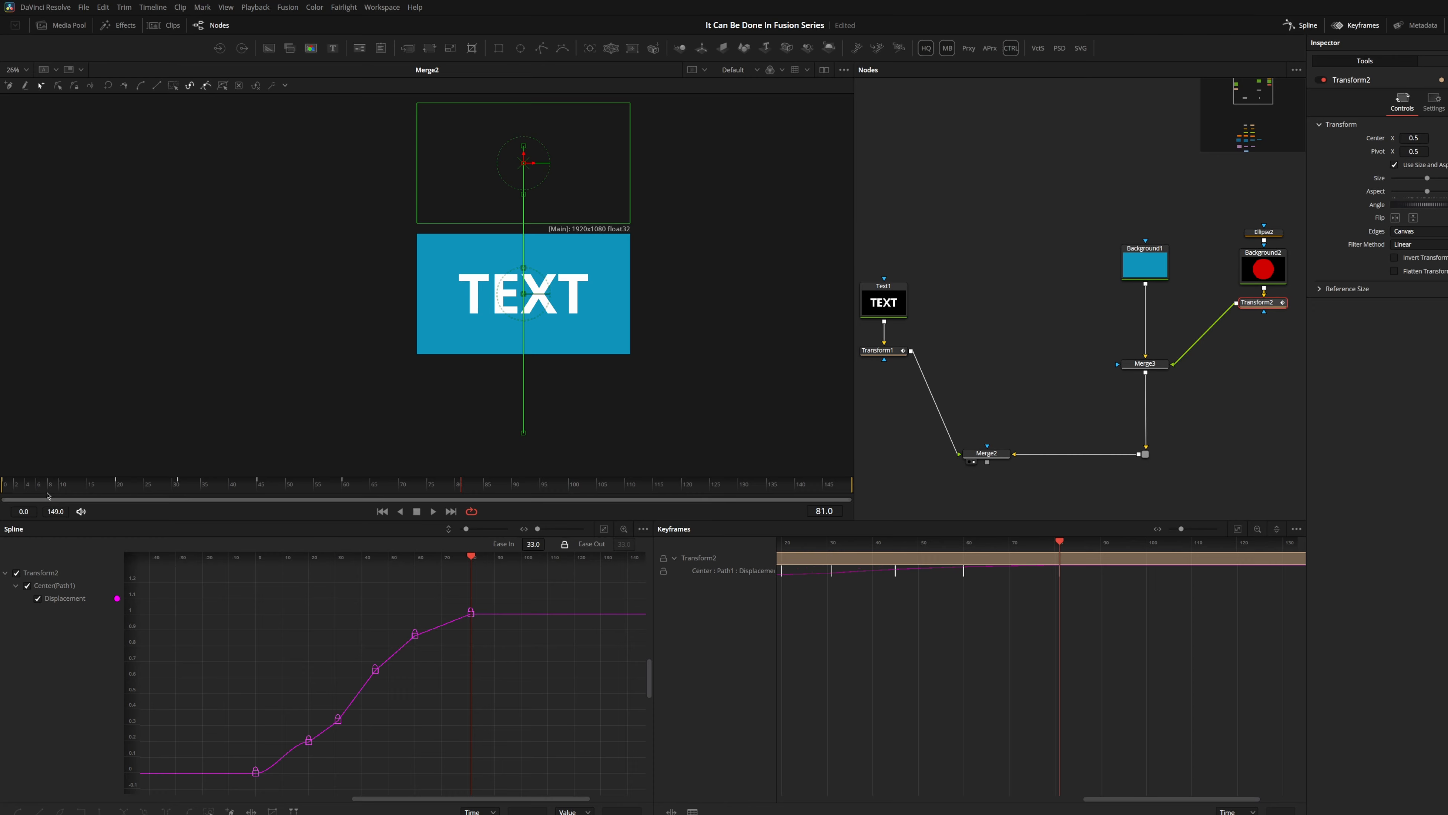
drag(48, 496, 386, 496)
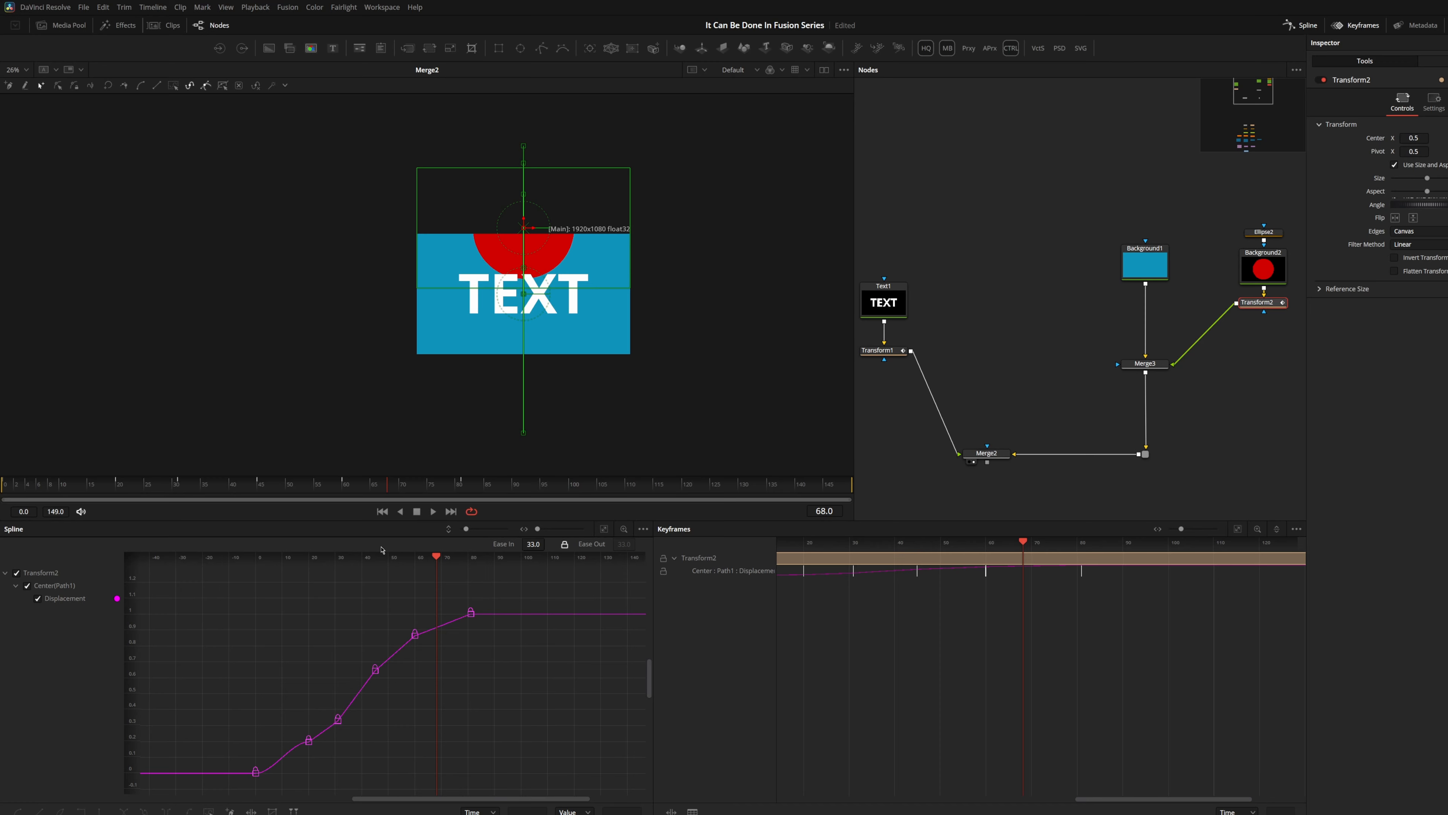
Convert Transform2's Path1 polyline to an XYPath, keeping the X and Y offsets at 0.0
right_click(565, 322)
mouse_move(616, 516)
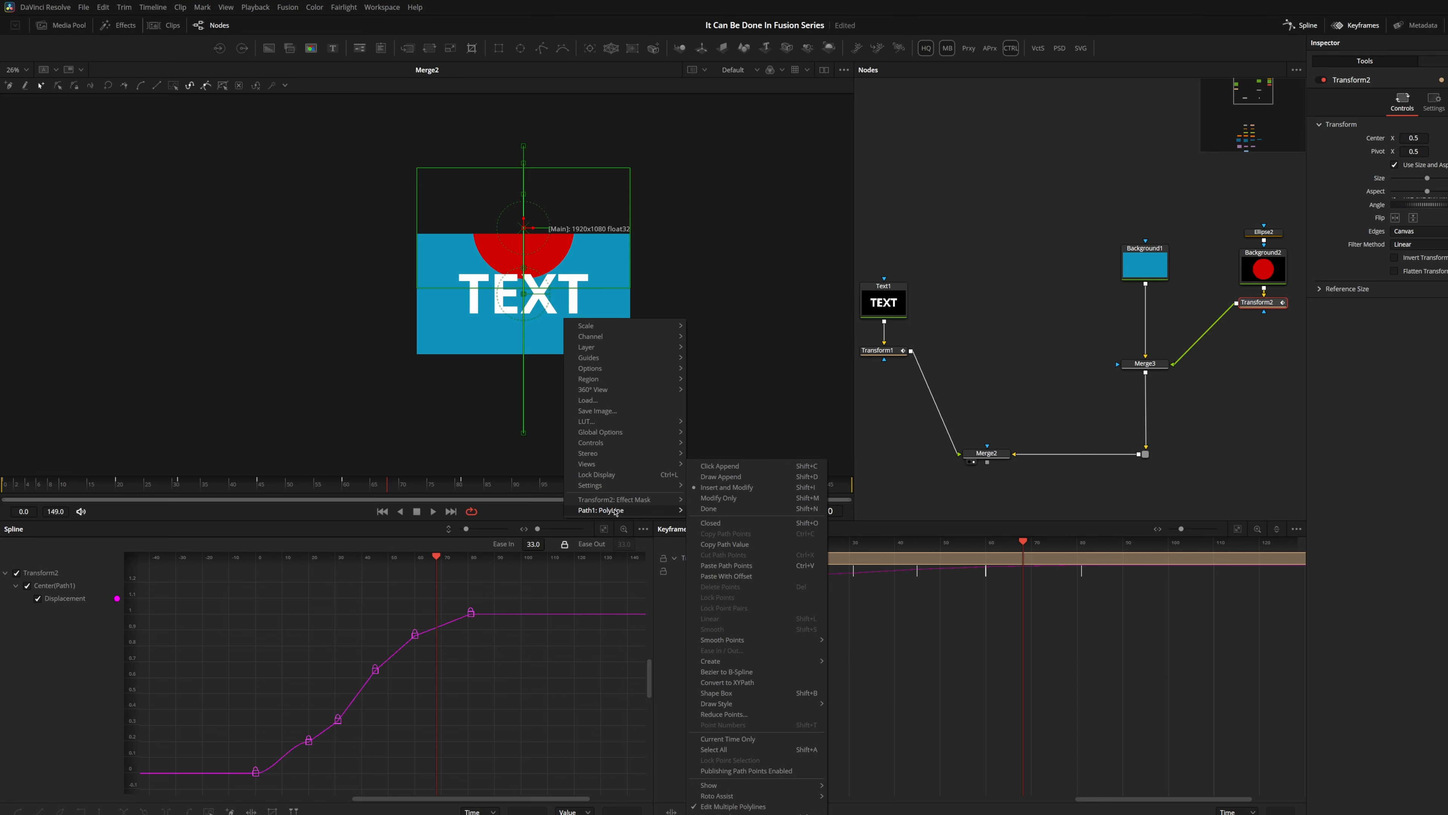
click(750, 684)
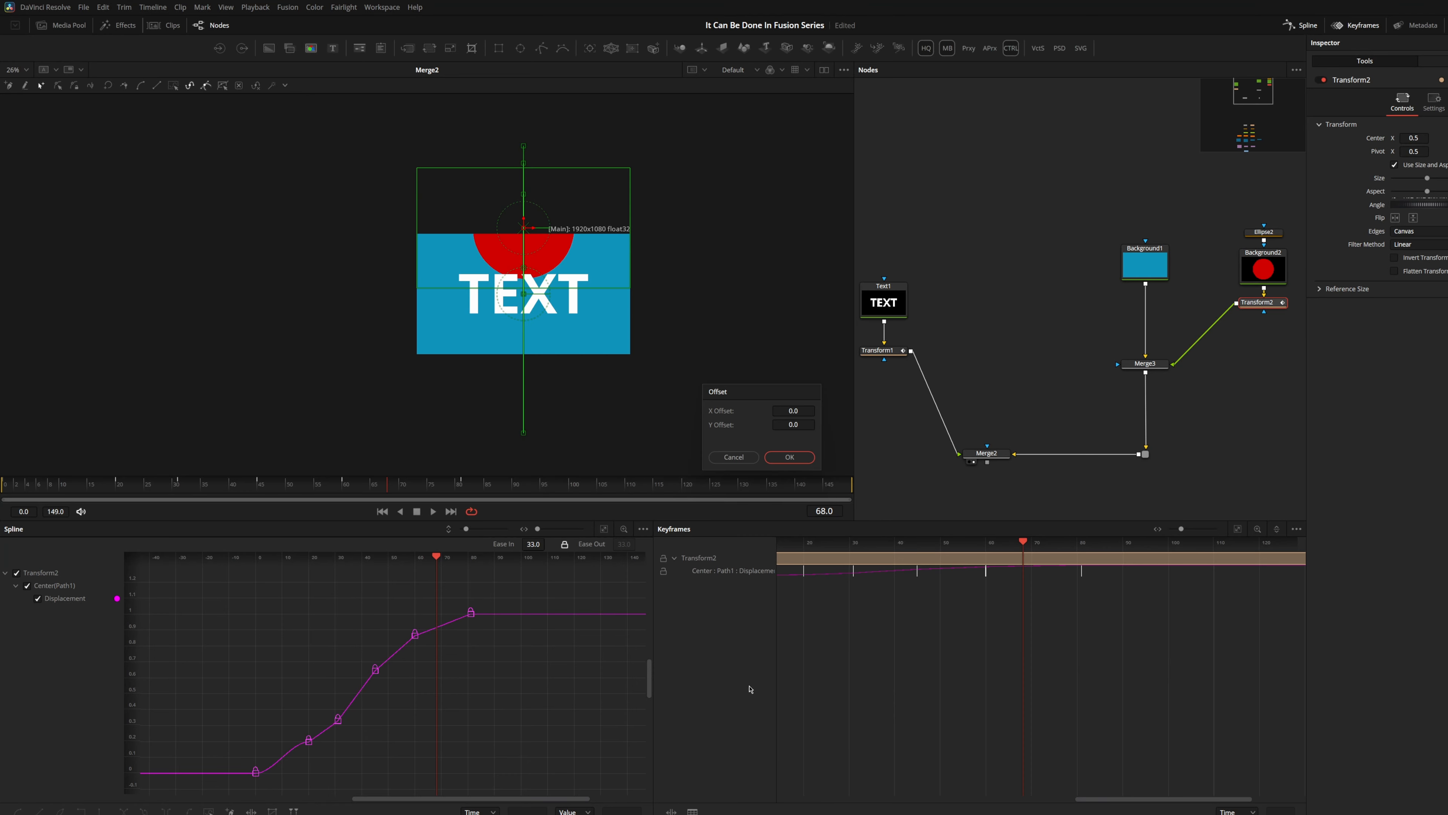
click(790, 458)
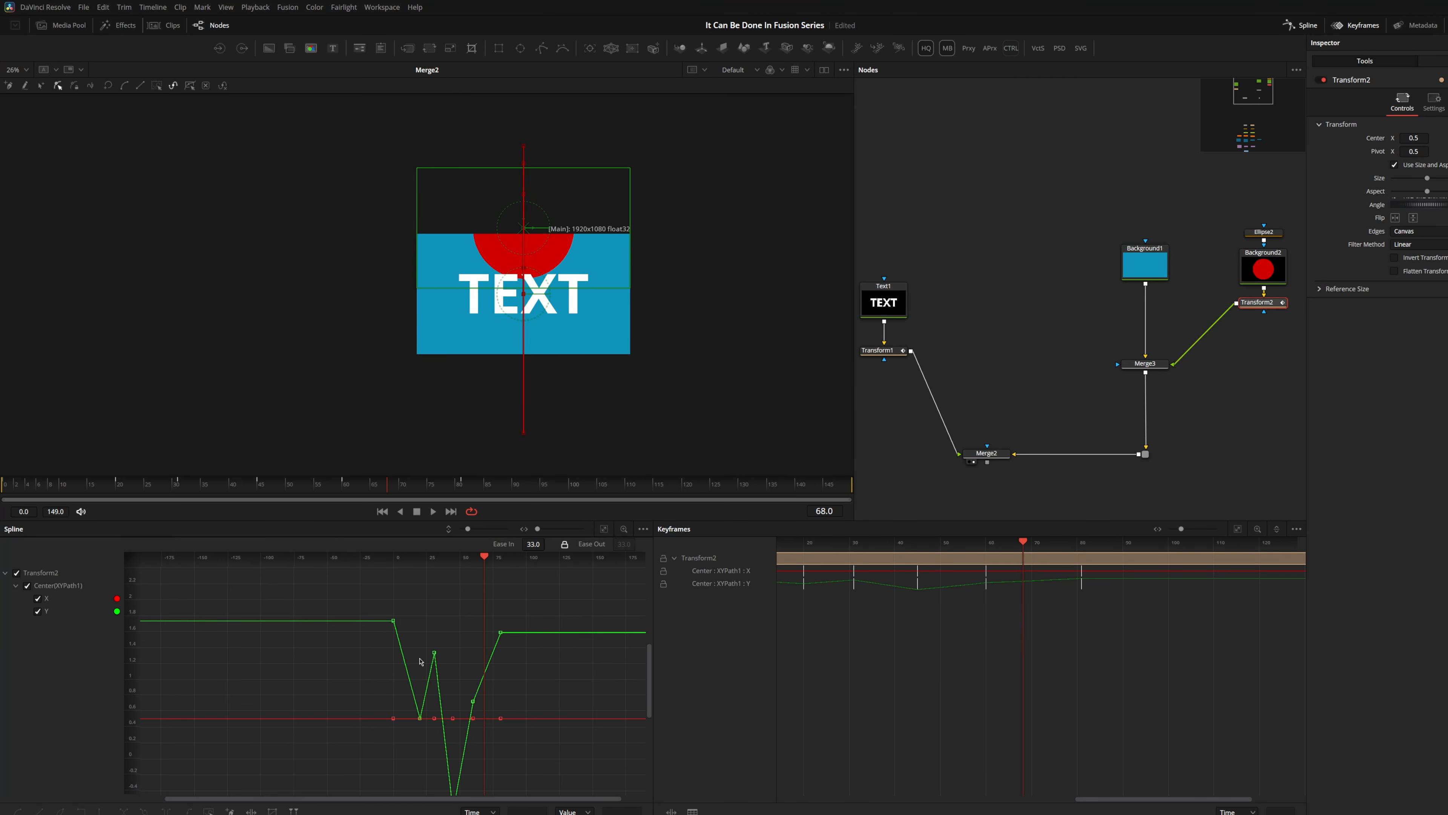
Scrub the animation from frame 1 and examine how the separate X and Y curves of Transform2 relate to the circle's motion
click(12, 486)
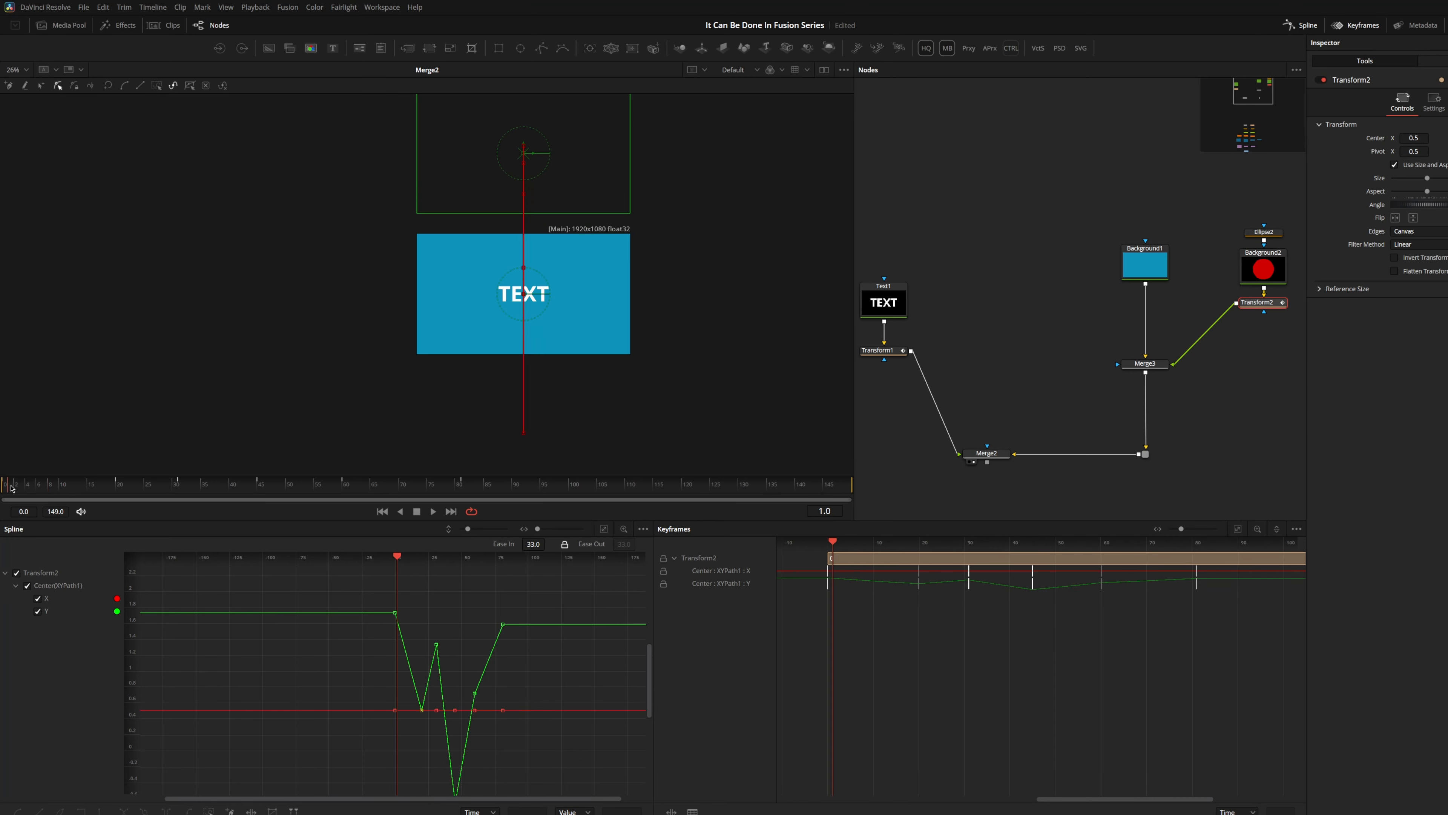
drag(11, 486, 280, 494)
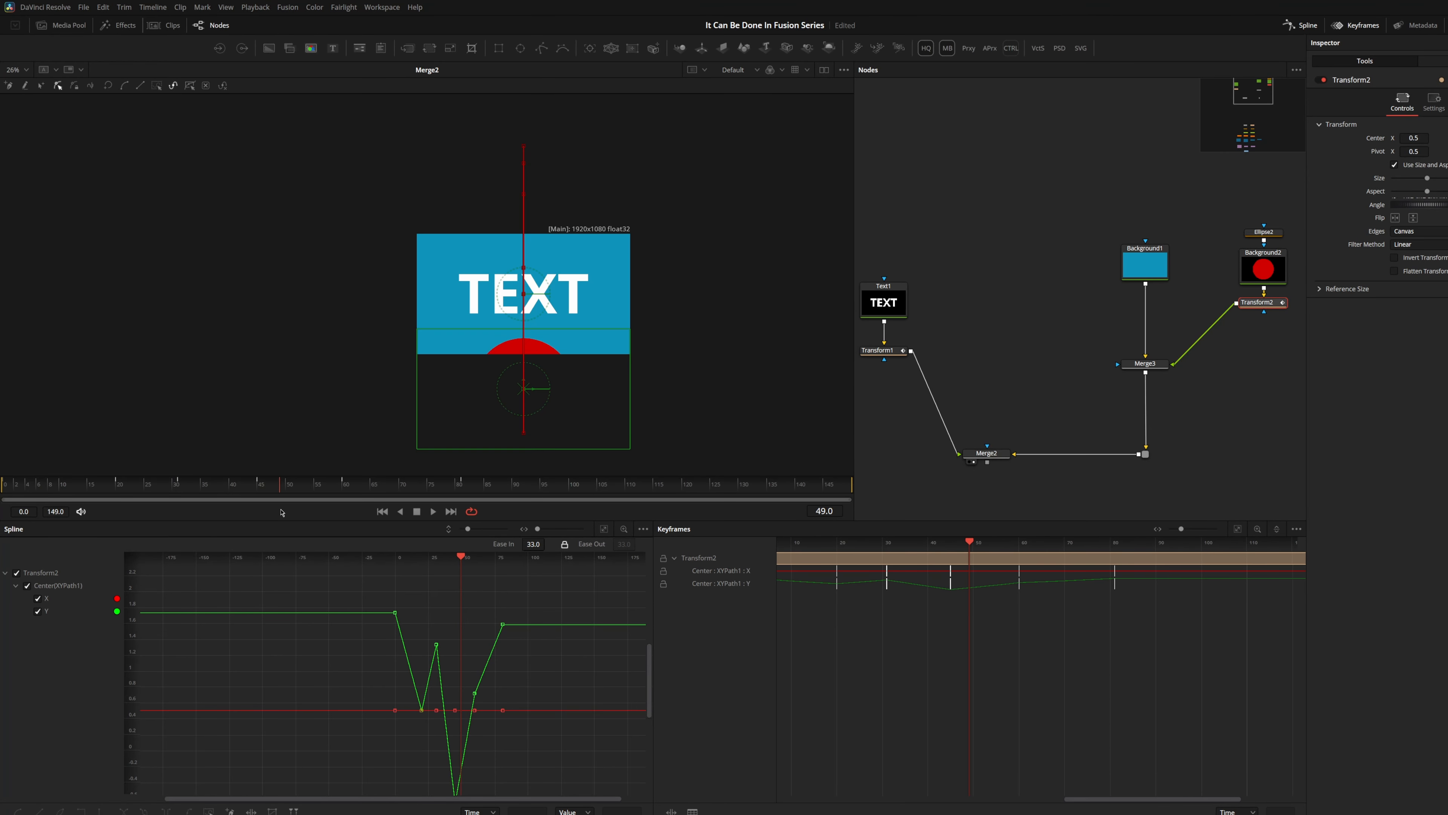
scroll(437, 617, down, 3)
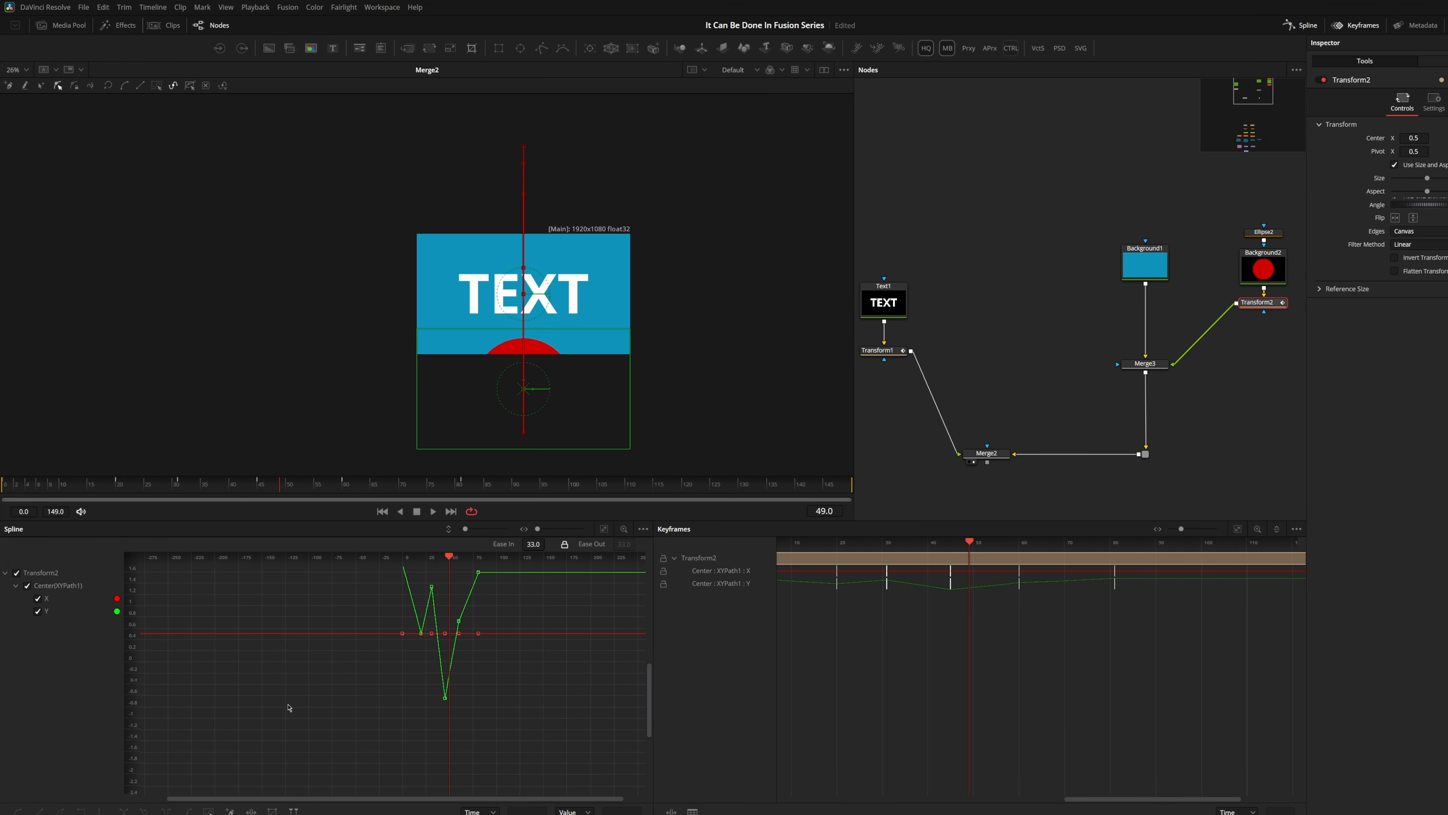
drag(282, 493, 233, 497)
scroll(378, 666, up, 5)
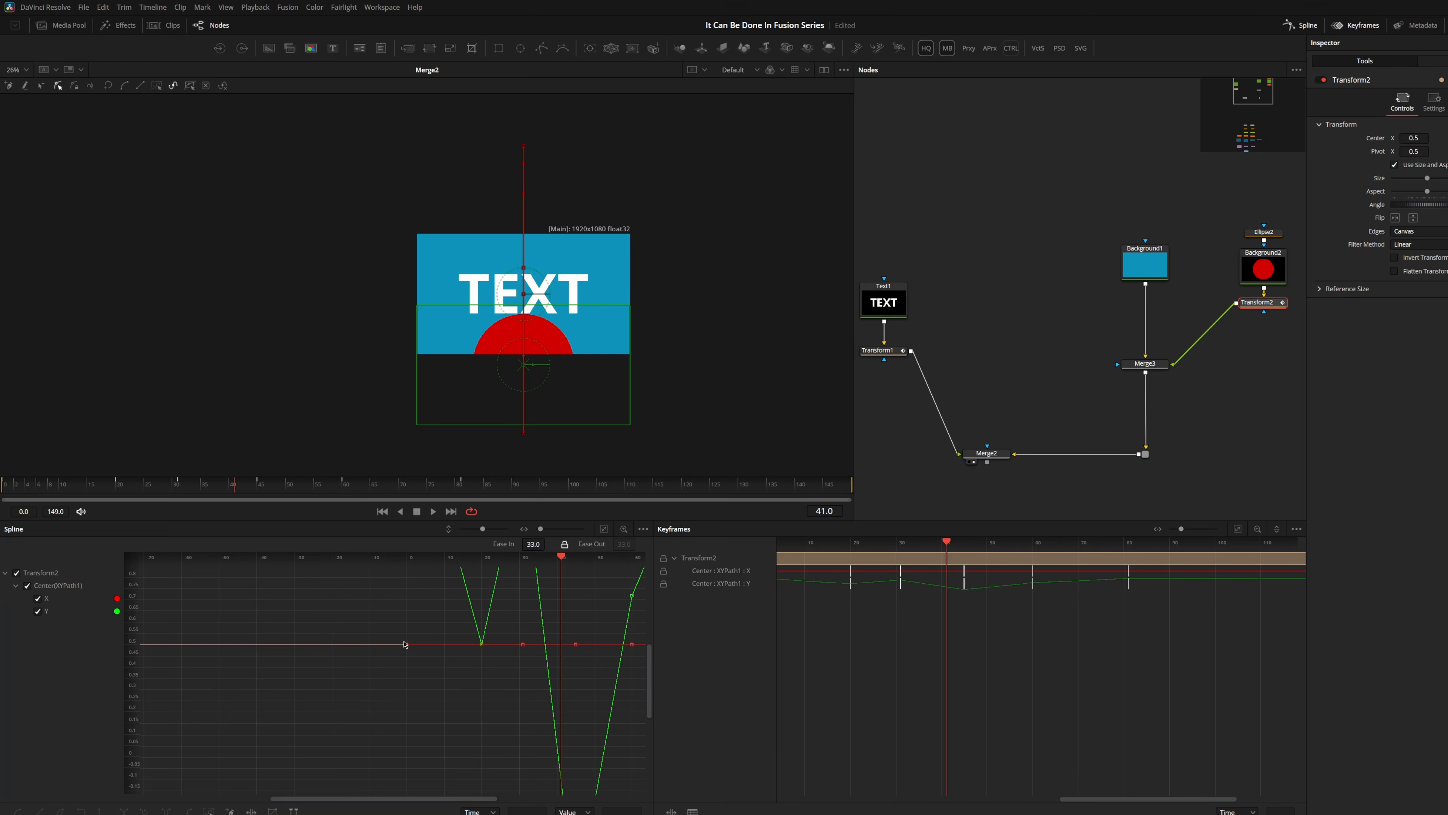
scroll(399, 628, down, 4)
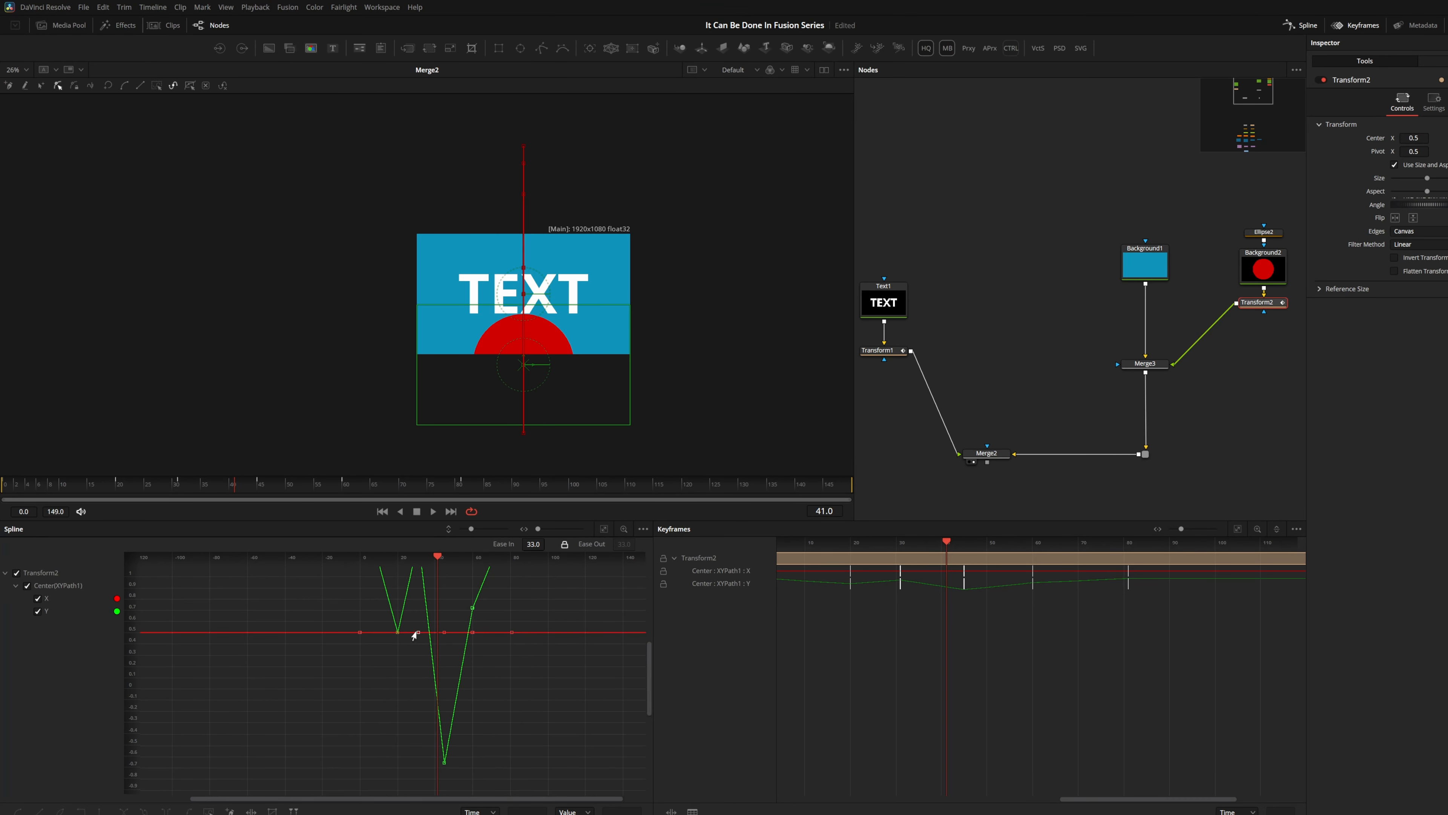
Shift several keyframes on Transform2's X curve to different values and times, and scrub to review the circle's sideways motion
drag(414, 632, 536, 641)
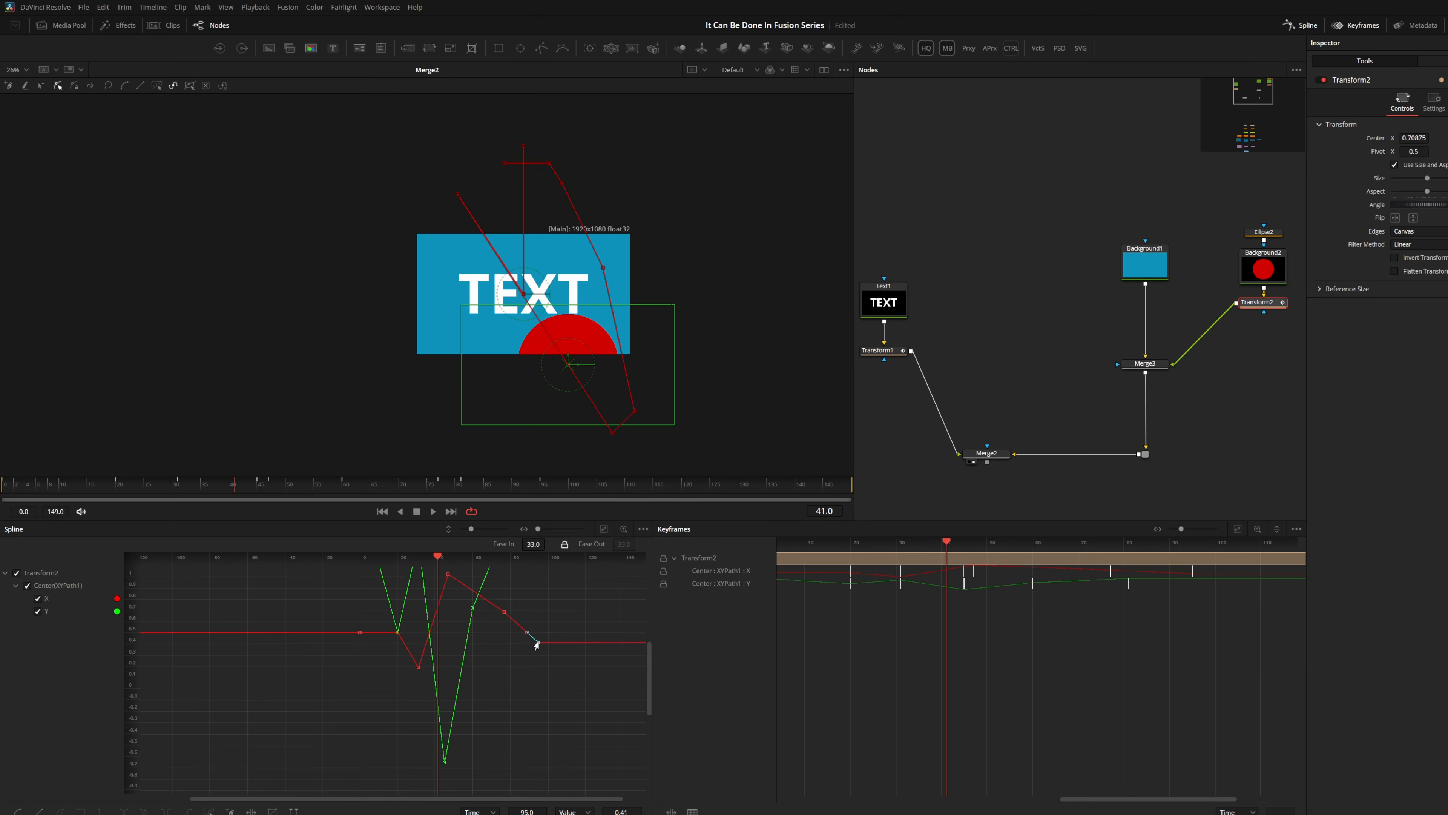
drag(9, 486, 355, 612)
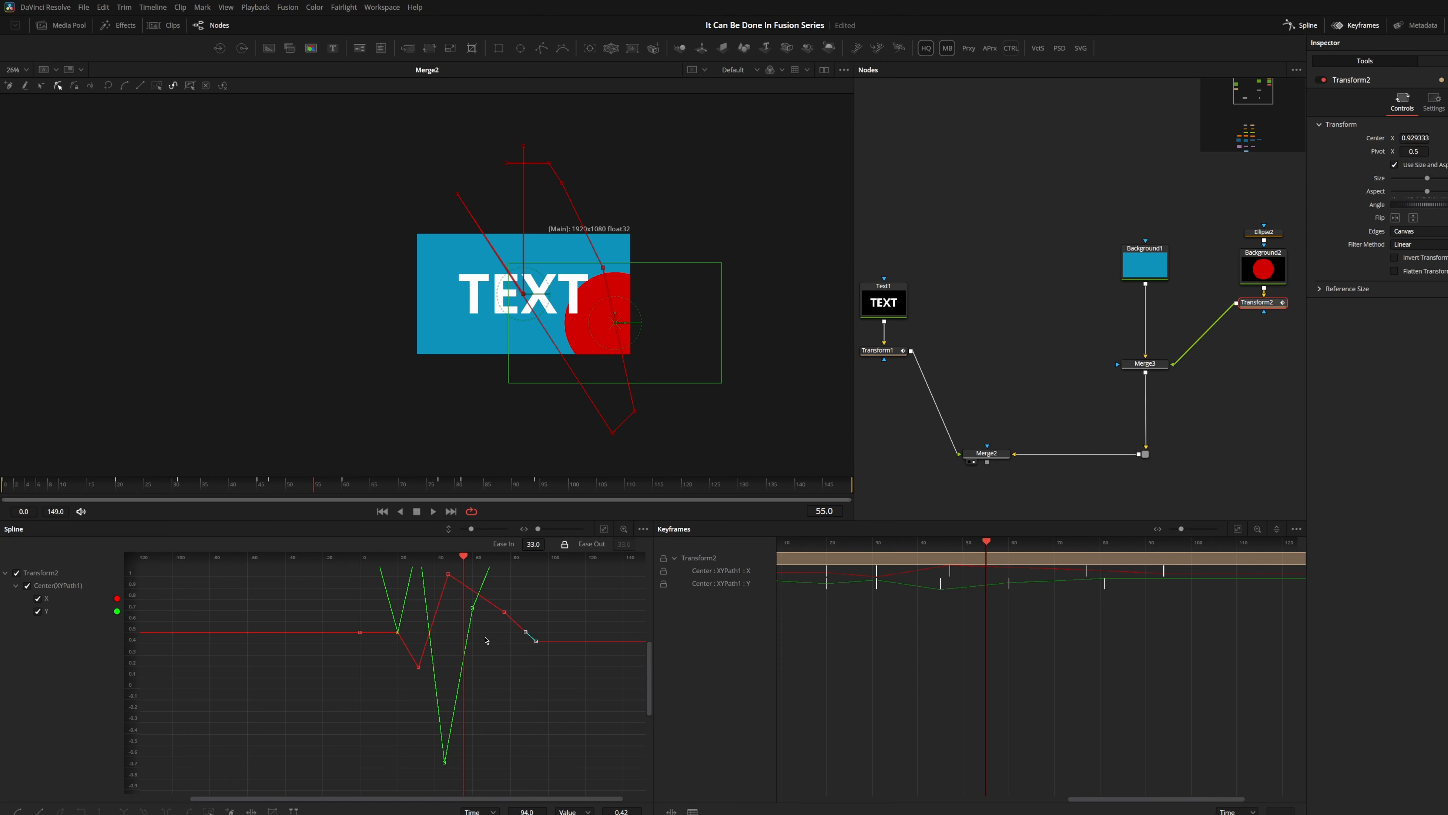
Delete all keyframes on Transform2's X curve after frame 0 in the Keyframes editor
scroll(486, 640, down, 5)
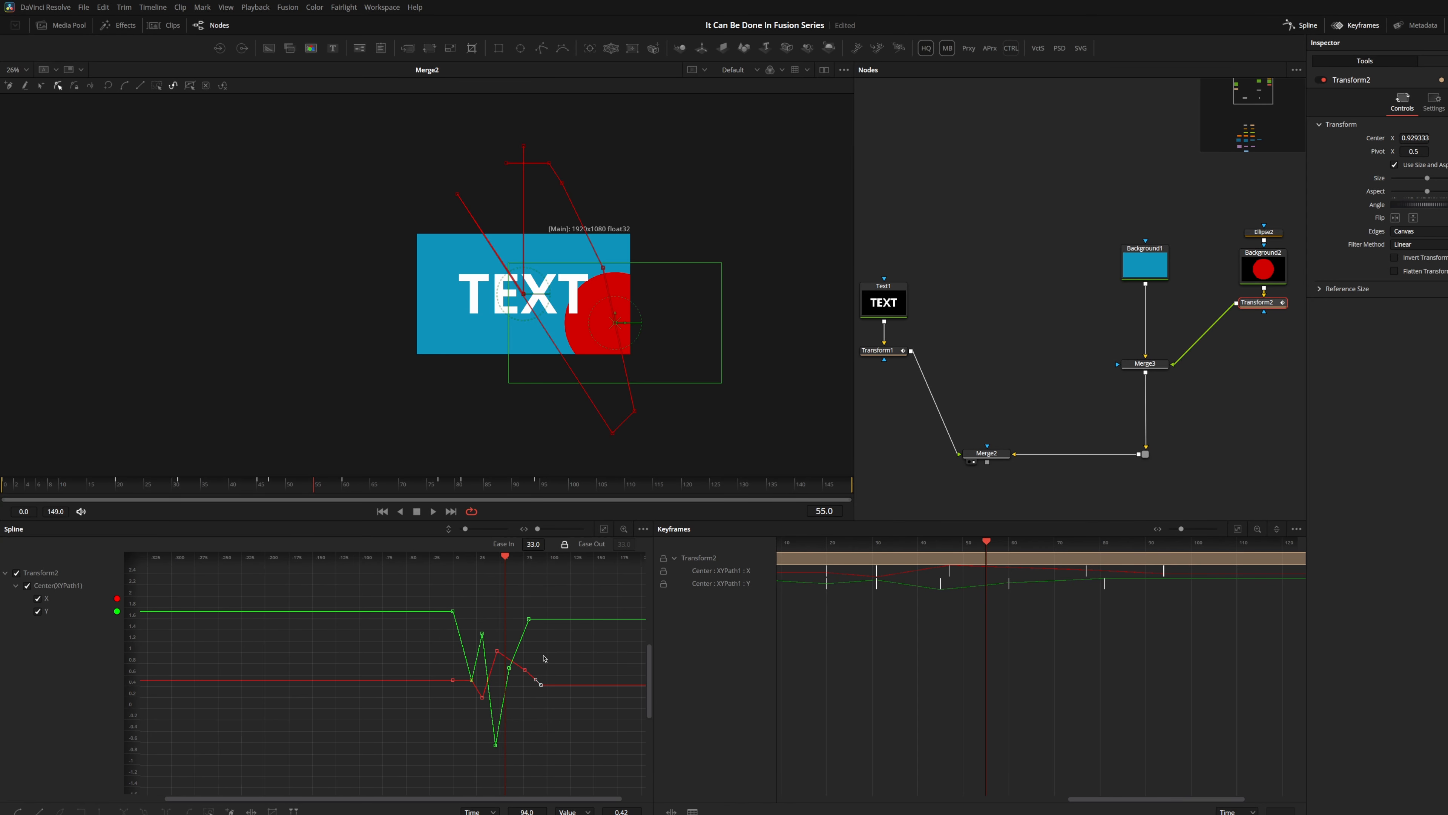
drag(594, 592, 420, 758)
click(816, 717)
scroll(838, 708, down, 5)
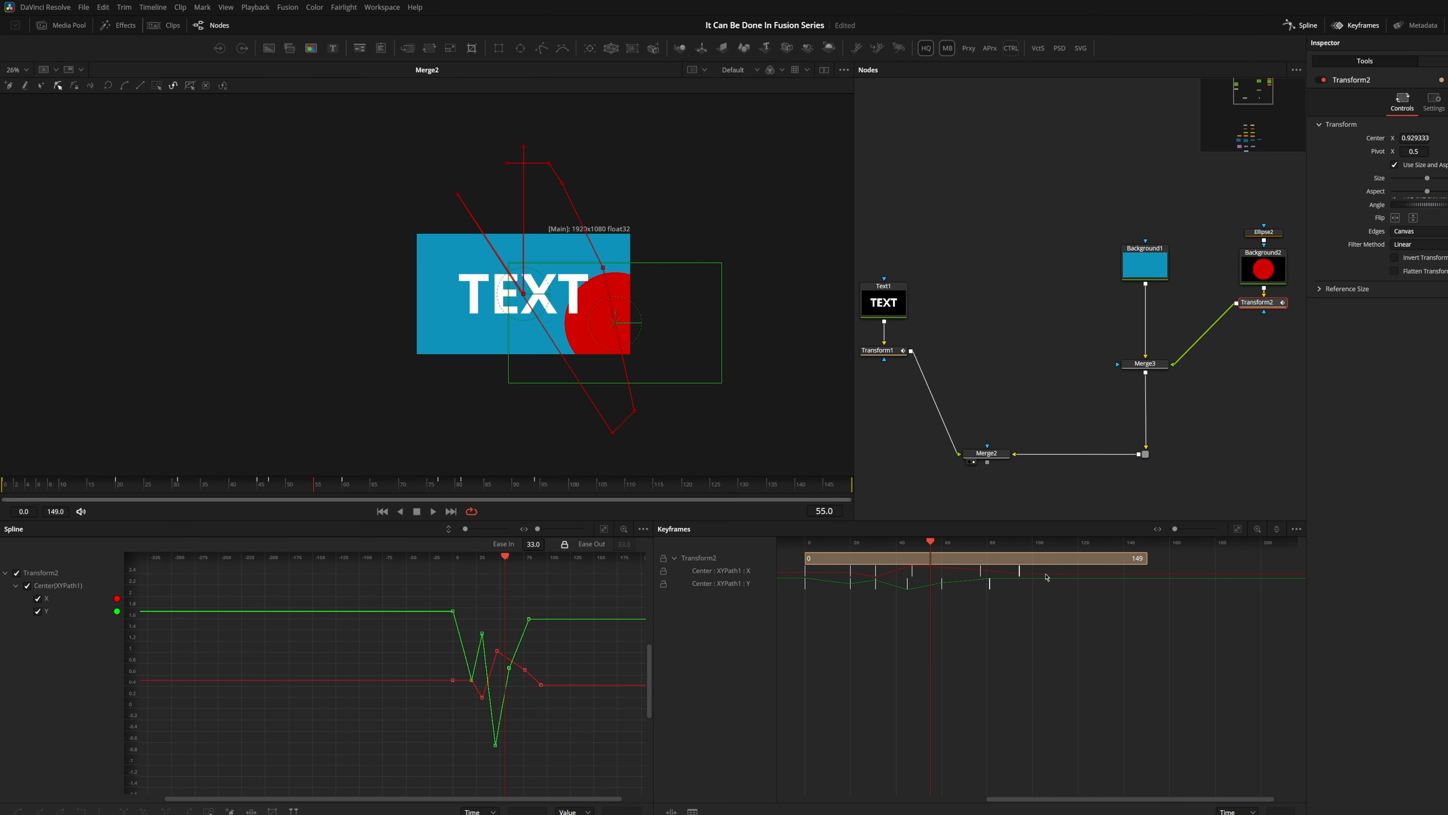
drag(1043, 577, 838, 567)
key(Delete)
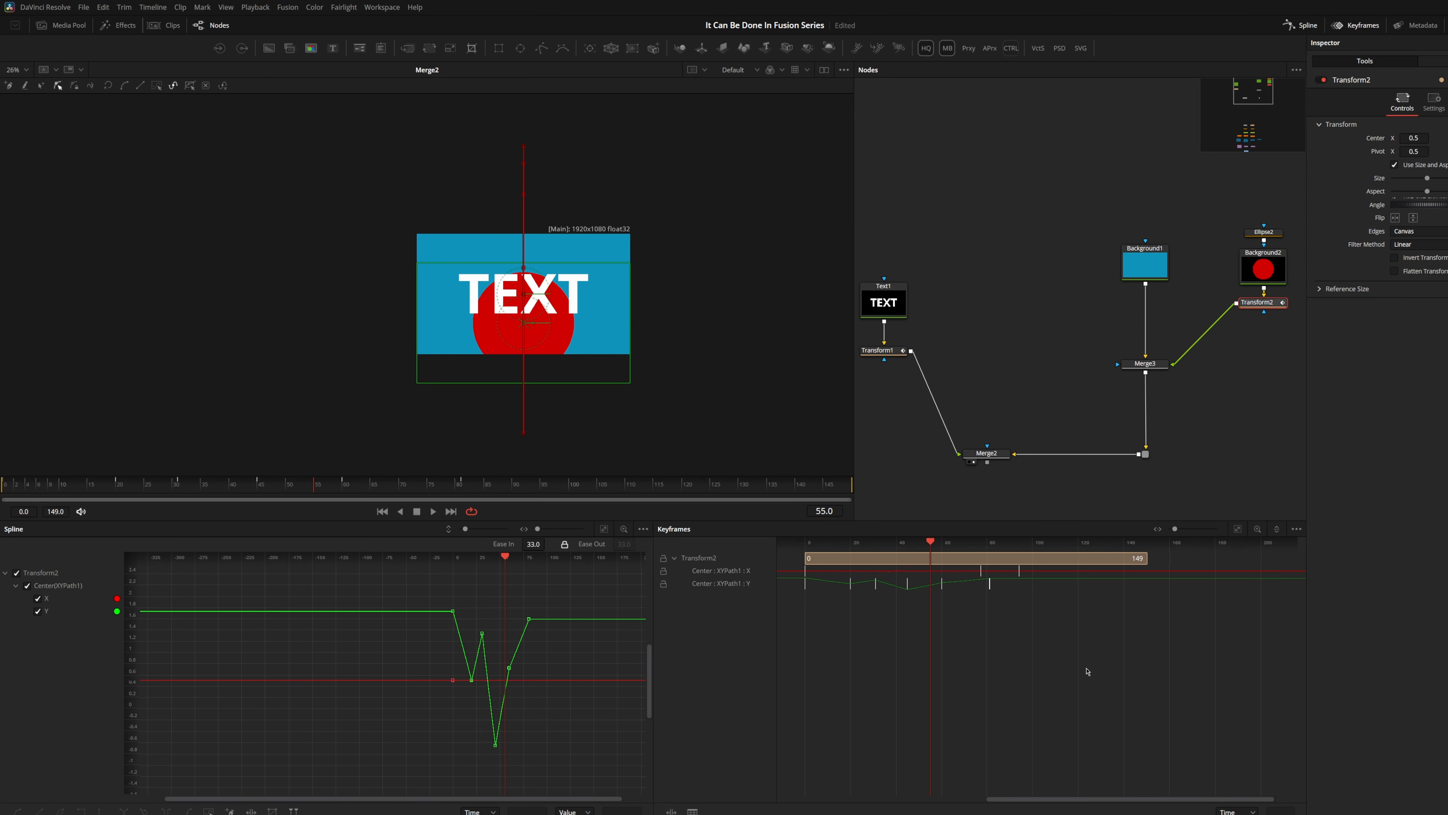
Delete Transform2's Y keyframes after frame 20 and scrub the start of the animation to check the remaining drop
click(1021, 574)
drag(1150, 672, 867, 575)
key(Delete)
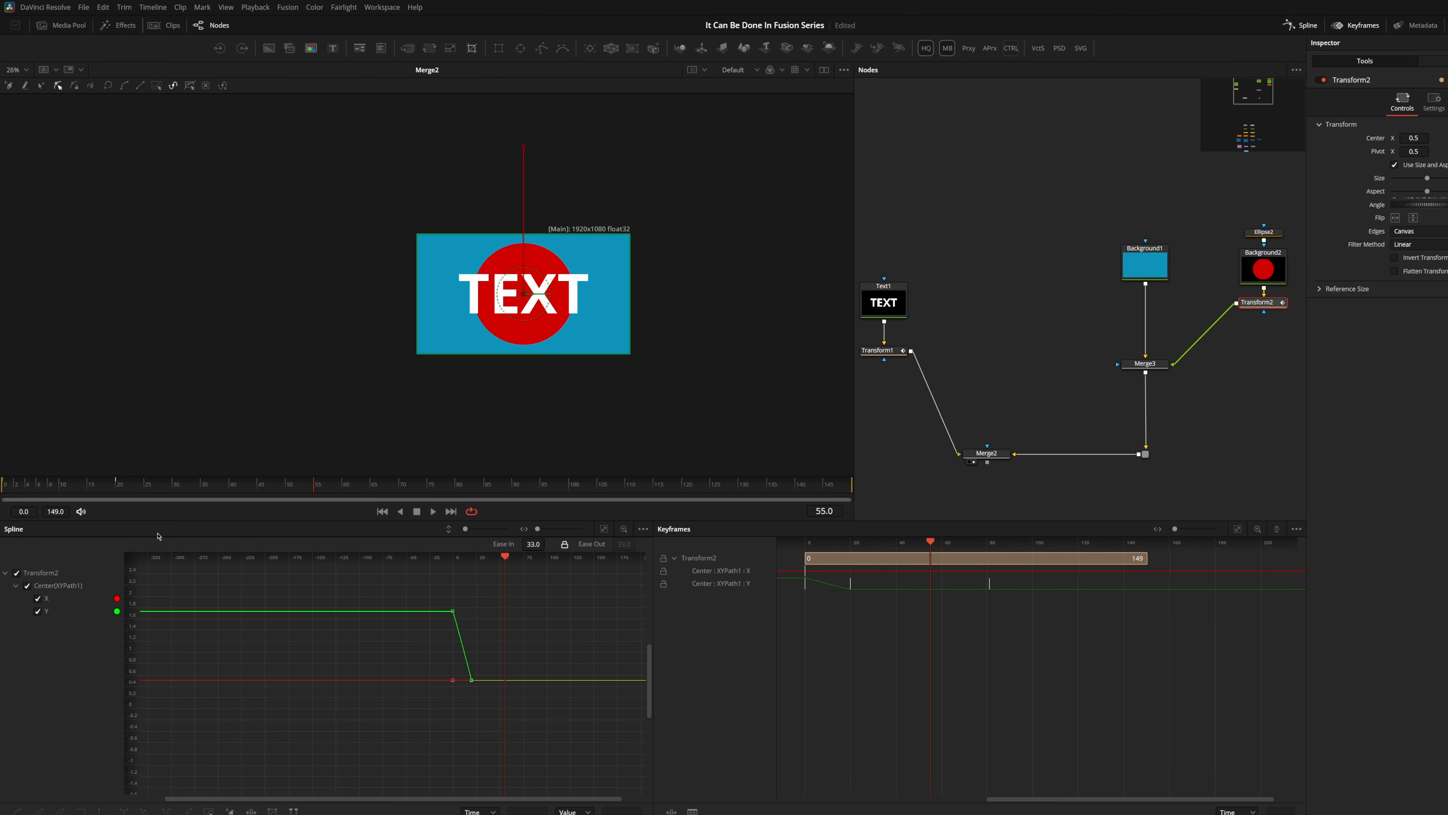
click(59, 482)
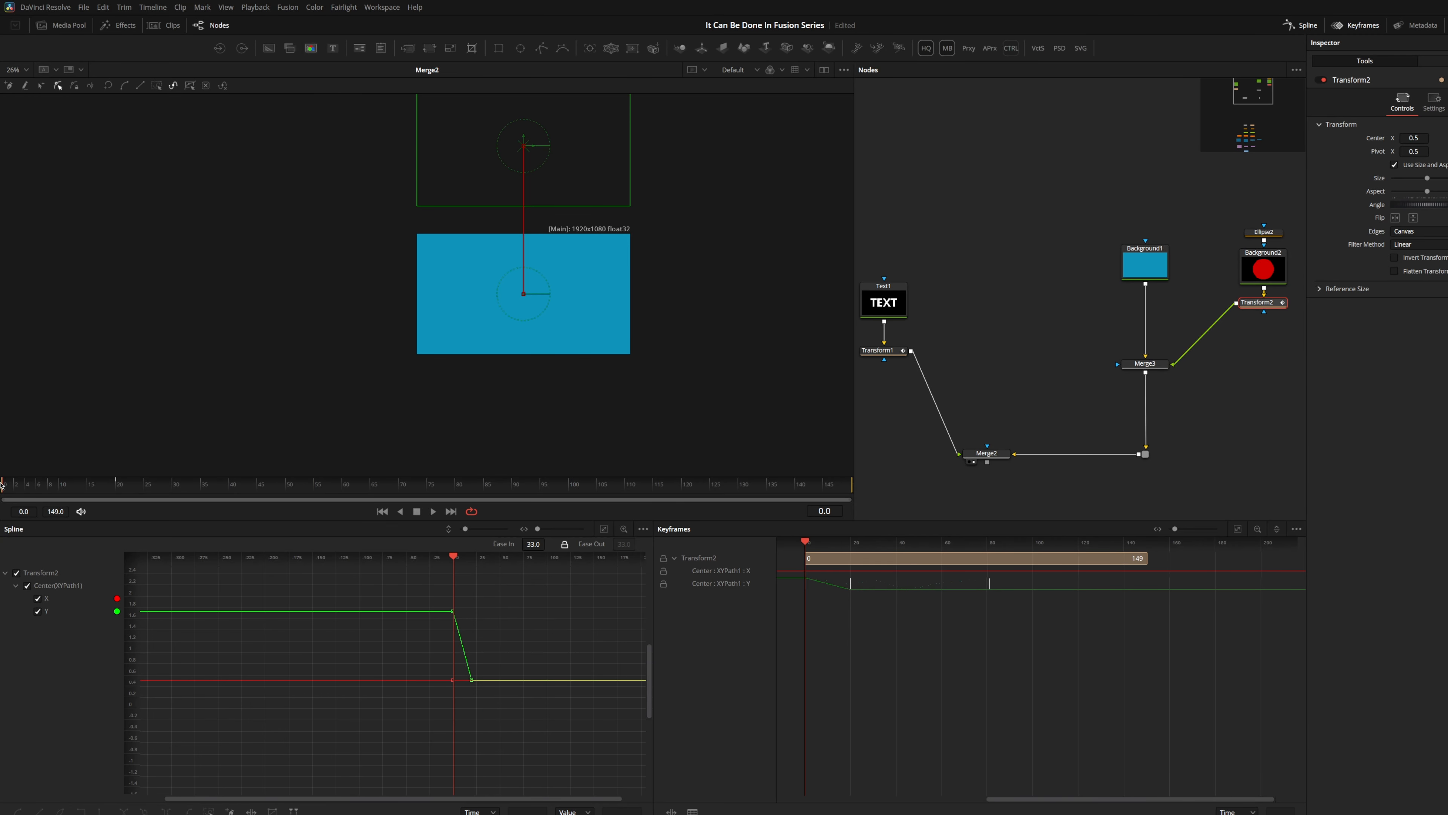
click(55, 495)
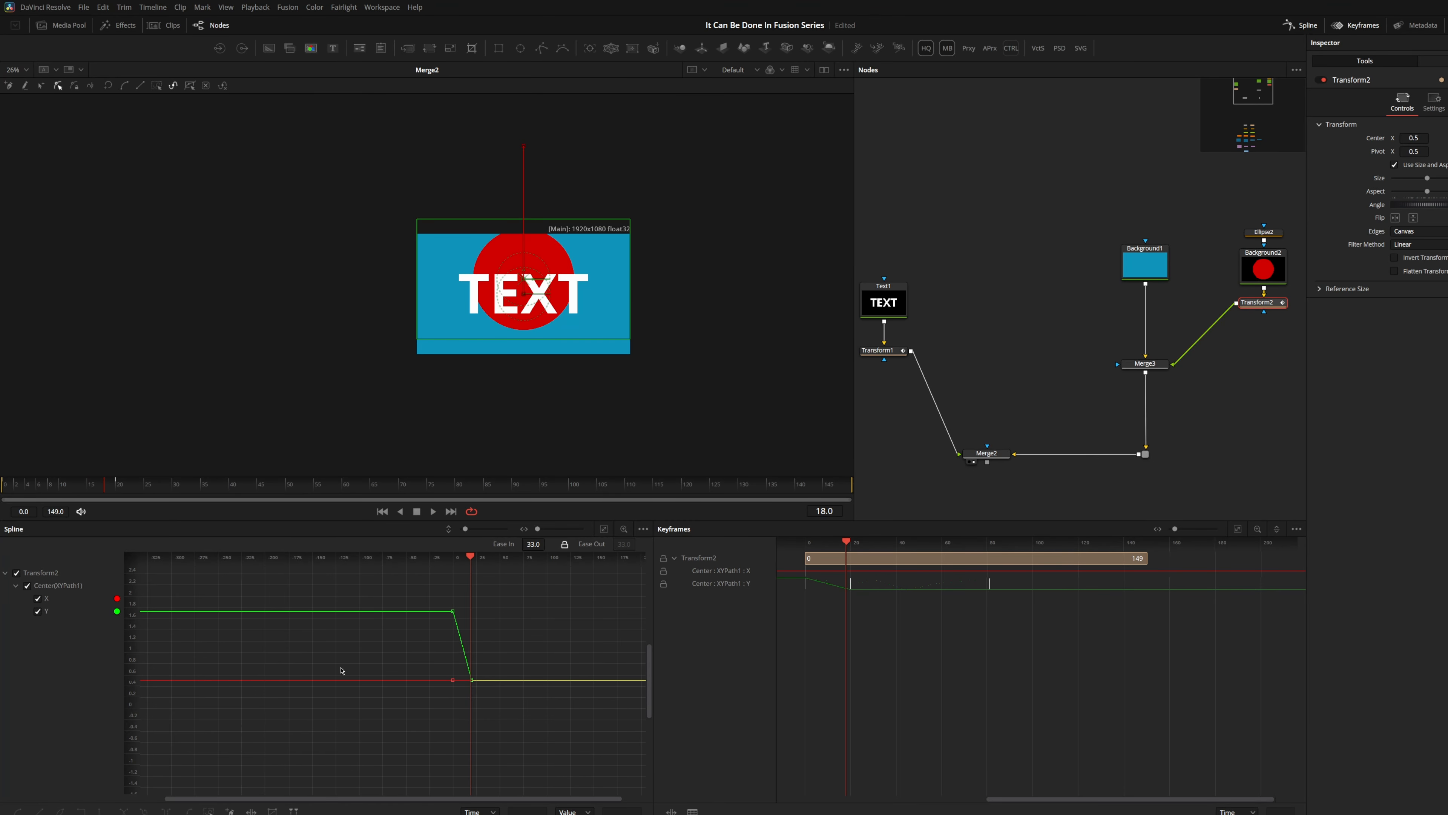
Compare Transform2's X and Y curves separately, leave only the Y curve enabled, and fit it in the Spline editor
click(38, 598)
click(38, 599)
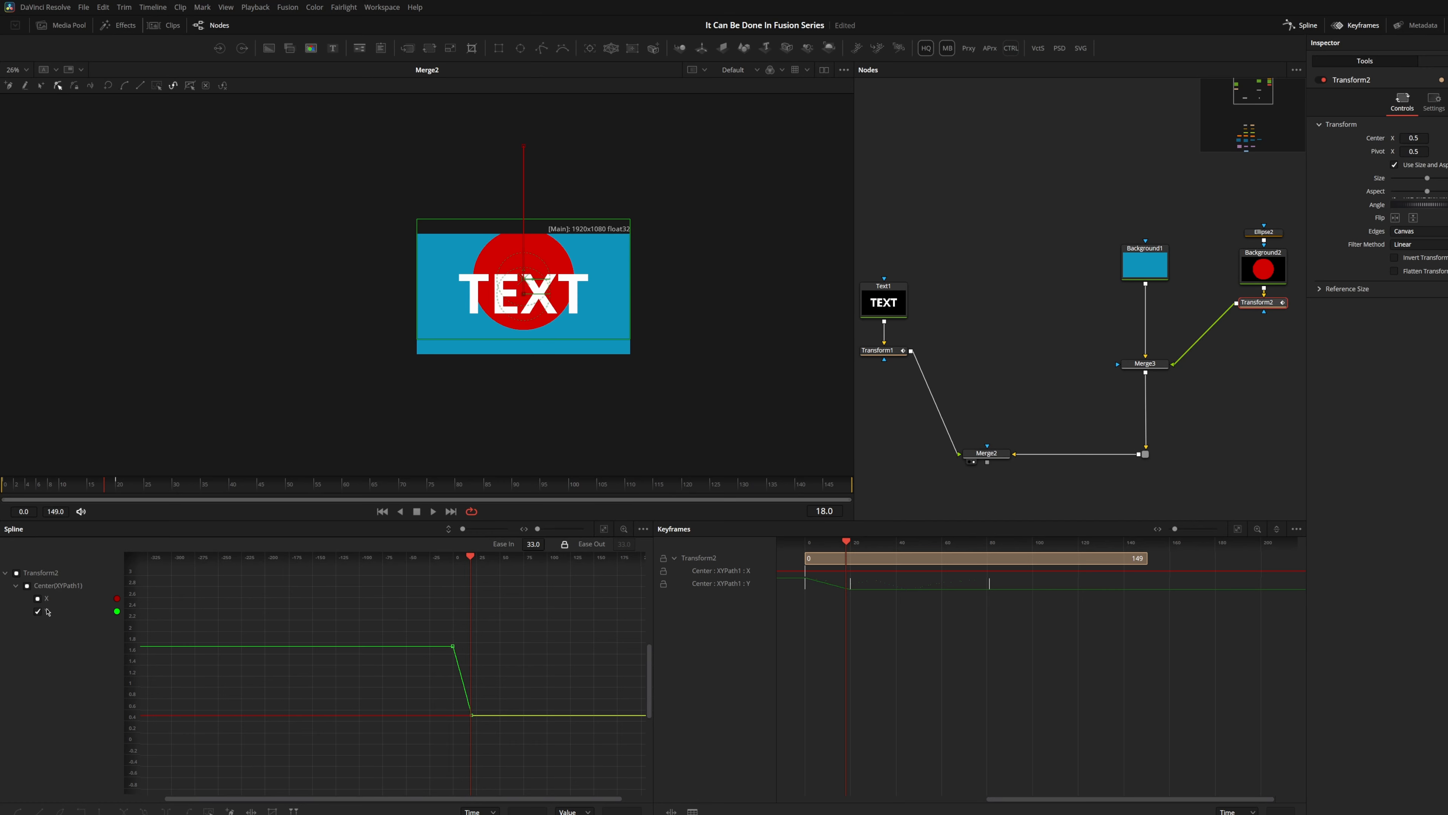
click(38, 598)
click(38, 599)
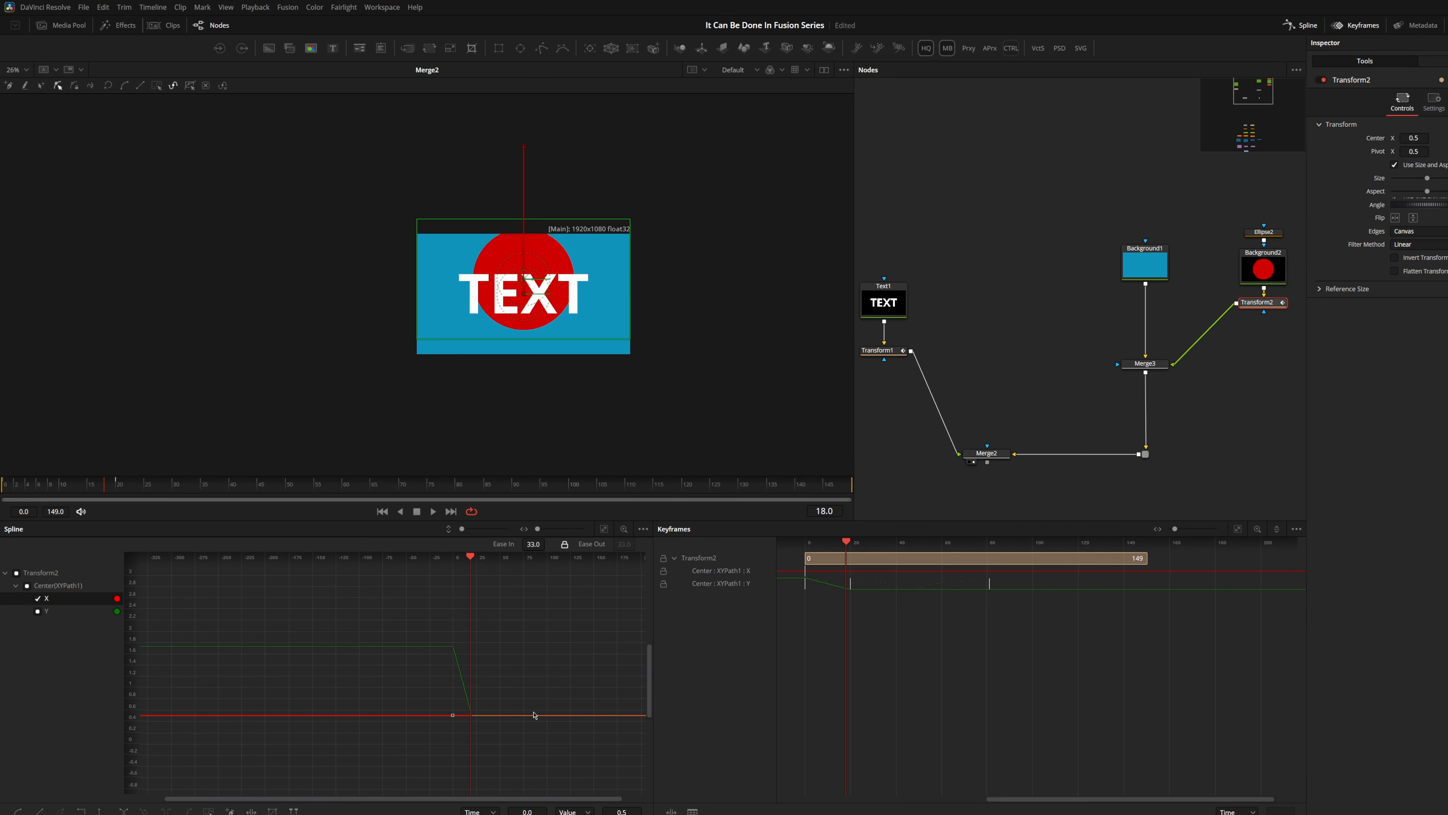
click(37, 602)
click(52, 615)
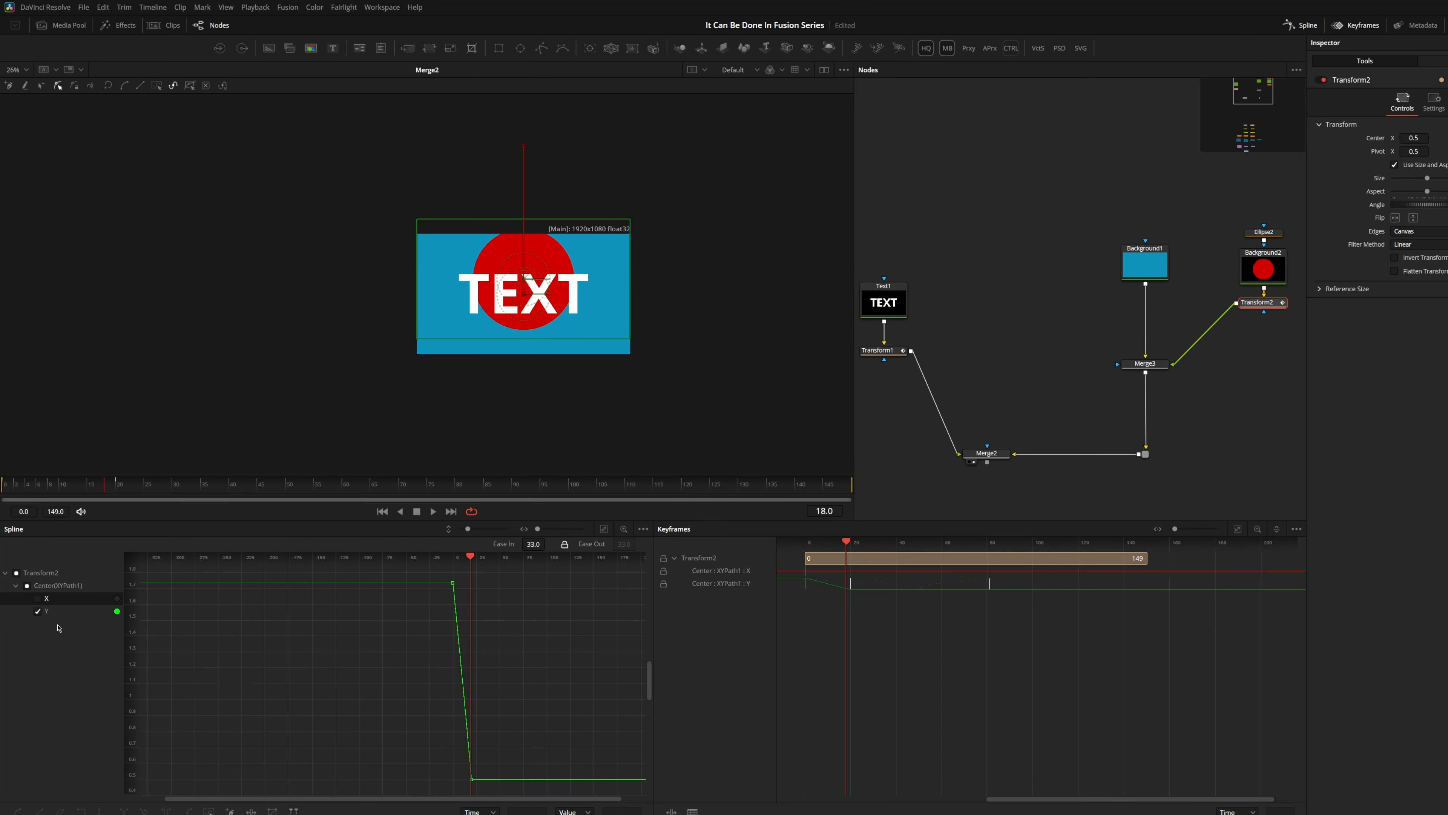
key(ctrl+a)
key(ctrl+f)
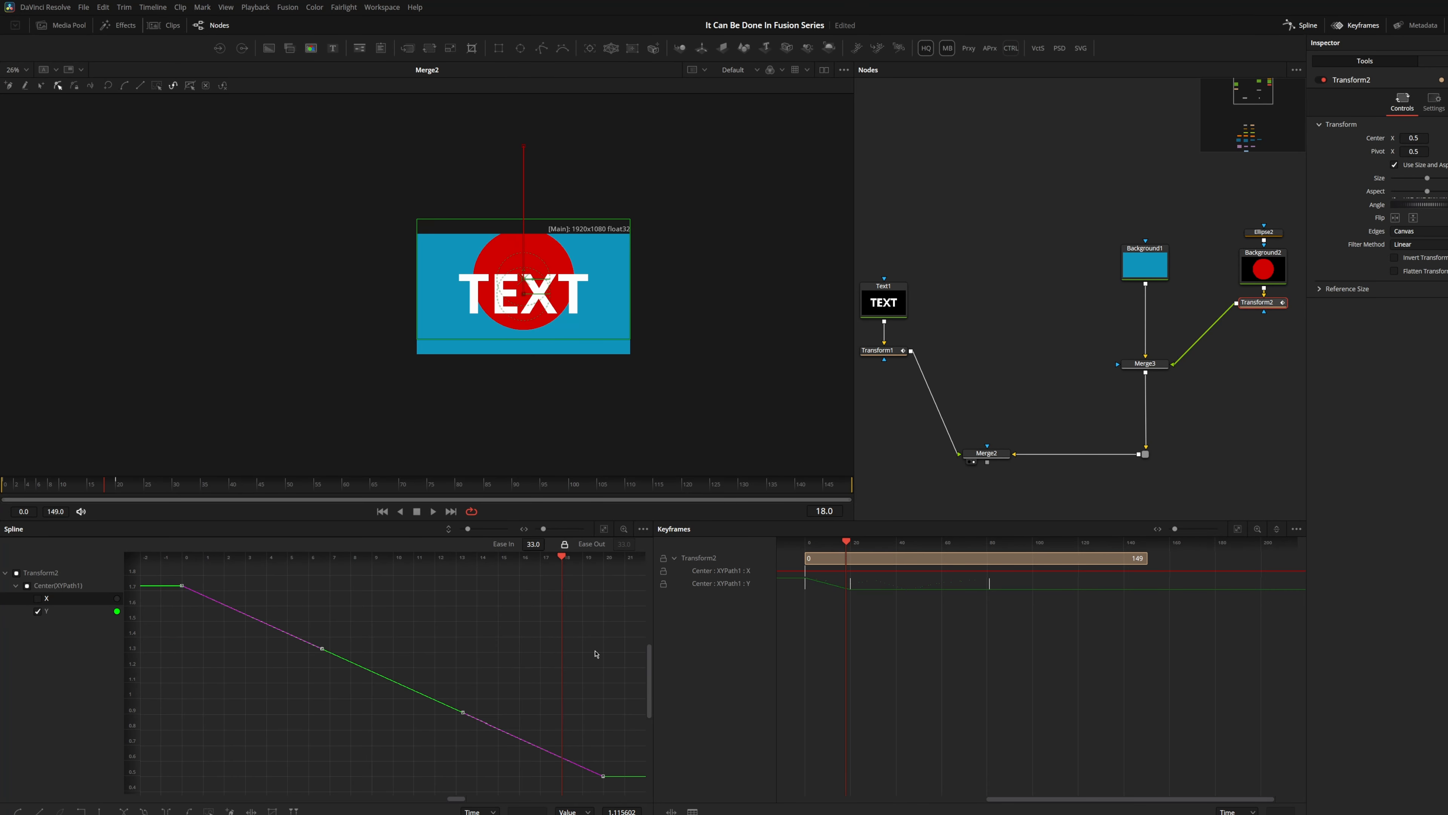
Select all keyframes on Transform2's Y curve and smooth them
click(341, 650)
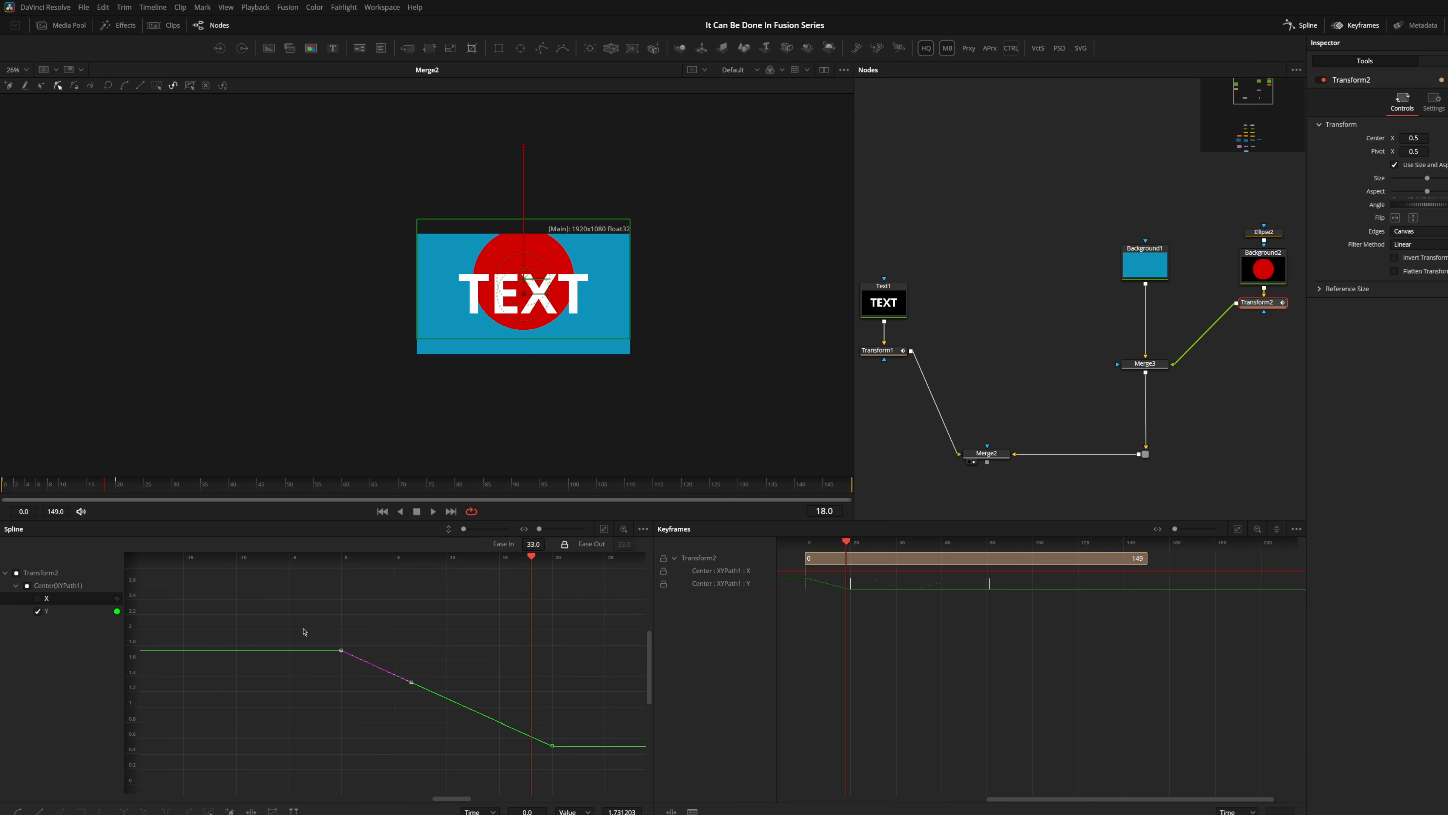
key(ctrl+a)
key(shift+s)
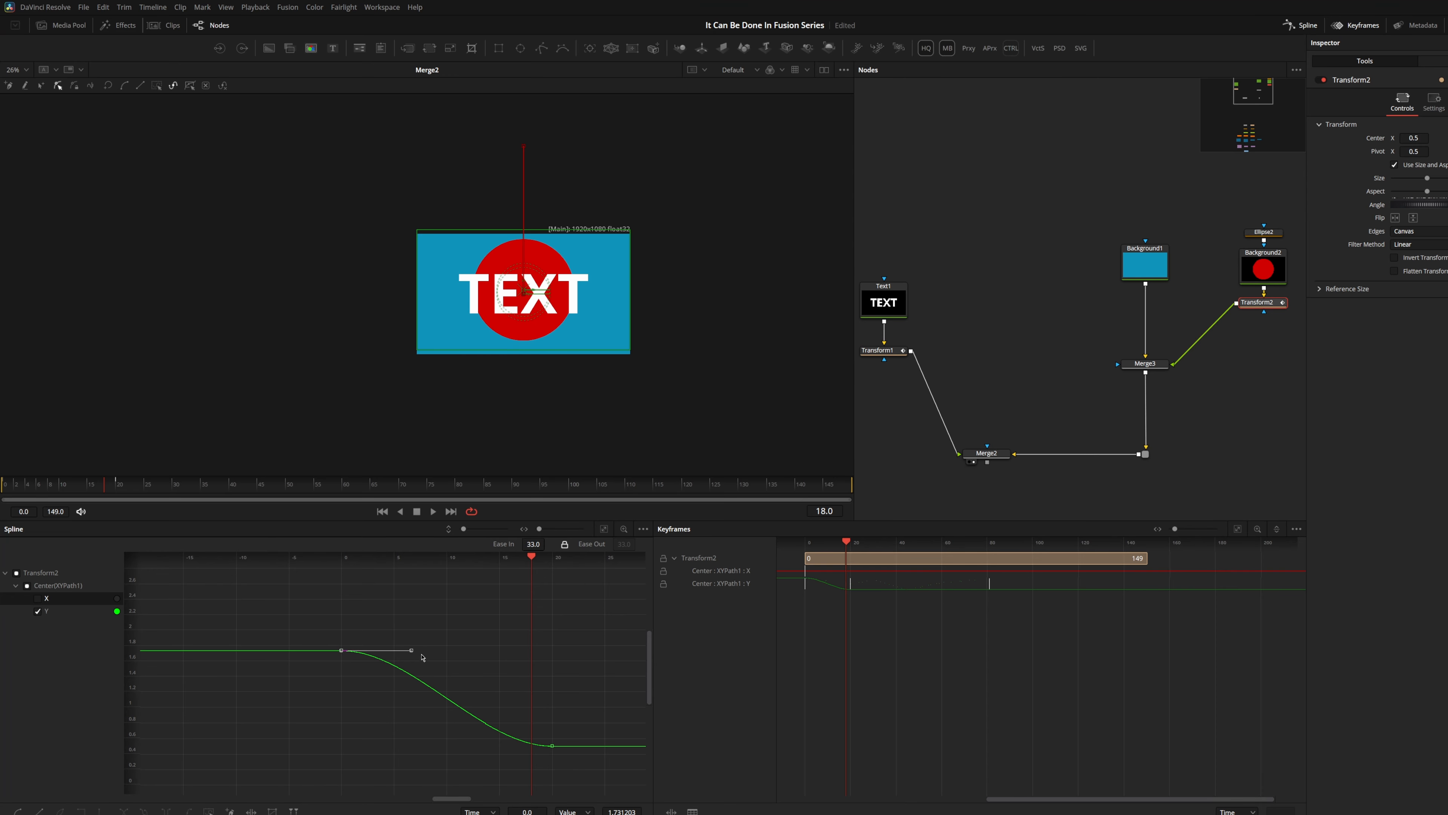
Lengthen the Y curve's first handle horizontally, angle the frame 20 keyframe's incoming handle steeply upward, and play the accelerating drop
drag(410, 650, 482, 651)
click(552, 745)
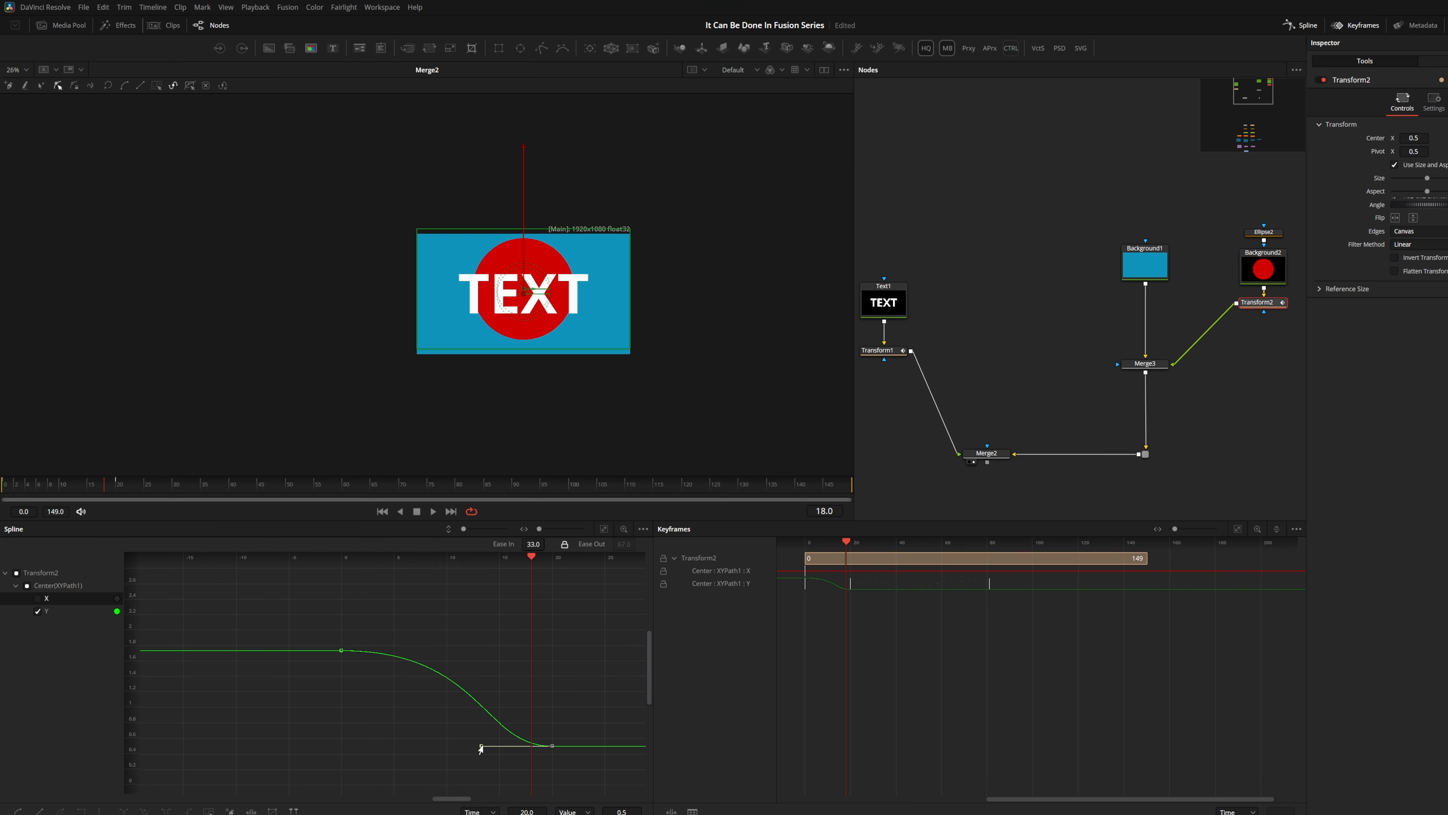
drag(481, 745, 509, 702)
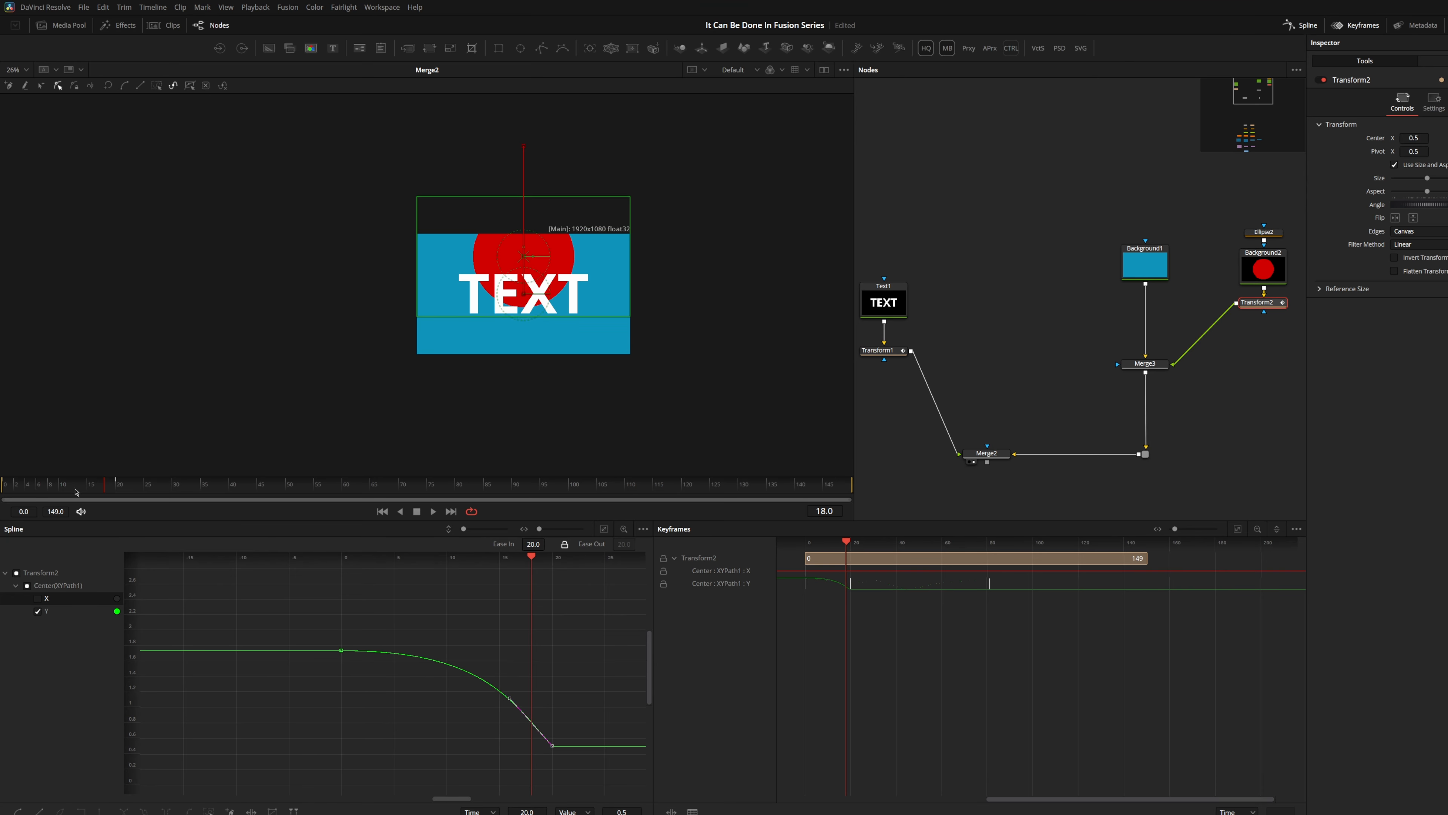
key(space)
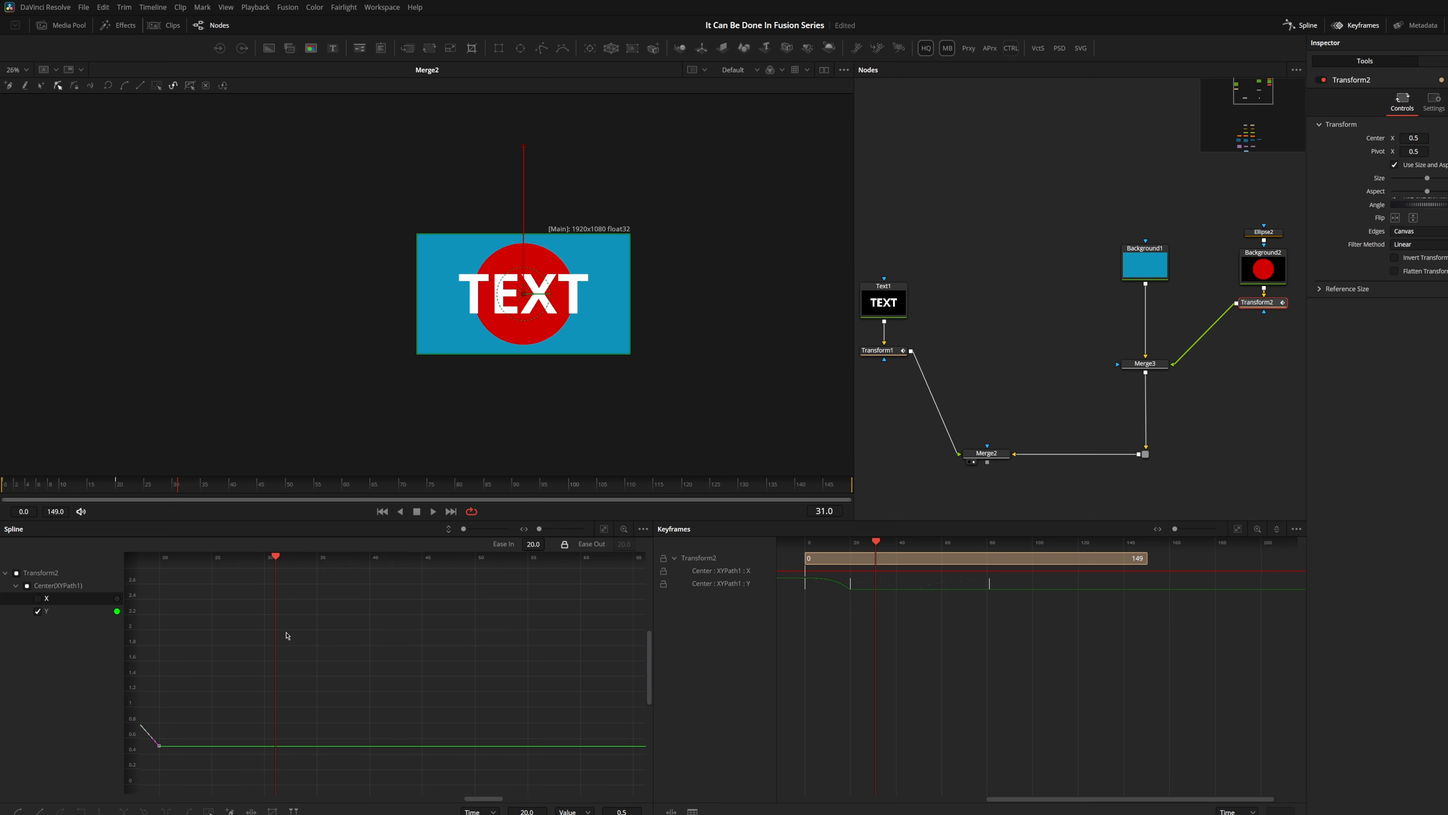
Add zigzag keyframes to the Y curve after frame 20, forming three shrinking bounces peaking at about 1.3, 0.94 and 0.72
scroll(286, 635, down, 5)
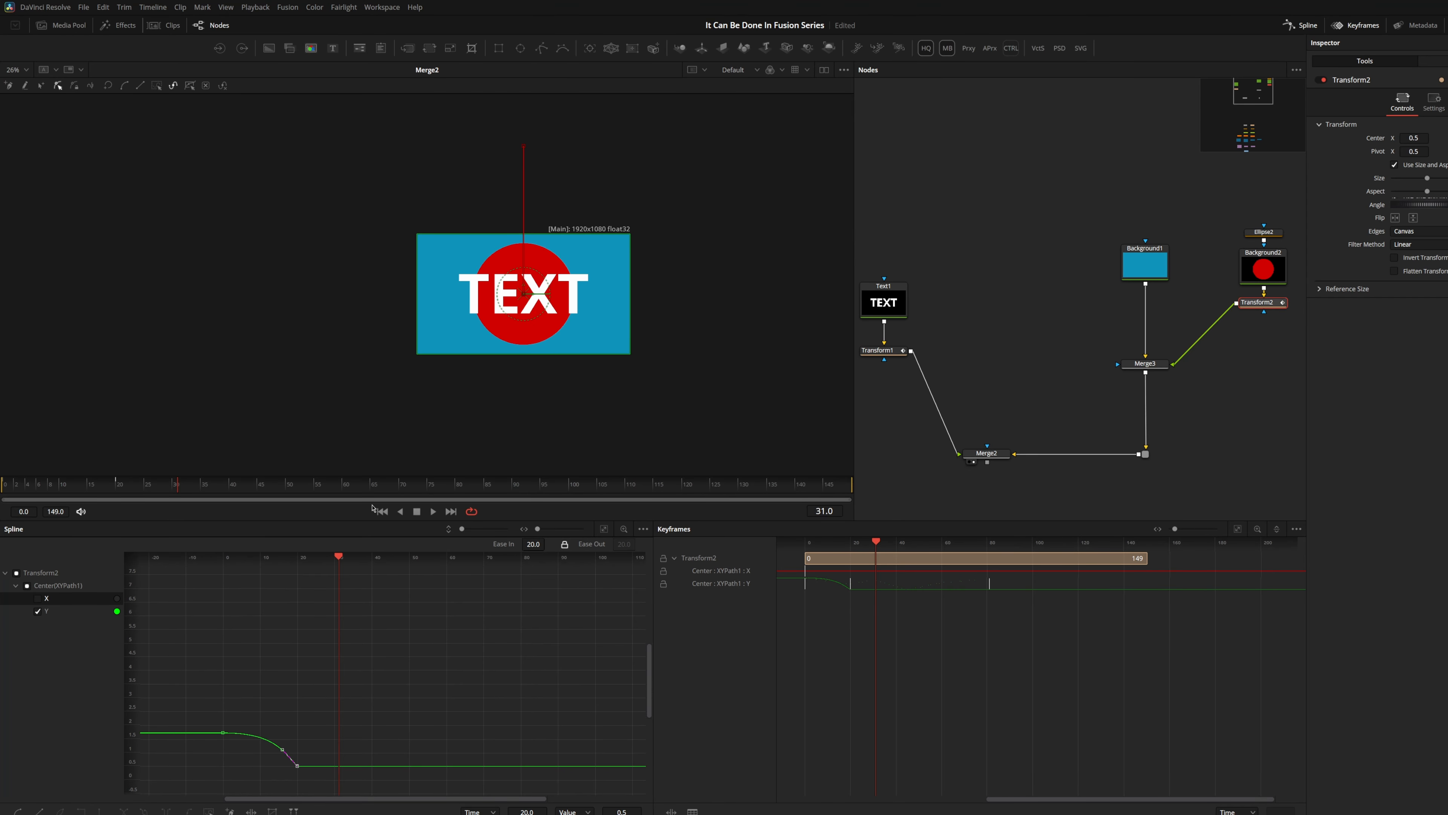
drag(296, 636, 448, 611)
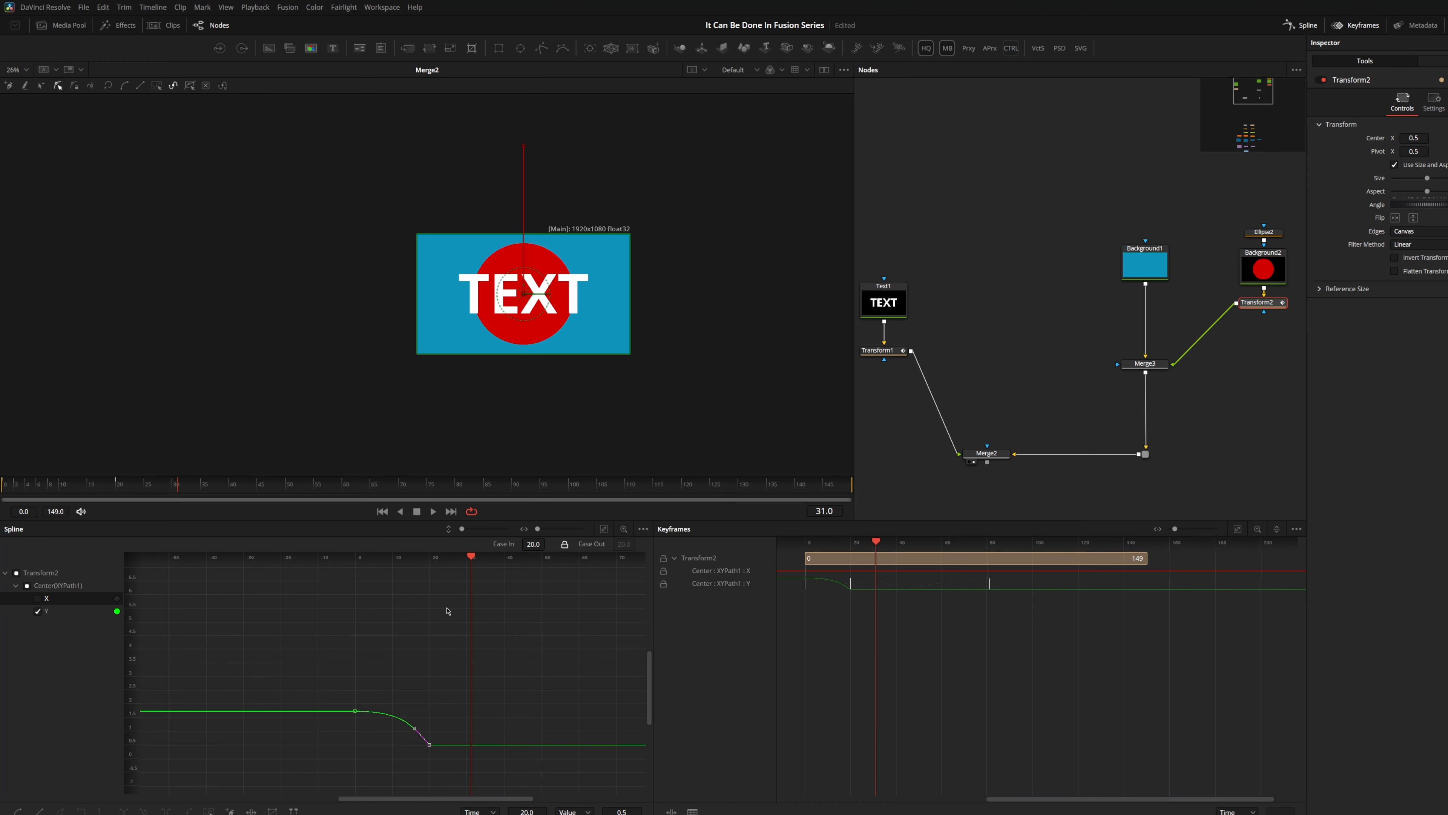
drag(462, 530, 471, 532)
scroll(485, 702, down, 3)
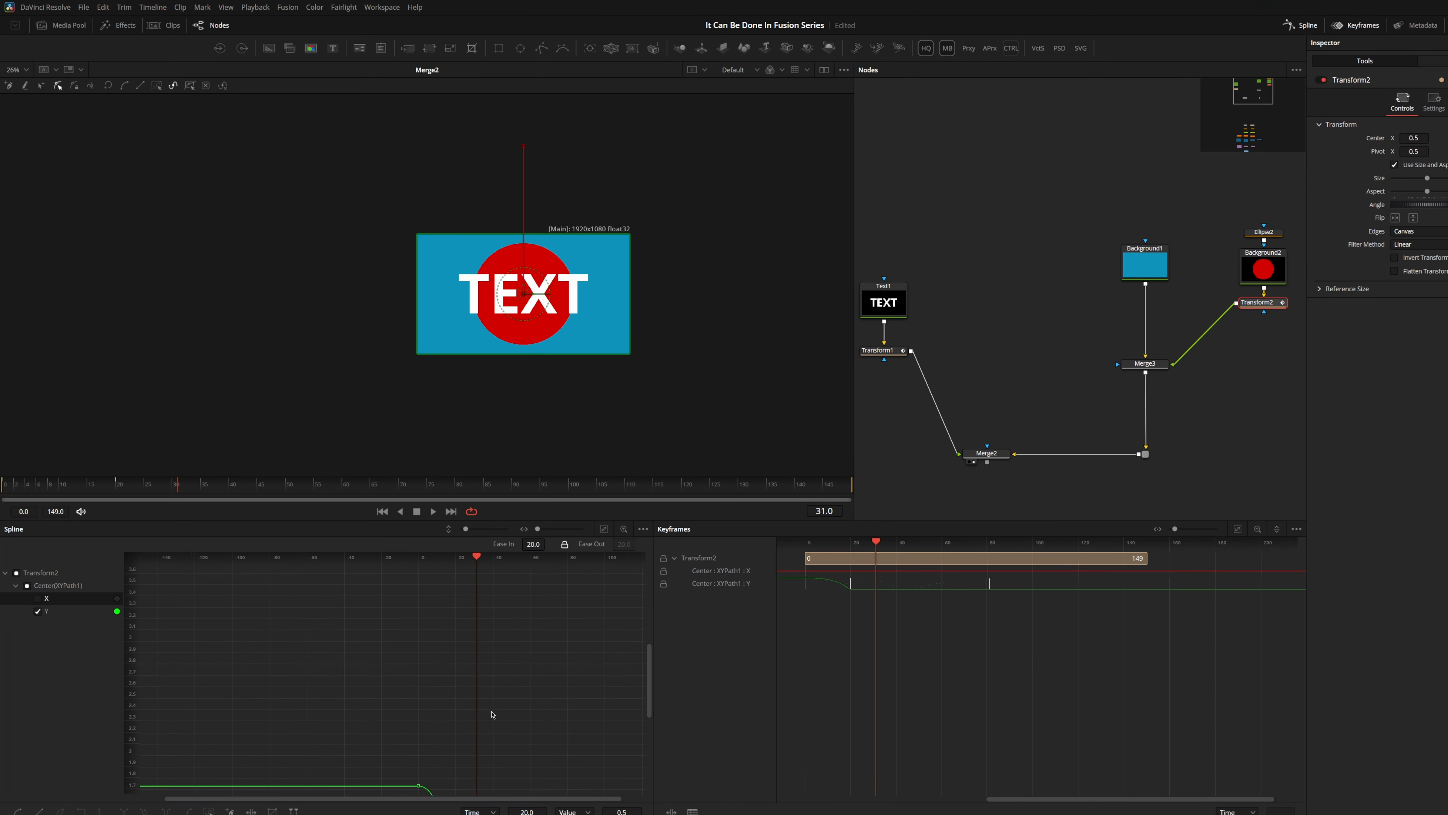
drag(506, 767, 413, 596)
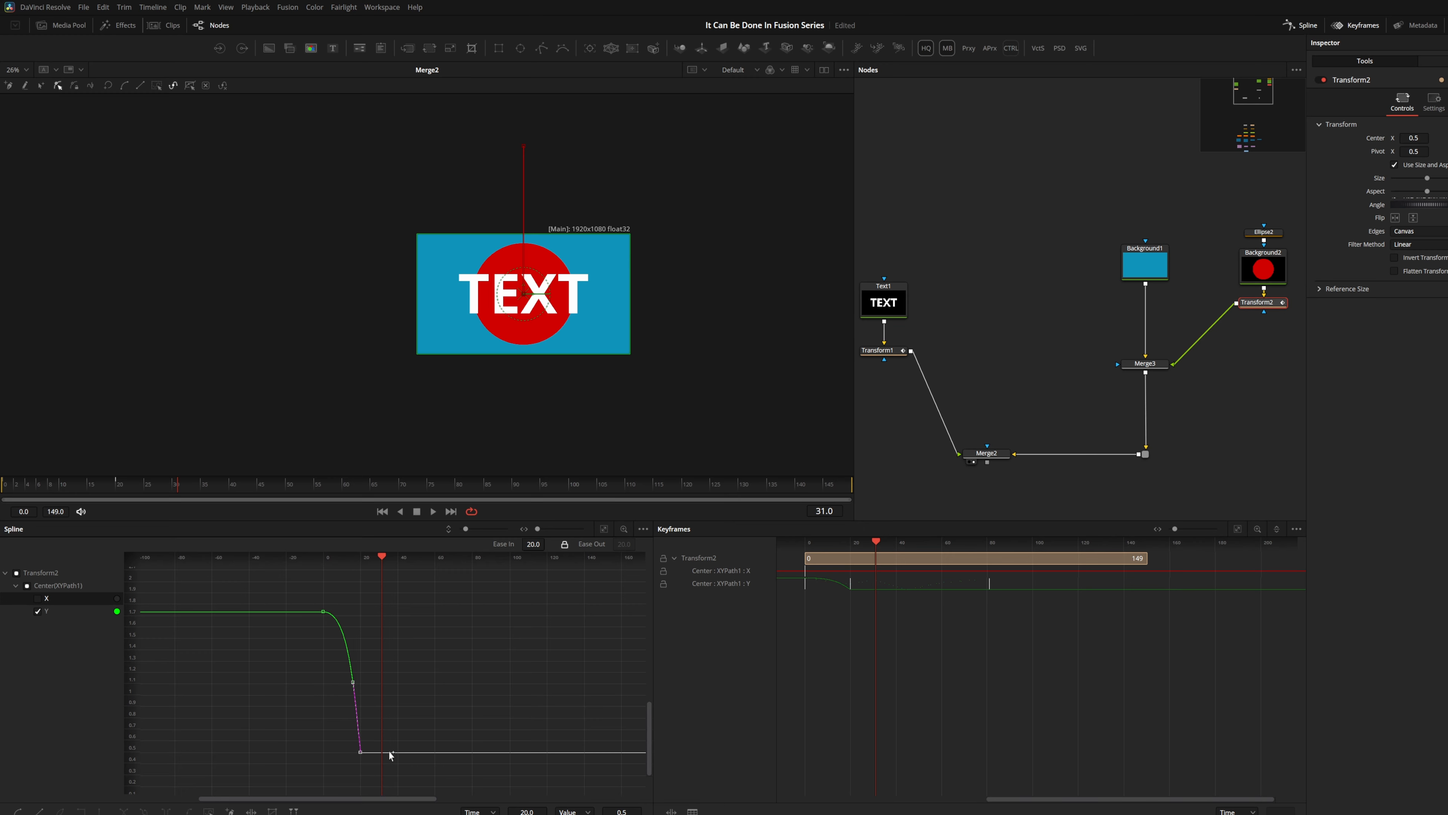
drag(387, 756, 389, 662)
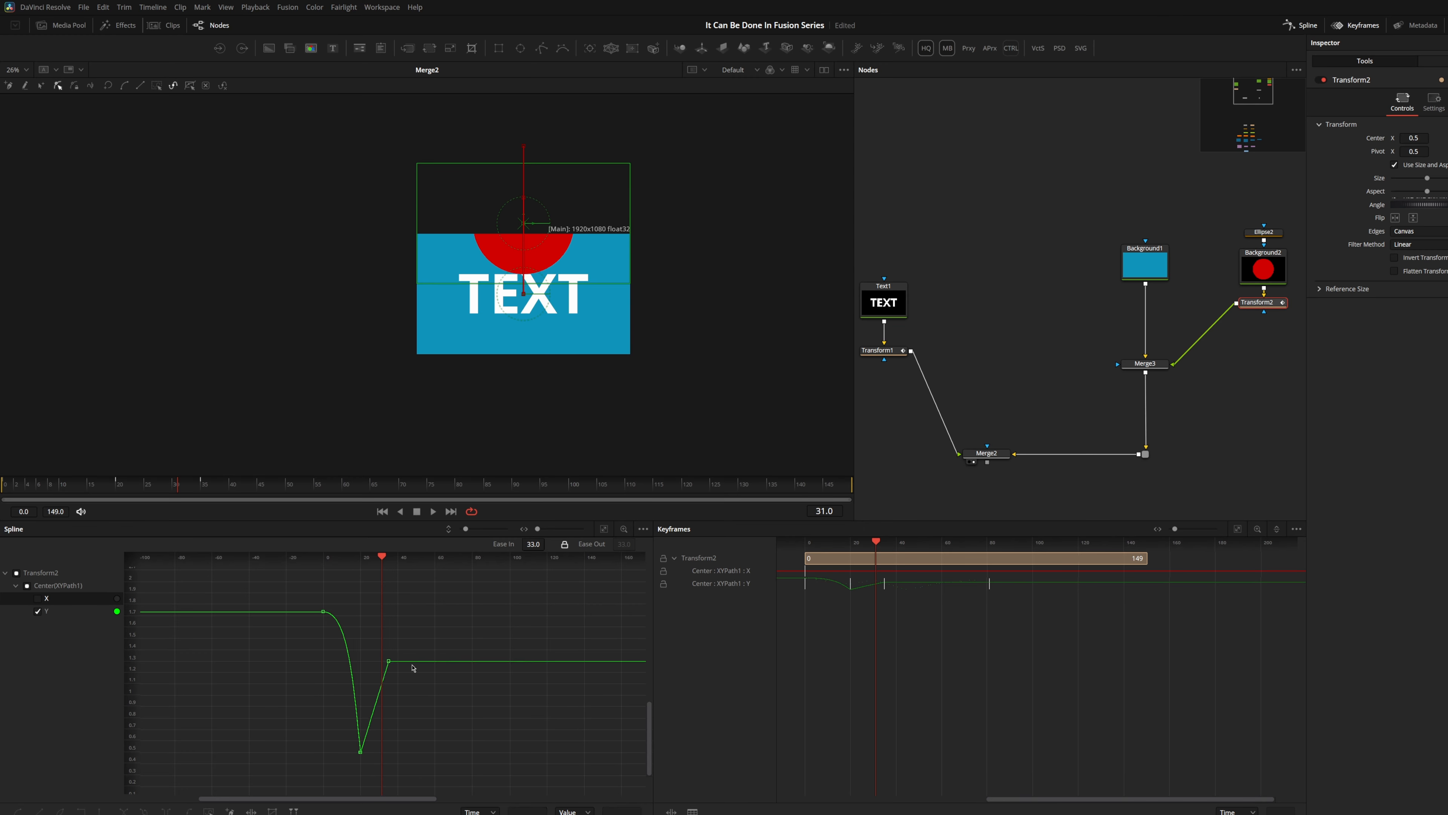
drag(411, 663, 499, 759)
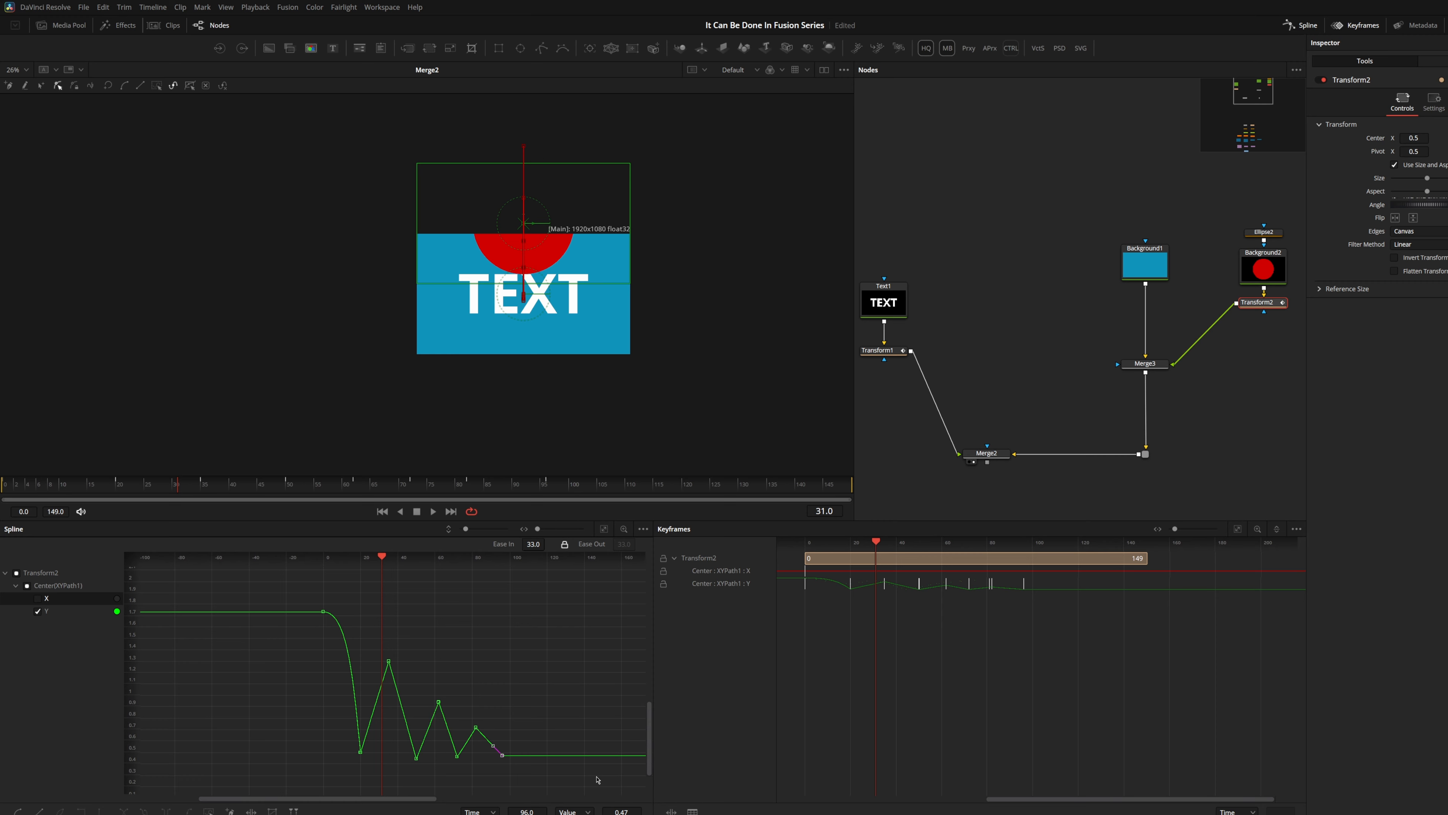
Set the three bounce landing keyframes on the Y curve to a value of 0.5 and play the animation from the start
drag(580, 783, 394, 739)
key(BackSpace)
key(Return)
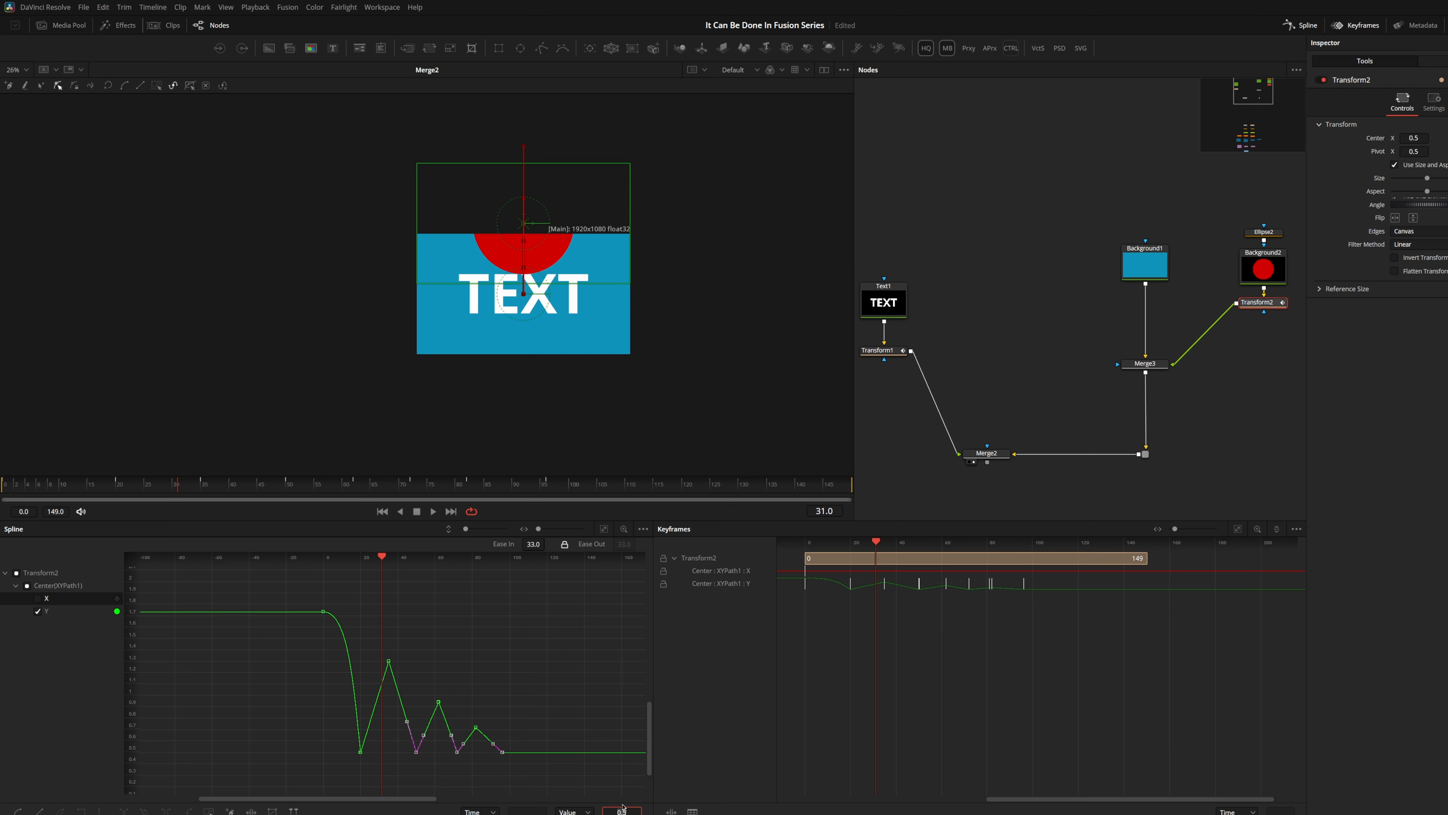
click(6, 480)
key(space)
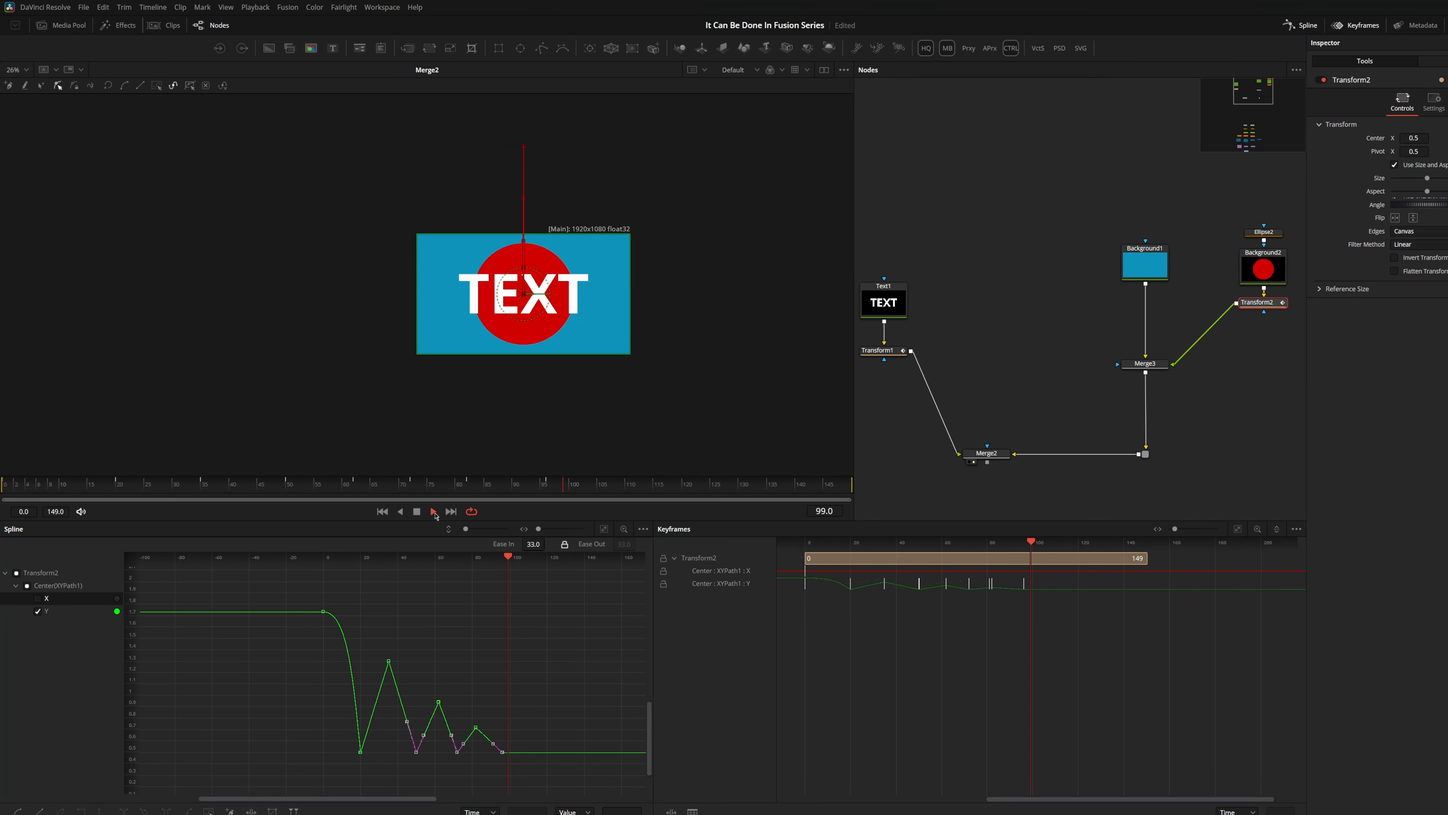
click(418, 512)
Smooth all Y keyframes after frame 20 and play the bouncing motion
drag(580, 785, 382, 638)
key(shift+s)
click(360, 751)
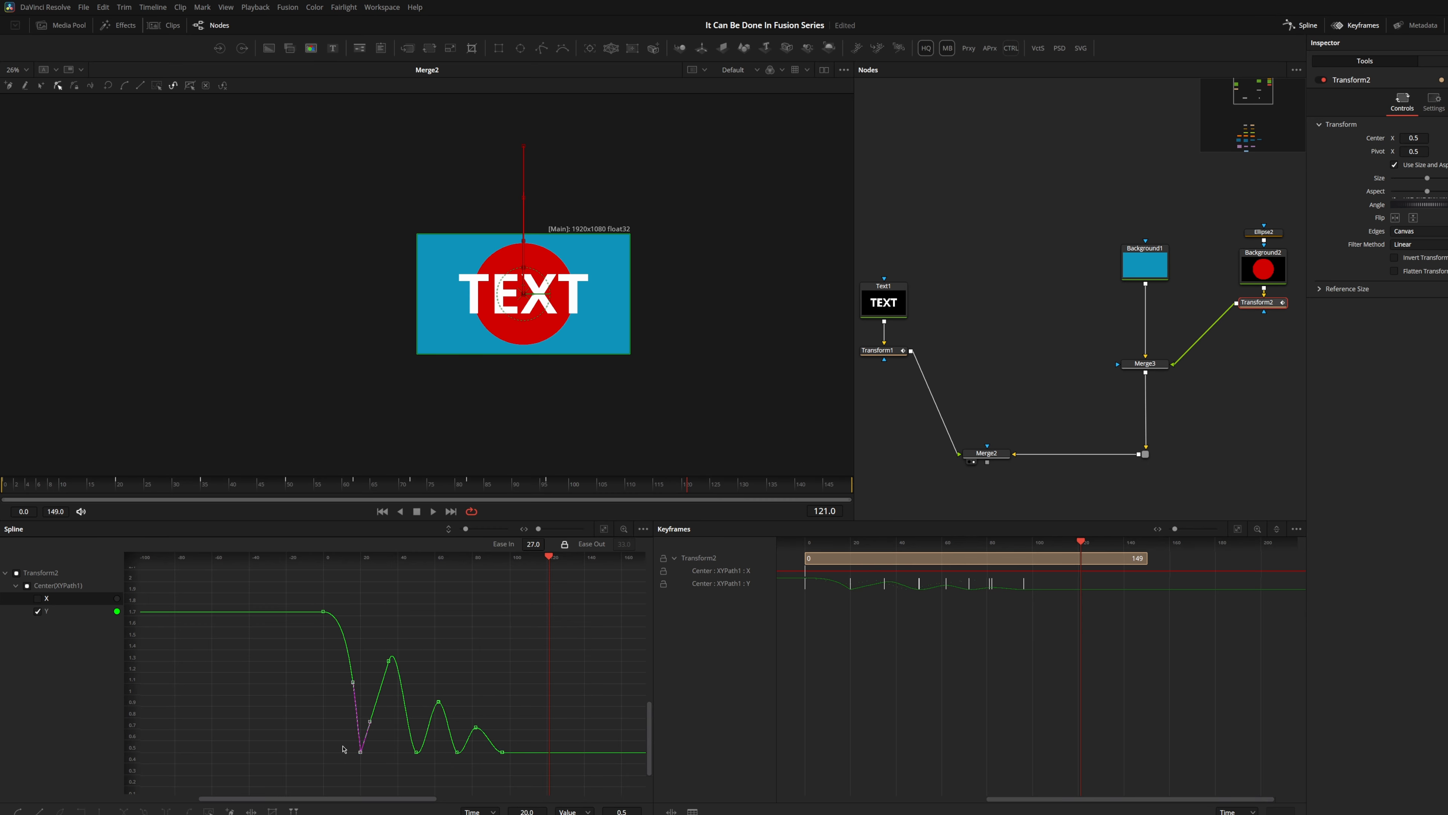
scroll(376, 750, up, 2)
scroll(376, 731, down, 3)
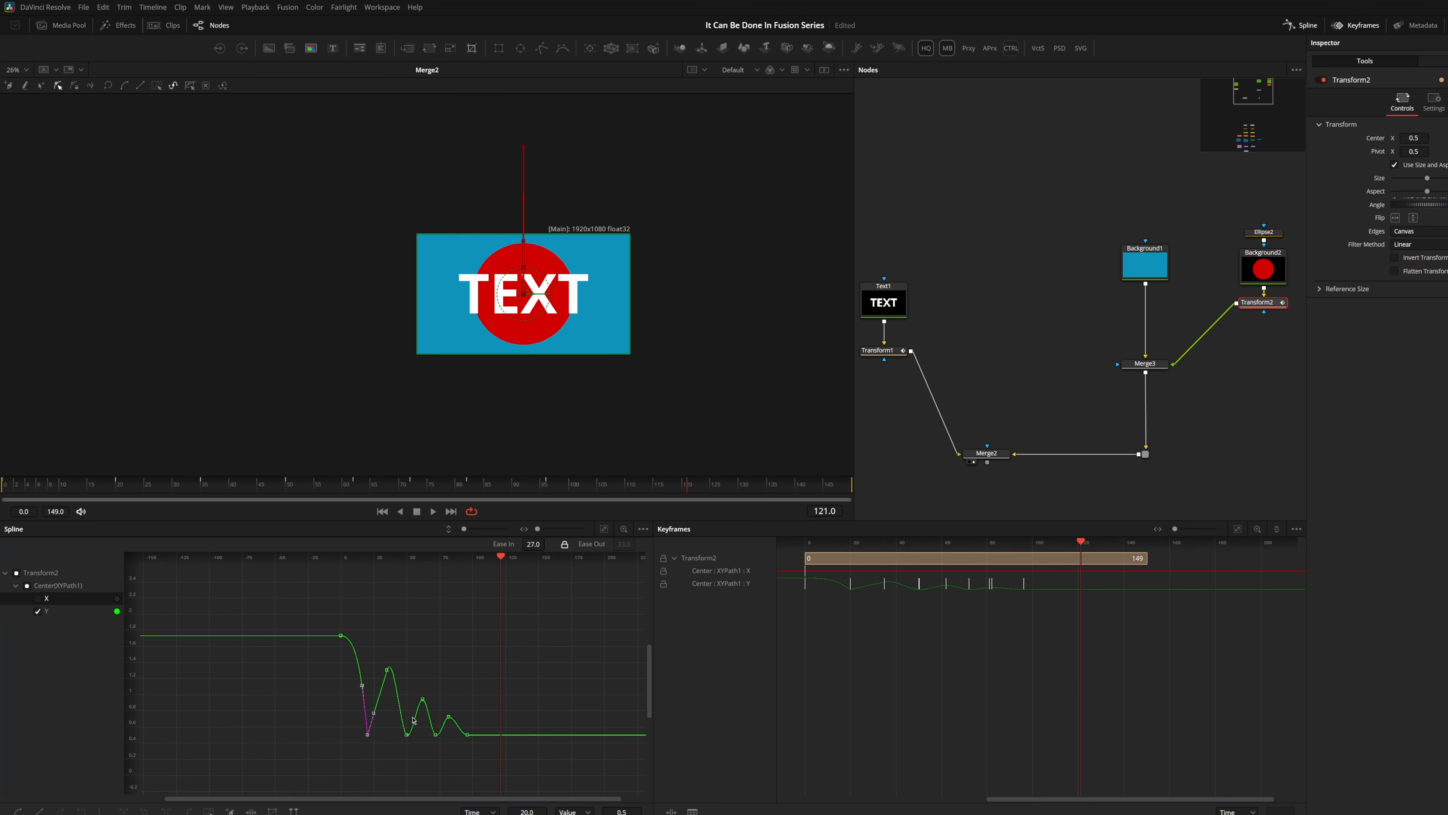
key(space)
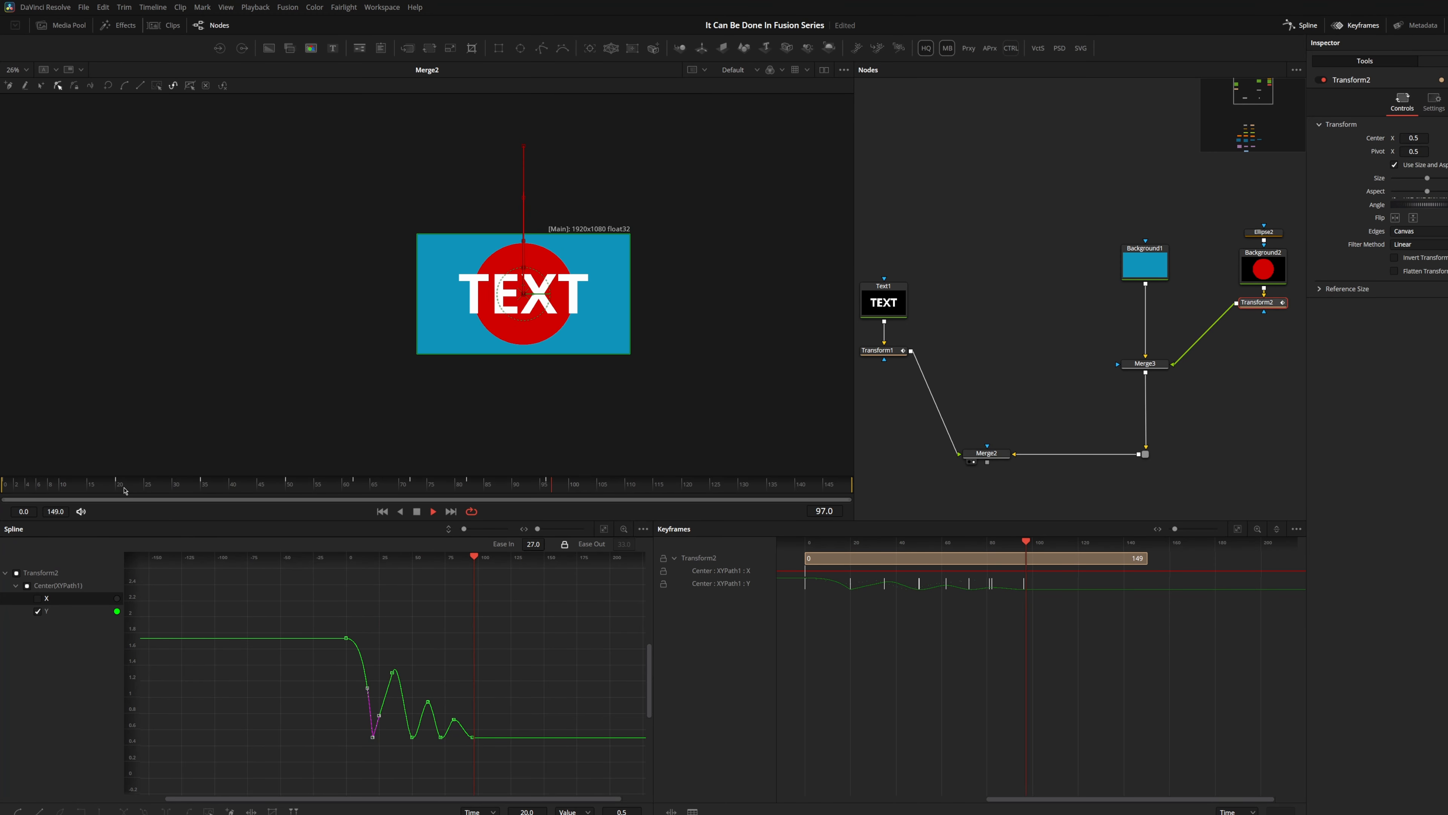
key(space)
Try adjusting the outgoing handle of the frame 20 landing keyframe on the Y curve, and undo the change
scroll(360, 643, up, 3)
drag(393, 584, 413, 648)
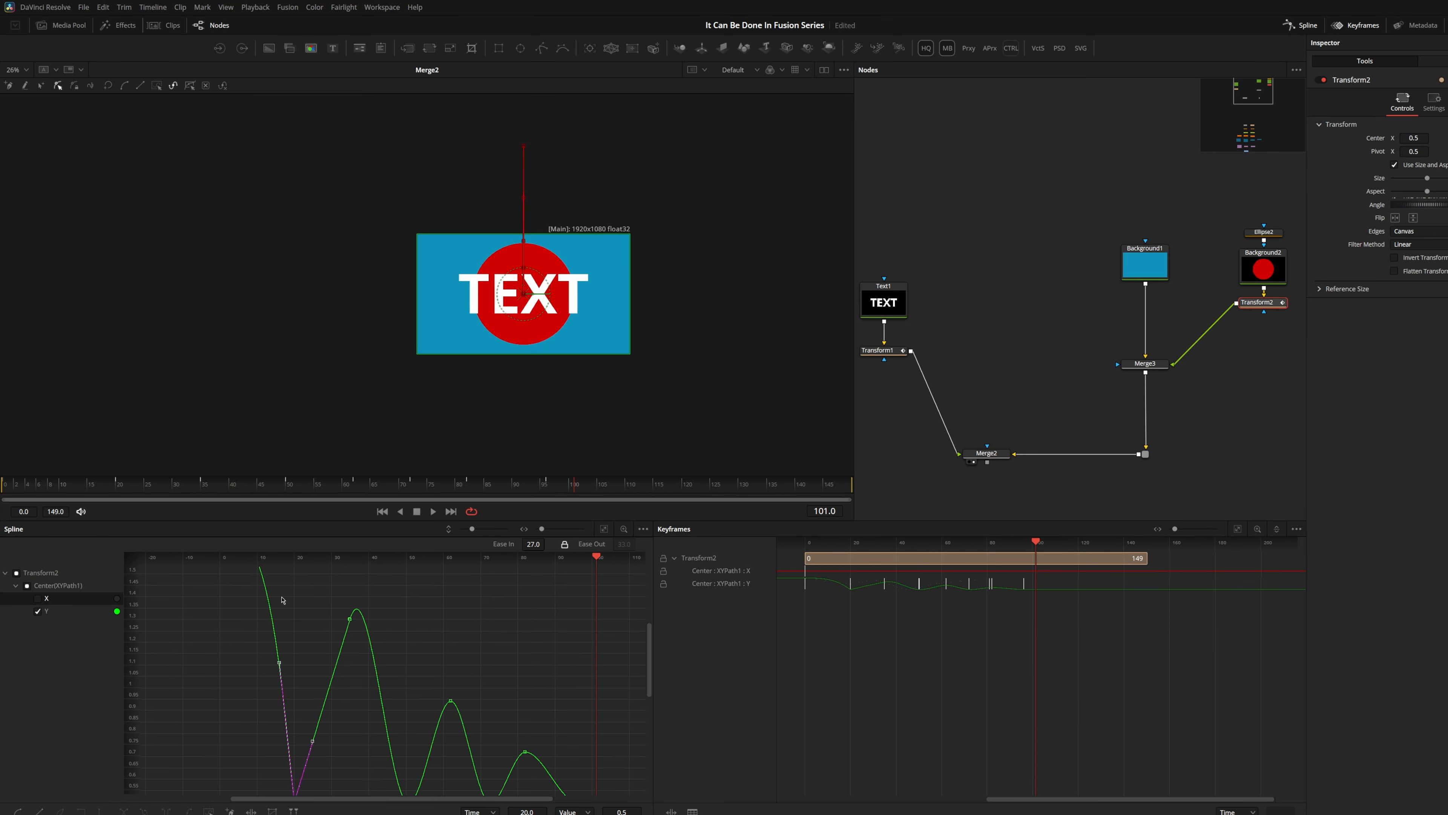
scroll(415, 663, down, 2)
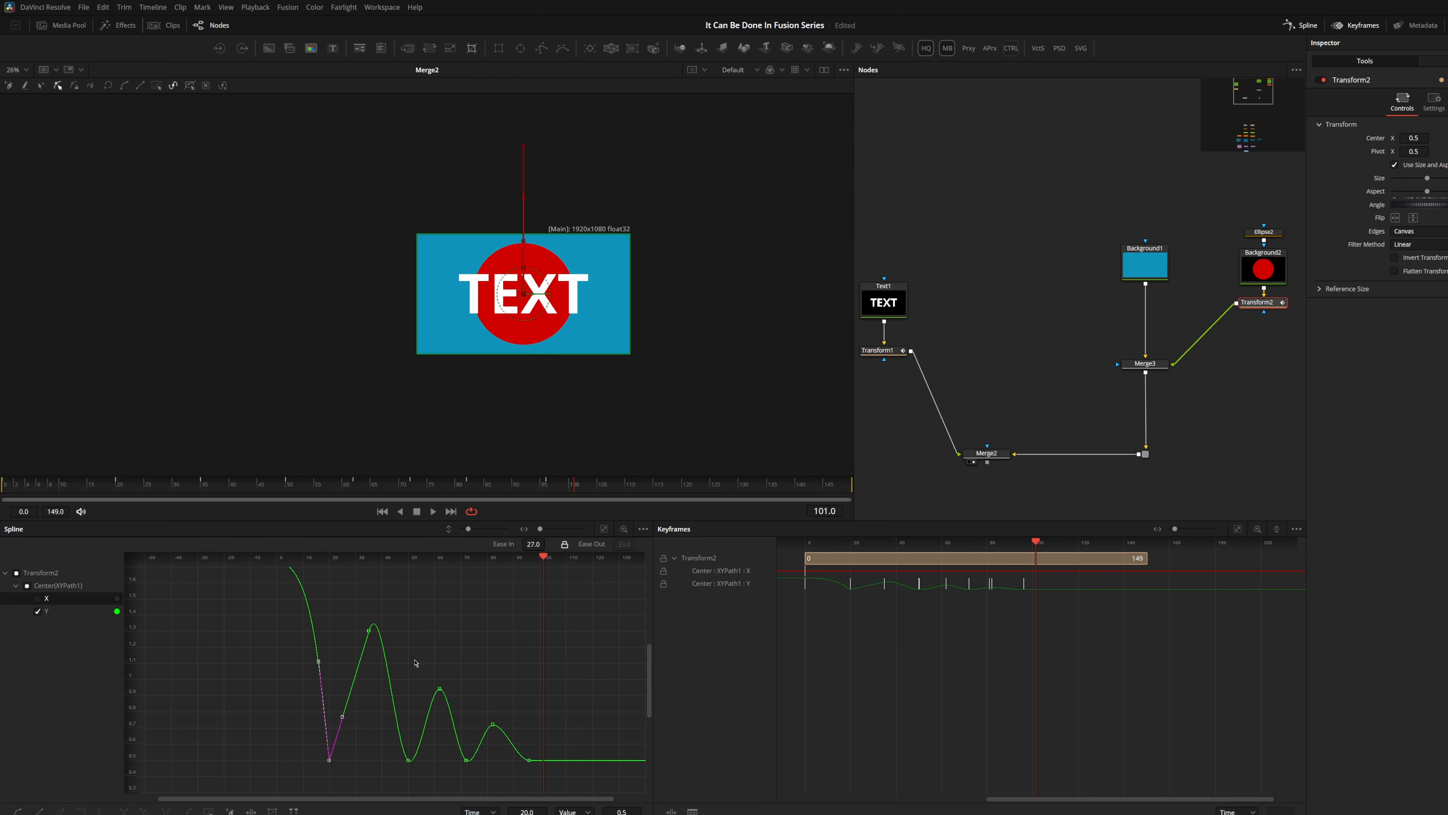
scroll(414, 665, up, 2)
scroll(413, 669, down, 2)
scroll(329, 779, up, 3)
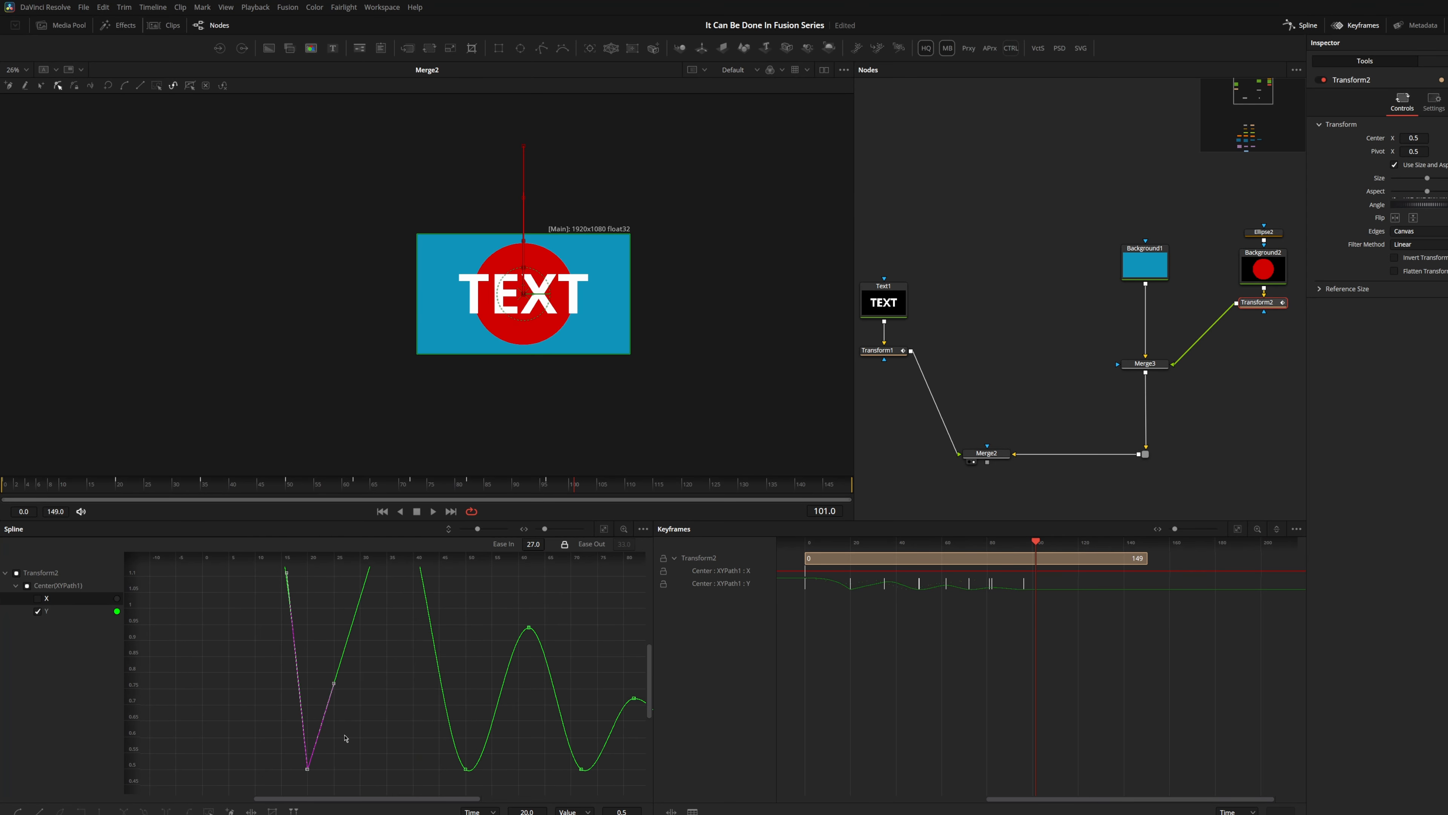
scroll(363, 761, down, 2)
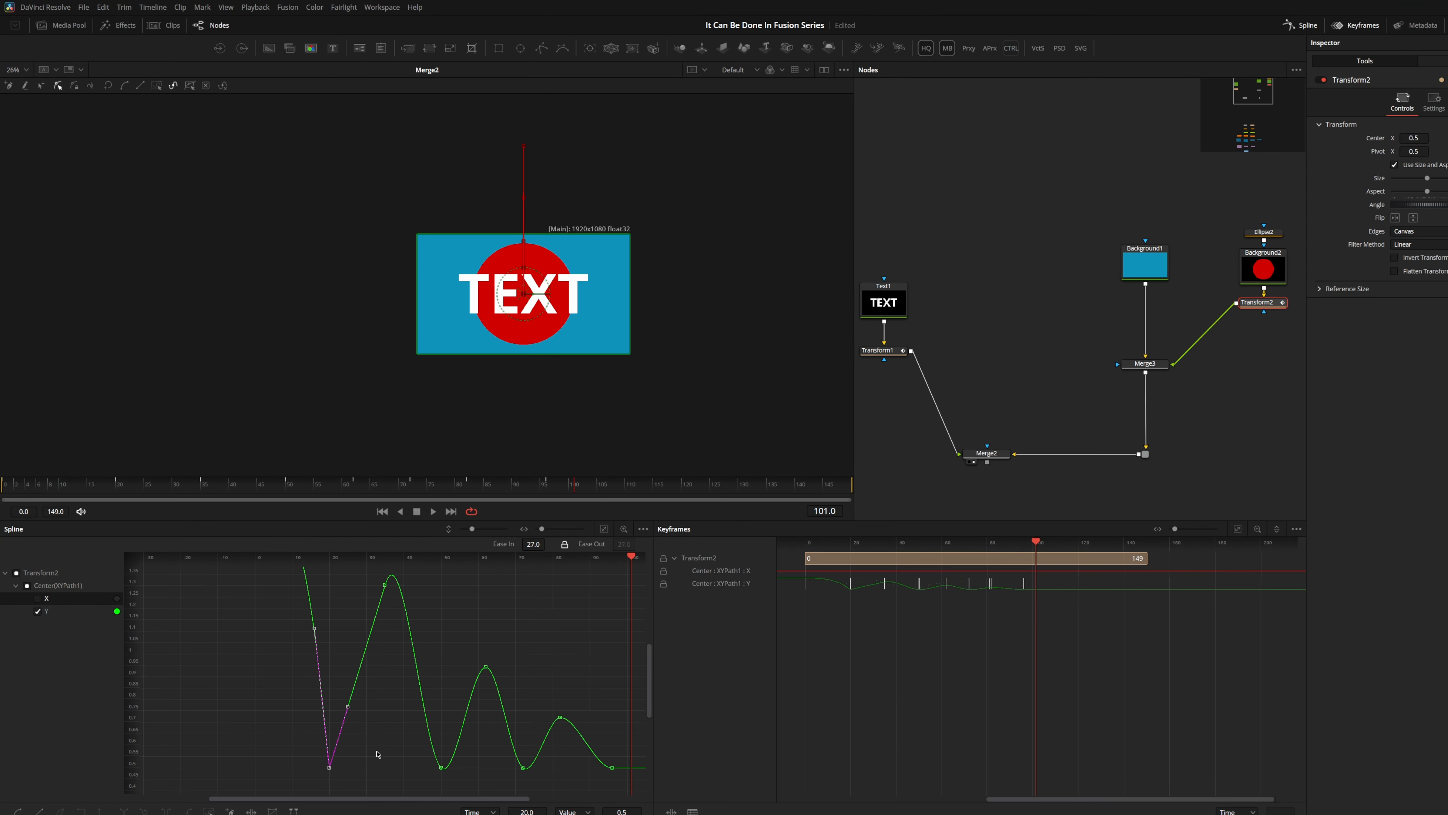
mouse_move(347, 711)
mouse_down()
mouse_move(320, 688)
mouse_move(296, 707)
mouse_move(360, 709)
mouse_move(314, 689)
mouse_move(353, 681)
mouse_move(335, 685)
mouse_up()
key(ctrl+z)
Level both handles of the first bounce's peak keyframe to round it into a symmetrical arc
drag(378, 640, 446, 673)
click(394, 614)
drag(423, 597, 459, 667)
key(ctrl+z)
click(383, 630)
click(403, 654)
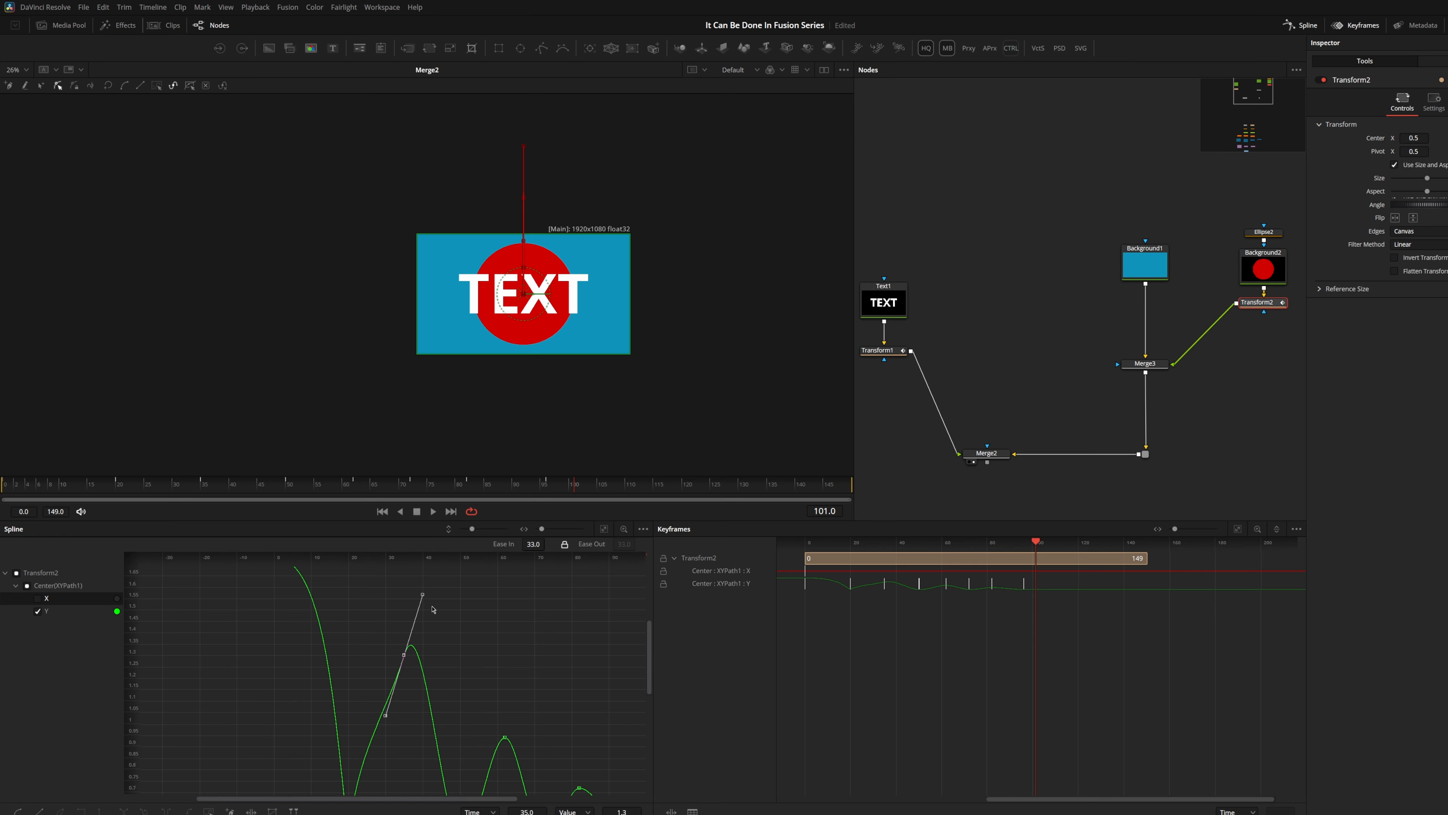
drag(422, 597, 446, 660)
drag(385, 715, 367, 663)
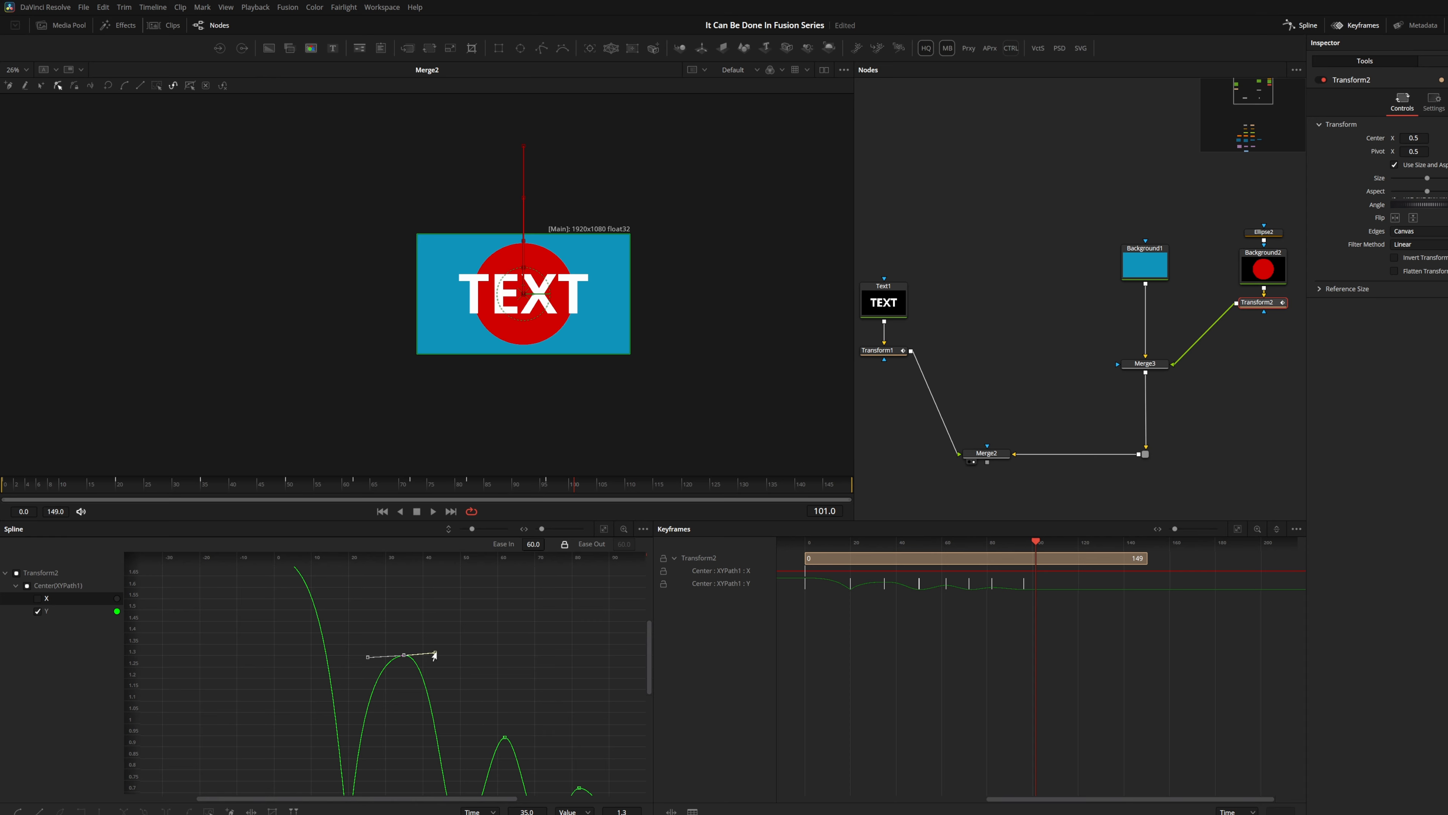
scroll(469, 644, down, 4)
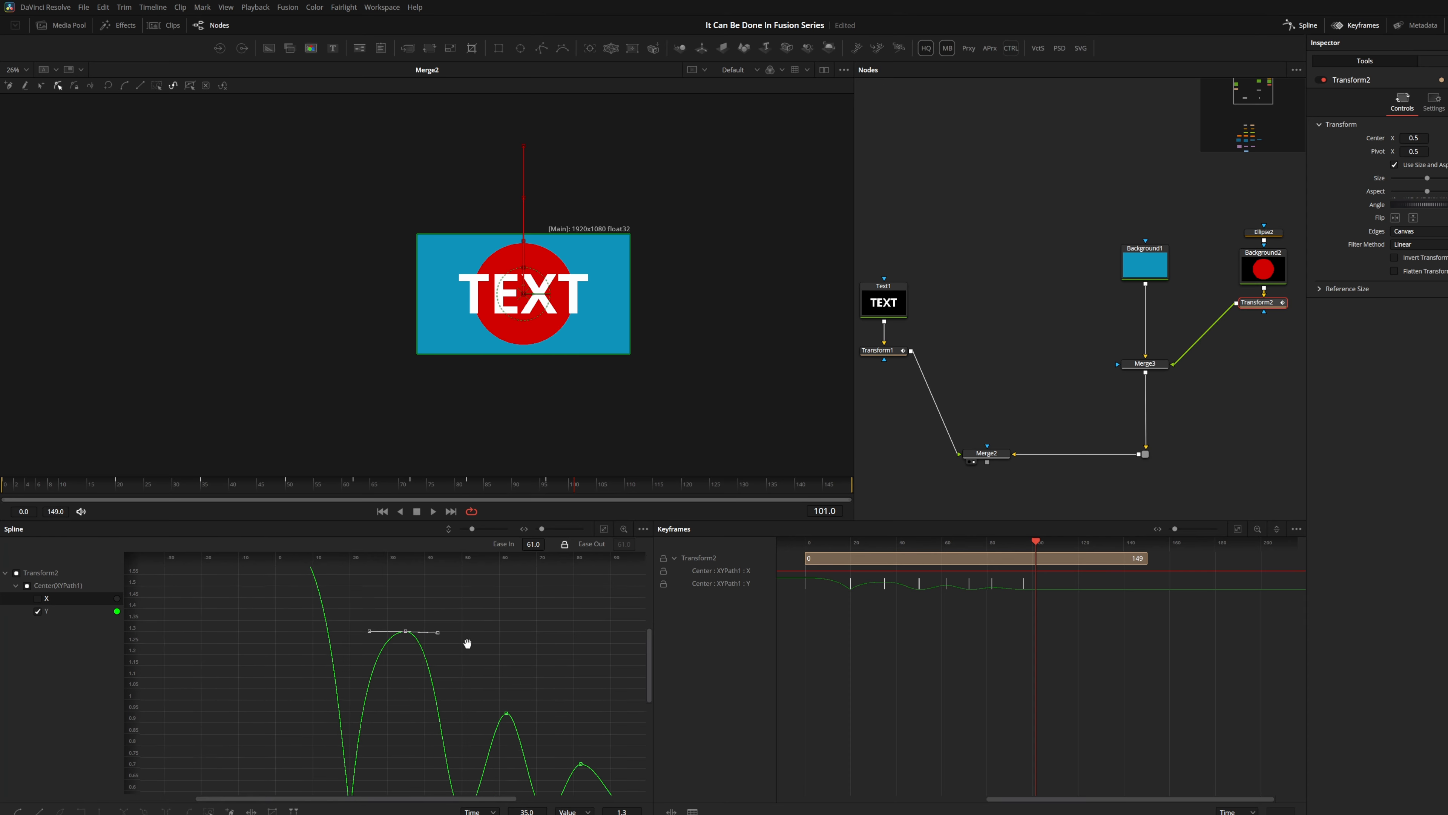
Angle the frame 50 landing's handles steeply upward and lengthen the frame 62 peak's outgoing handle horizontally
click(456, 737)
drag(443, 727, 462, 699)
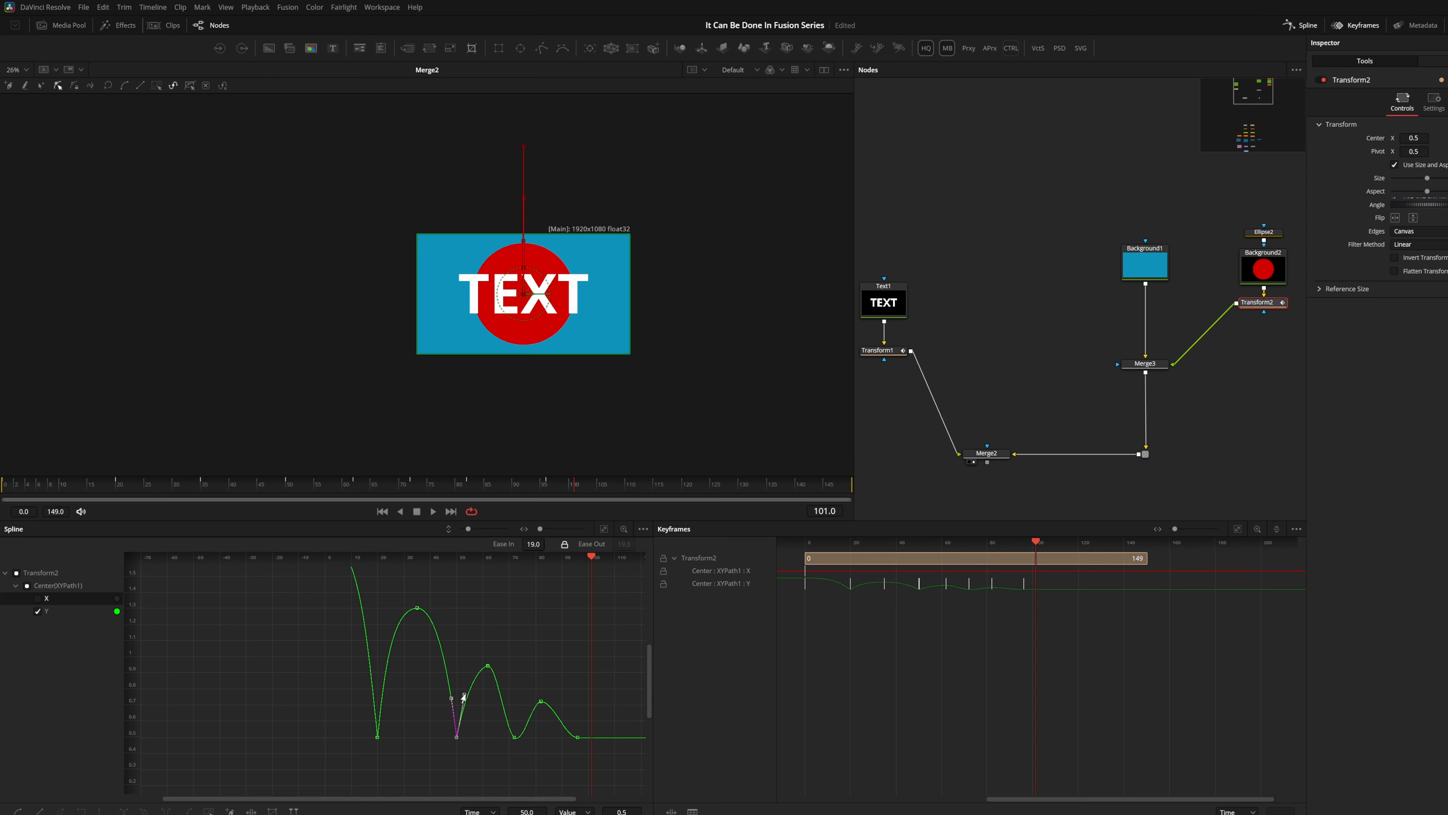
scroll(491, 685, up, 4)
click(475, 647)
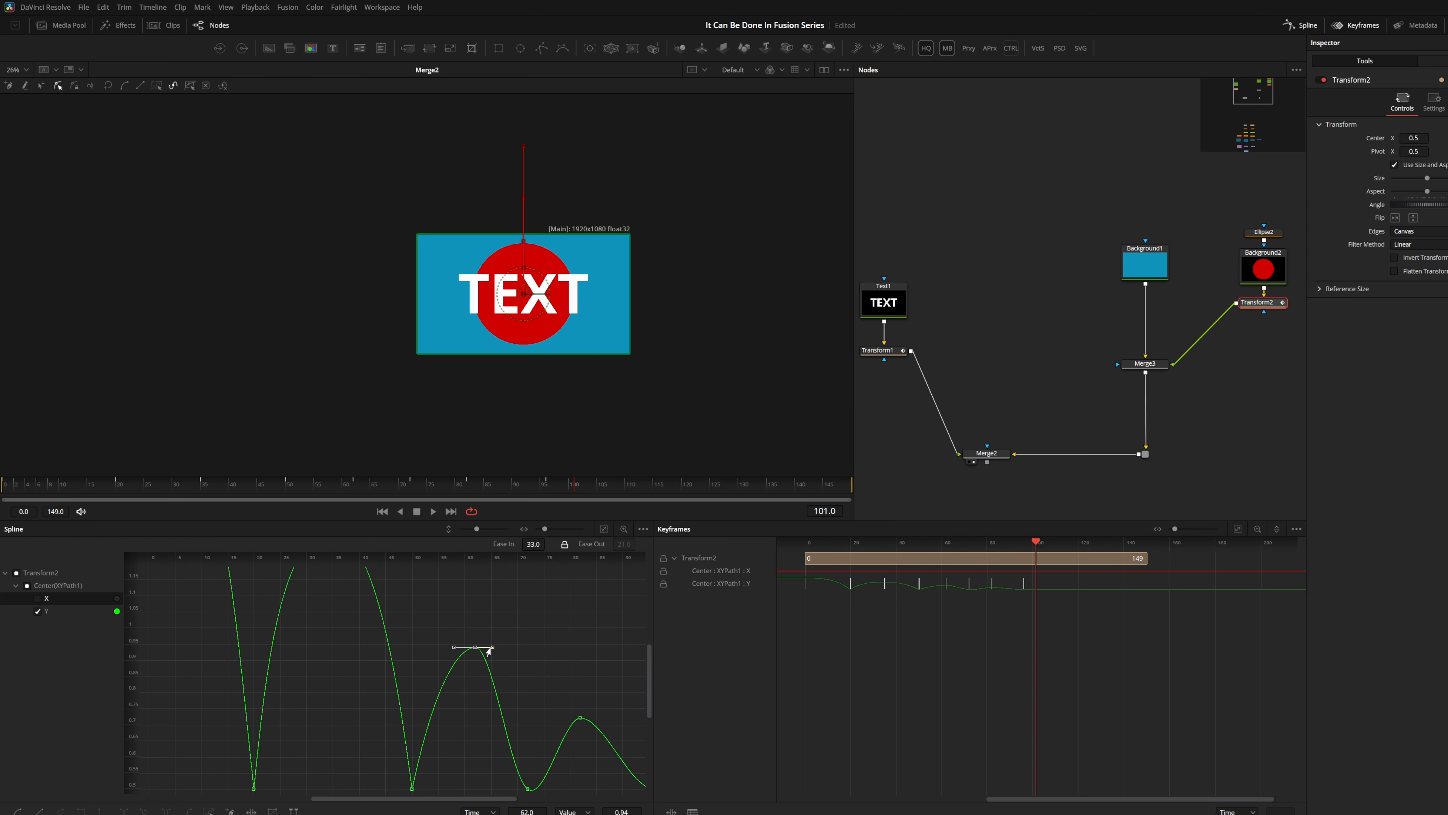
drag(487, 649, 496, 650)
drag(501, 654, 504, 651)
Angle the frame 72 landing's handles and the final landing's incoming handle steeply upward to sharpen both bounces
scroll(506, 650, down, 2)
drag(534, 780, 523, 708)
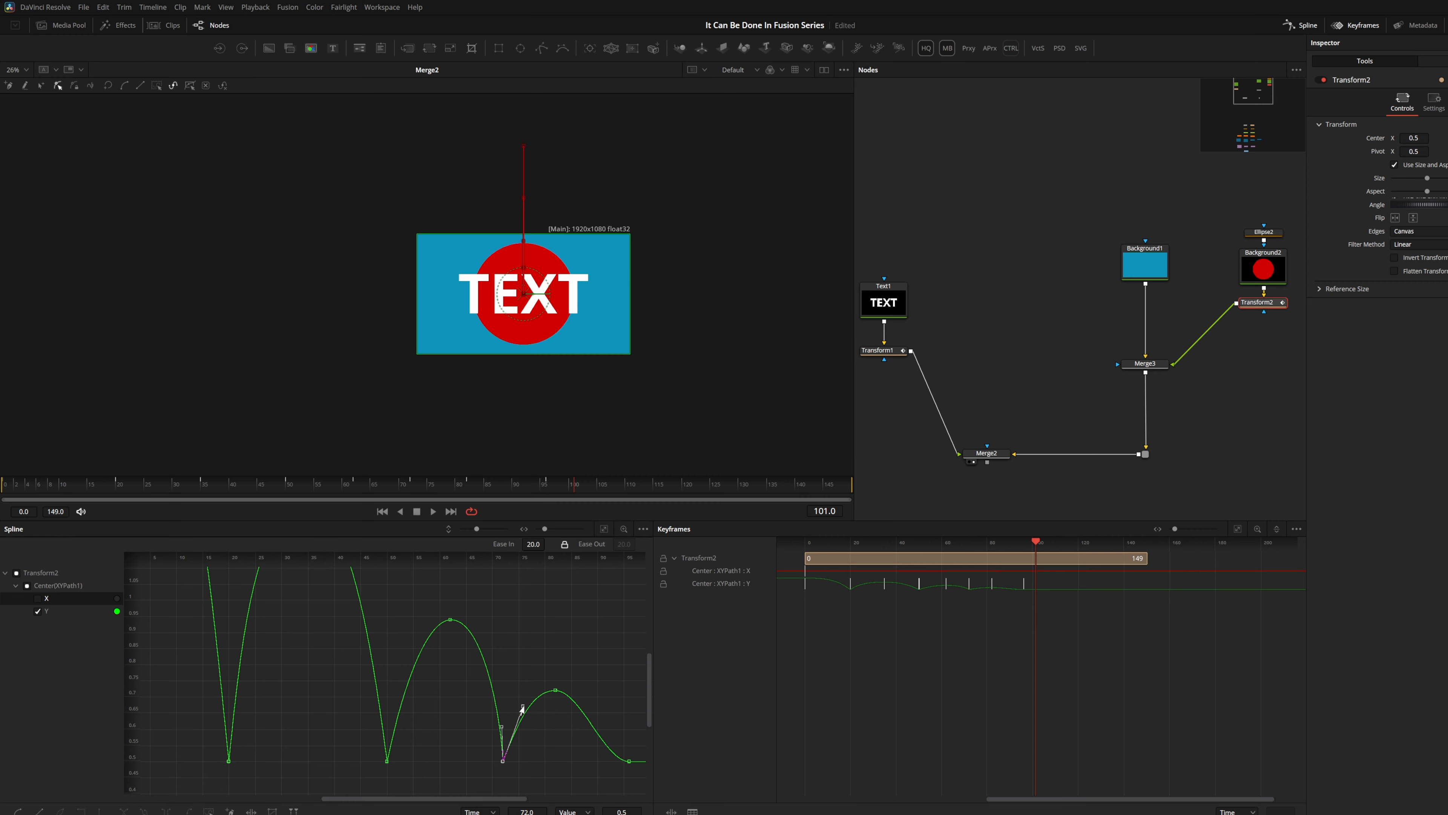
scroll(602, 700, right, 2)
drag(568, 769, 546, 717)
Move the last bounce's peak keyframe to frame 85, level its handles and play the animation
click(489, 674)
mouse_move(489, 675)
mouse_down()
mouse_move(542, 679)
mouse_move(462, 685)
mouse_move(536, 678)
mouse_move(503, 698)
mouse_up()
click(435, 745)
click(504, 676)
scroll(520, 680, down, 5)
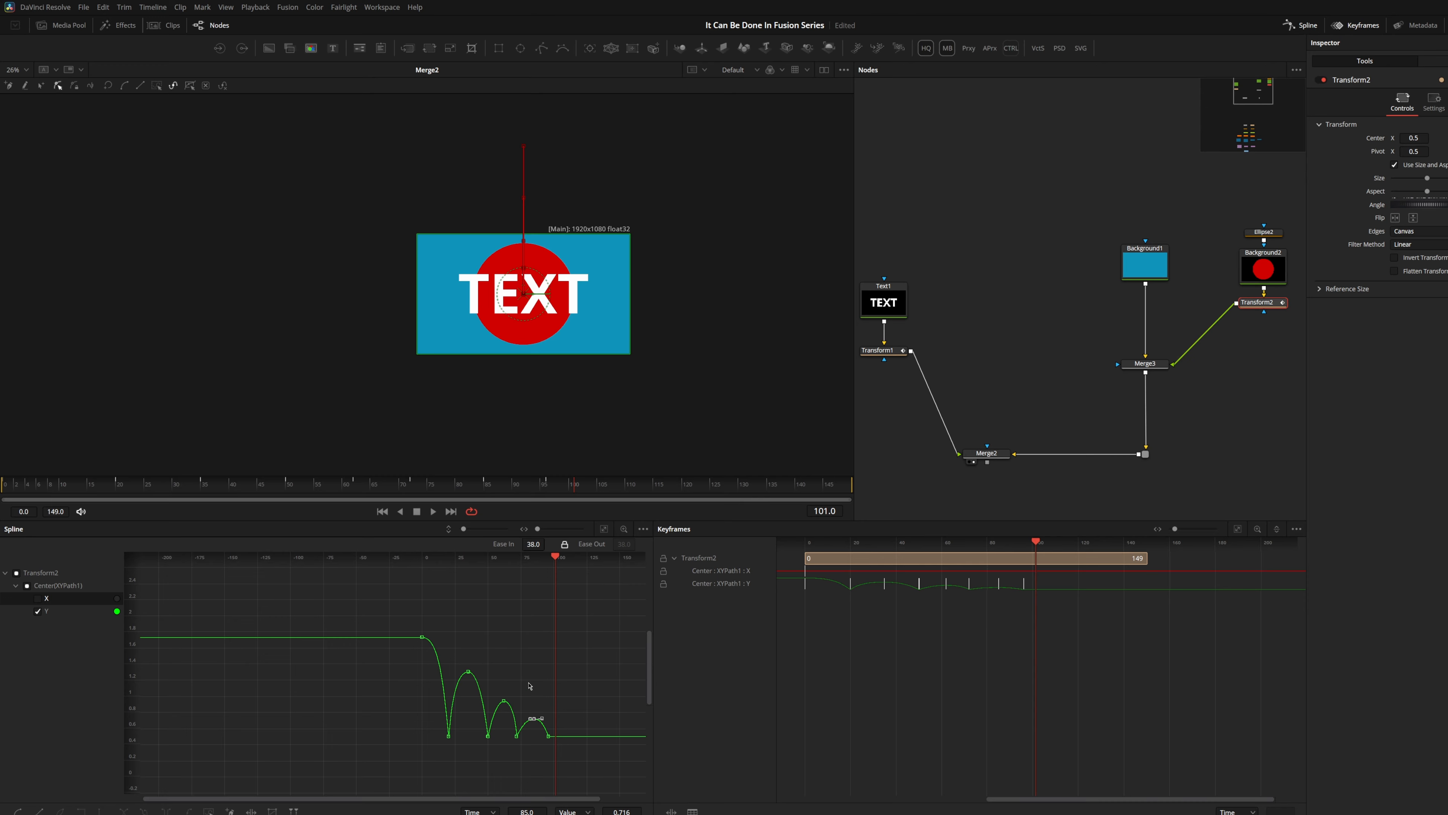
drag(553, 657, 321, 648)
key(space)
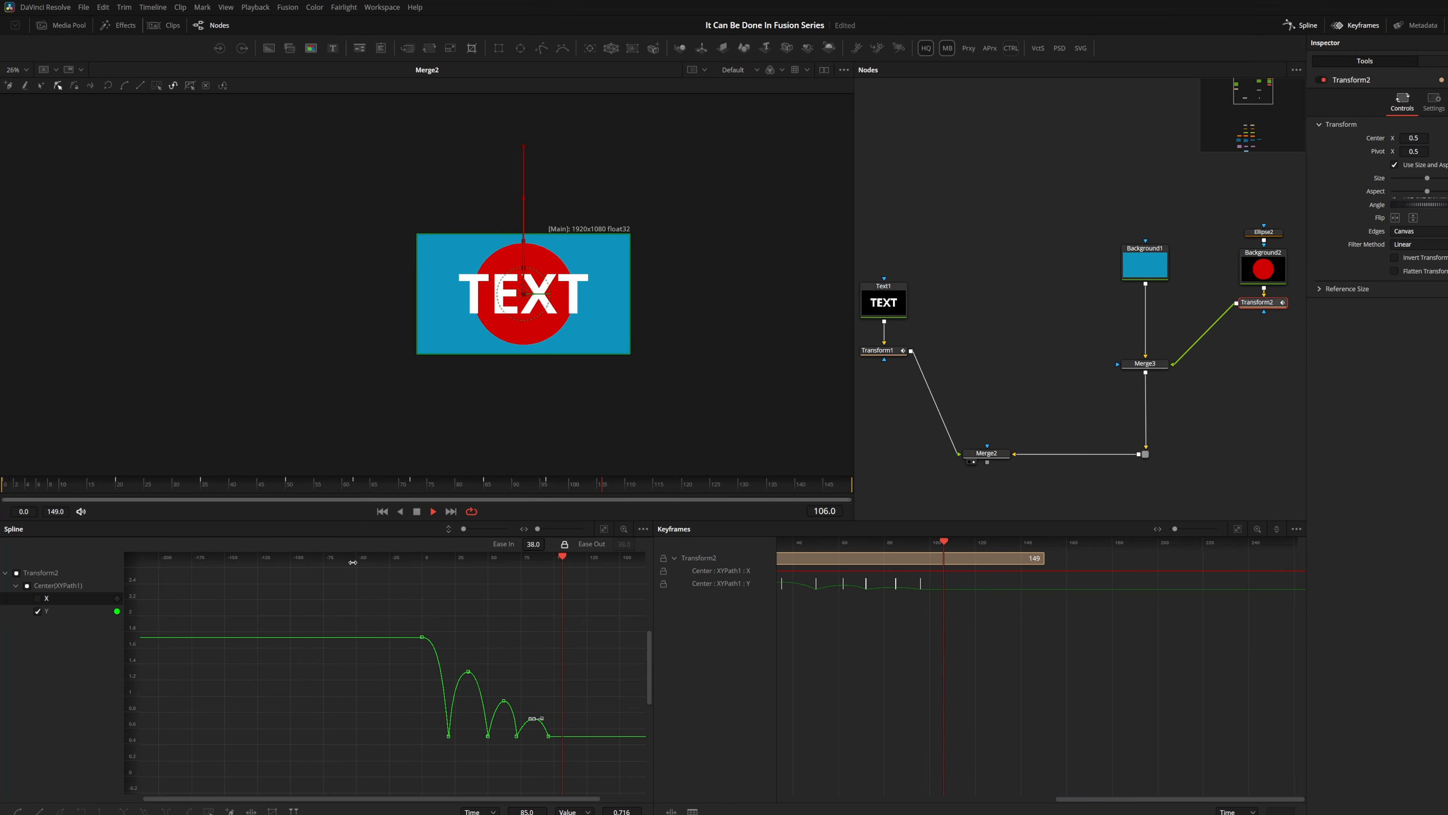
key(space)
Add a small fourth bounce to the Y curve, peaking near frame 103 and landing at frame 110 with value 0.5
scroll(580, 693, up, 2)
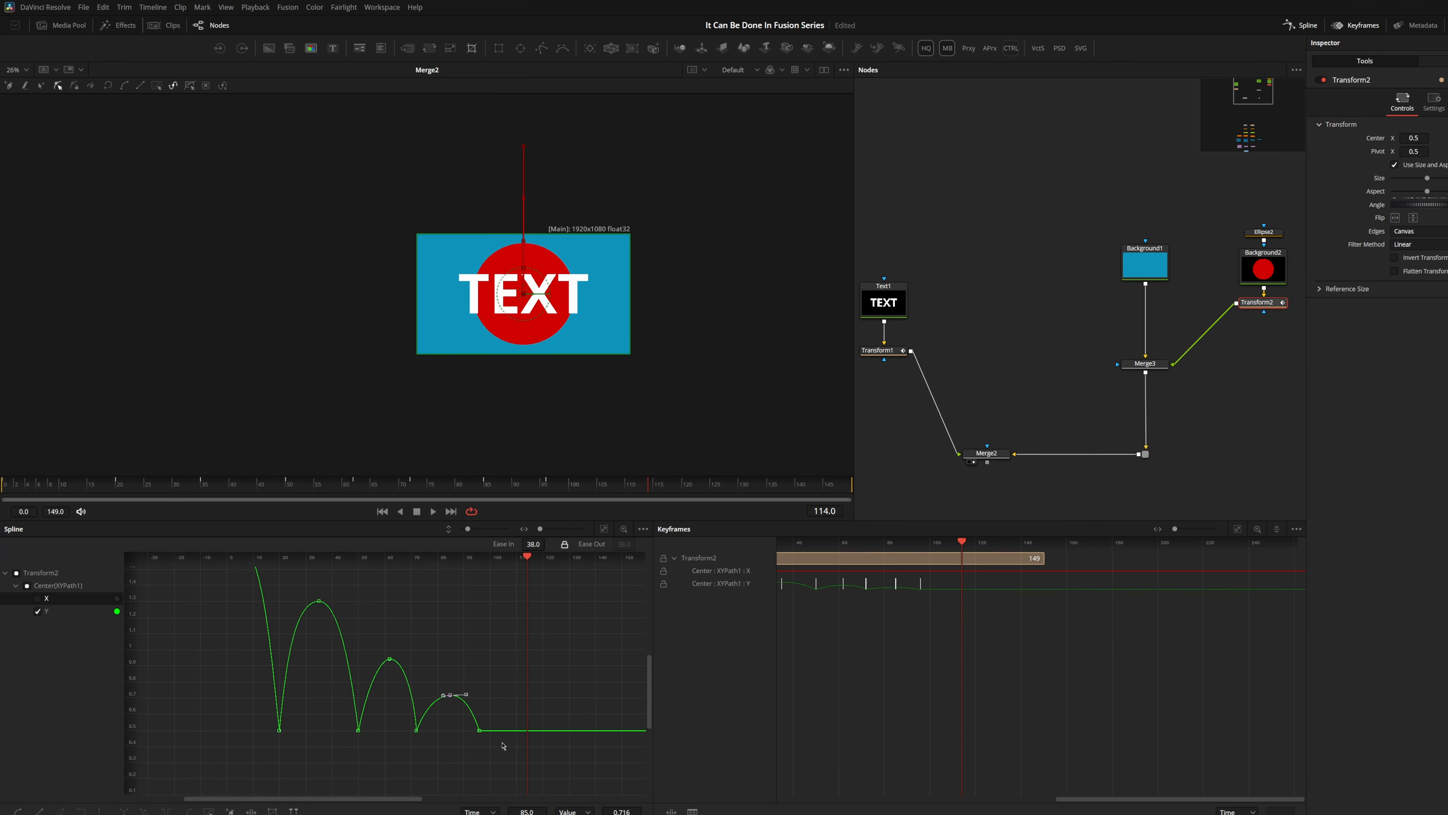
scroll(504, 732, up, 2)
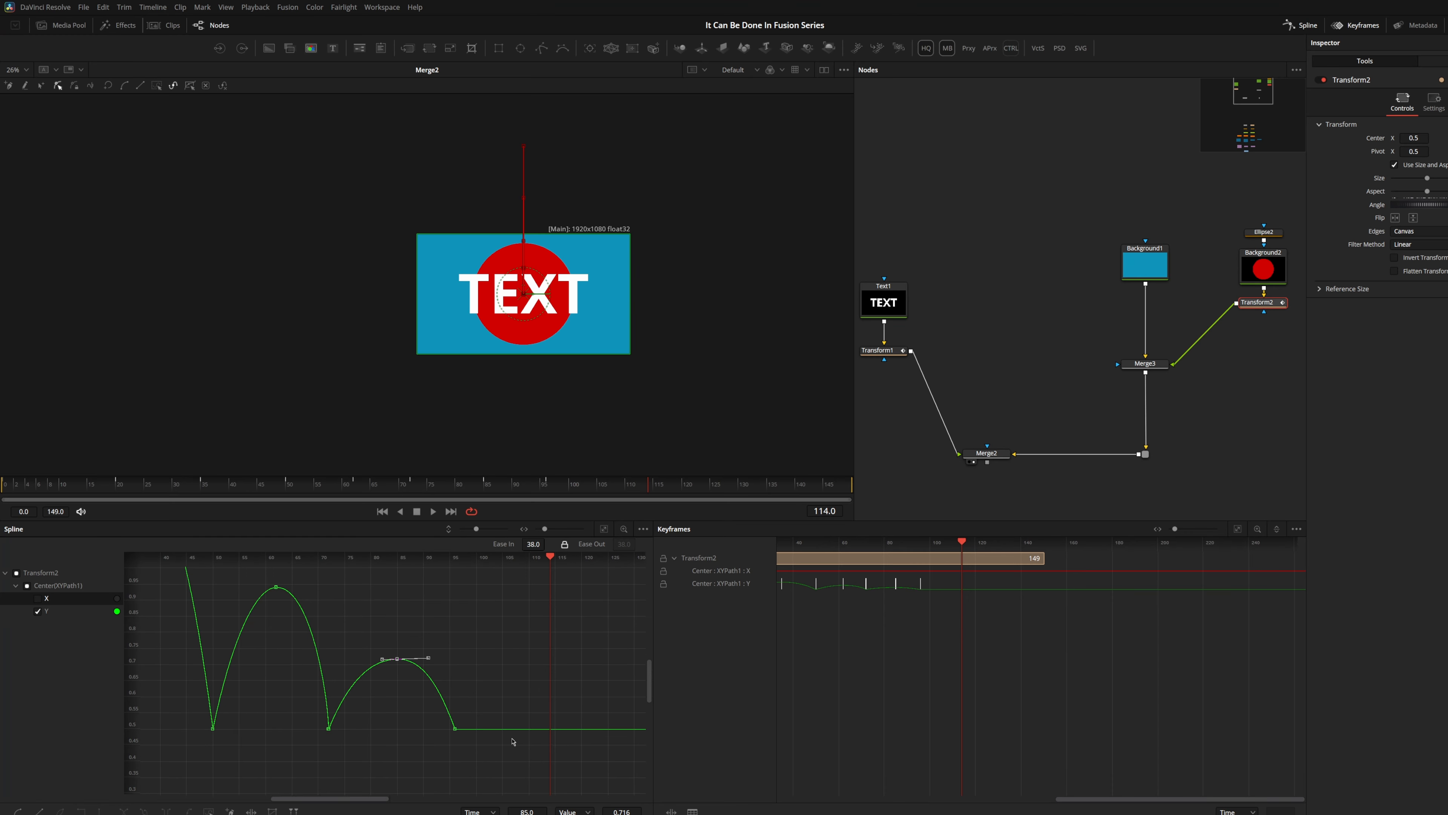
drag(503, 731, 533, 730)
click(523, 702)
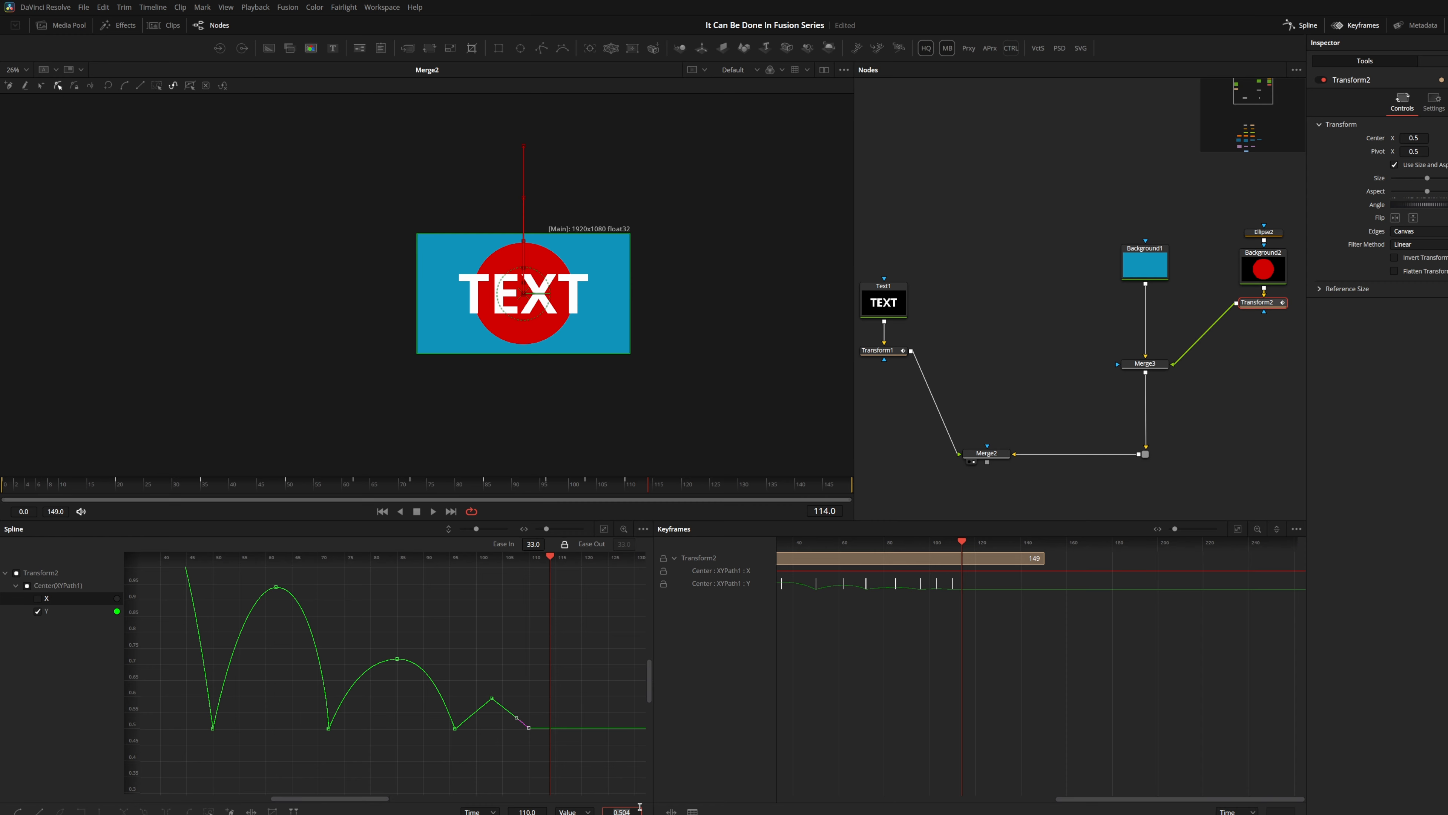
text(0.5)
key(Return)
Smooth the fourth bounce's keyframes, angle the handles at both its landings steeply upward, and play the result
drag(586, 763, 445, 678)
key(s)
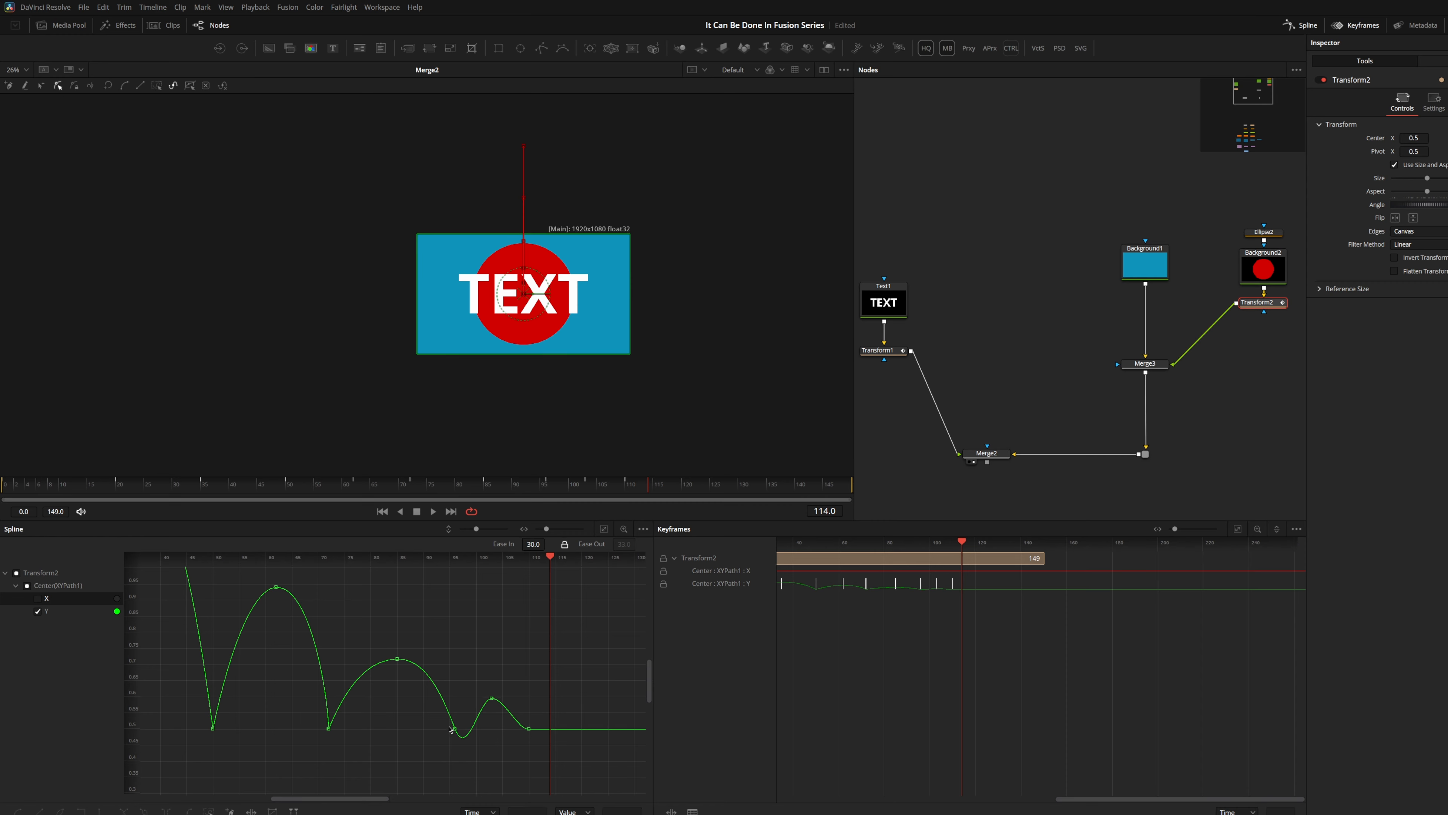
click(454, 728)
drag(460, 739, 521, 718)
click(530, 729)
key(space)
scroll(620, 358, down, 2)
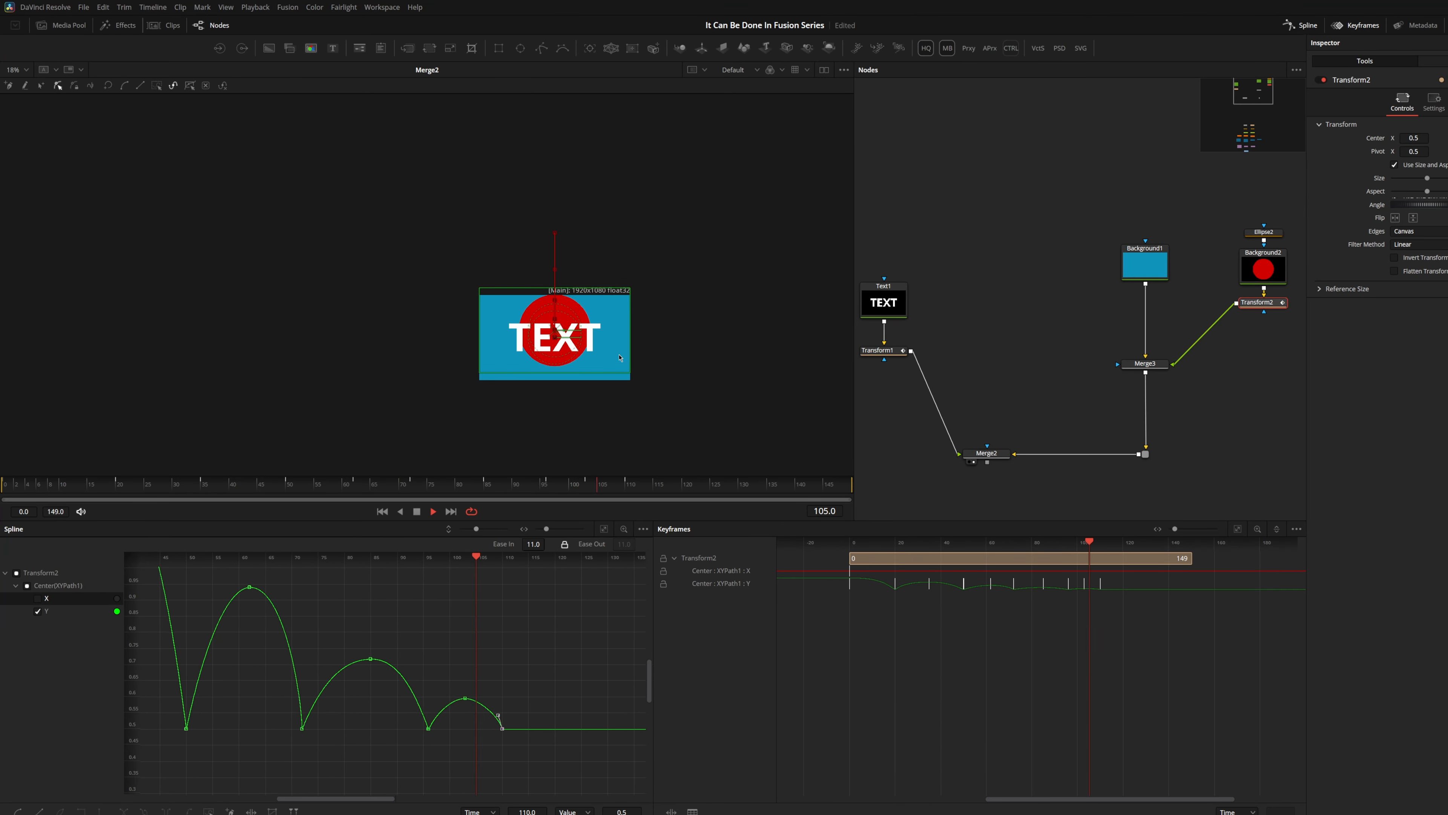
scroll(417, 642, down, 3)
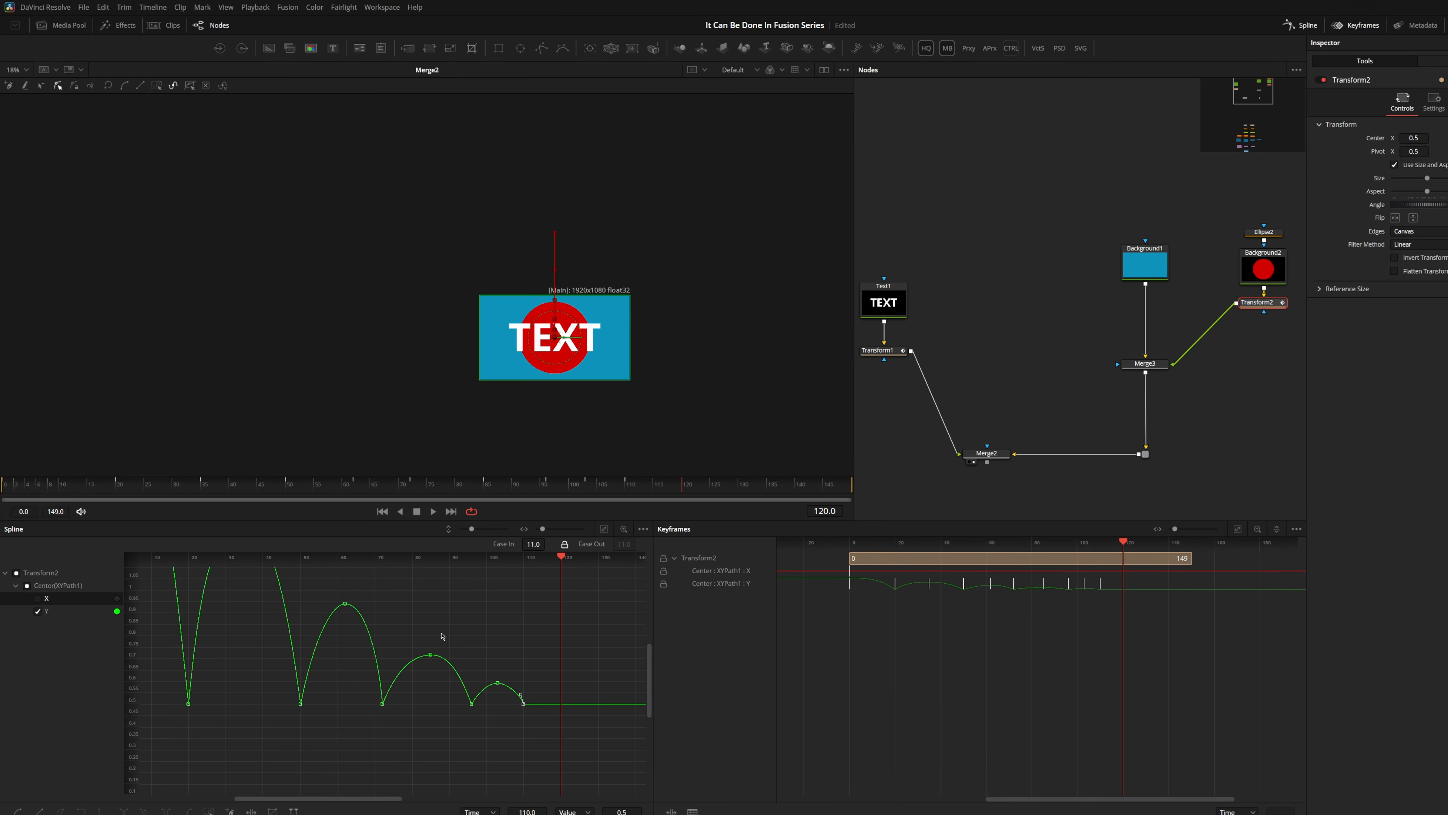
click(430, 655)
drag(582, 761, 367, 625)
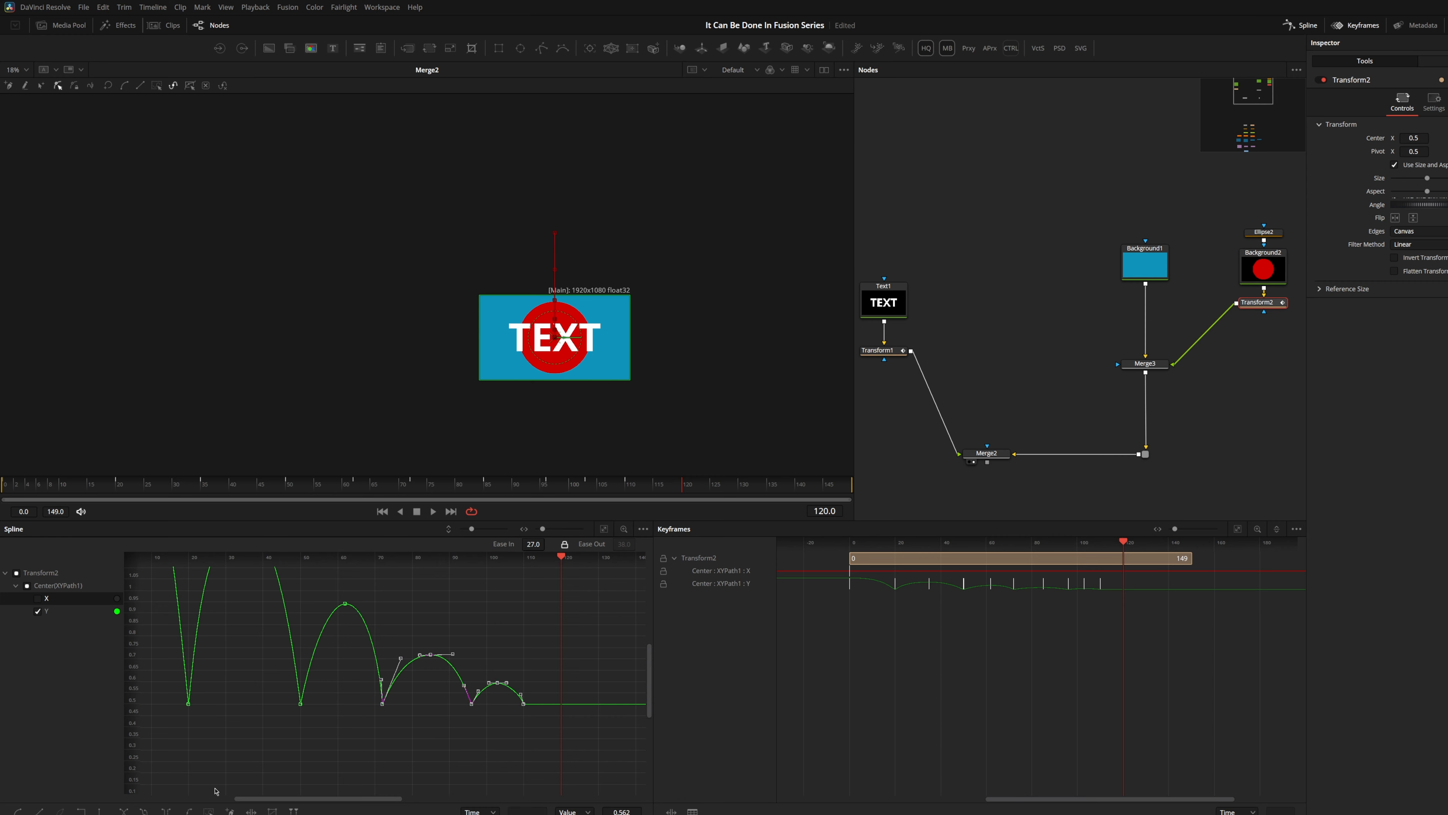
click(274, 811)
click(468, 732)
click(473, 722)
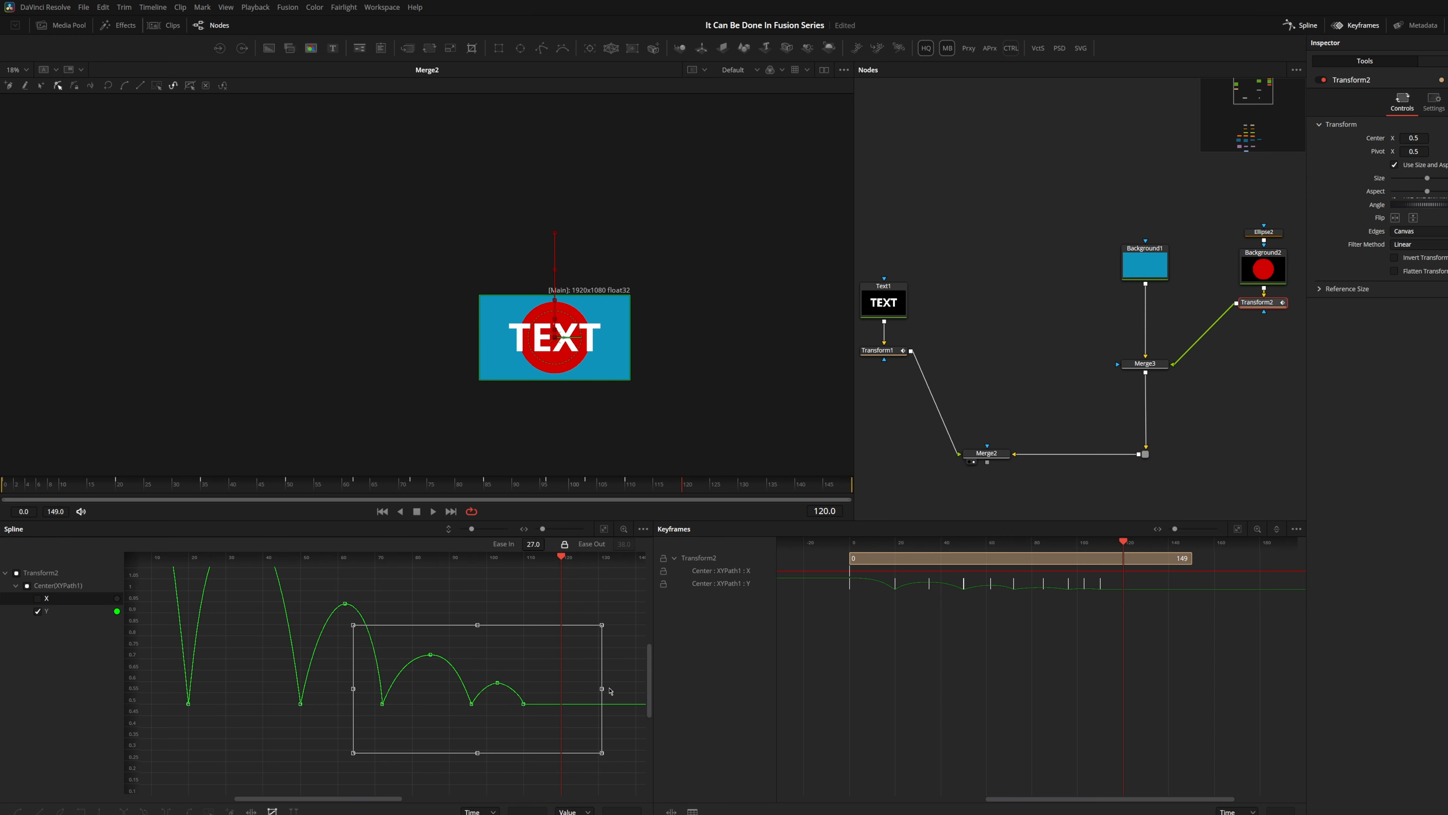
drag(604, 689, 603, 688)
click(507, 737)
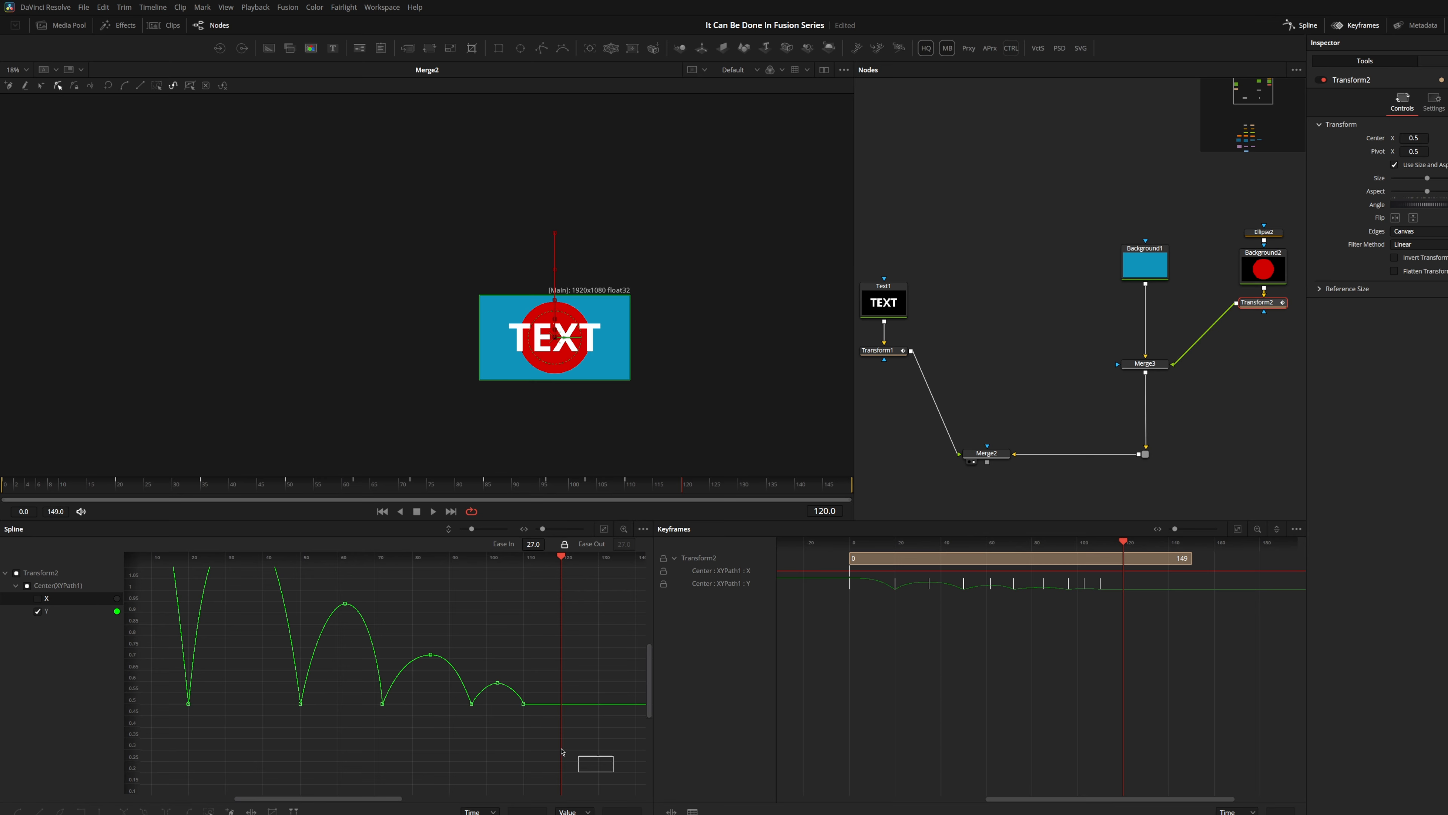
Use the Shape Box on the keyframes from the frame 85 peak onward to compress them horizontally, ending near frame 103
click(463, 673)
click(272, 810)
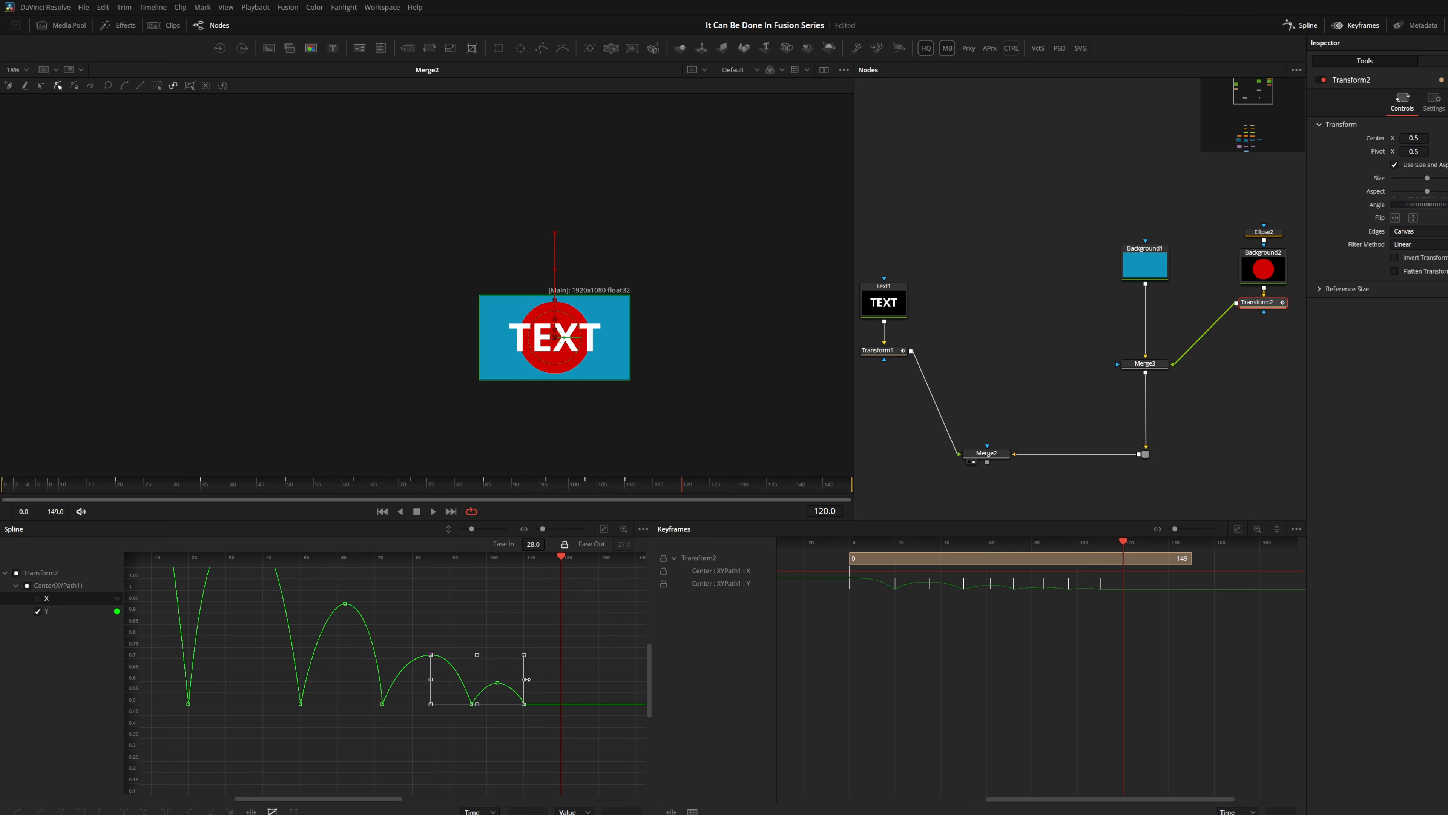
drag(525, 679, 499, 682)
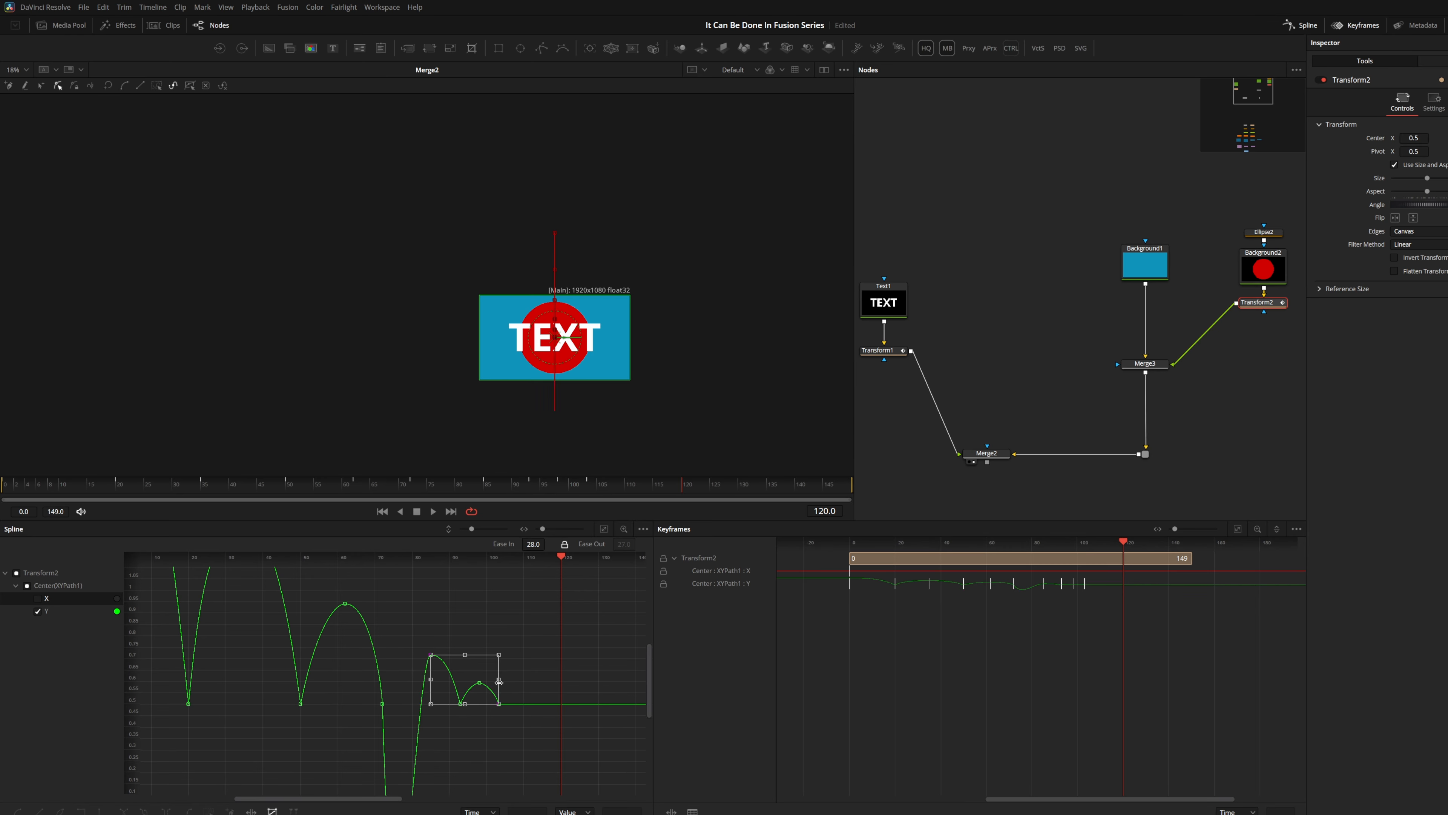
scroll(437, 695, down, 3)
scroll(437, 715, down, 2)
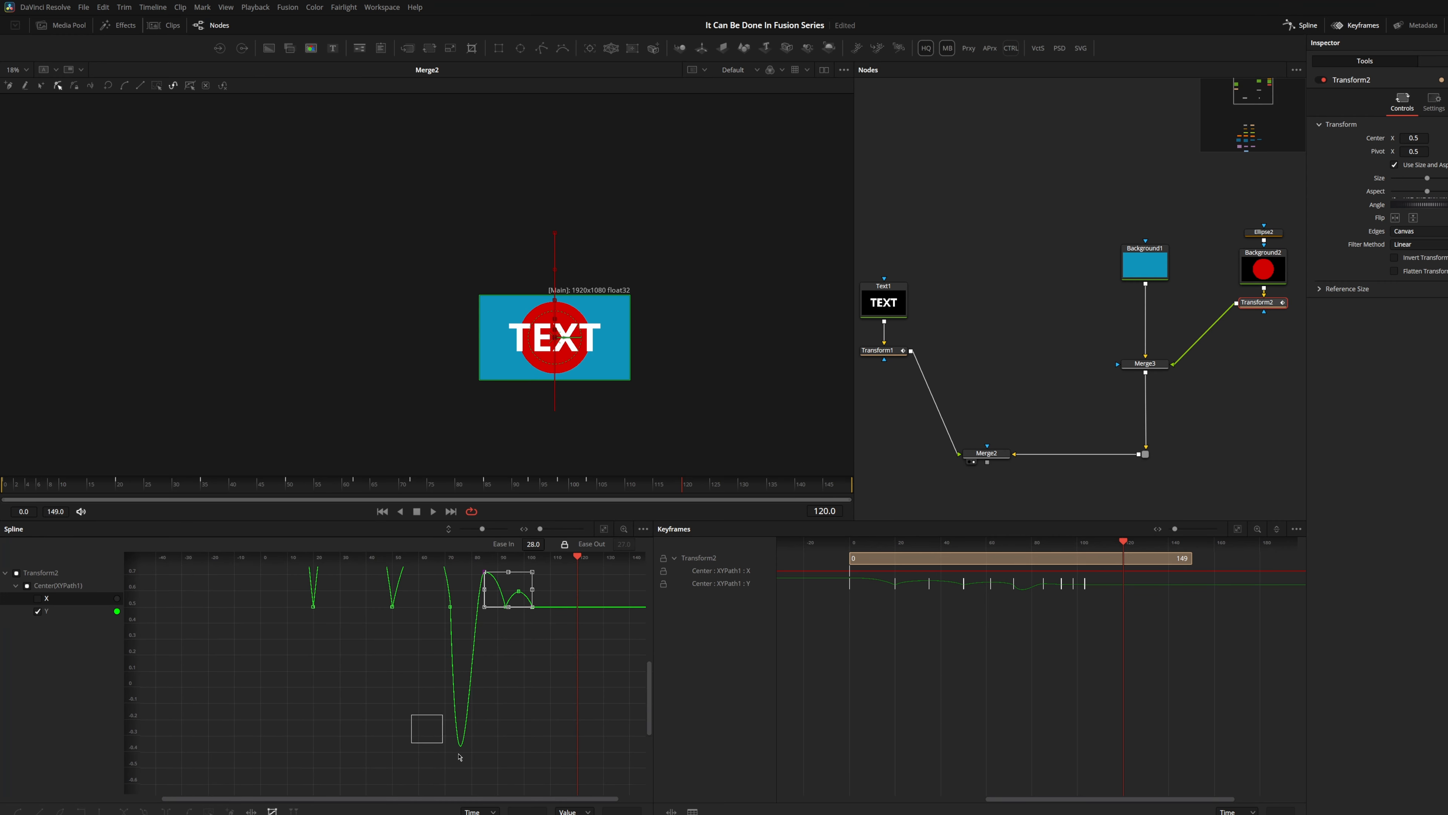
Turn off the Shape Box, pull the frame 72 landing's outgoing handle upward to remove the curve's dip, and play the animation
drag(427, 600, 481, 636)
click(273, 811)
scroll(472, 720, down, 4)
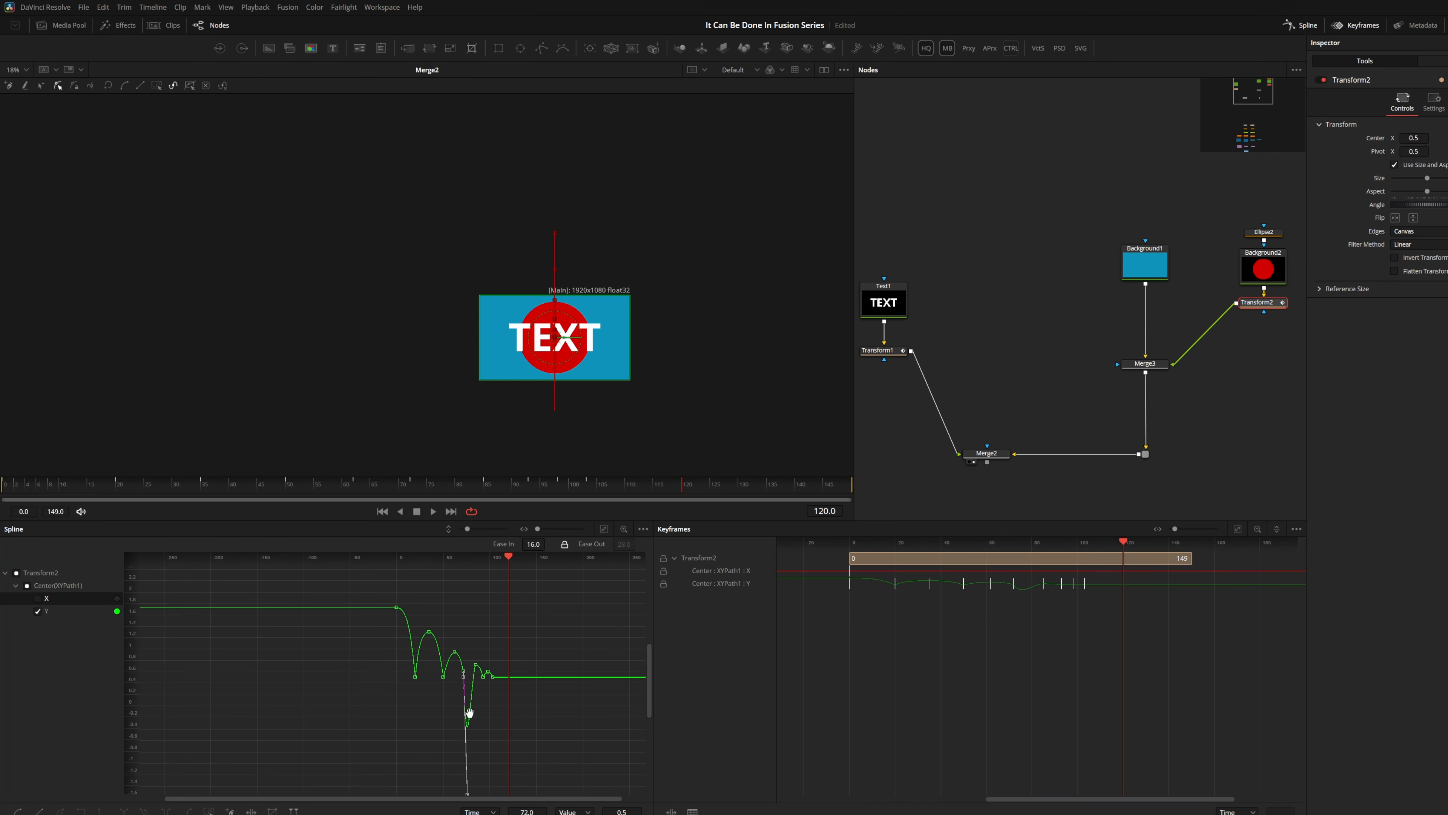
drag(475, 704, 477, 581)
key(ctrl+f)
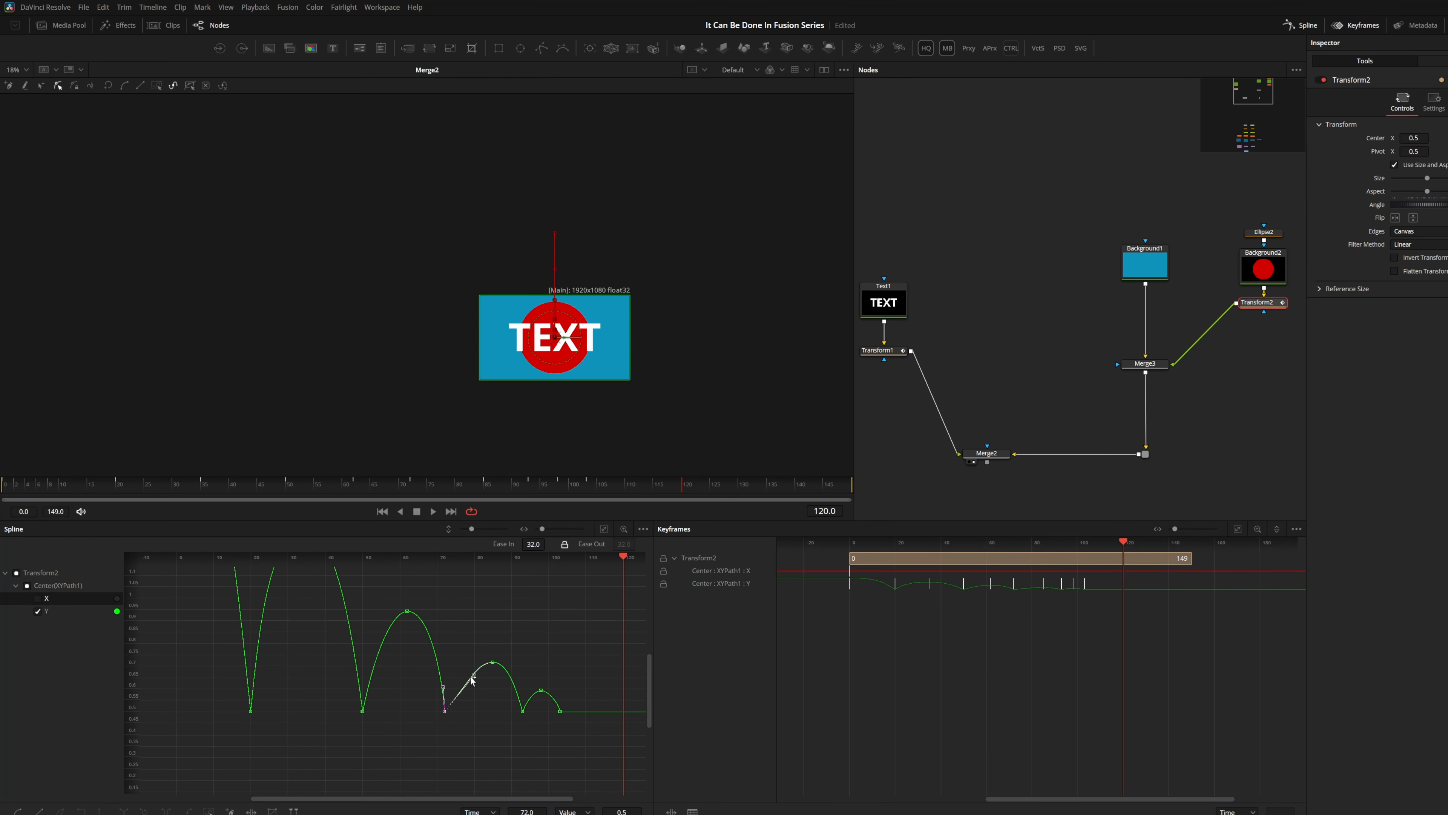
mouse_move(472, 677)
mouse_down()
mouse_move(454, 680)
mouse_move(484, 662)
mouse_up()
key(space)
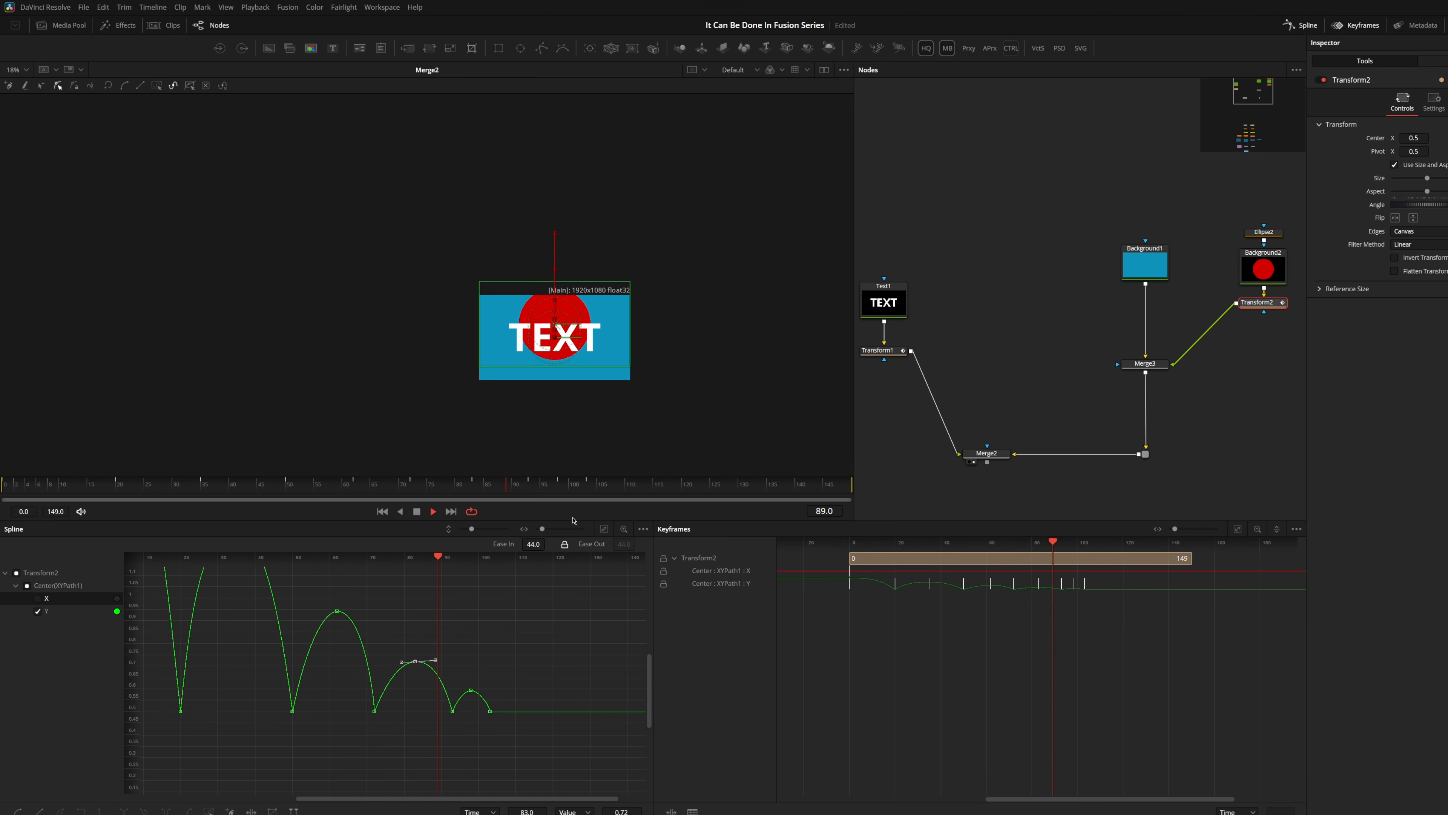
key(space)
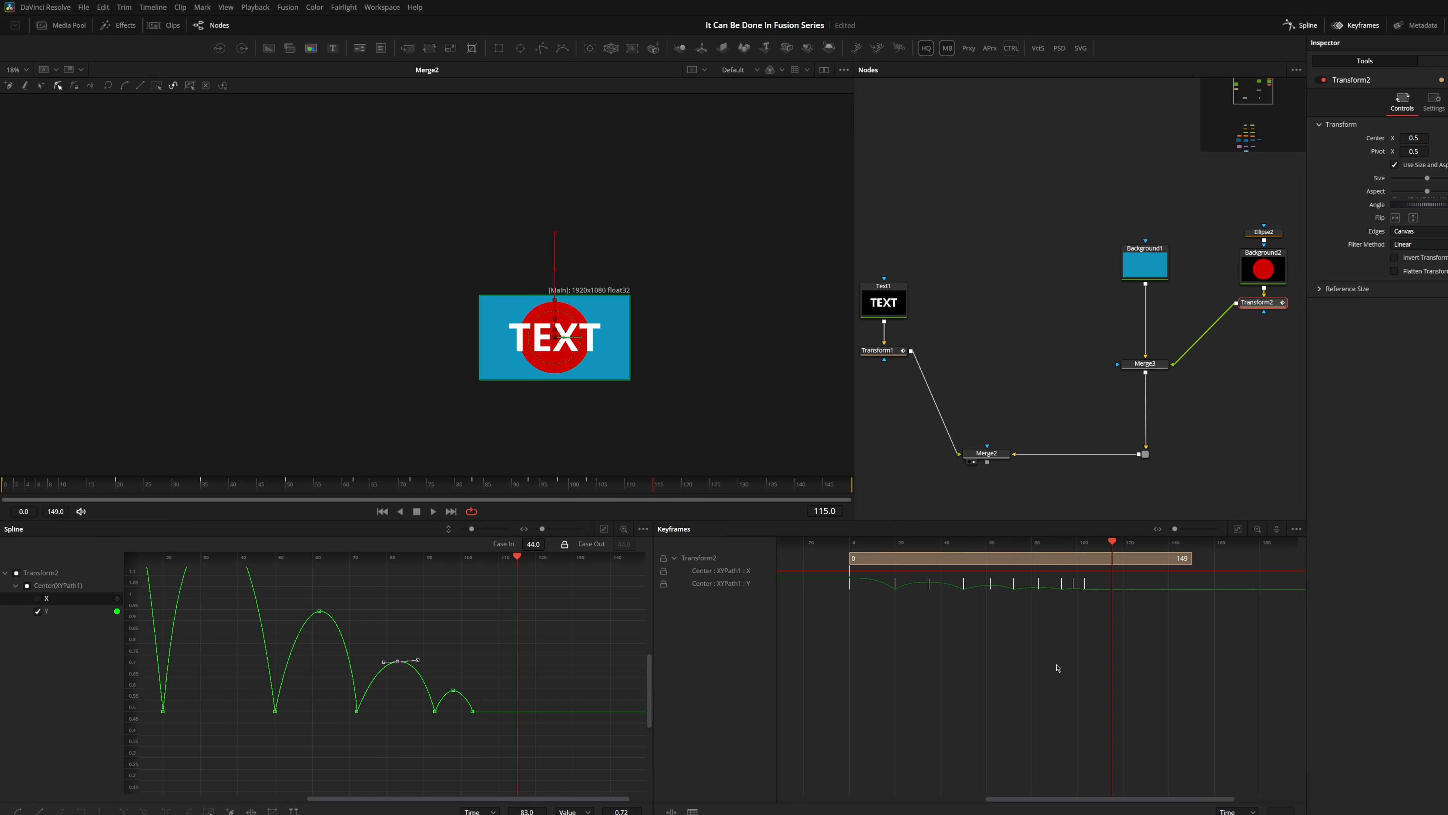
Time-stretch the Y keyframes from the frame 72 landing onward in the Keyframes editor so the last one ends near frame 112
scroll(1057, 668, down, 3)
drag(1179, 690, 993, 581)
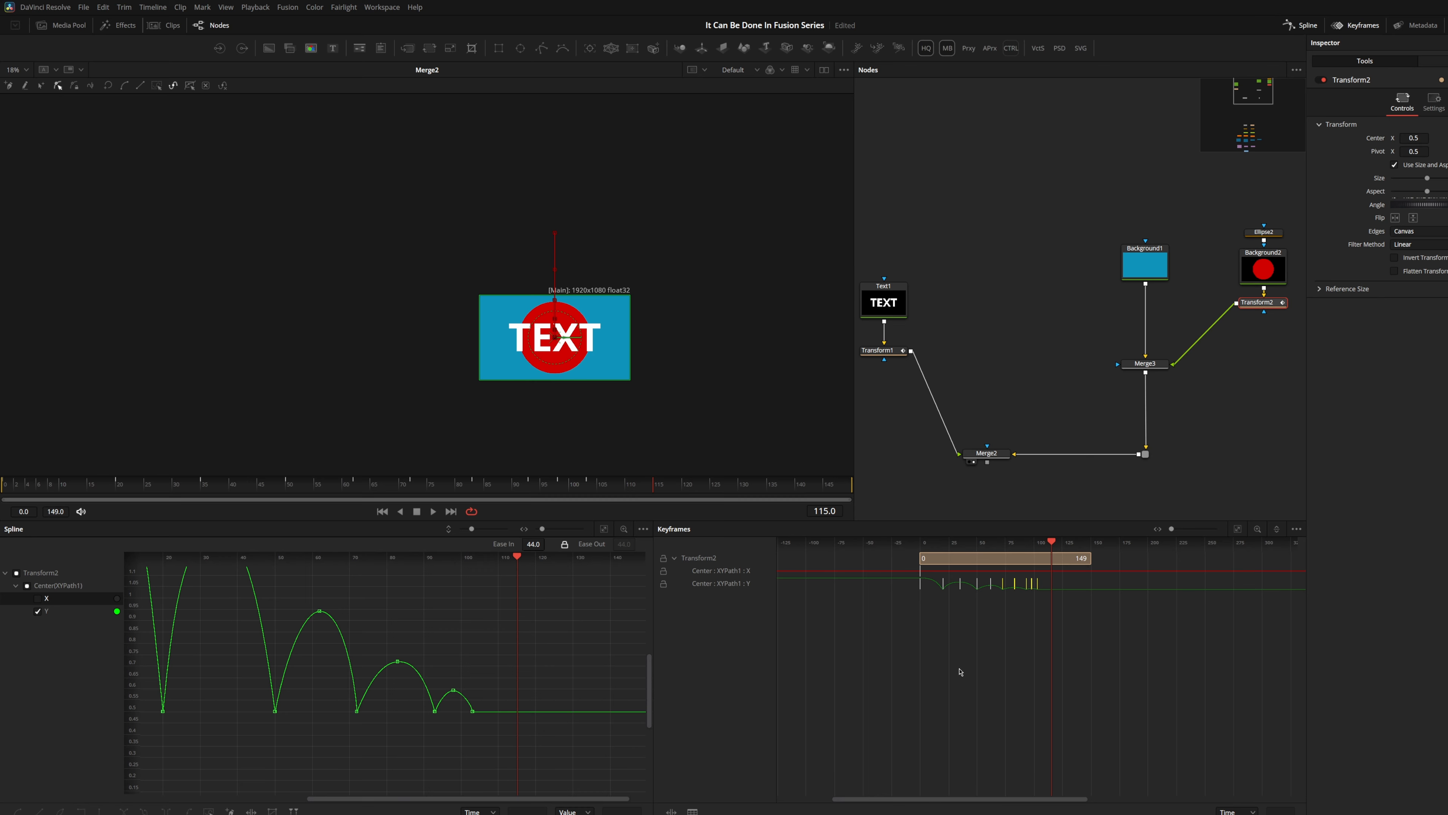
click(671, 811)
scroll(1047, 593, up, 4)
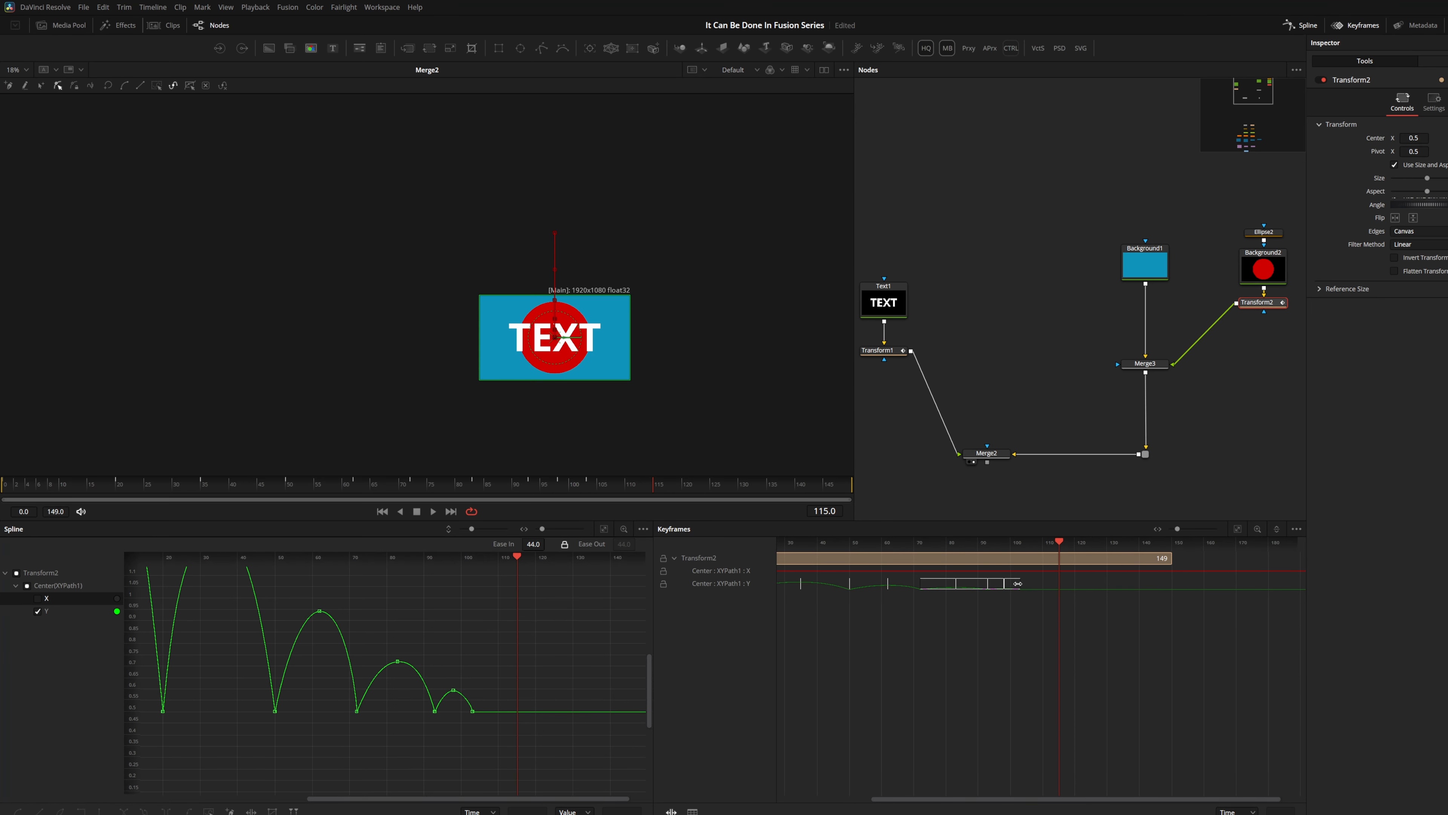
drag(1020, 585, 1050, 588)
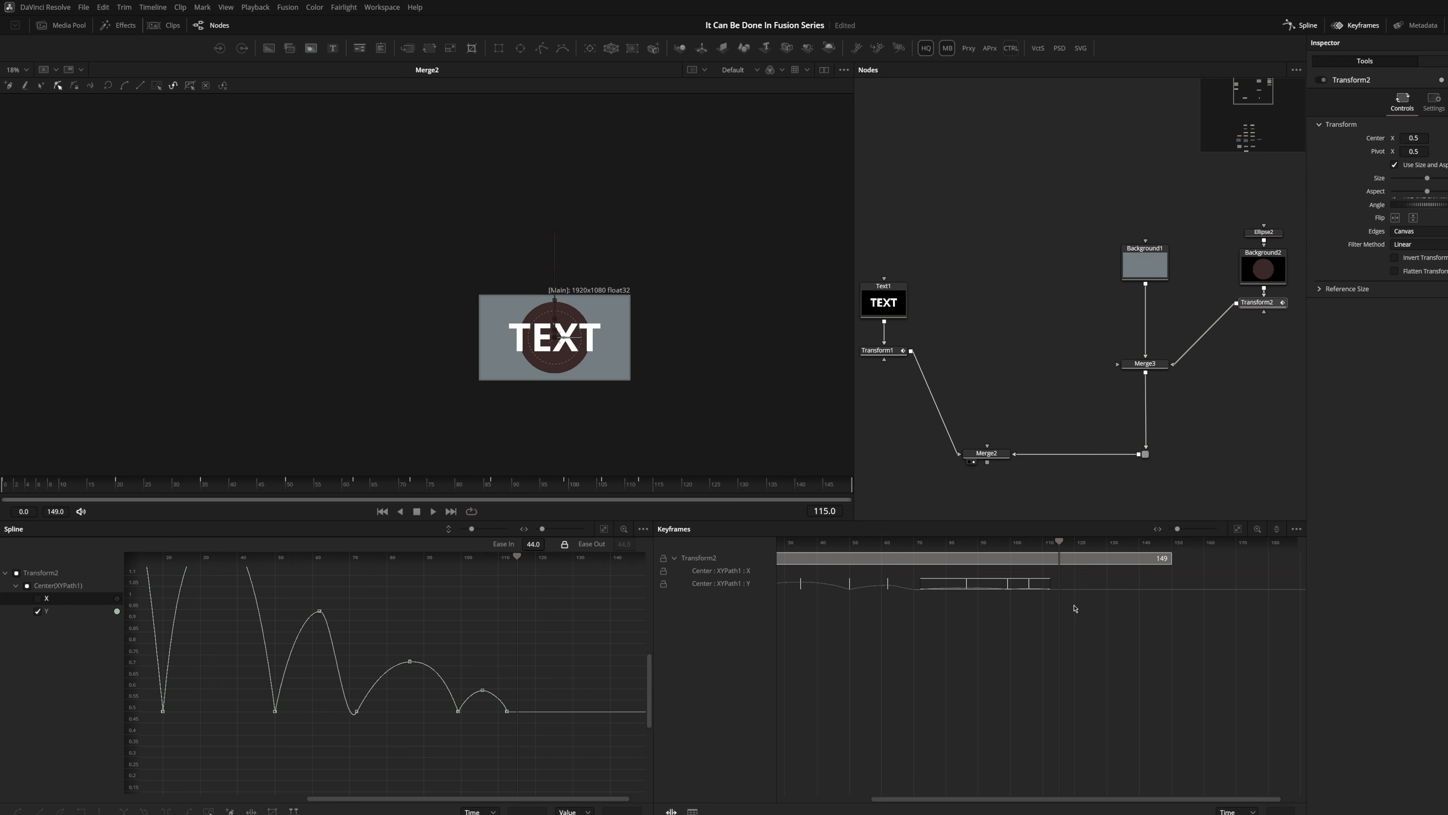